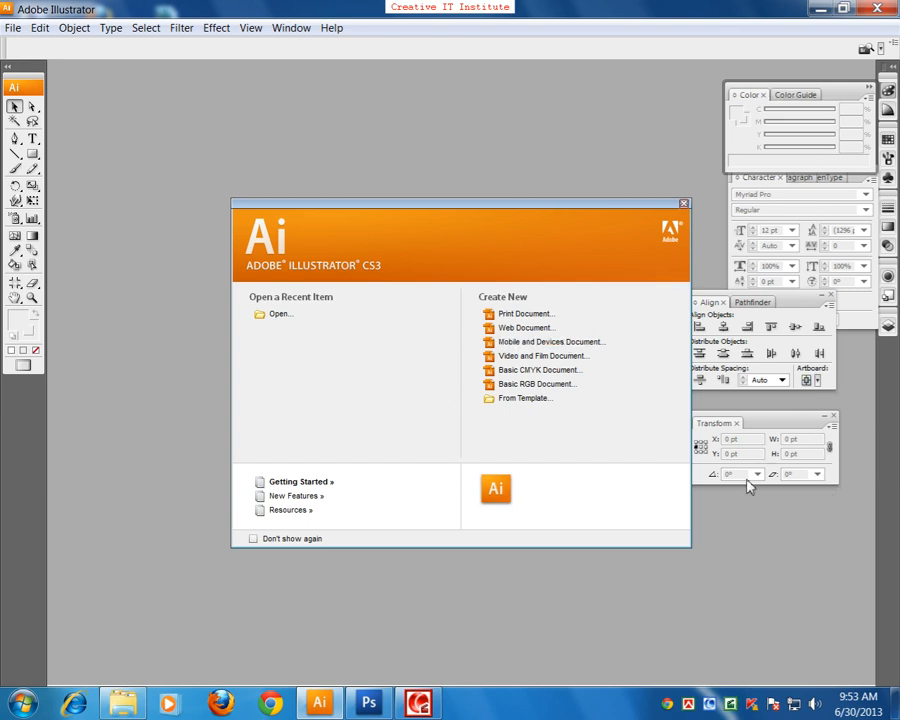
Step: Close the Illustrator welcome screen, switch to Photoshop and expand its toolbox to two columns
{"action": "left_click", "coordinate": [684, 203]}
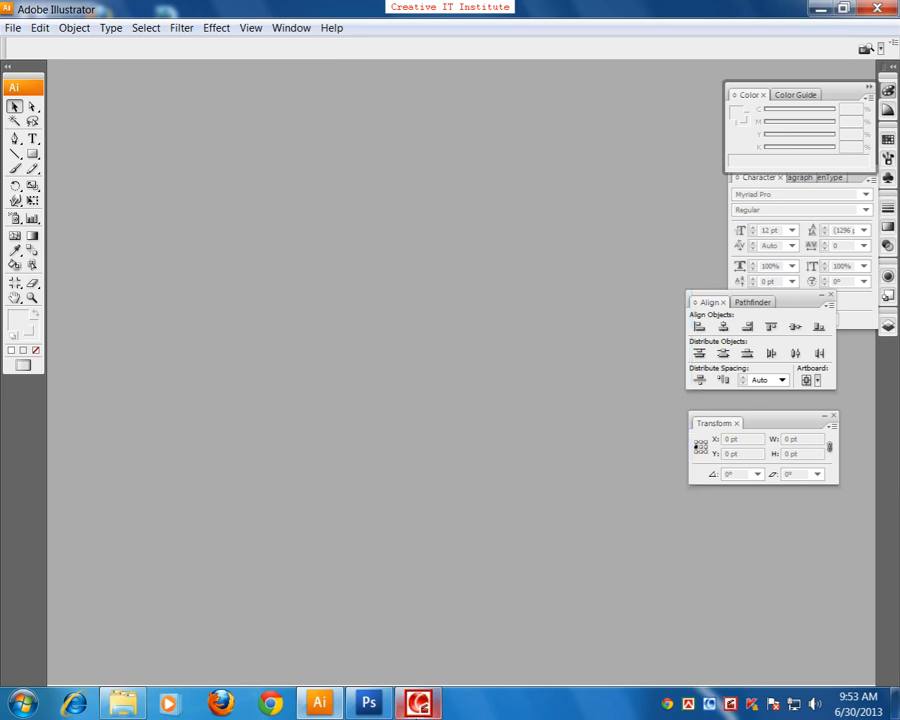
{"action": "left_click", "coordinate": [370, 700]}
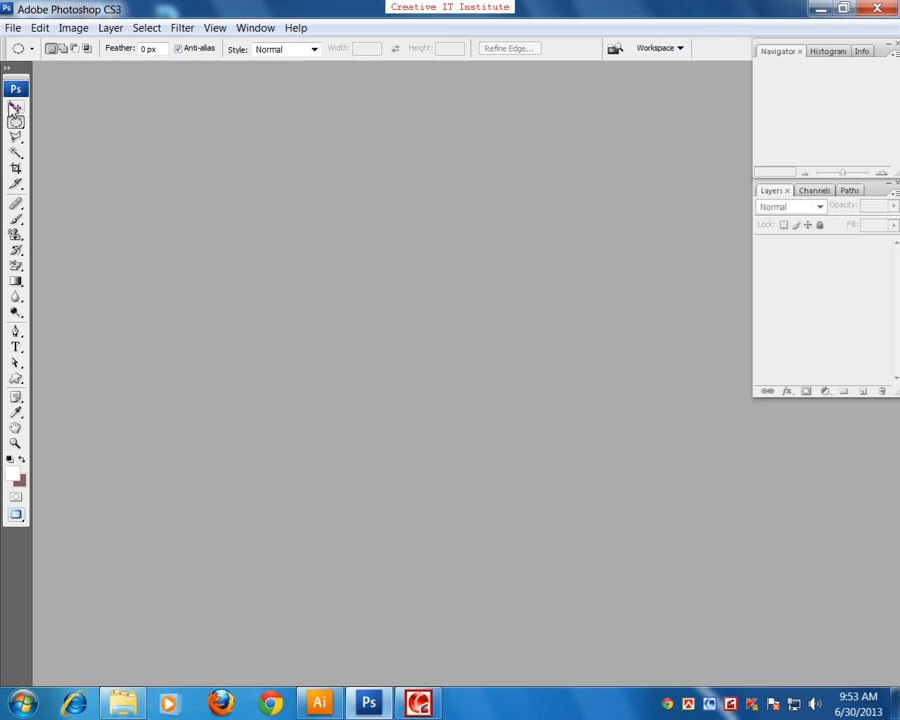
{"action": "left_click", "coordinate": [8, 71]}
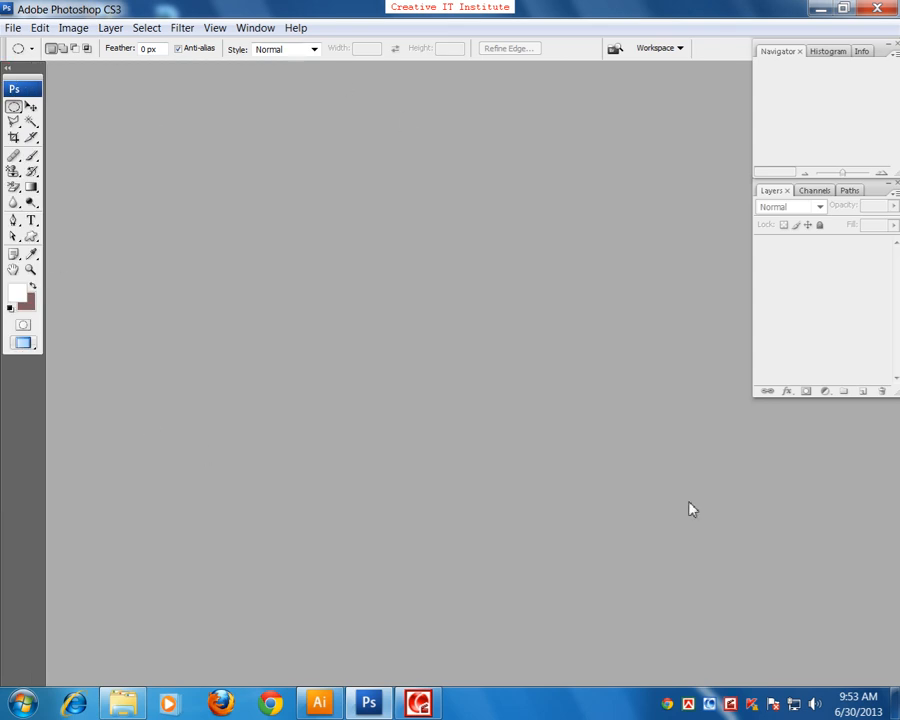
Step: Switch back and forth between Illustrator and Photoshop to compare their workspaces, finishing in Illustrator
{"action": "left_click", "coordinate": [320, 704]}
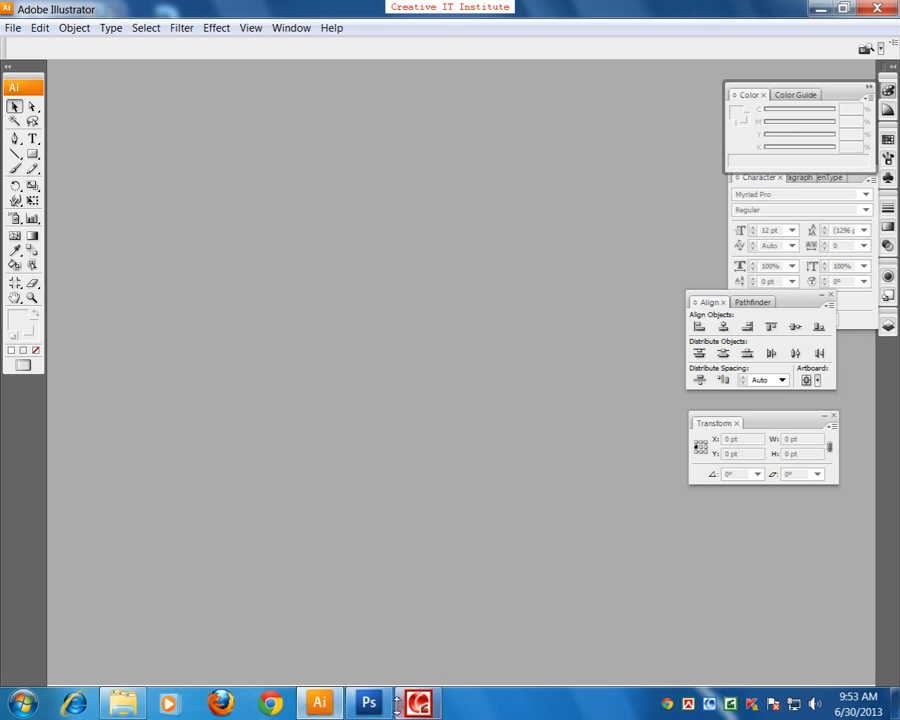
{"action": "left_click", "coordinate": [368, 703]}
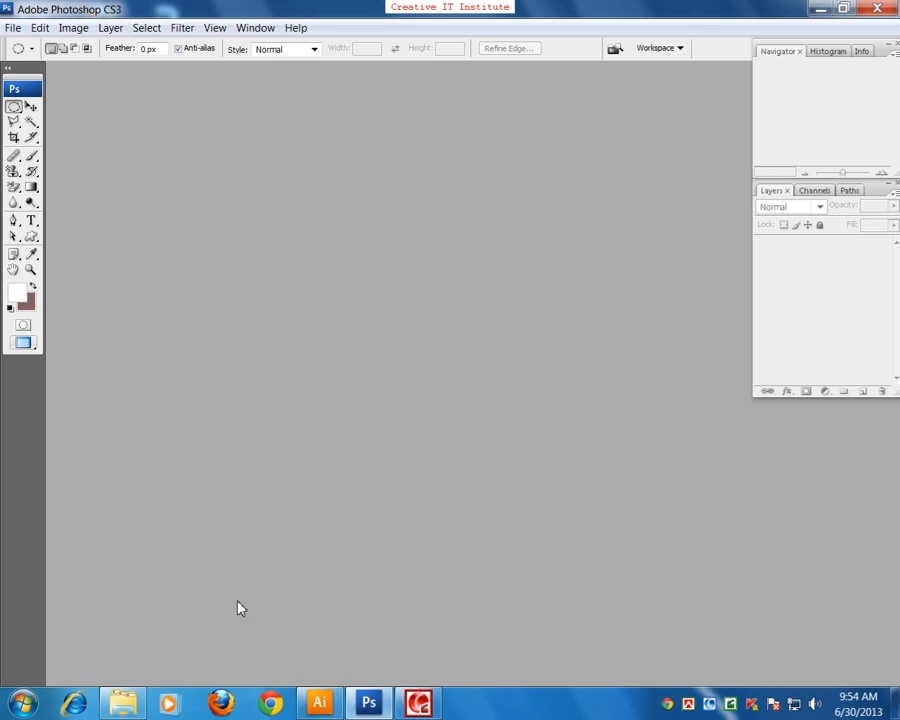
{"action": "left_click", "coordinate": [320, 706]}
{"action": "left_click", "coordinate": [262, 512]}
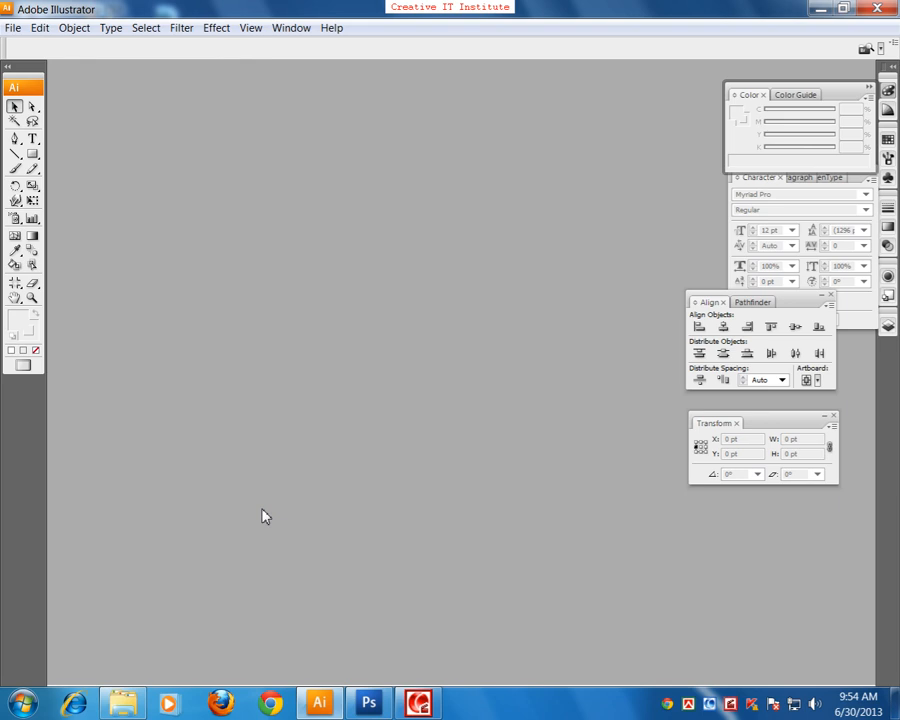
{"action": "left_click", "coordinate": [264, 515]}
Step: Minimize Illustrator and Photoshop and bring up the Sample work folder in Windows Explorer
{"action": "left_click", "coordinate": [820, 8]}
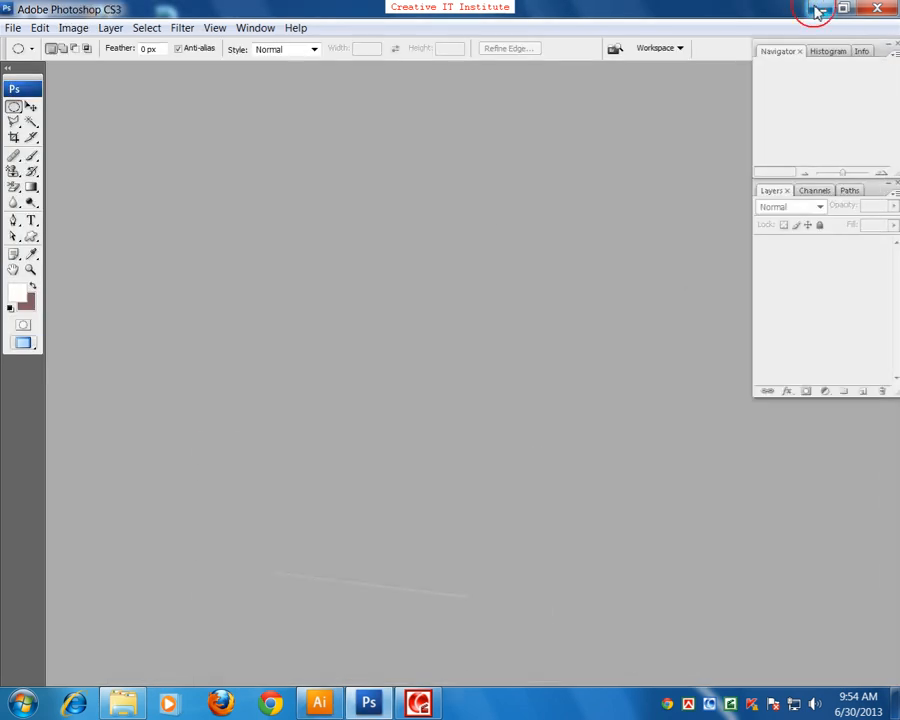
{"action": "left_click", "coordinate": [818, 9]}
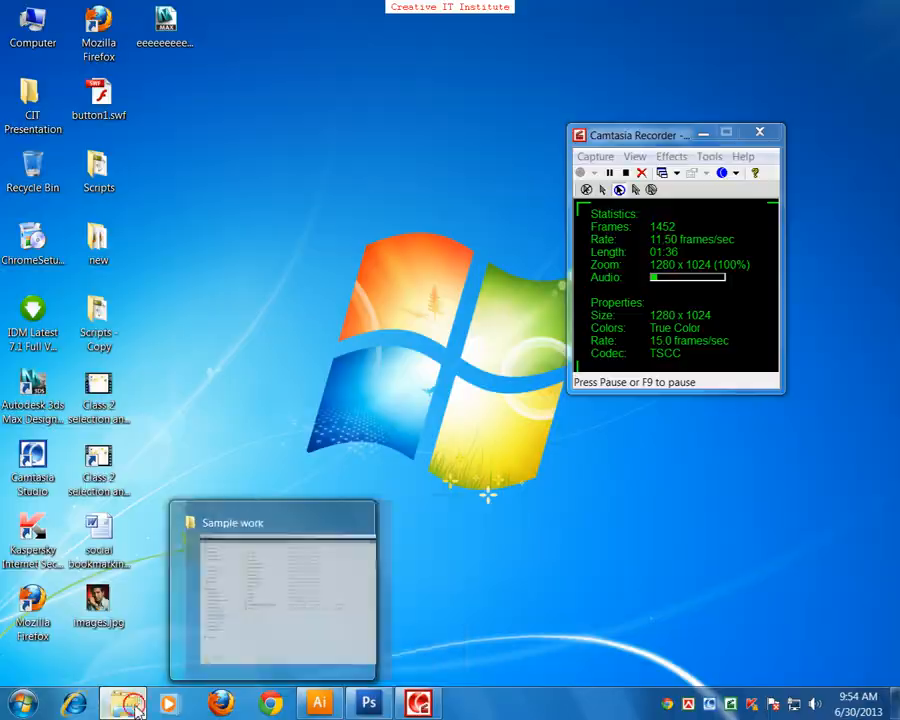
{"action": "left_click", "coordinate": [198, 638]}
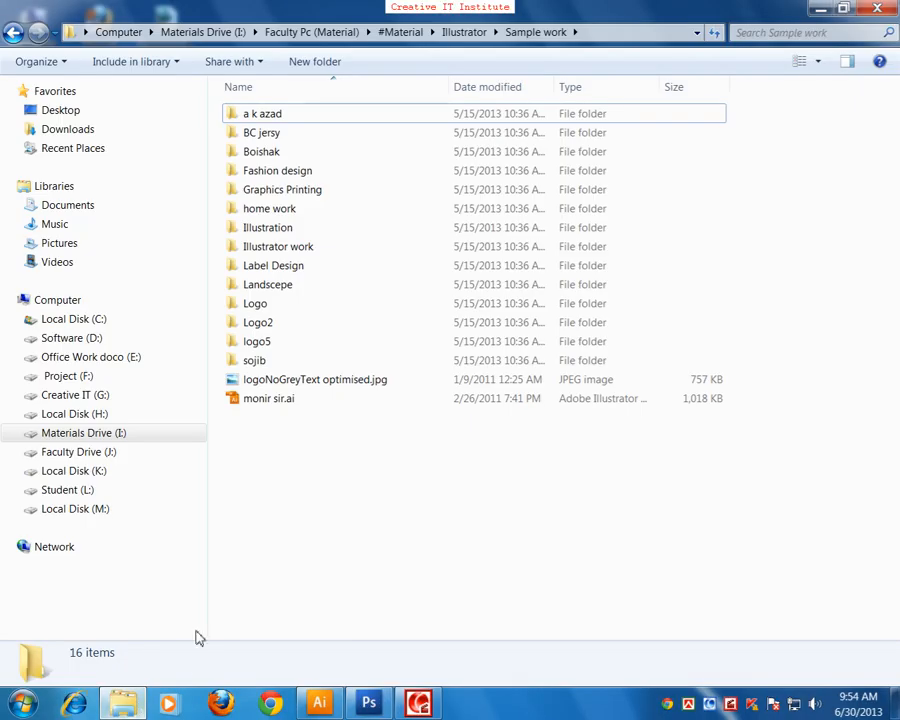
Step: Open the BC jersy folder and look over its jersey image thumbnails
{"action": "double_click", "coordinate": [276, 132]}
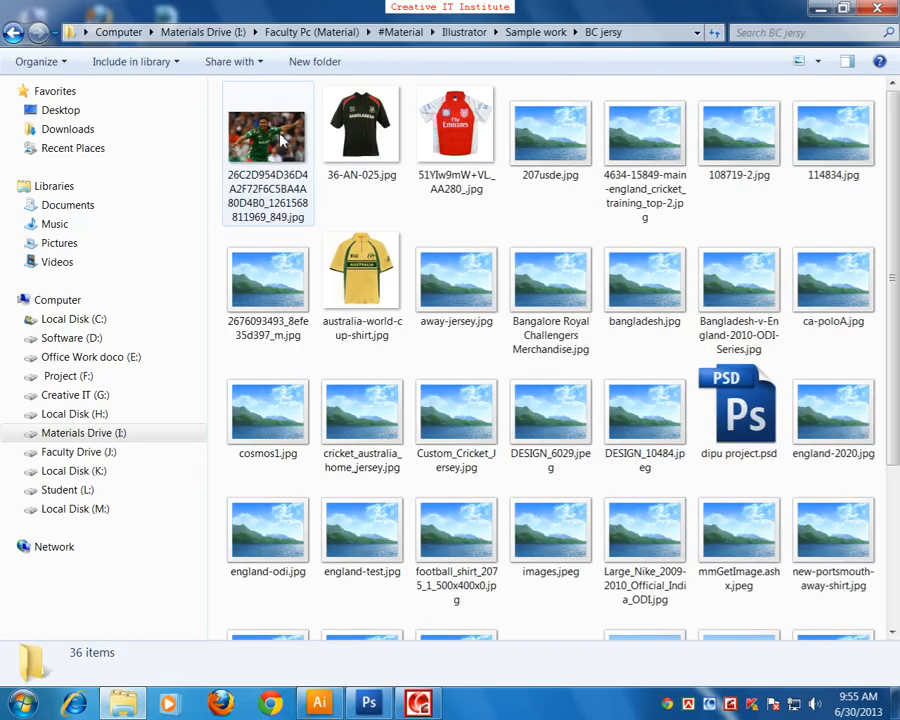
{"action": "scroll", "coordinate": [625, 420], "scroll_direction": "down", "scroll_amount": 3}
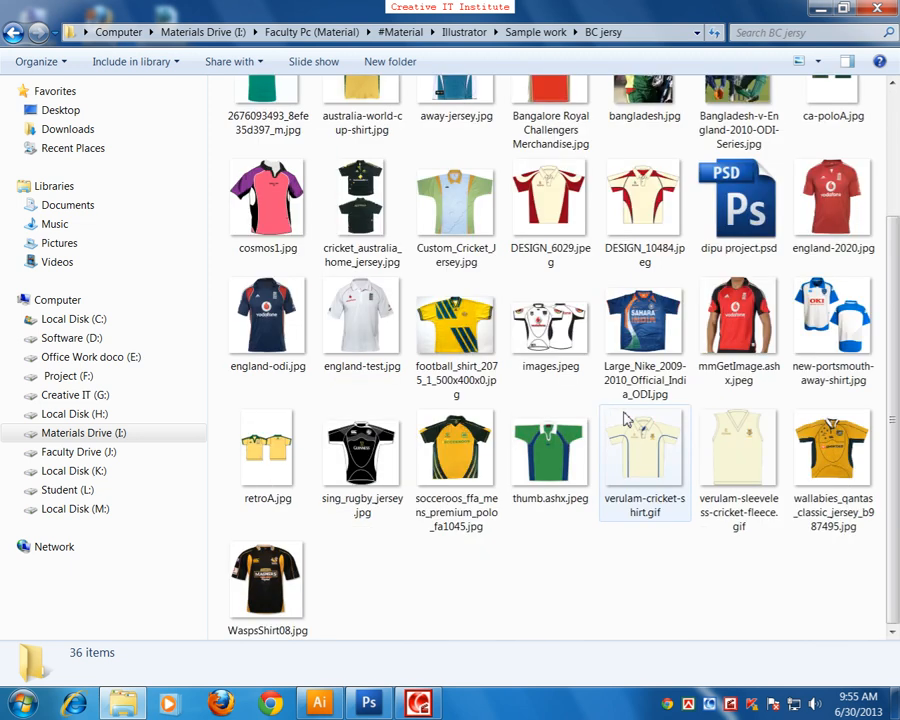
{"action": "scroll", "coordinate": [625, 420], "scroll_direction": "up", "scroll_amount": 3}
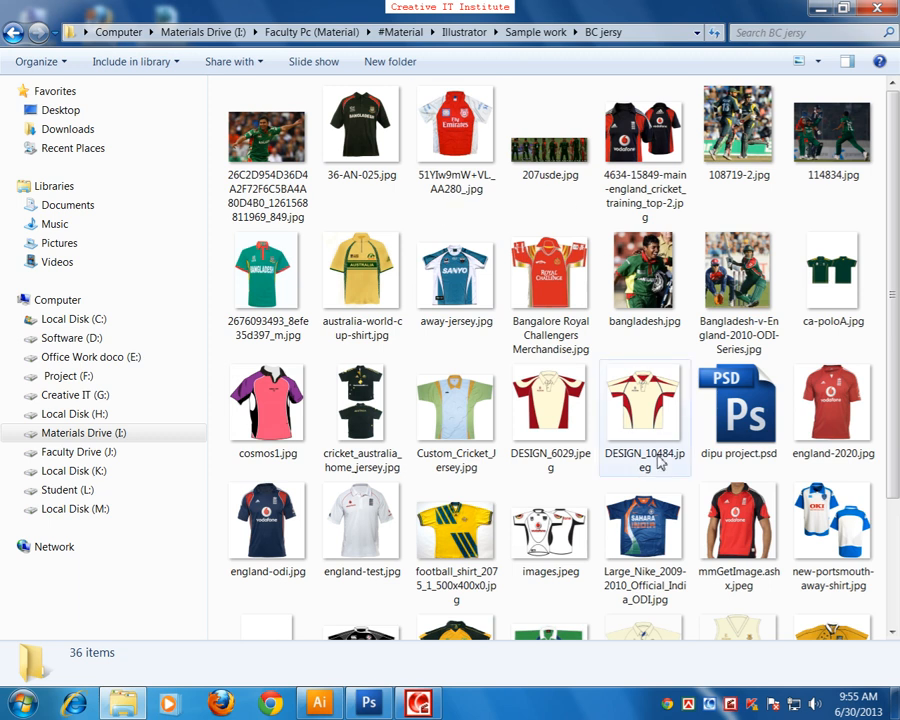
Step: View the jersey designs from images.jpeg through new-portsmouth-away-shirt.jpg, close the viewer and return to the Sample work folder
{"action": "double_click", "coordinate": [552, 535]}
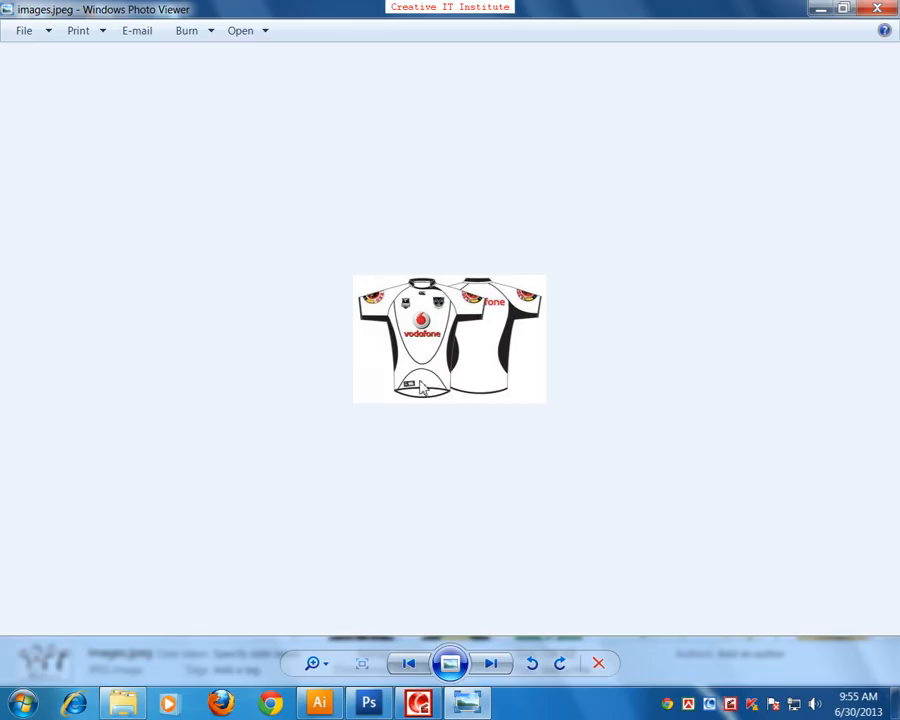
{"action": "left_click_drag", "start_coordinate": [328, 663], "coordinate": [335, 642]}
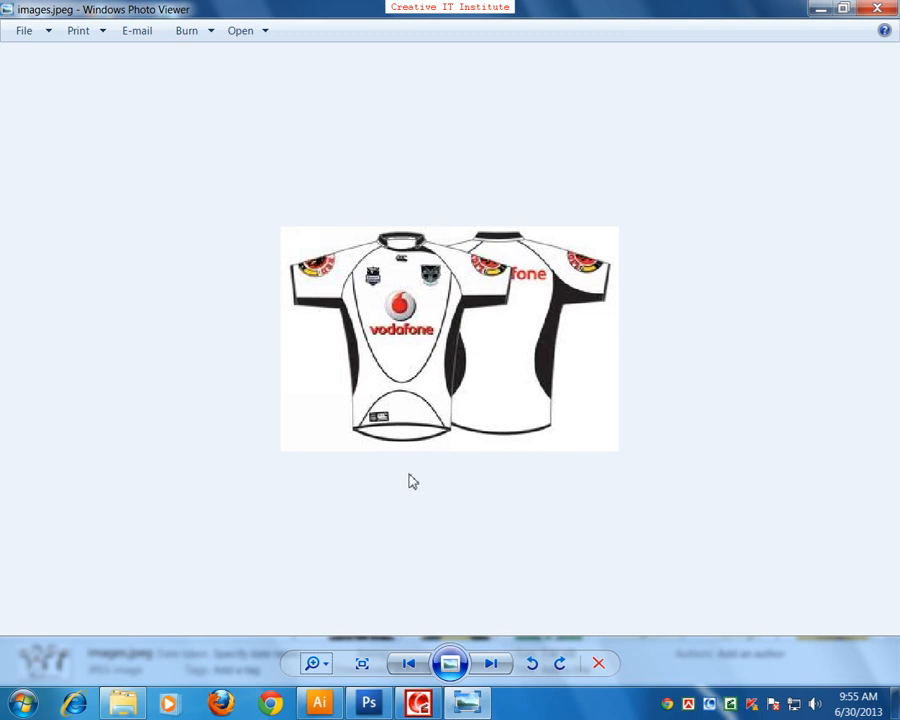
{"action": "left_click", "coordinate": [491, 664]}
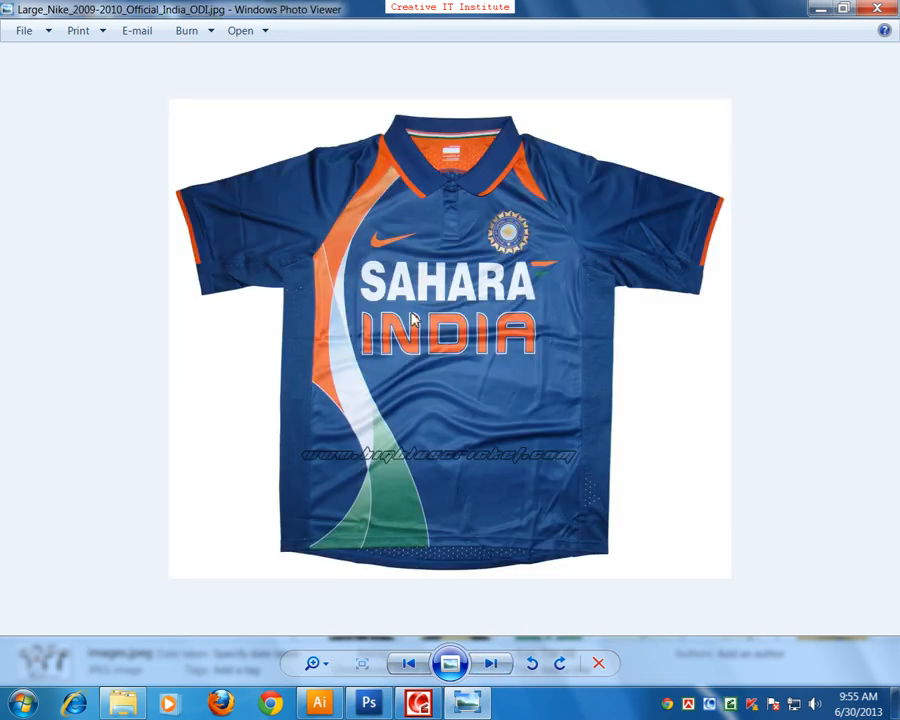
{"action": "left_click", "coordinate": [492, 663]}
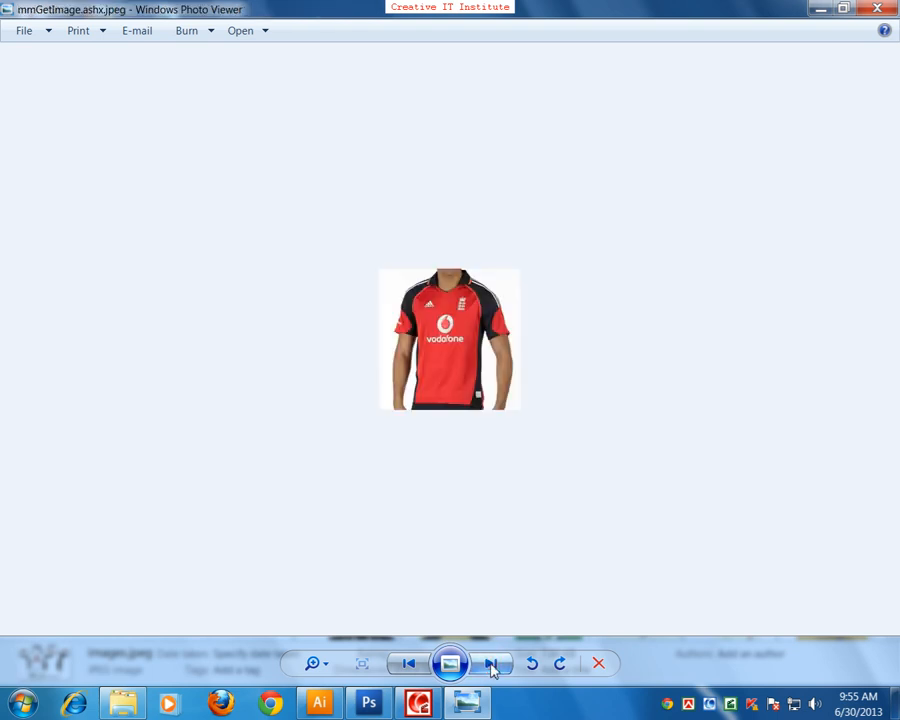
{"action": "left_click", "coordinate": [490, 665]}
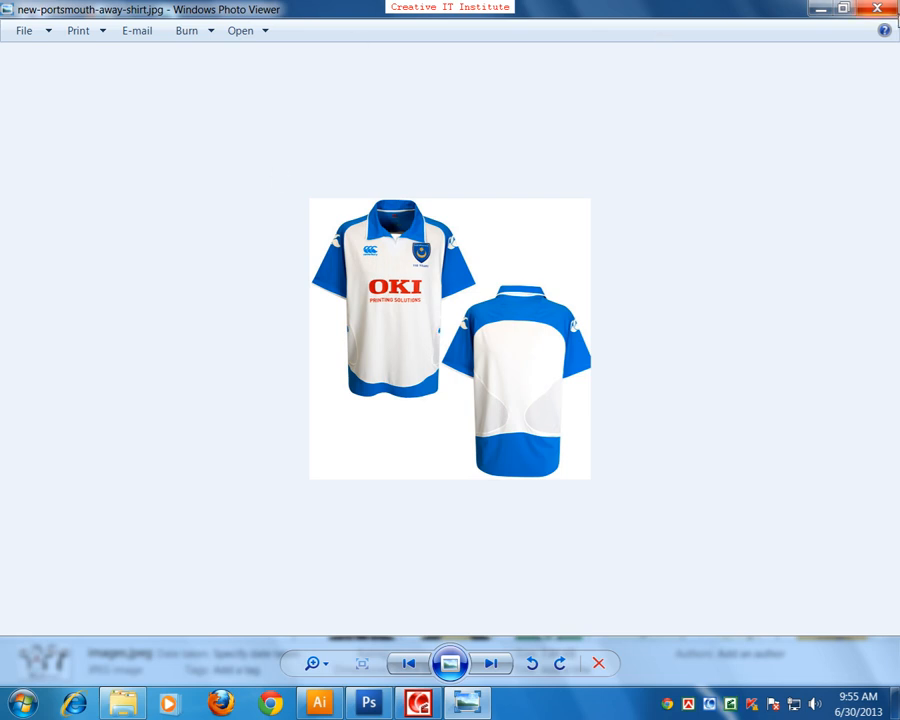
{"action": "left_click", "coordinate": [893, 12]}
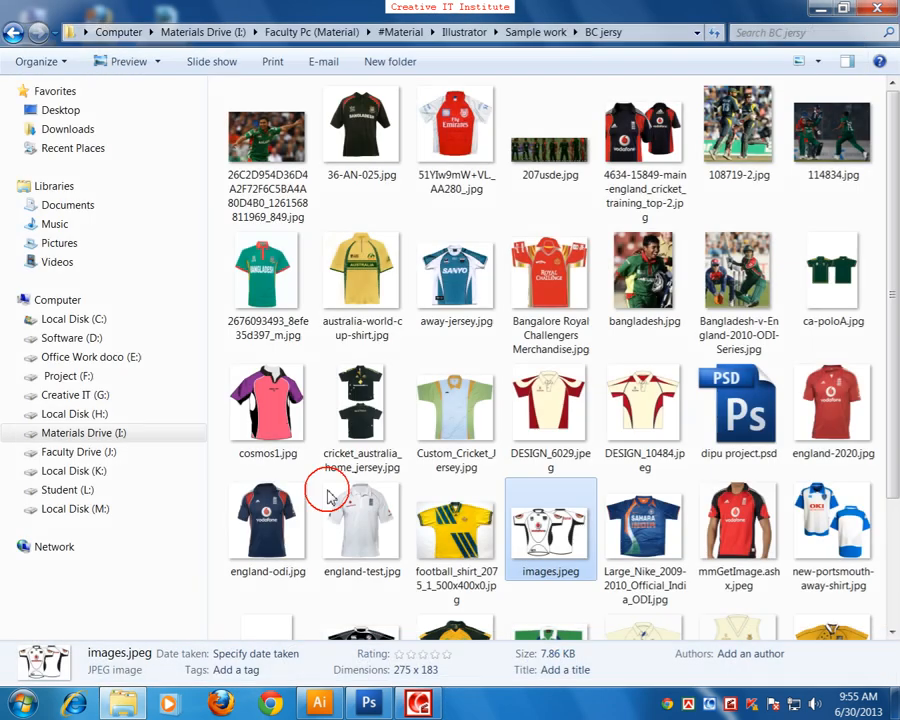
{"action": "left_click", "coordinate": [14, 32]}
Step: Open the Boishak folder, view its Bengali New Year artwork full size, close the viewer and return to the Sample work folder
{"action": "double_click", "coordinate": [268, 153]}
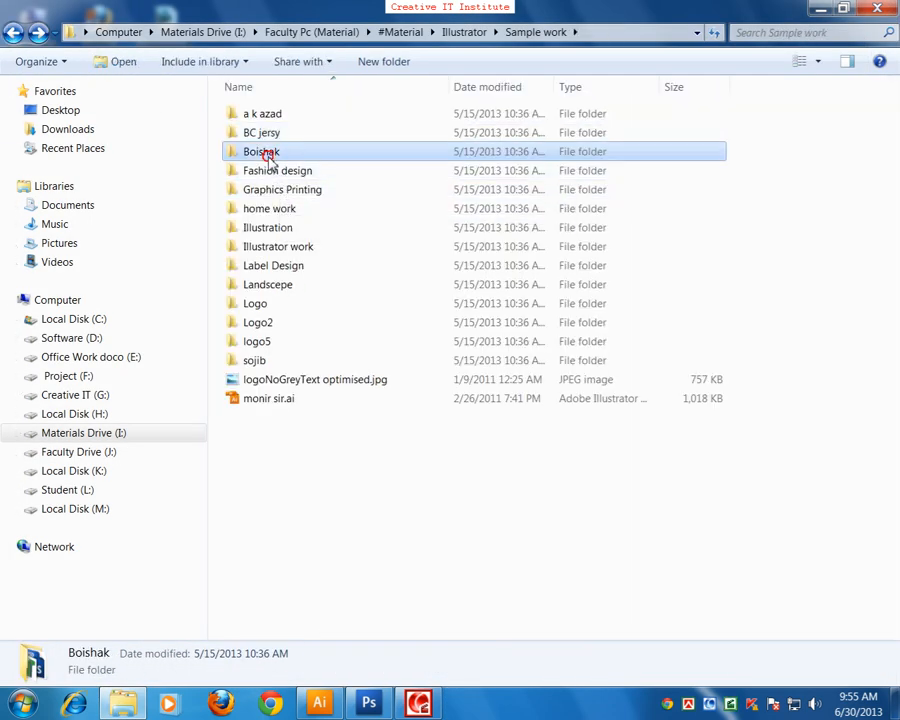
{"action": "double_click", "coordinate": [268, 150]}
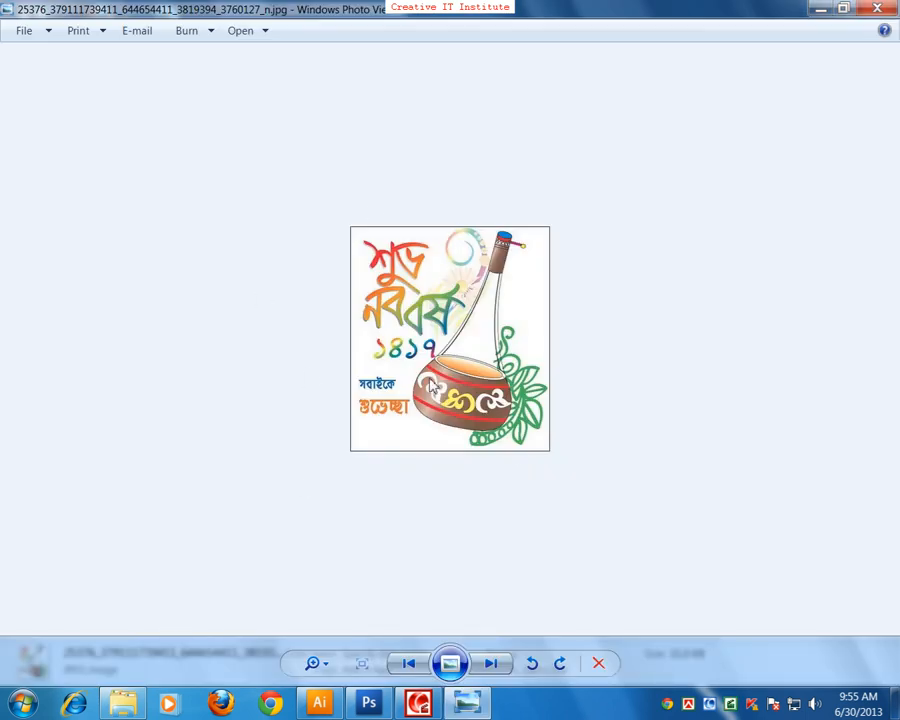
{"action": "key", "text": "Right"}
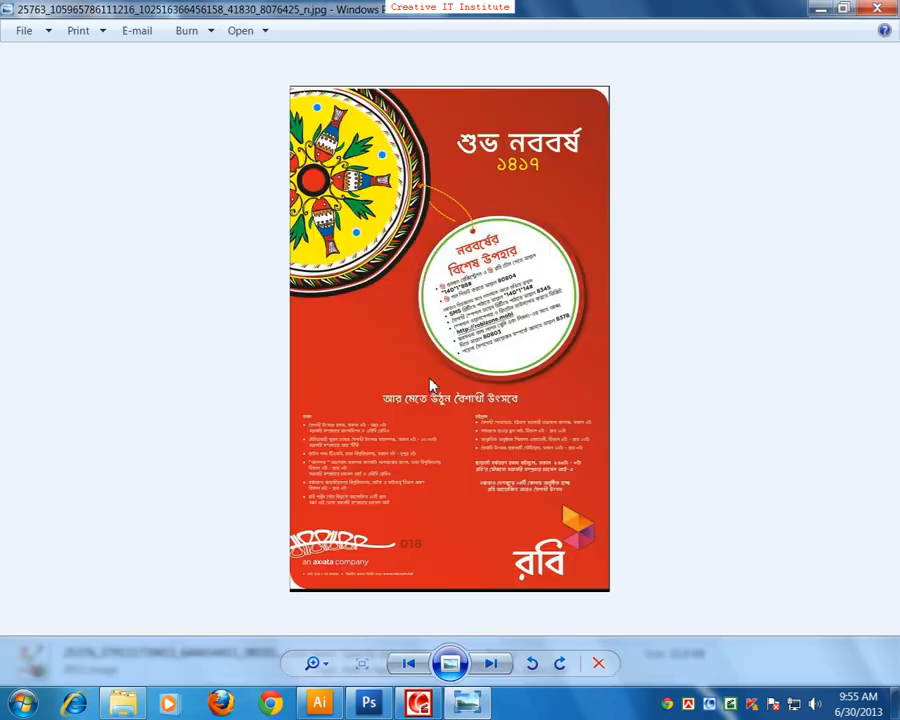
{"action": "key", "text": "Right"}
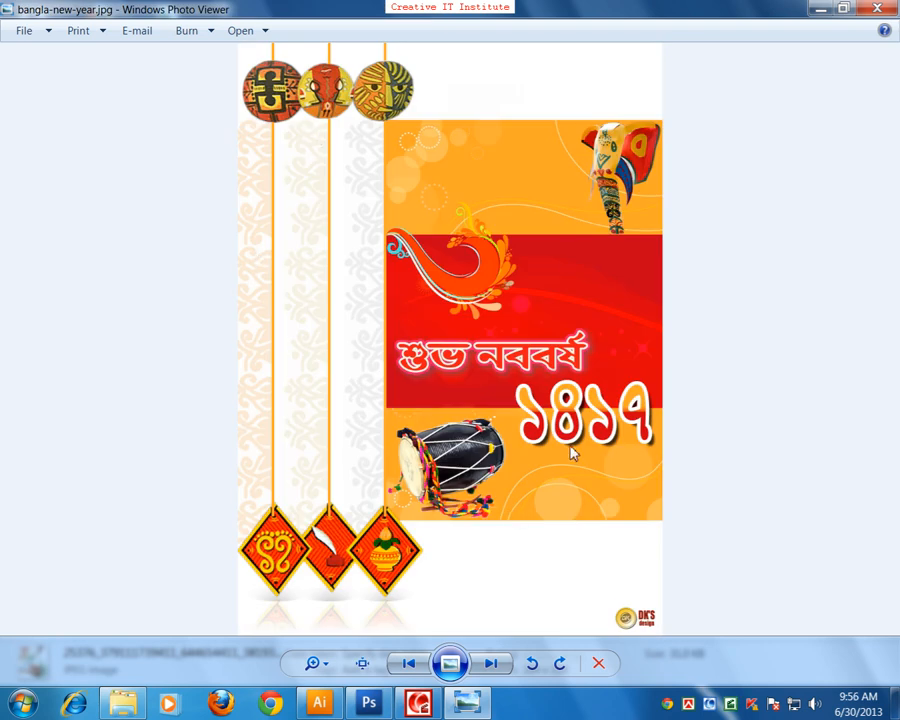
{"action": "key", "text": "Right"}
{"action": "key", "text": "Right"}
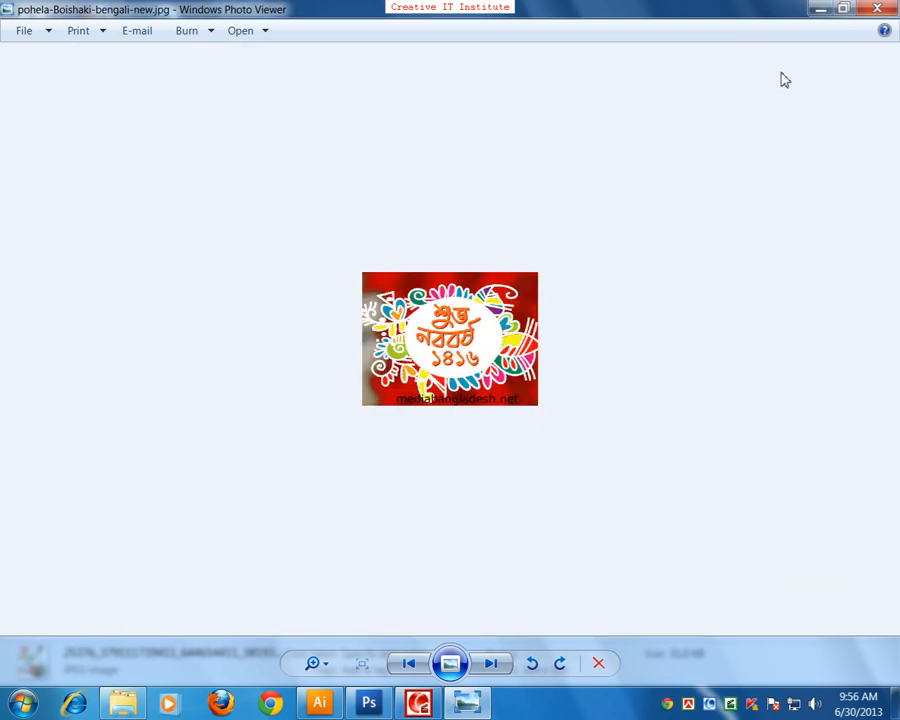
{"action": "left_click", "coordinate": [877, 8]}
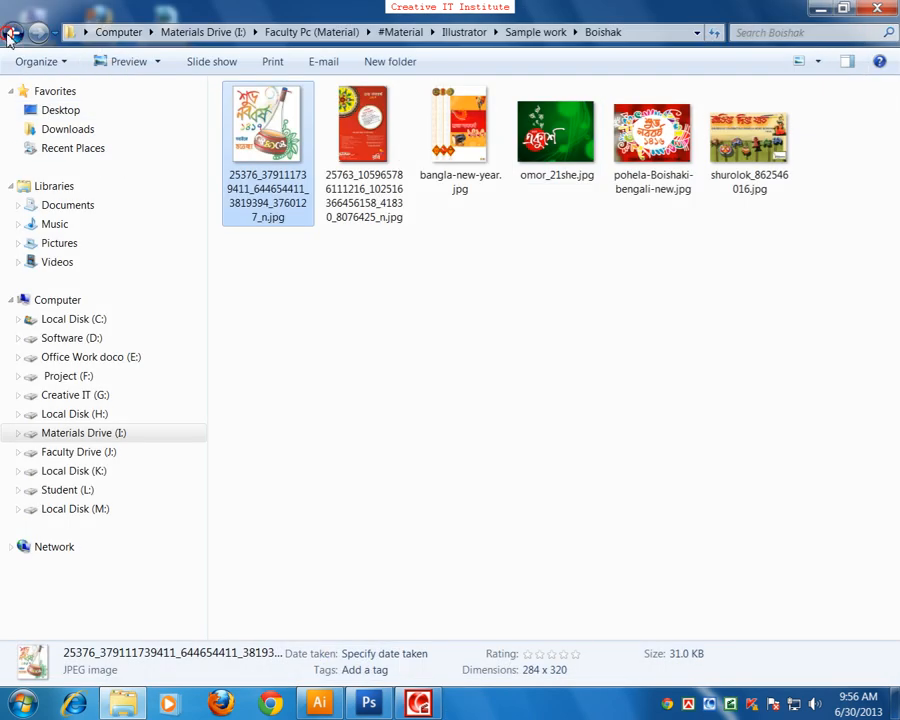
{"action": "left_click", "coordinate": [12, 32]}
Step: Open the Fashion design folder and view its first image, 0.jpg, in the photo viewer
{"action": "double_click", "coordinate": [252, 174]}
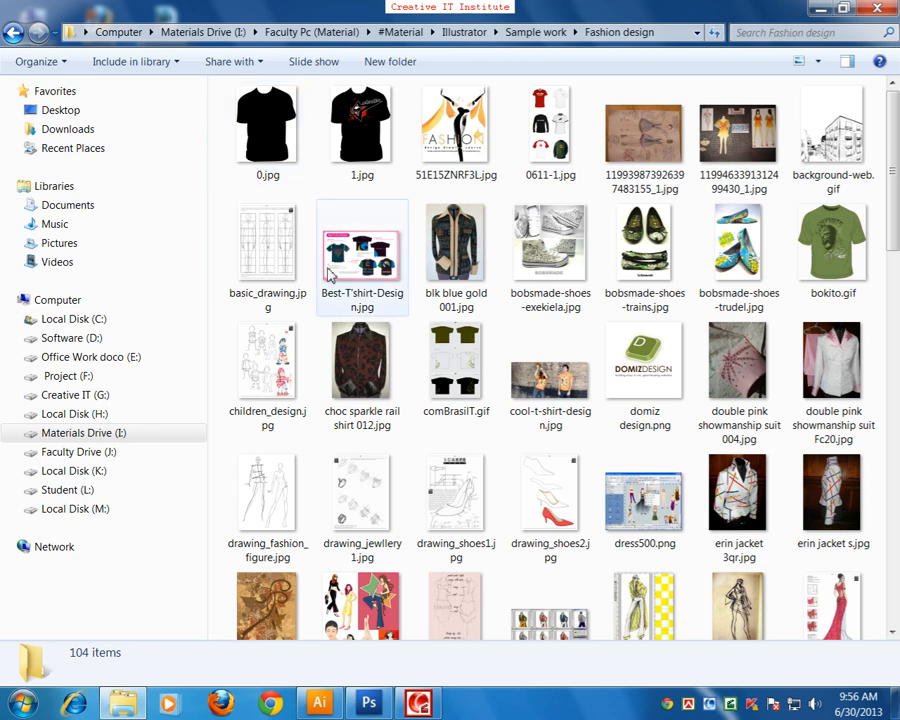
{"action": "left_click", "coordinate": [284, 138]}
{"action": "double_click", "coordinate": [284, 138]}
Step: Go through the T-shirt, figure drawing and shoe designs past cool-t-shirt-design.jpg, close the viewer and return to the Sample work folder
{"action": "key", "text": "Right"}
{"action": "key", "text": "Left"}
{"action": "key", "text": "Right"}
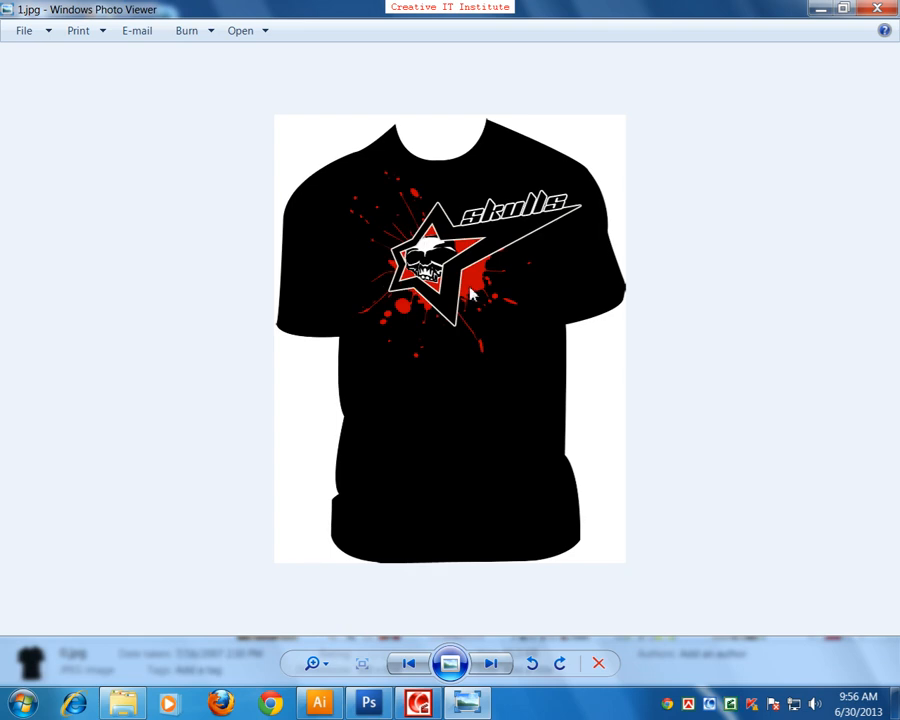
{"action": "key", "text": "Right"}
{"action": "key", "text": "Right"}
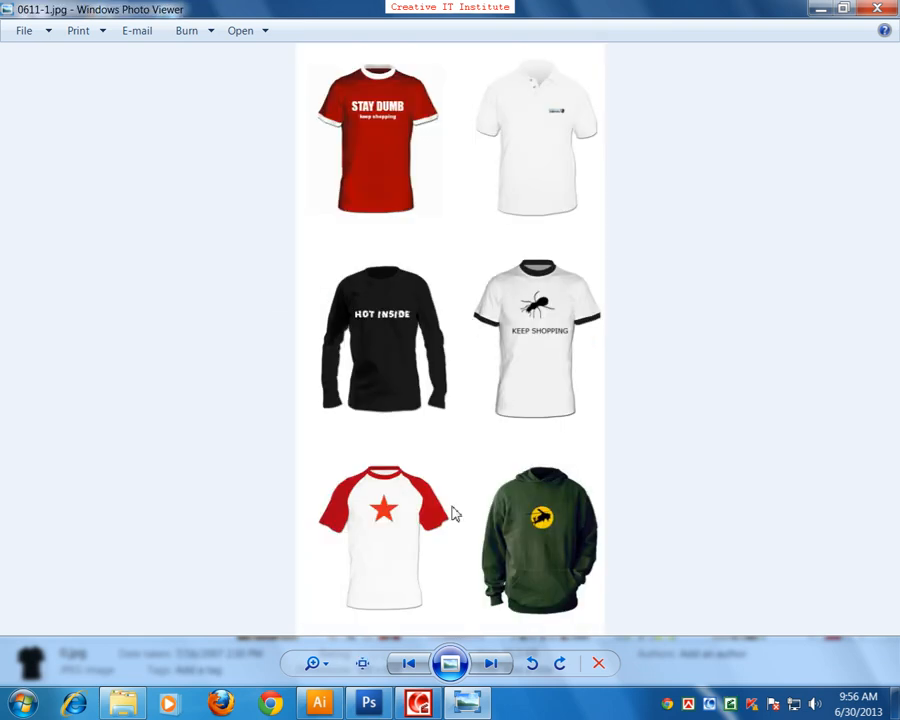
{"action": "key", "text": "Right"}
{"action": "key", "text": "Right"}
{"action": "key", "text": "Right"}
{"action": "key", "text": "Right"}
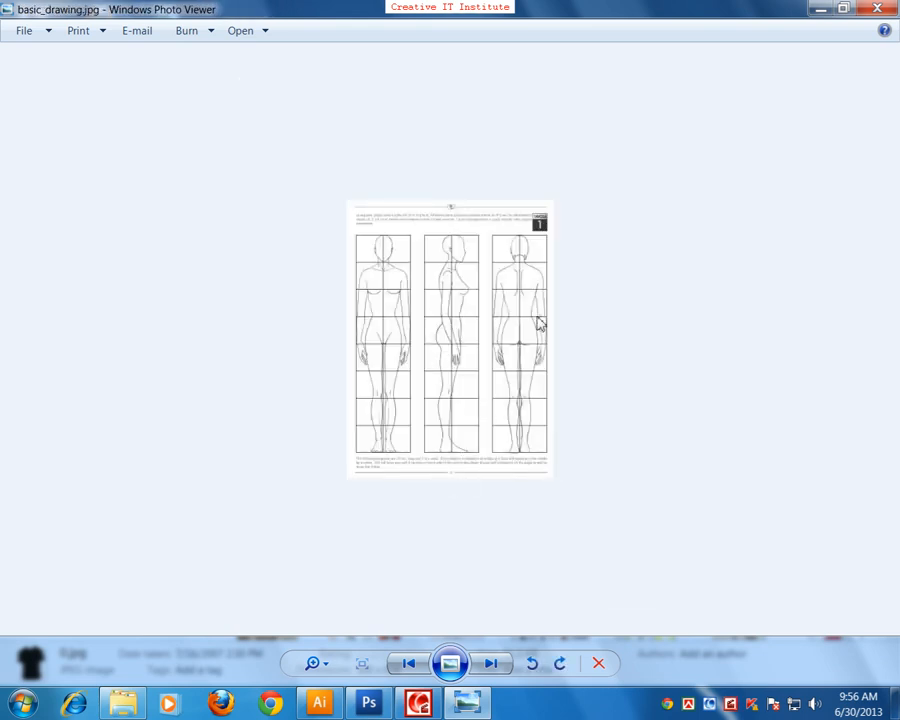
{"action": "key", "text": "Right"}
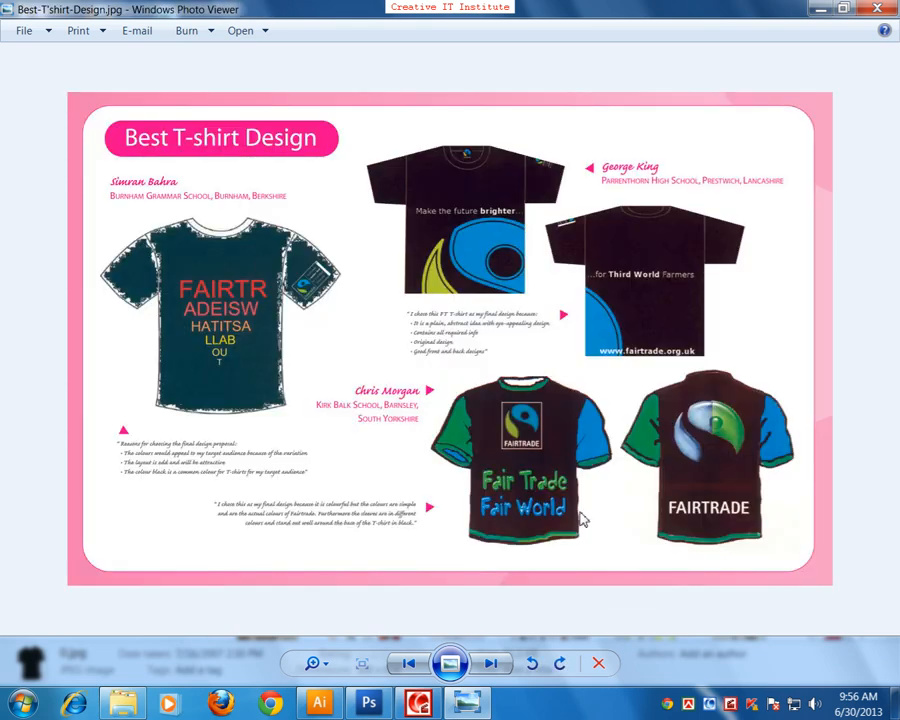
{"action": "key", "text": "Right"}
{"action": "key", "text": "Right"}
{"action": "key", "text": "Right"}
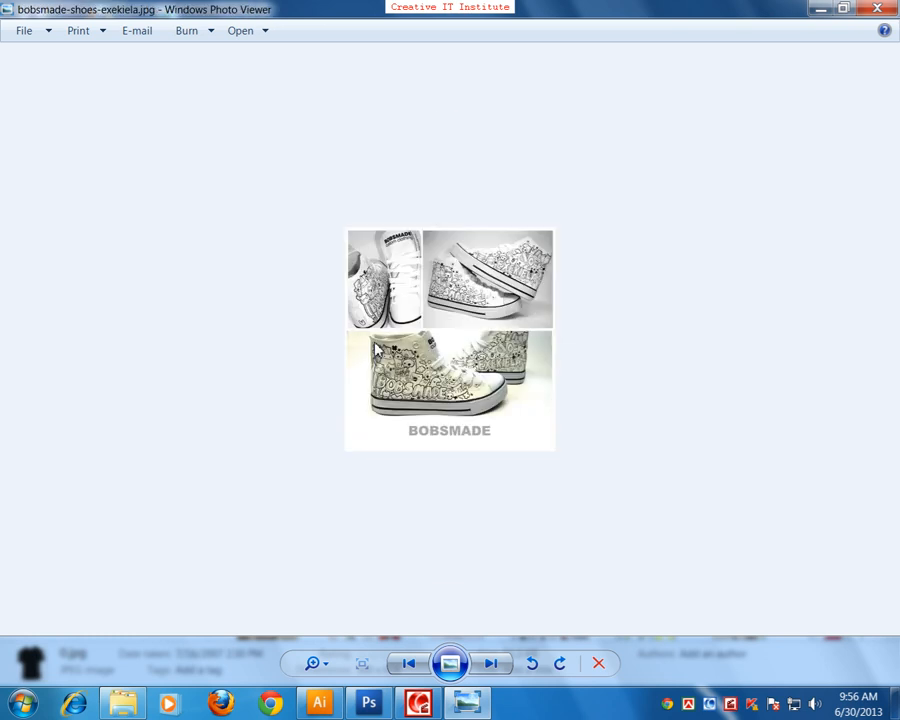
{"action": "key", "text": "Right"}
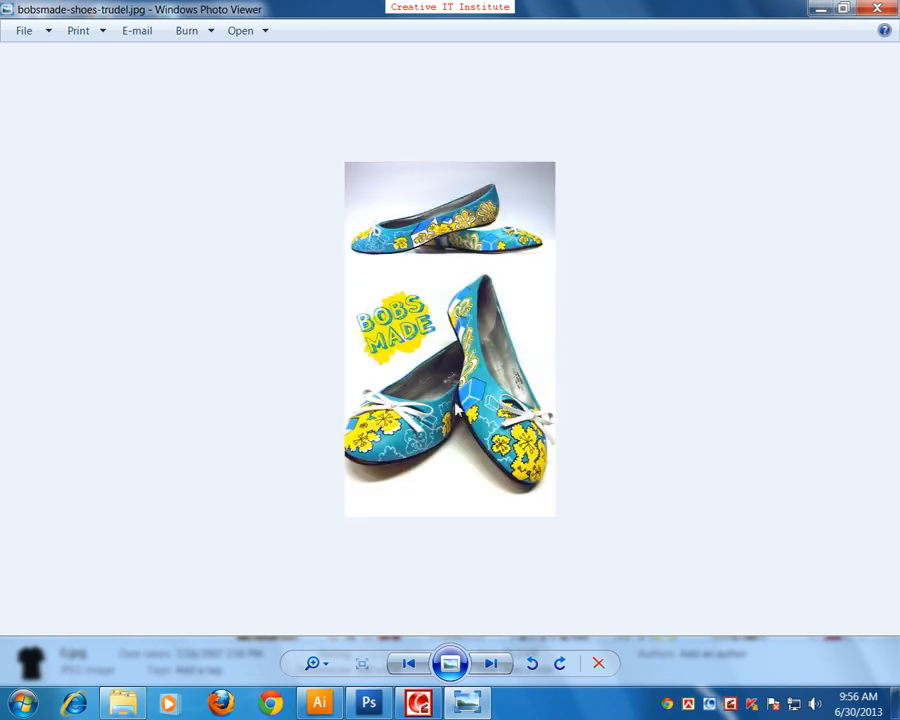
{"action": "key", "text": "Right"}
{"action": "key", "text": "Right"}
{"action": "key", "text": "Right"}
{"action": "key", "text": "Right"}
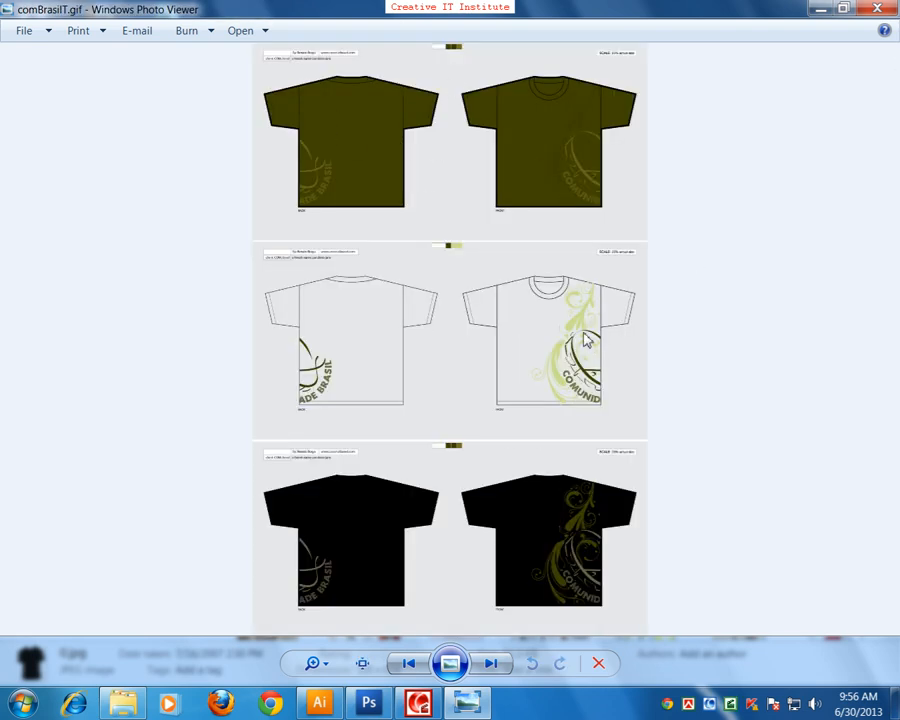
{"action": "key", "text": "Right"}
{"action": "key", "text": "Right"}
{"action": "key", "text": "Right"}
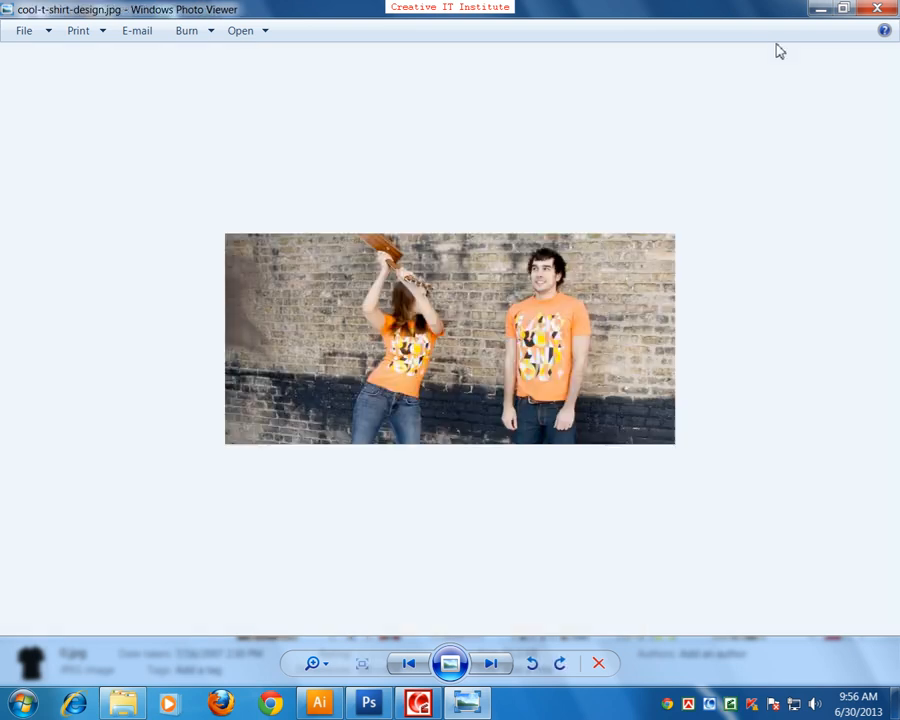
{"action": "key", "text": "Right"}
{"action": "left_click", "coordinate": [877, 8]}
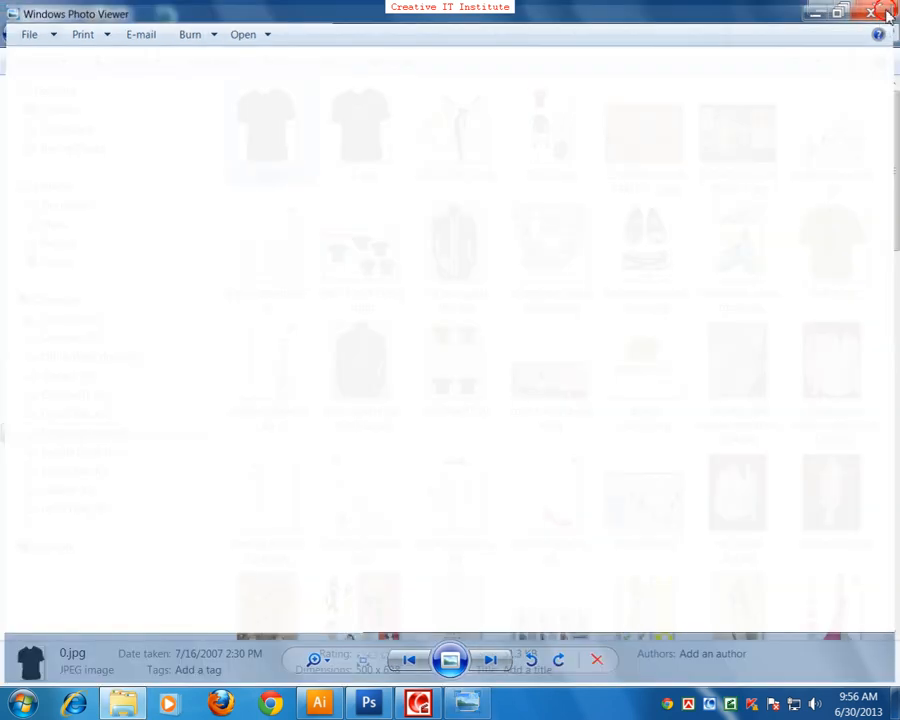
{"action": "left_click", "coordinate": [12, 36]}
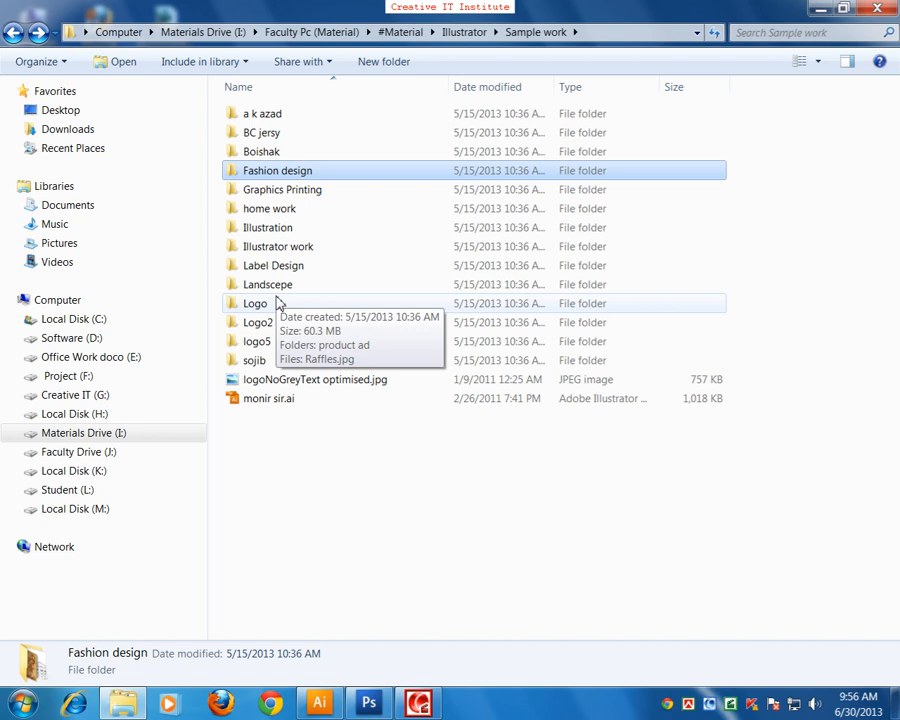
Step: Open ApplicationsSurveys Design inside the Graphics Printing folder, view 1.jpg full size, close the viewer and return to Graphics Printing
{"action": "double_click", "coordinate": [292, 191]}
{"action": "double_click", "coordinate": [263, 116]}
{"action": "double_click", "coordinate": [314, 152]}
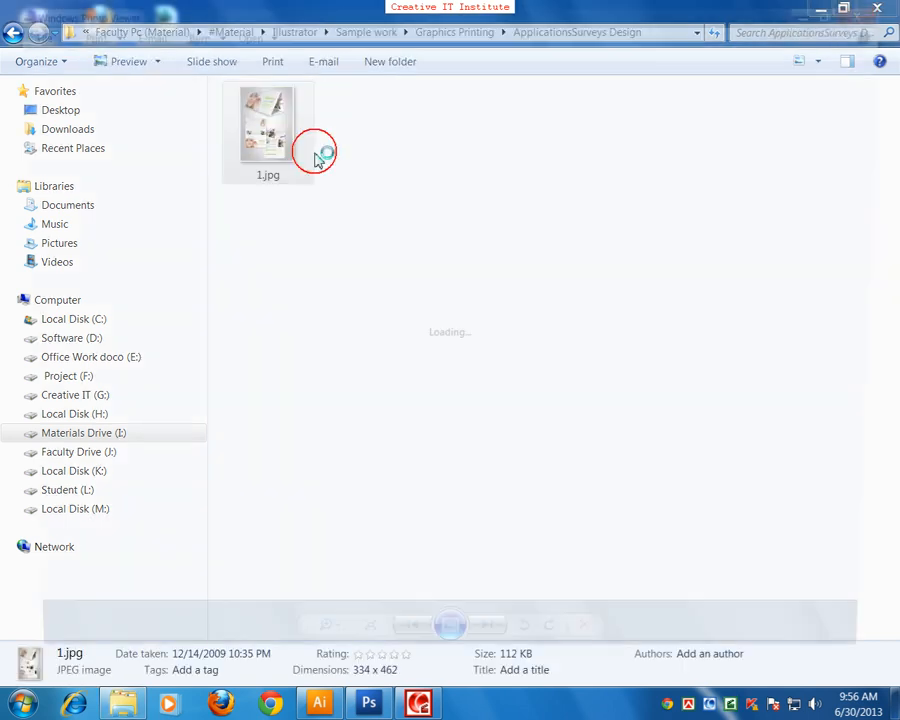
{"action": "left_click_drag", "start_coordinate": [329, 665], "coordinate": [332, 642]}
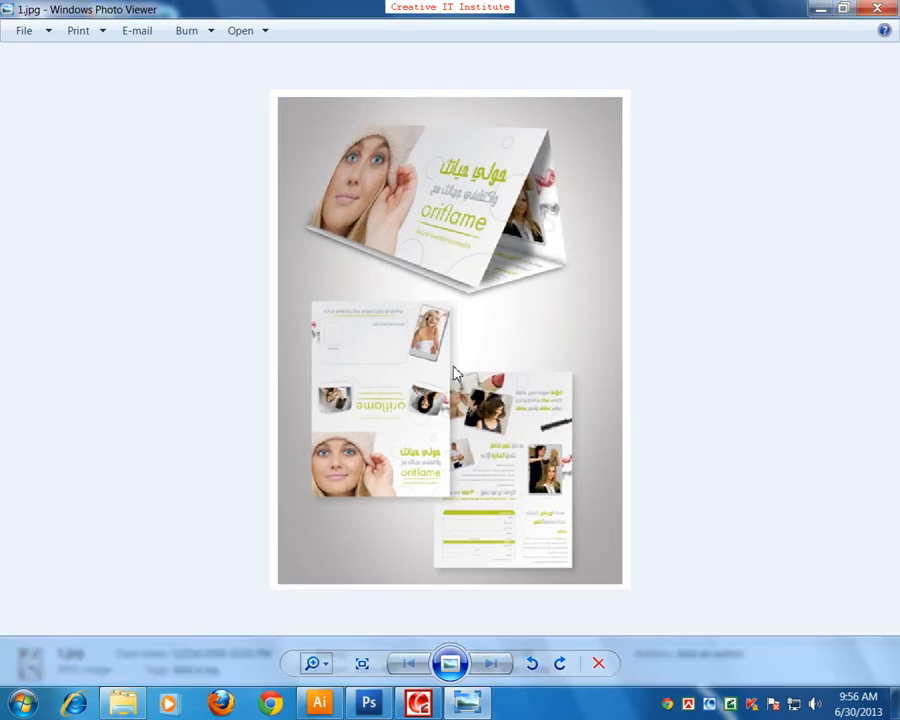
{"action": "left_click", "coordinate": [877, 8]}
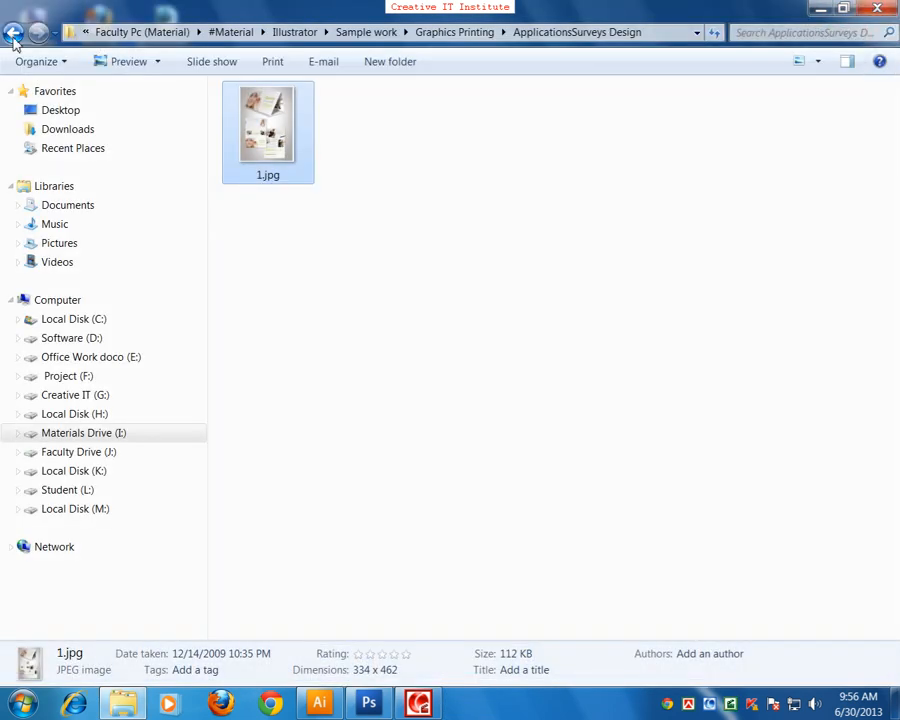
{"action": "left_click", "coordinate": [13, 32]}
Step: Open the Automobile Branding folder, view the truck advertisement 1.jpg, close the viewer and return to Graphics Printing
{"action": "double_click", "coordinate": [287, 136]}
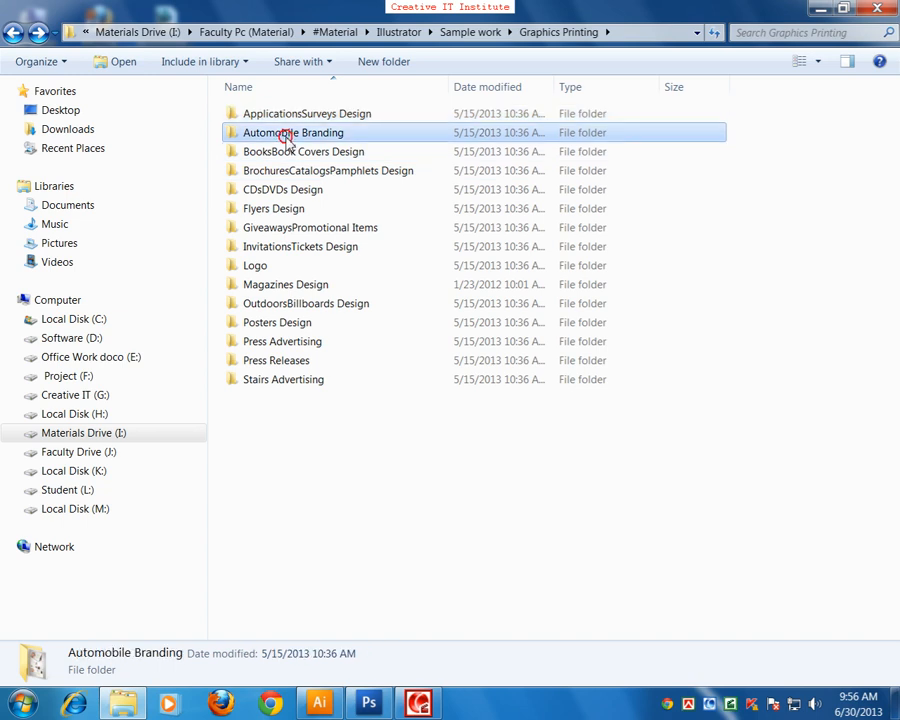
{"action": "double_click", "coordinate": [286, 143]}
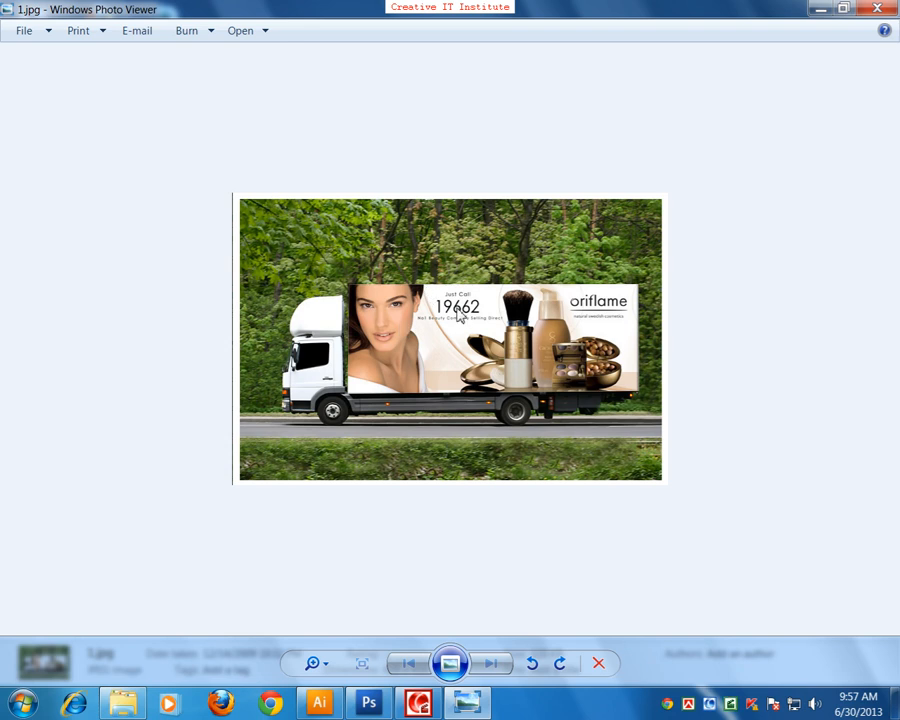
{"action": "key", "text": "alt+F4"}
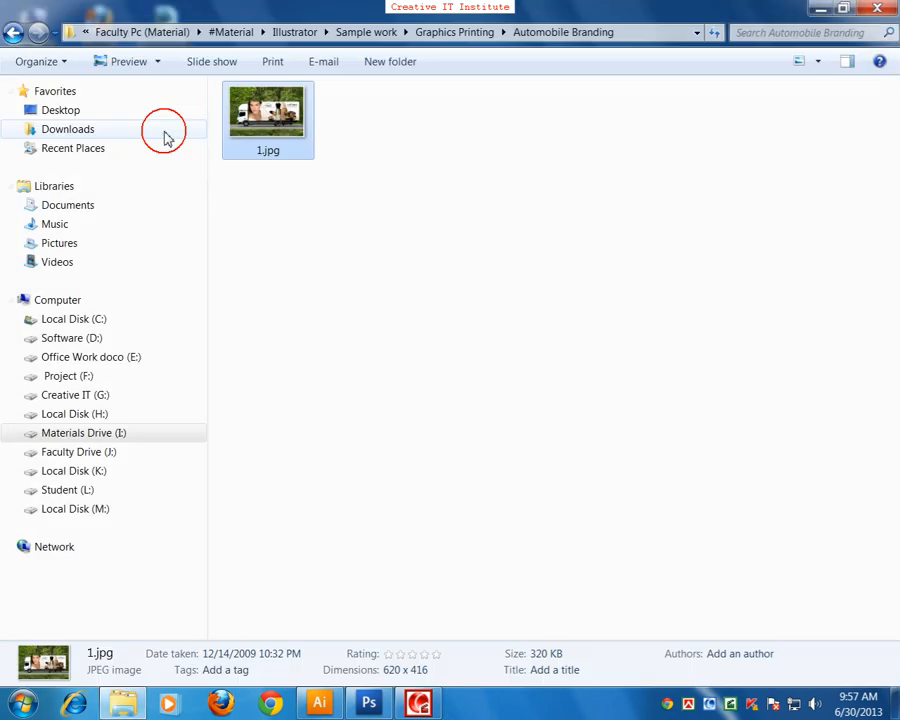
{"action": "left_click", "coordinate": [12, 33]}
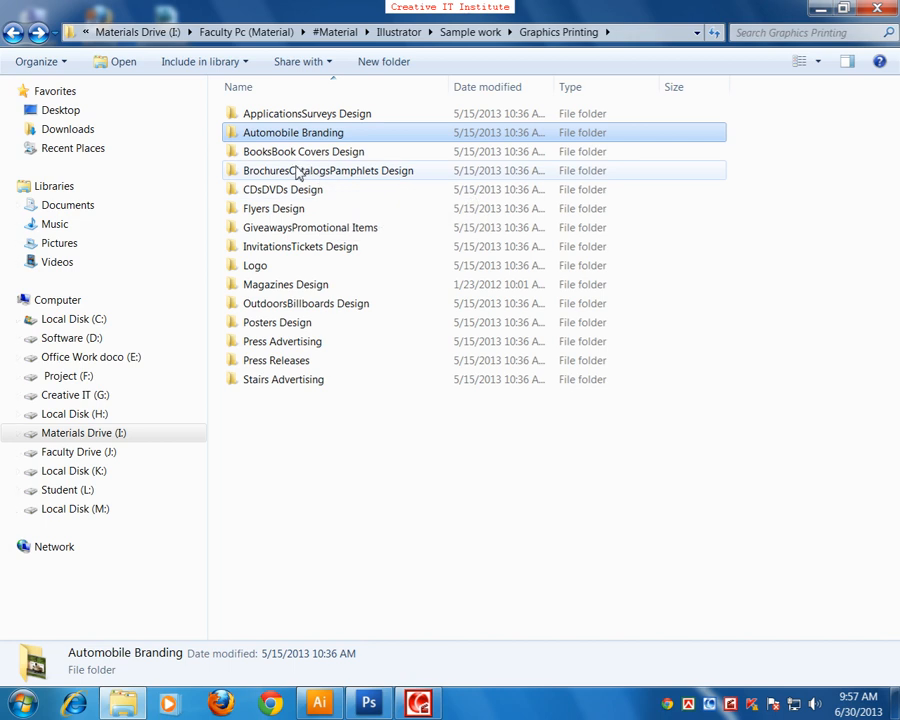
Step: Open the BooksBook Covers Design folder, view the book cover 1.jpg, close the viewer and return to Graphics Printing
{"action": "double_click", "coordinate": [291, 155]}
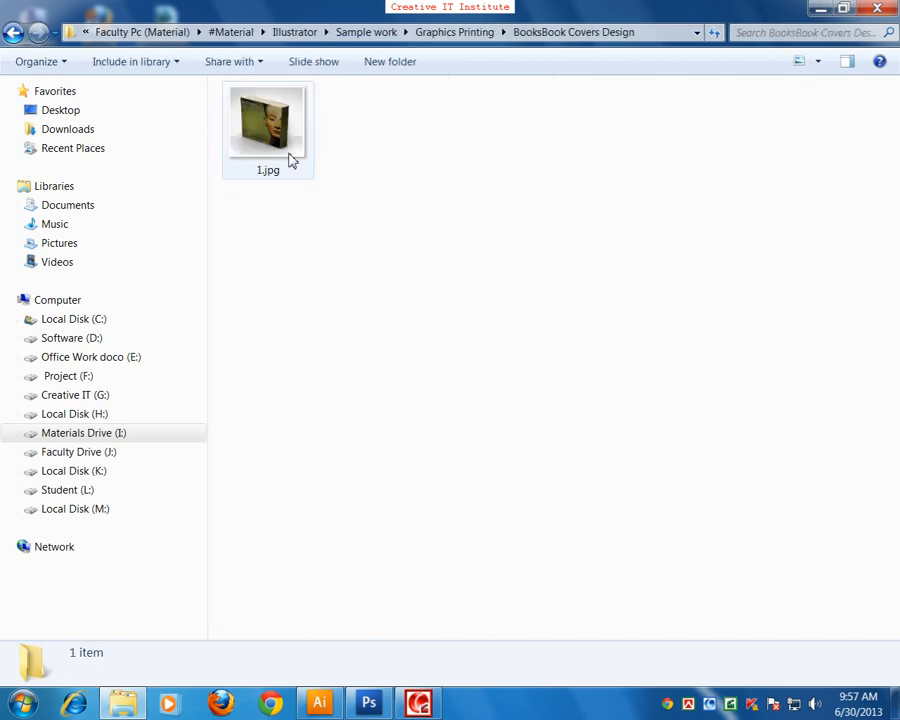
{"action": "double_click", "coordinate": [260, 150]}
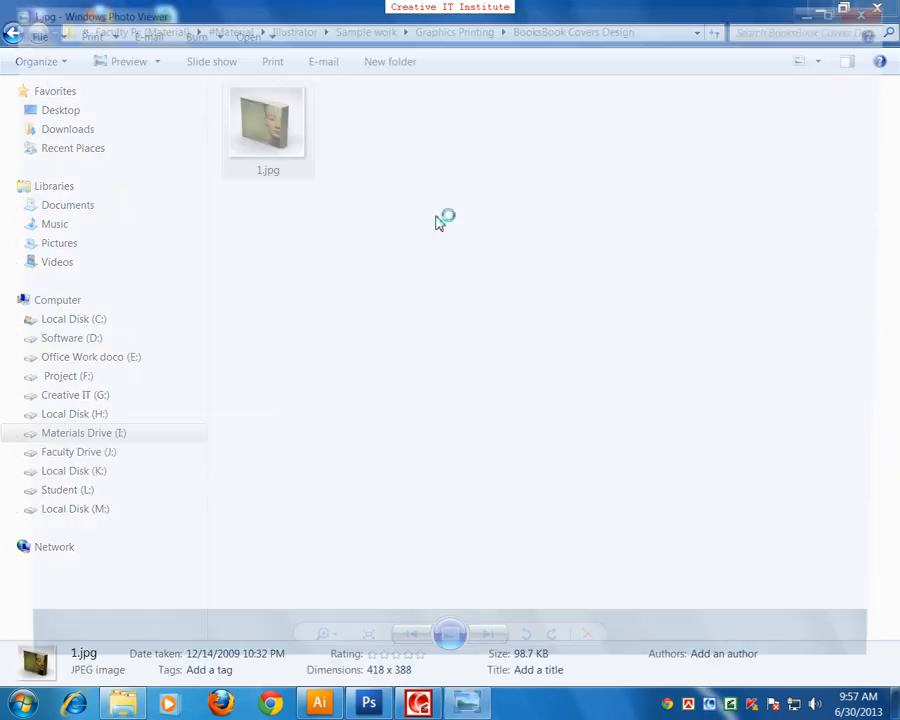
{"action": "left_click", "coordinate": [878, 12]}
{"action": "key", "text": "BackSpace"}
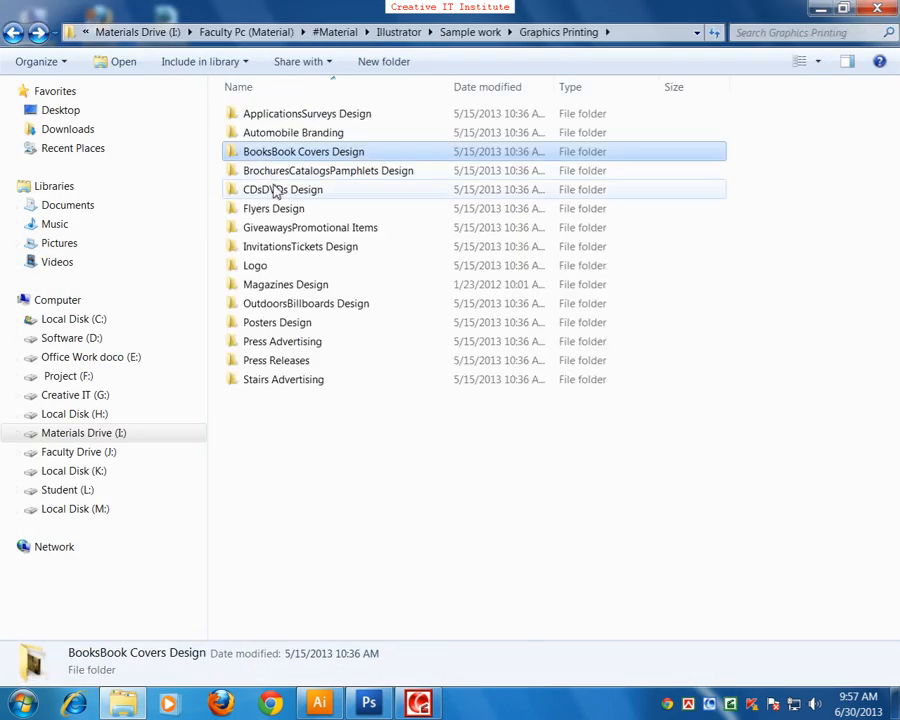
Step: Open the BrochuresCatalogsPamphlets Design folder, view the images from 2.jpg through Oriflame-Cataloge.jpg and close the viewer
{"action": "double_click", "coordinate": [279, 173]}
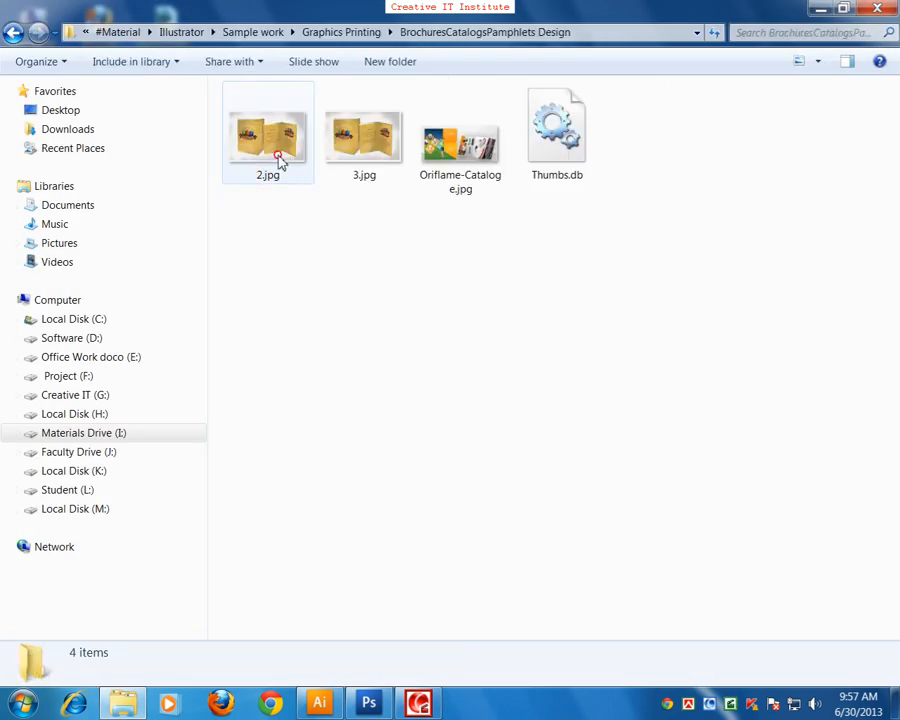
{"action": "double_click", "coordinate": [270, 150]}
{"action": "key", "text": "Right"}
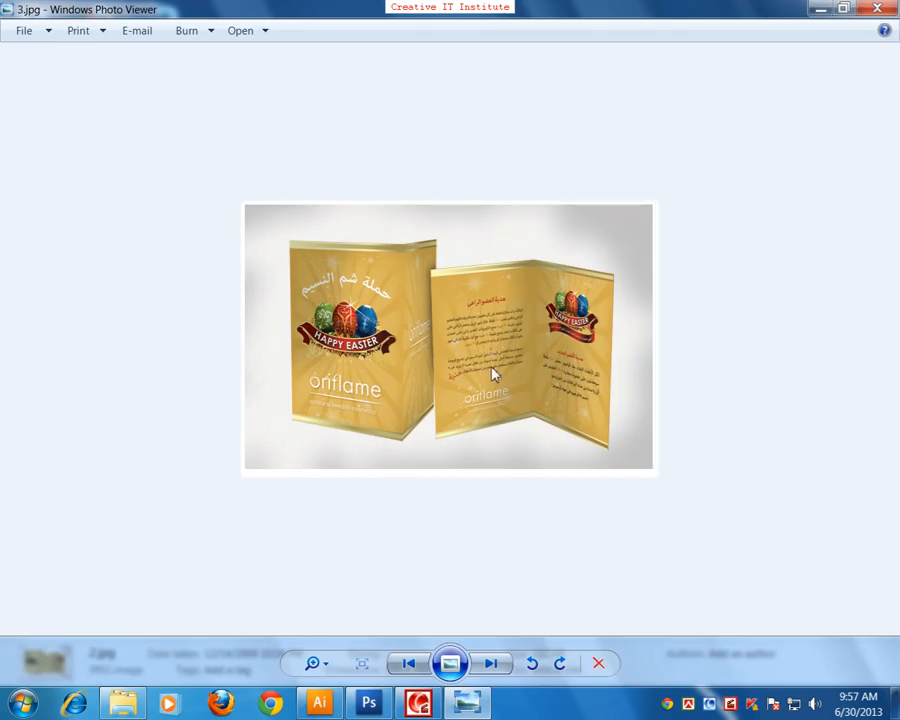
{"action": "key", "text": "Right"}
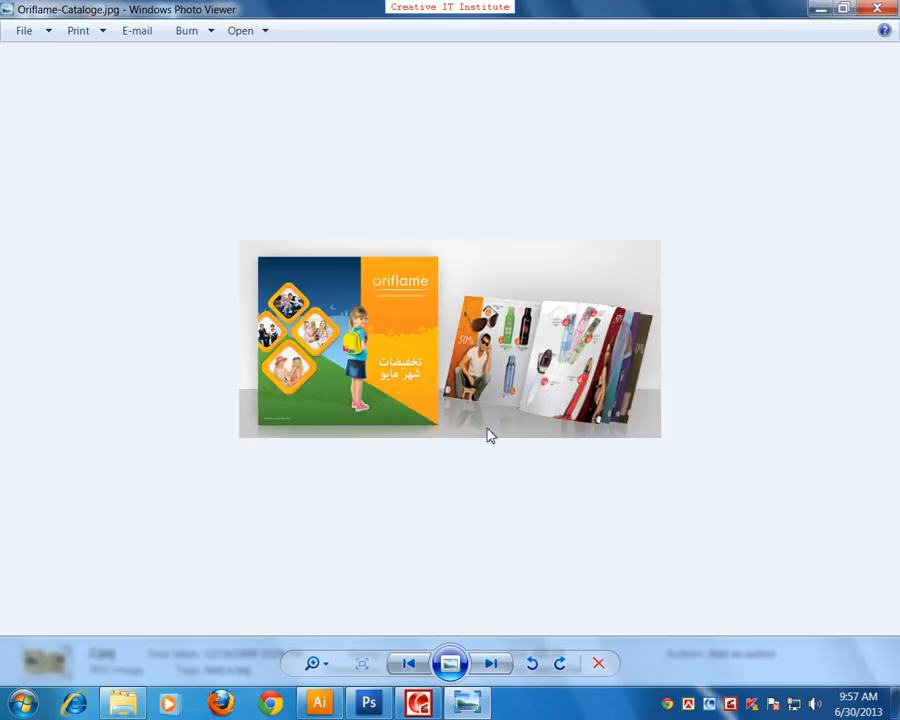
{"action": "left_click", "coordinate": [880, 9]}
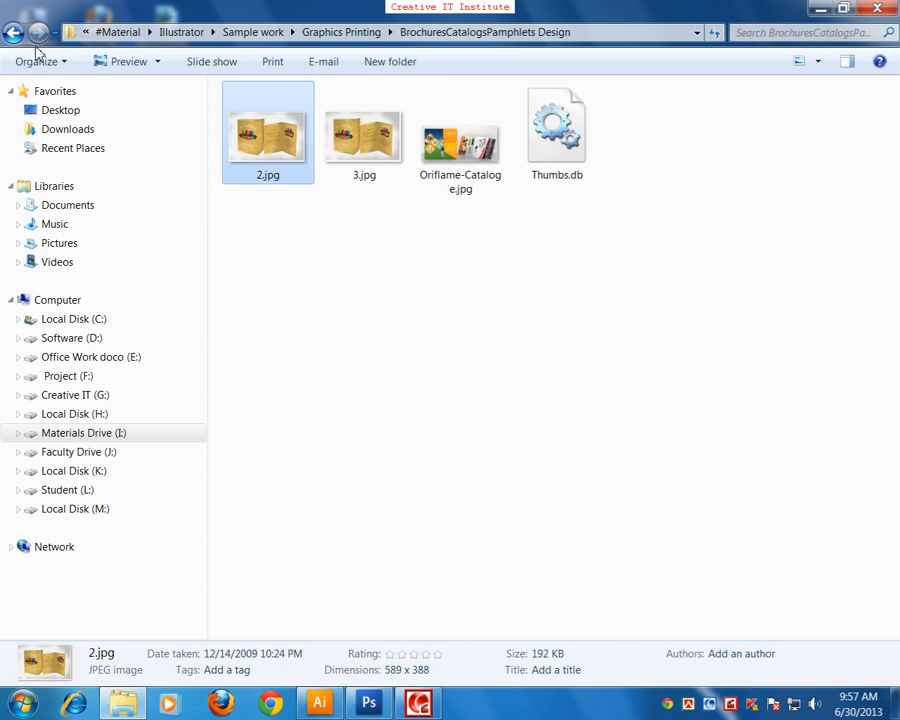
Step: View Oriflame-Cataloge.jpg once more on its own, close the viewer and return to Graphics Printing
{"action": "left_click", "coordinate": [468, 168]}
{"action": "double_click", "coordinate": [468, 168]}
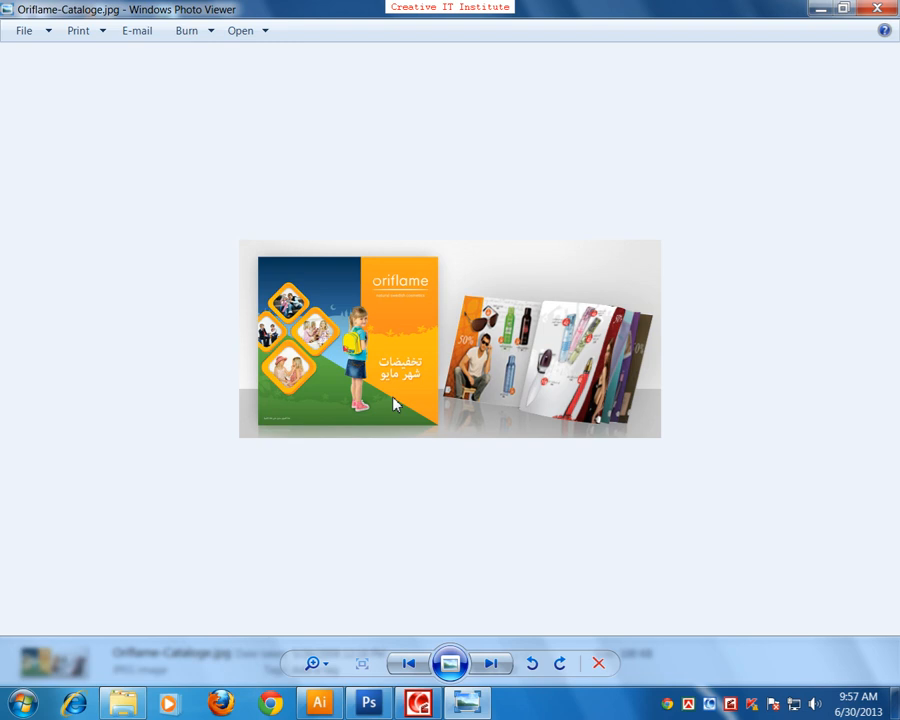
{"action": "left_click", "coordinate": [877, 9]}
{"action": "left_click", "coordinate": [13, 32]}
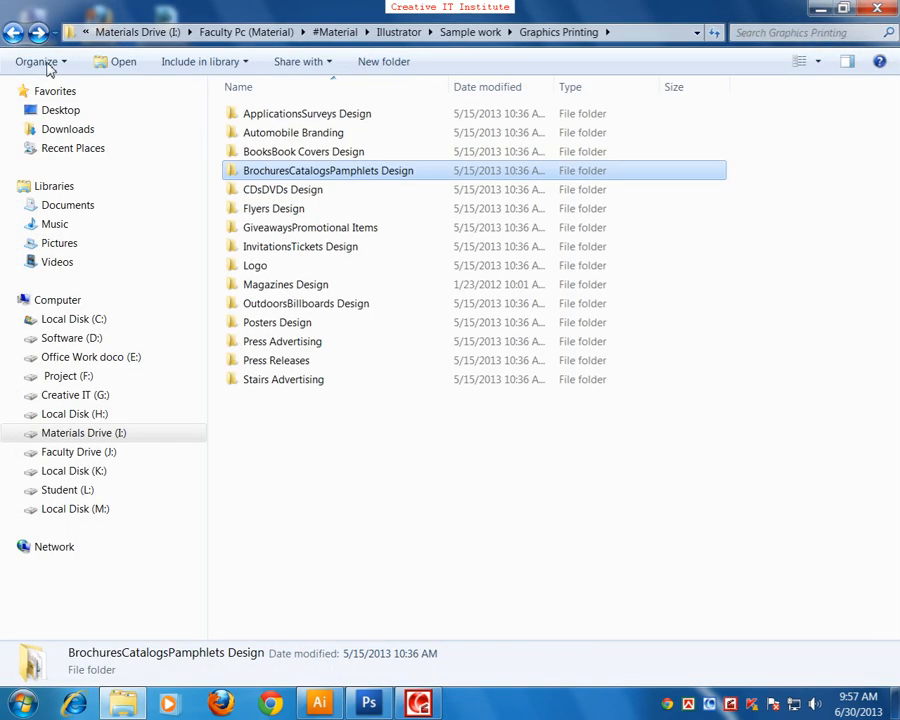
Step: Open the CDsDVDs Design folder, view Oriflame-PI-2008-CD.jpg, close the viewer and return to Graphics Printing
{"action": "double_click", "coordinate": [268, 192]}
{"action": "double_click", "coordinate": [268, 120]}
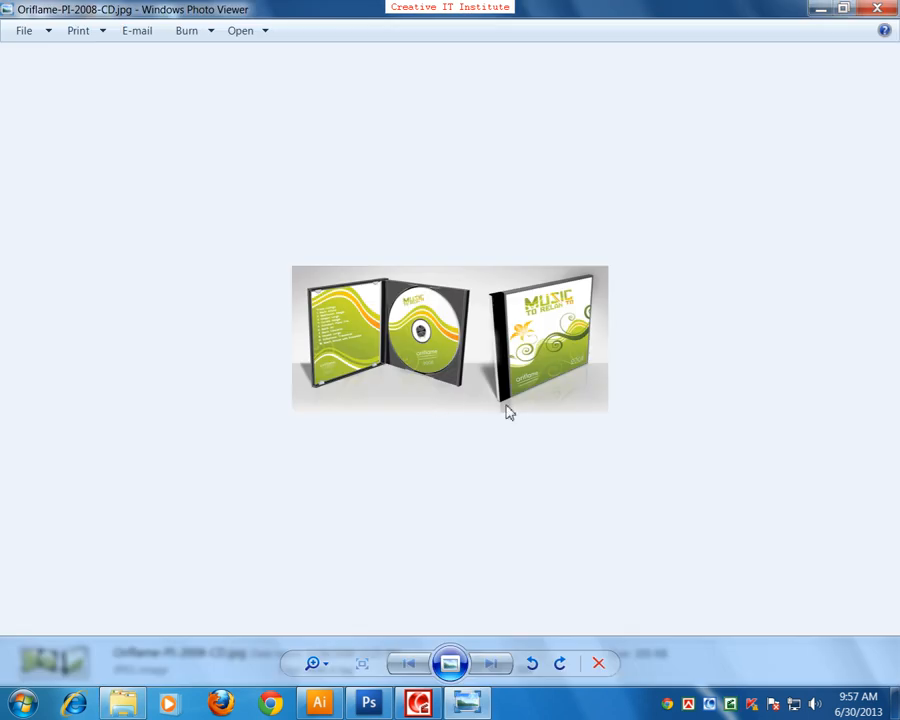
{"action": "left_click", "coordinate": [878, 9]}
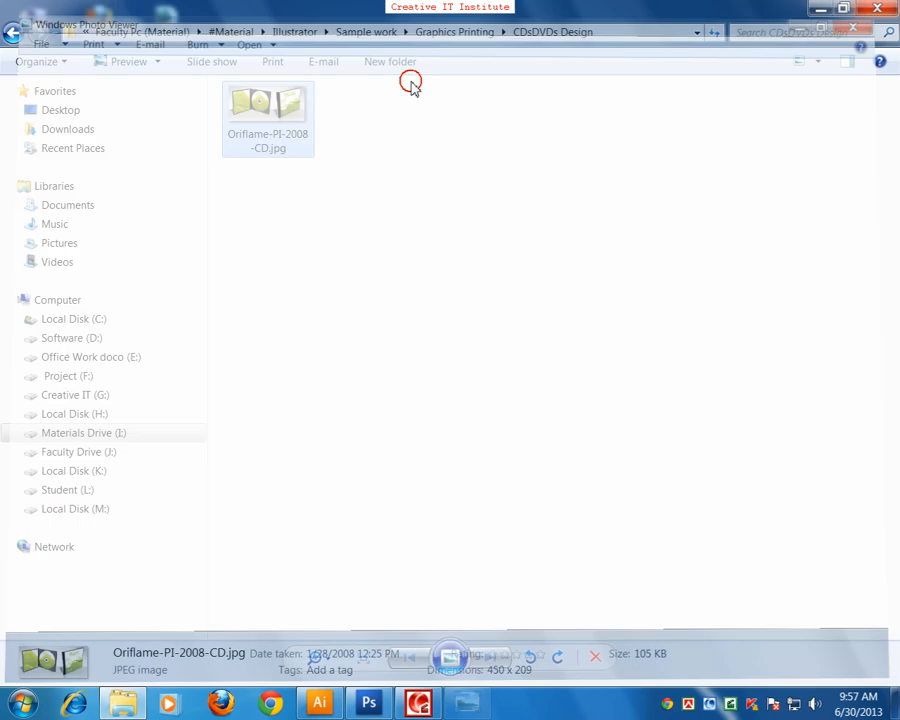
{"action": "left_click", "coordinate": [13, 32]}
Step: Open the Flyers Design folder, view the NovemberCampaign and TeensCampaign flyers, close the viewer and return to Graphics Printing
{"action": "double_click", "coordinate": [267, 212]}
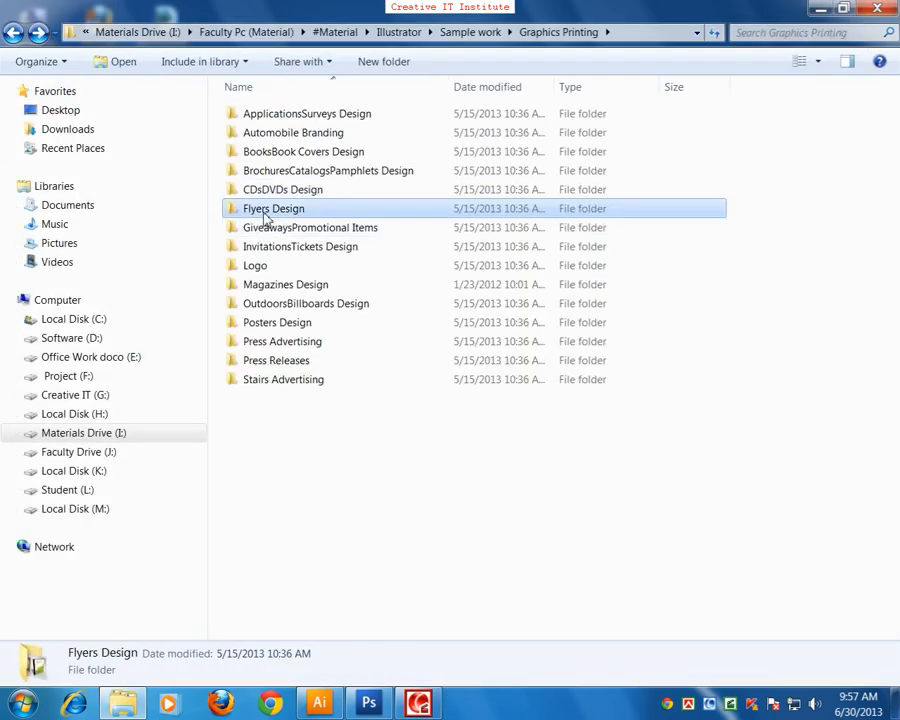
{"action": "double_click", "coordinate": [272, 137]}
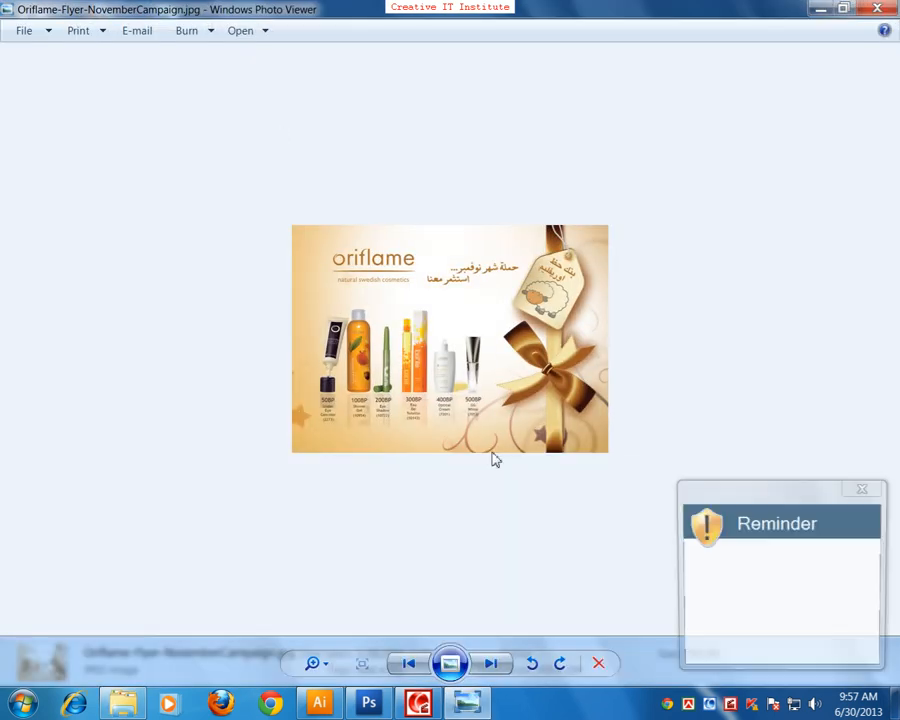
{"action": "key", "text": "Right"}
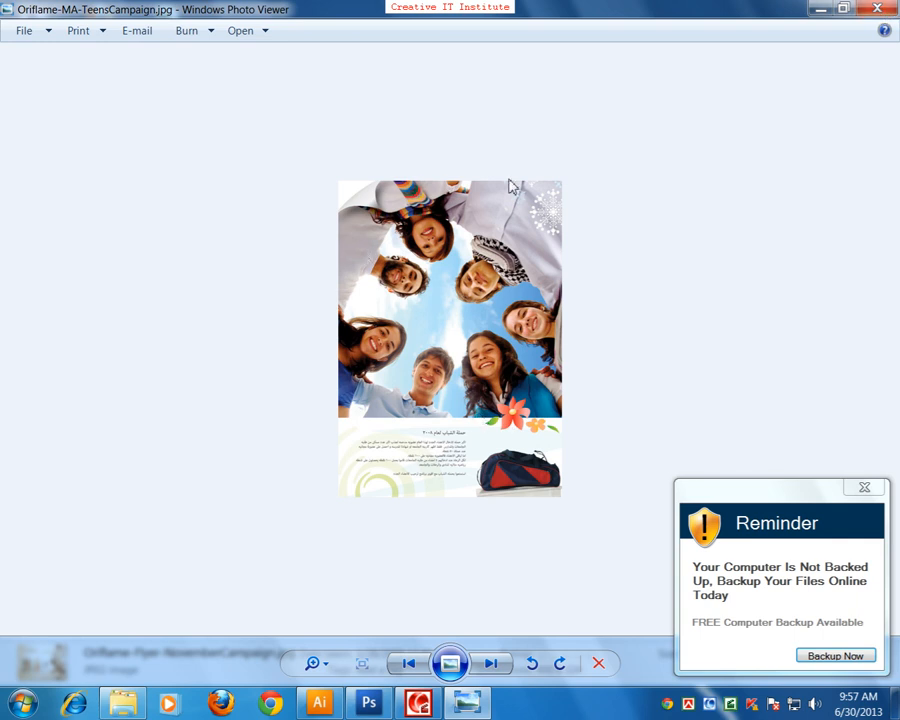
{"action": "left_click", "coordinate": [880, 9]}
{"action": "left_click", "coordinate": [13, 32]}
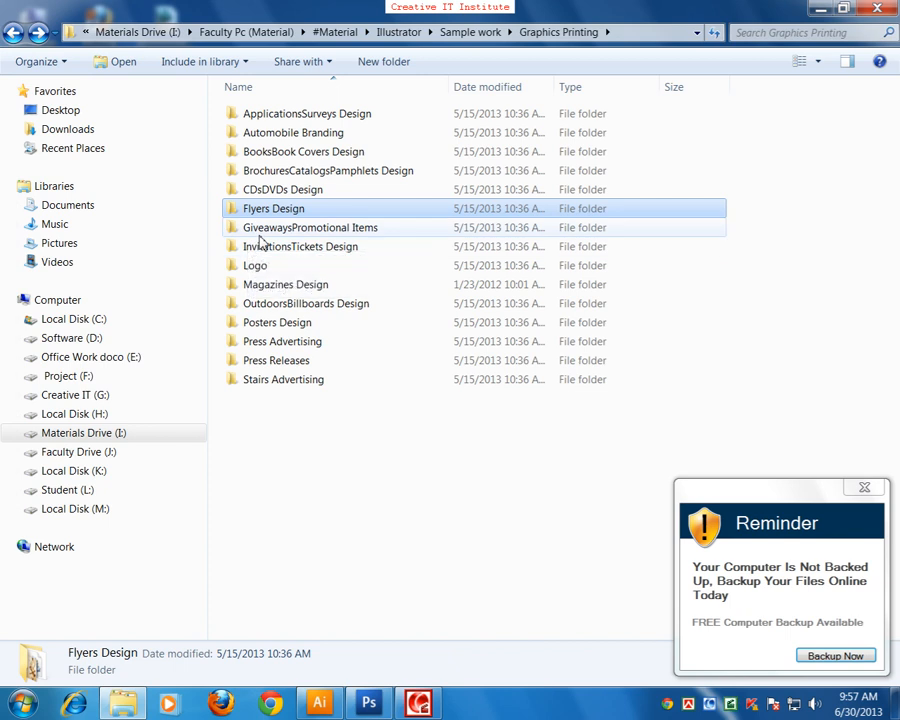
Step: Open the Logo folder inside Graphics Printing and preview 3D_Logo_337.gif in the photo viewer
{"action": "double_click", "coordinate": [258, 266]}
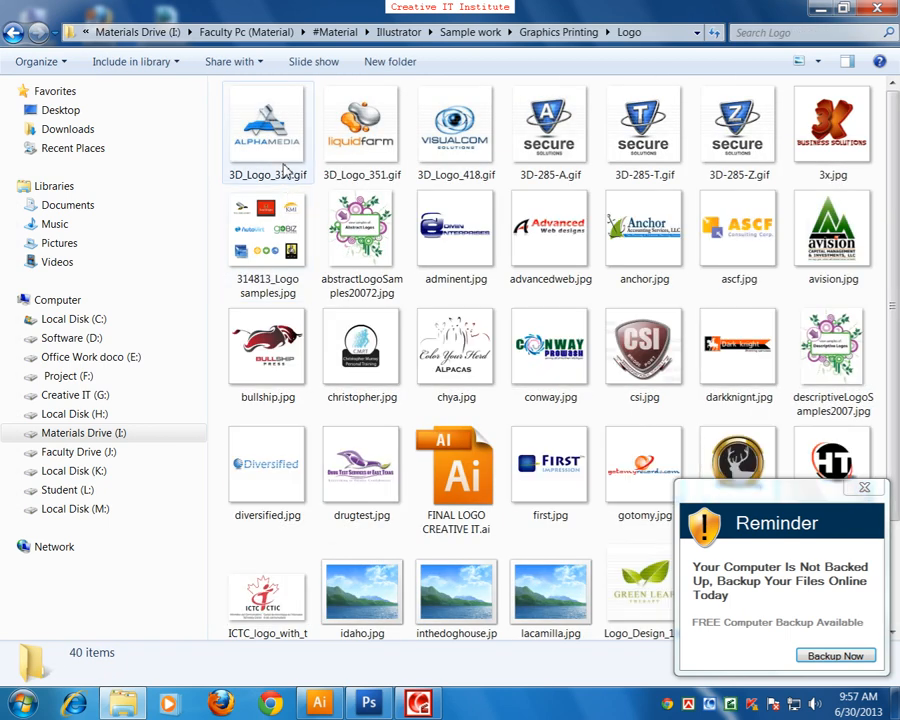
{"action": "left_click", "coordinate": [288, 172]}
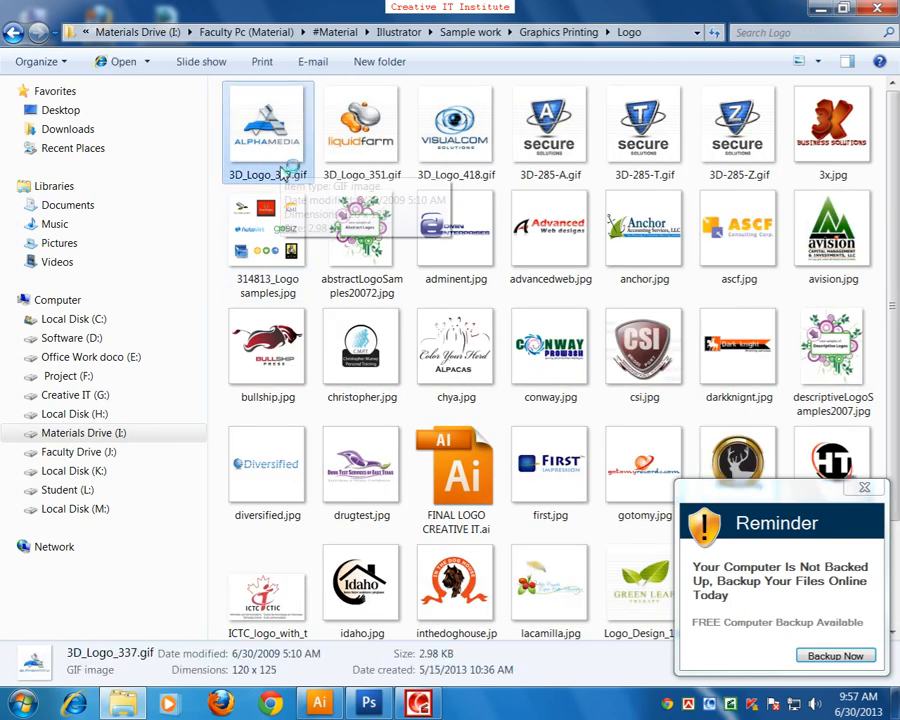
{"action": "double_click", "coordinate": [284, 172]}
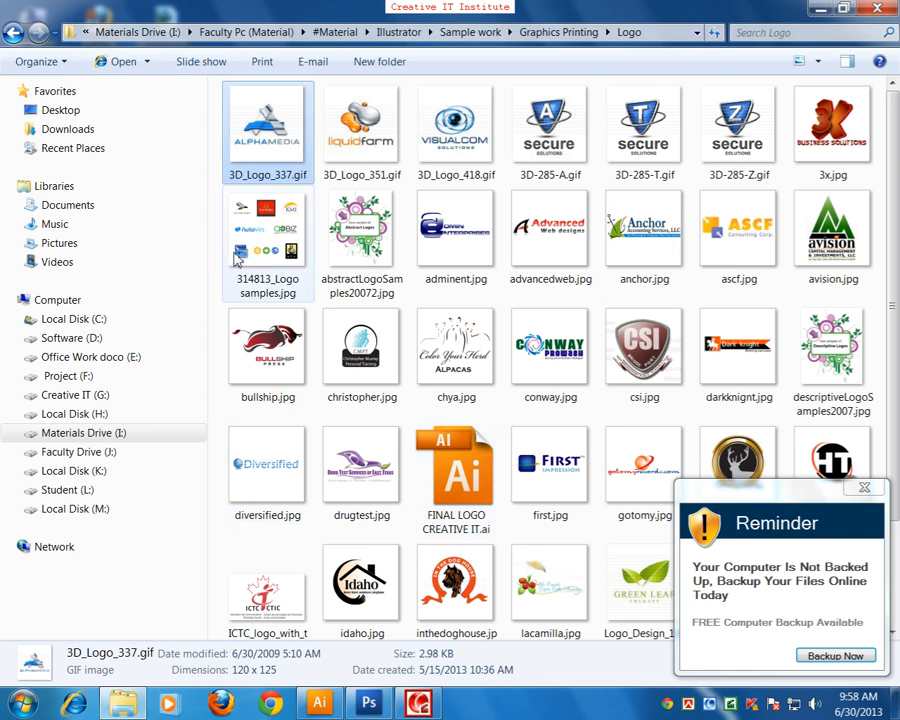
{"action": "right_click", "coordinate": [232, 148]}
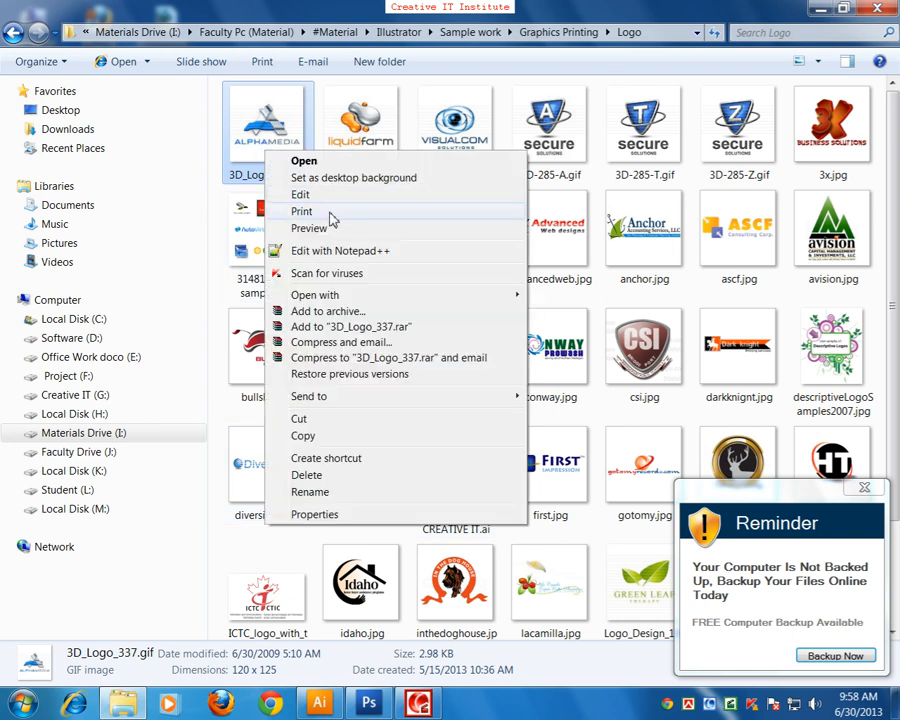
{"action": "left_click", "coordinate": [328, 227]}
Step: Go through the logo samples from 3D_Logo_351.gif past 314813_Logo samples.jpg, close the viewer and return to Graphics Printing
{"action": "key", "text": "Right"}
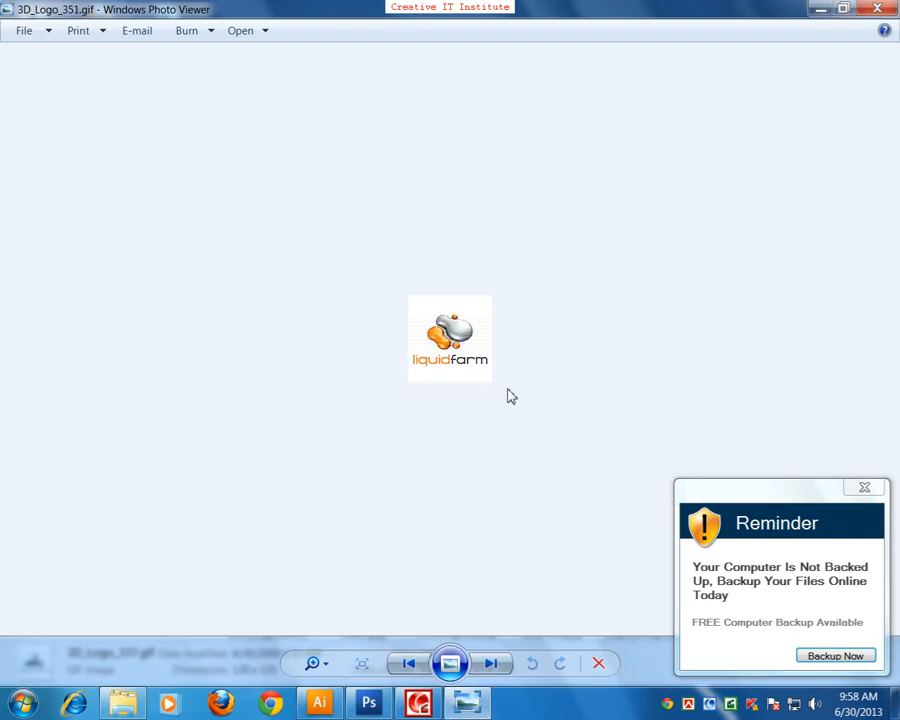
{"action": "key", "text": "Right"}
{"action": "key", "text": "Right"}
{"action": "key", "text": "Right"}
{"action": "key", "text": "Right"}
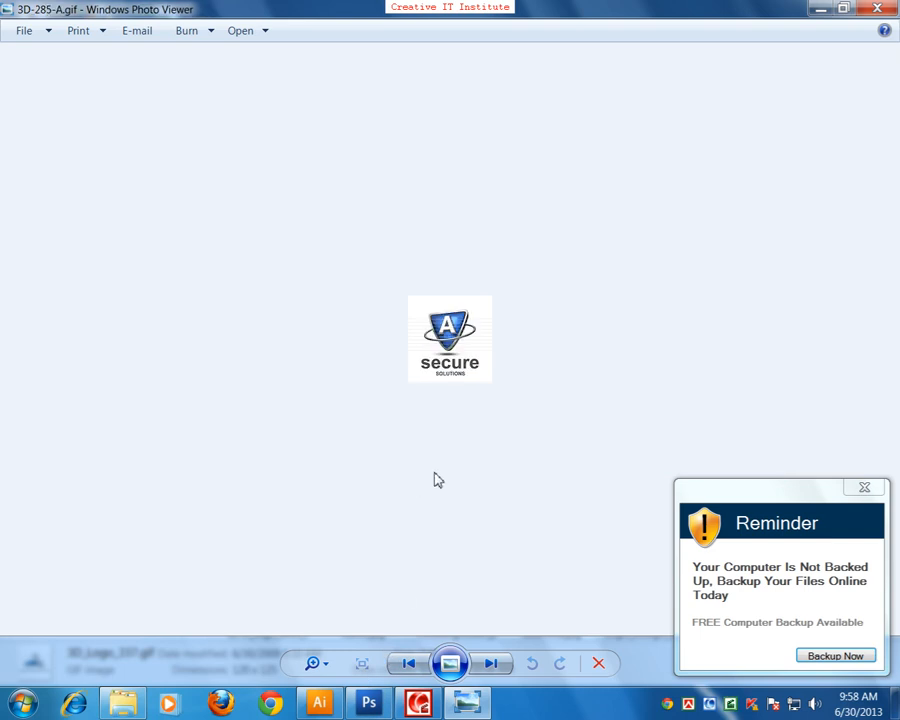
{"action": "key", "text": "Right"}
{"action": "key", "text": "Right"}
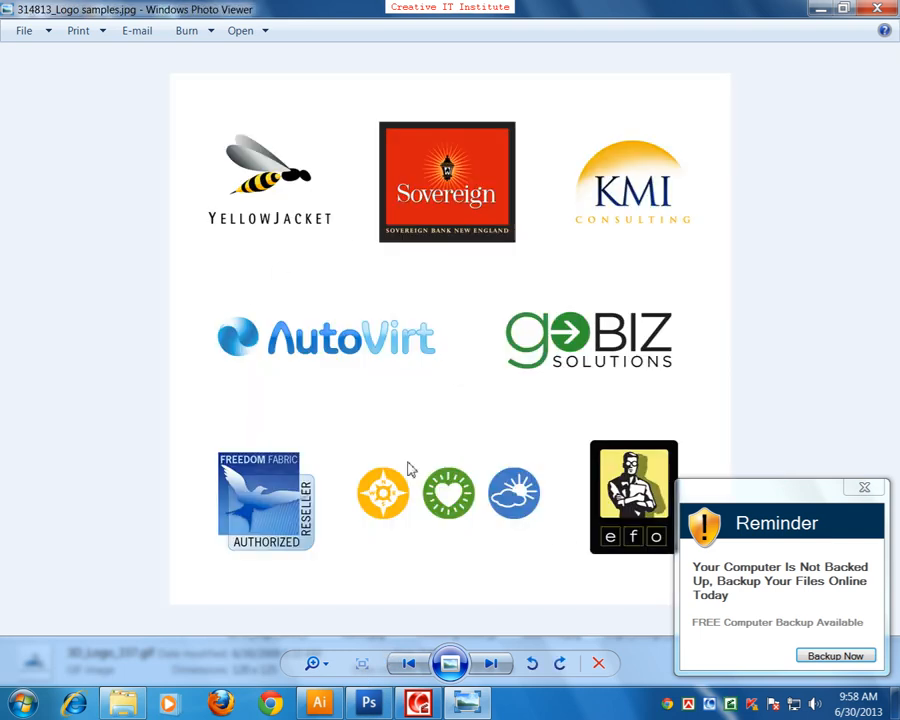
{"action": "key", "text": "Right"}
{"action": "key", "text": "Right"}
{"action": "key", "text": "Right"}
{"action": "key", "text": "Right"}
{"action": "key", "text": "Right"}
{"action": "key", "text": "Right"}
{"action": "key", "text": "Right"}
{"action": "key", "text": "Right"}
{"action": "key", "text": "Right"}
{"action": "key", "text": "Right"}
{"action": "left_click", "coordinate": [866, 12]}
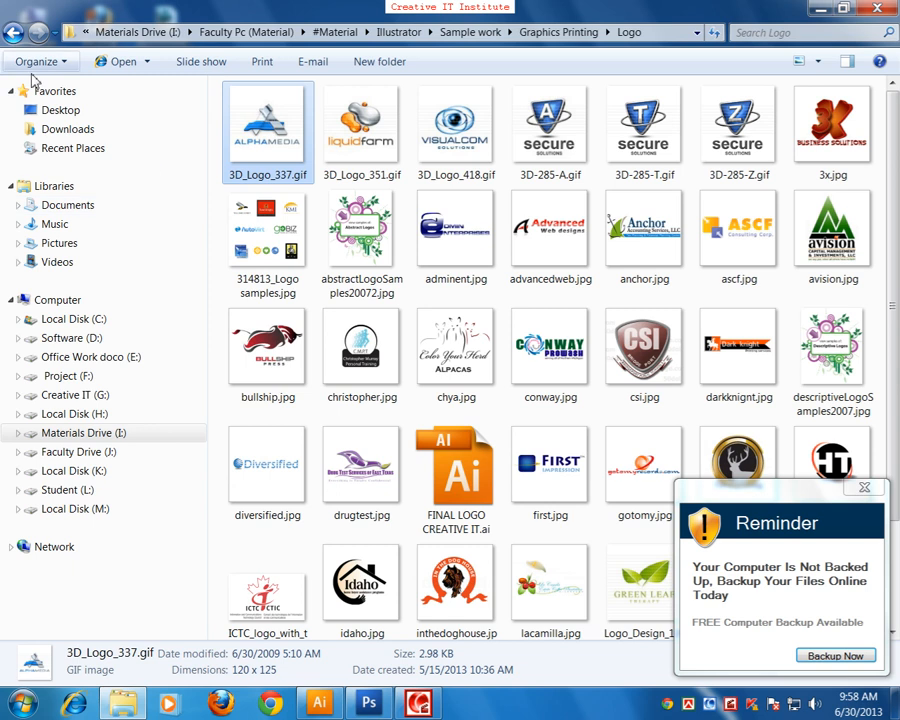
{"action": "left_click", "coordinate": [13, 32]}
Step: Open the Magazines Design folder to check its contents and return to Graphics Printing
{"action": "left_click", "coordinate": [284, 287]}
{"action": "double_click", "coordinate": [284, 287]}
{"action": "left_click", "coordinate": [13, 32]}
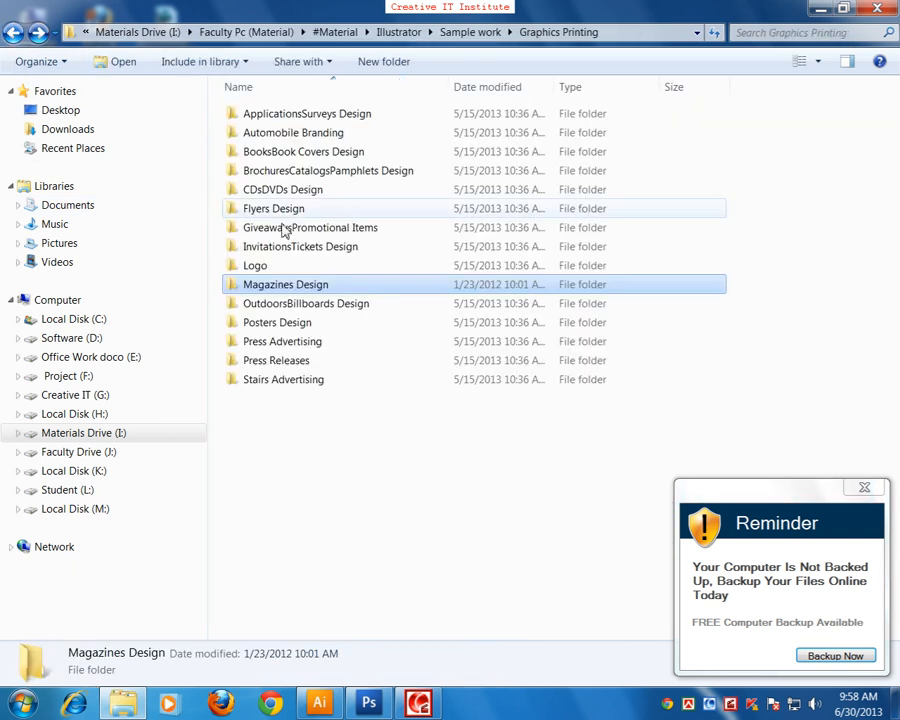
Step: Open the Posters Design folder, view the posters from Oriflame-Posters-1.jpg through Oriflame-Posters-5.jpg and close the viewer
{"action": "double_click", "coordinate": [277, 323]}
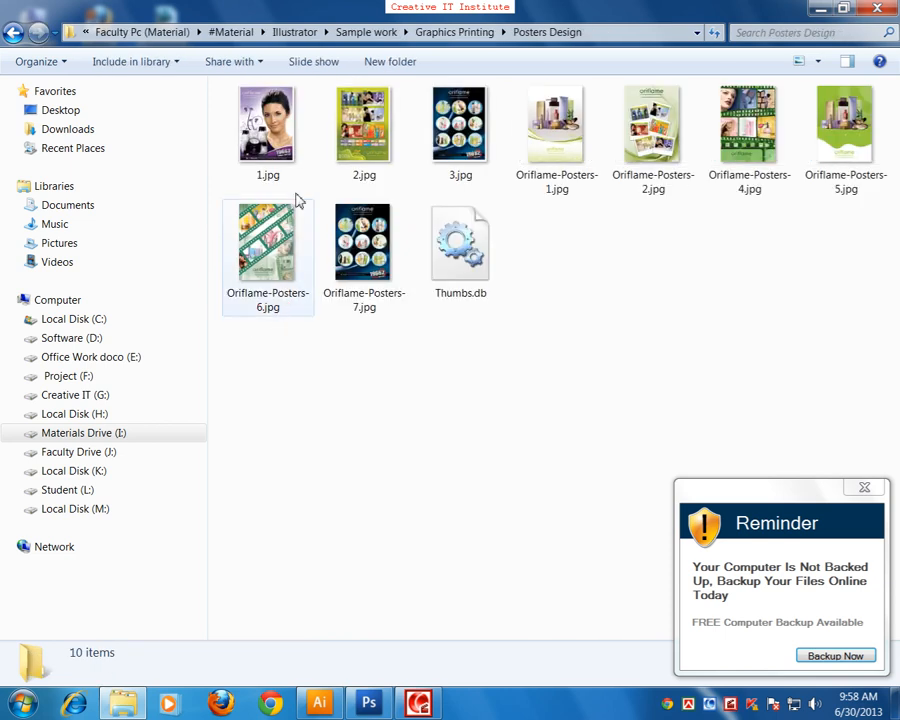
{"action": "double_click", "coordinate": [573, 151]}
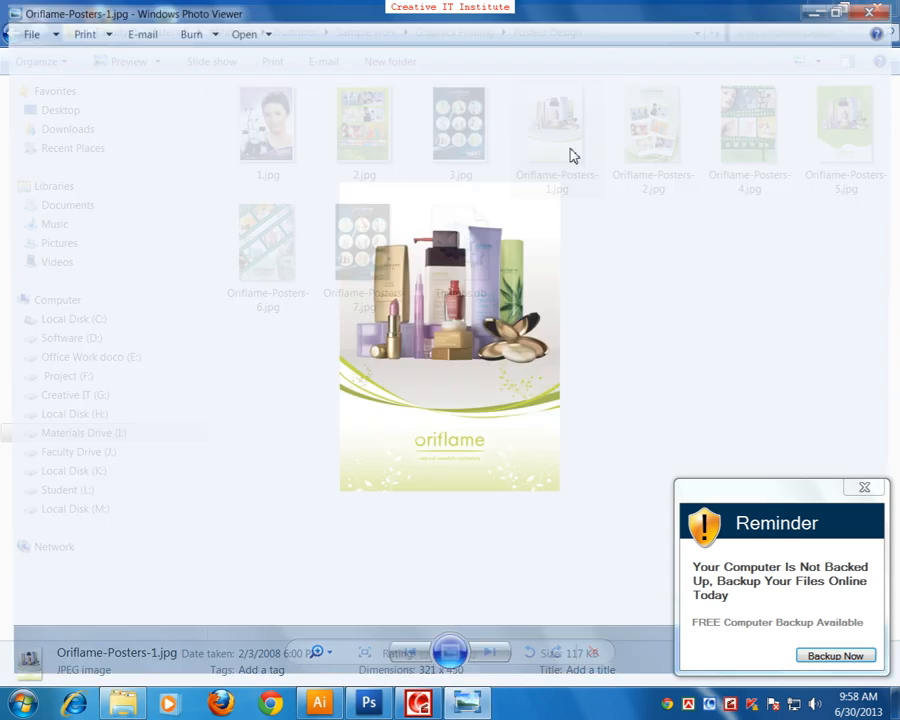
{"action": "key", "text": "Right"}
{"action": "key", "text": "Right"}
{"action": "key", "text": "Right"}
{"action": "key", "text": "Right"}
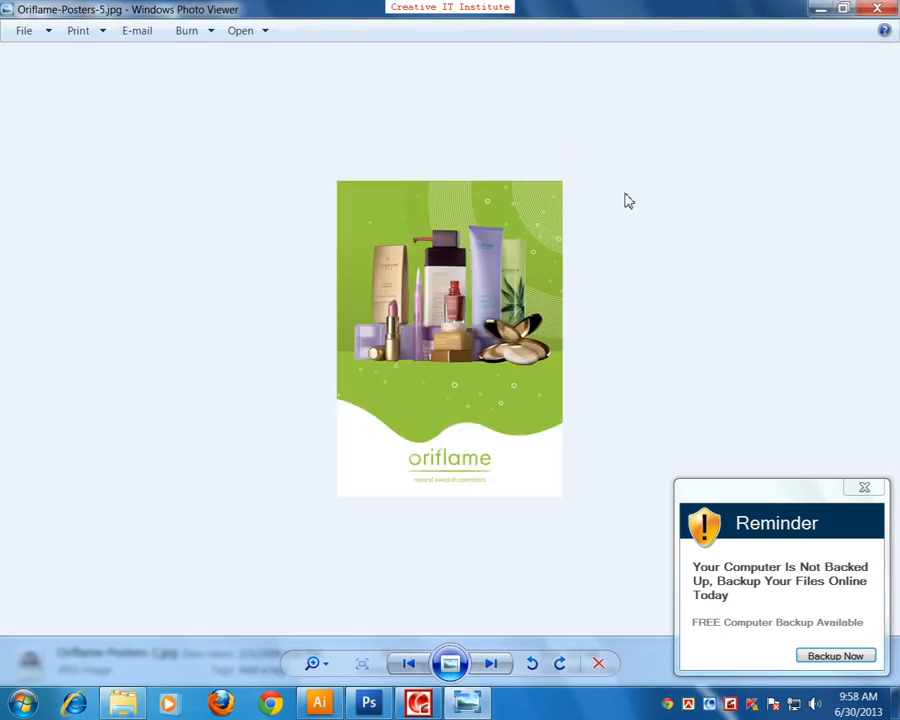
{"action": "left_click", "coordinate": [877, 8]}
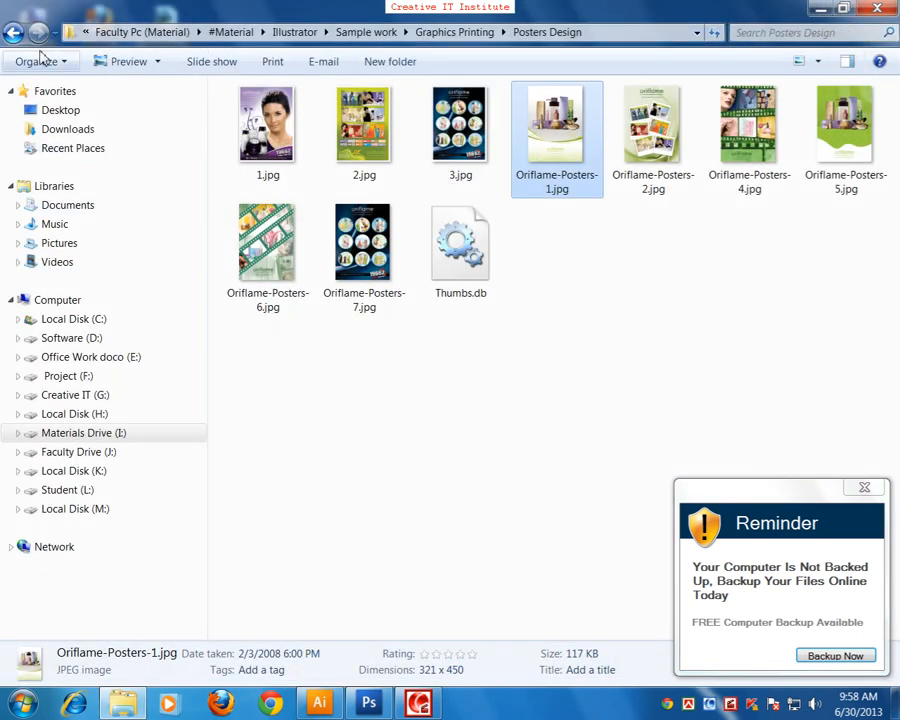
Step: Return to Graphics Printing, open the Press Advertising folder to check its contents and go back to Sample work
{"action": "left_click", "coordinate": [13, 33]}
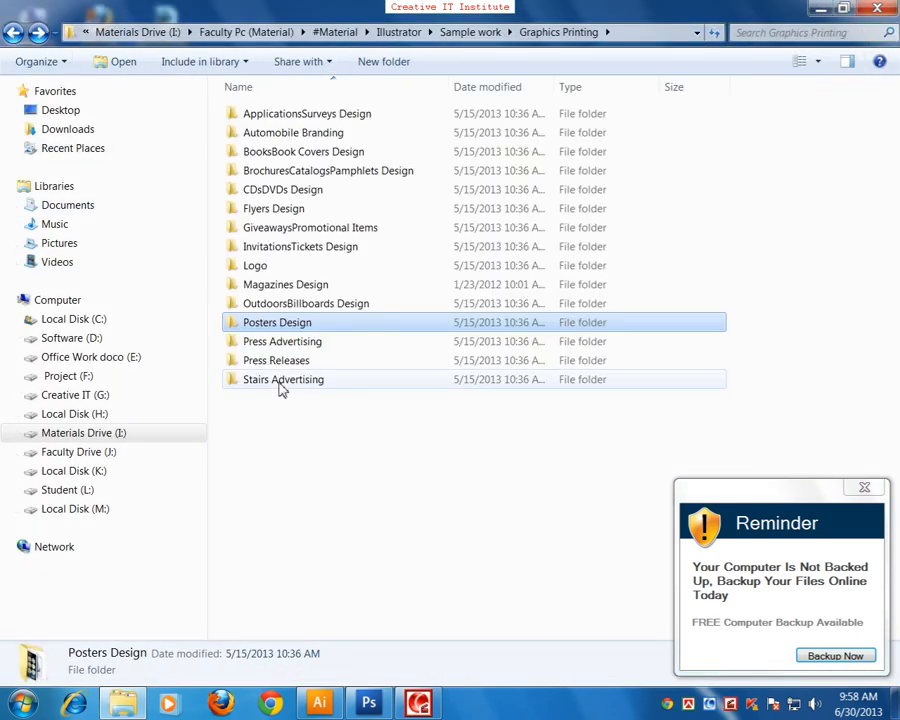
{"action": "double_click", "coordinate": [270, 345]}
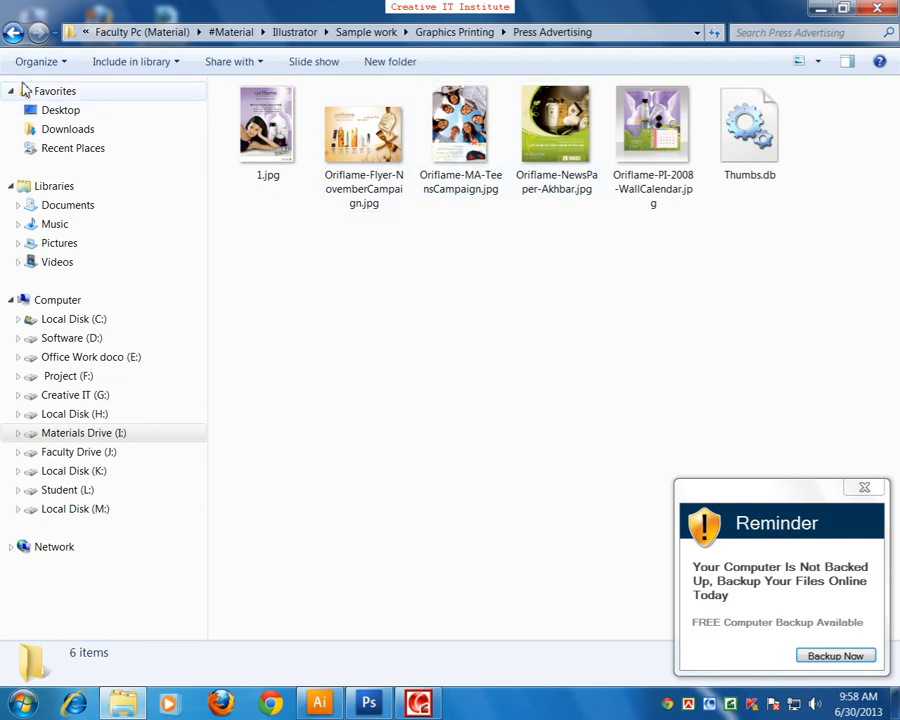
{"action": "left_click", "coordinate": [13, 33]}
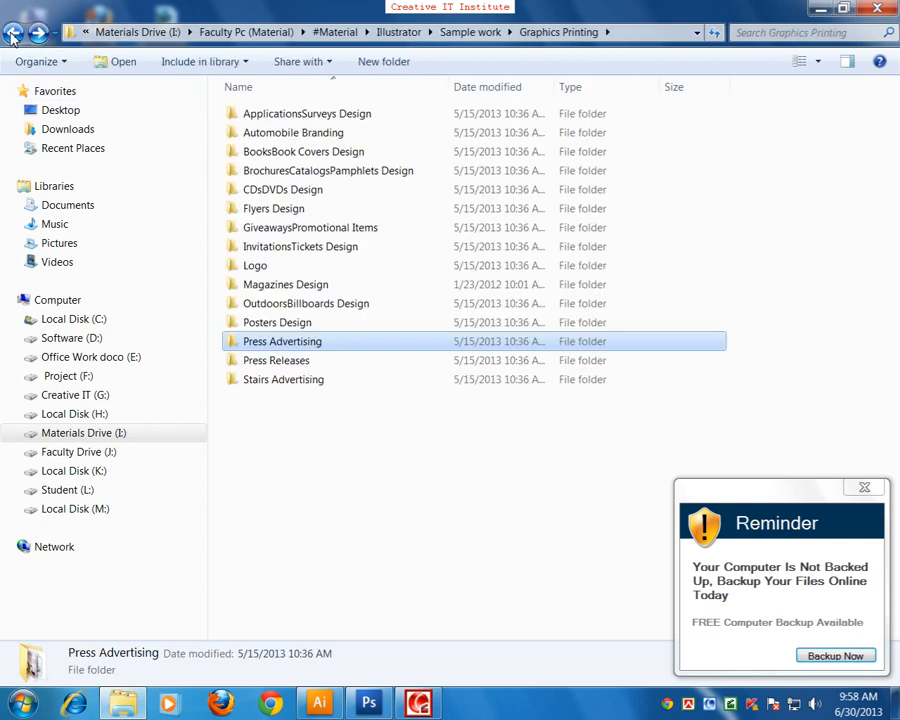
{"action": "left_click", "coordinate": [13, 33]}
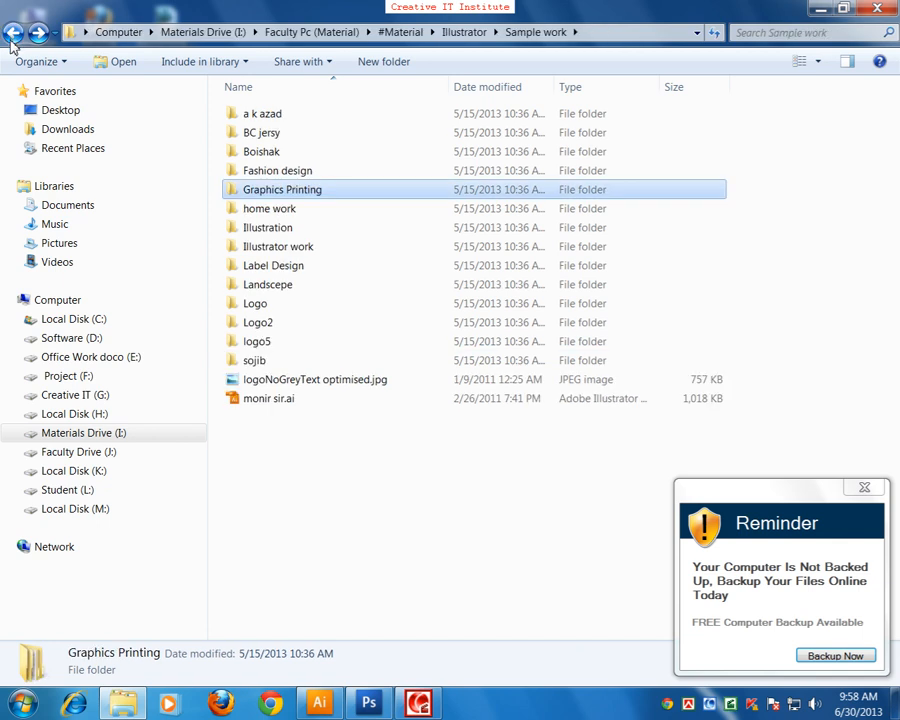
Step: Open the home work folder, view its images from the humming bird to the wooden signs, close the viewer and return to Sample work
{"action": "double_click", "coordinate": [278, 208]}
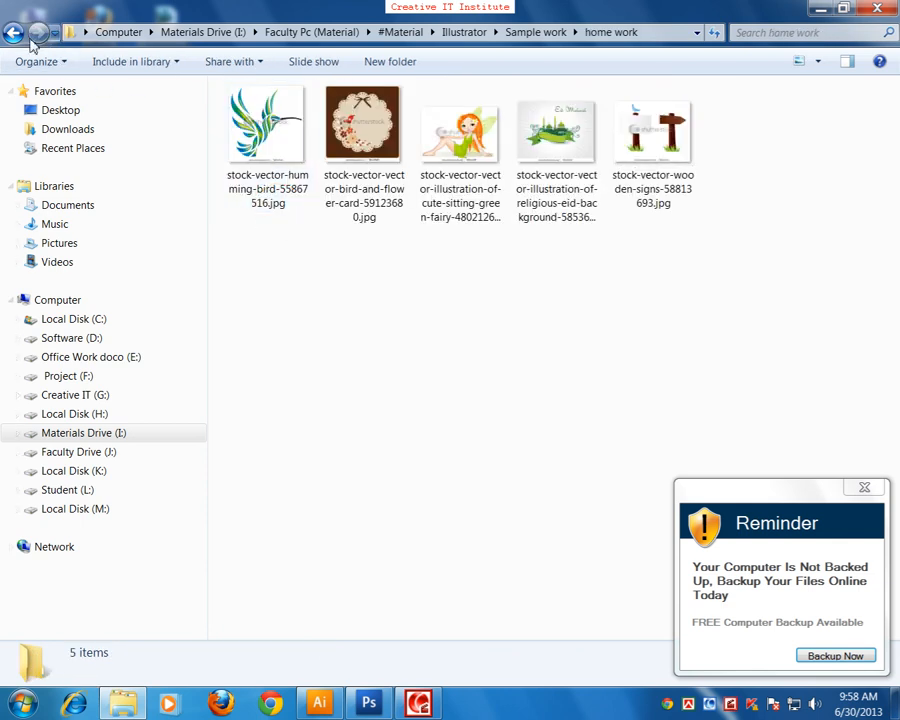
{"action": "double_click", "coordinate": [285, 148]}
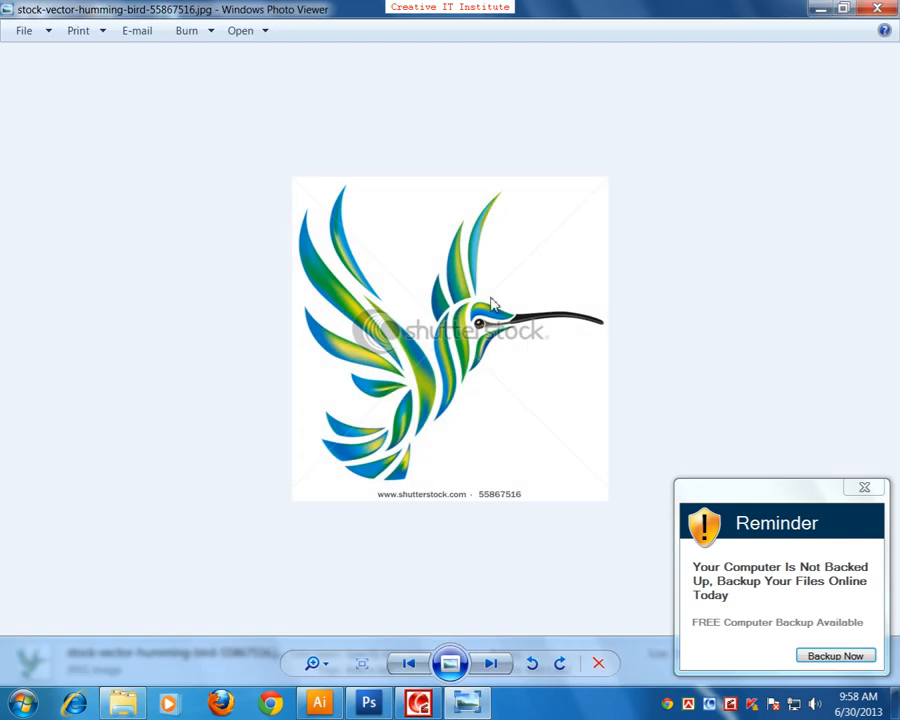
{"action": "key", "text": "Right"}
{"action": "key", "text": "Right"}
{"action": "key", "text": "Right"}
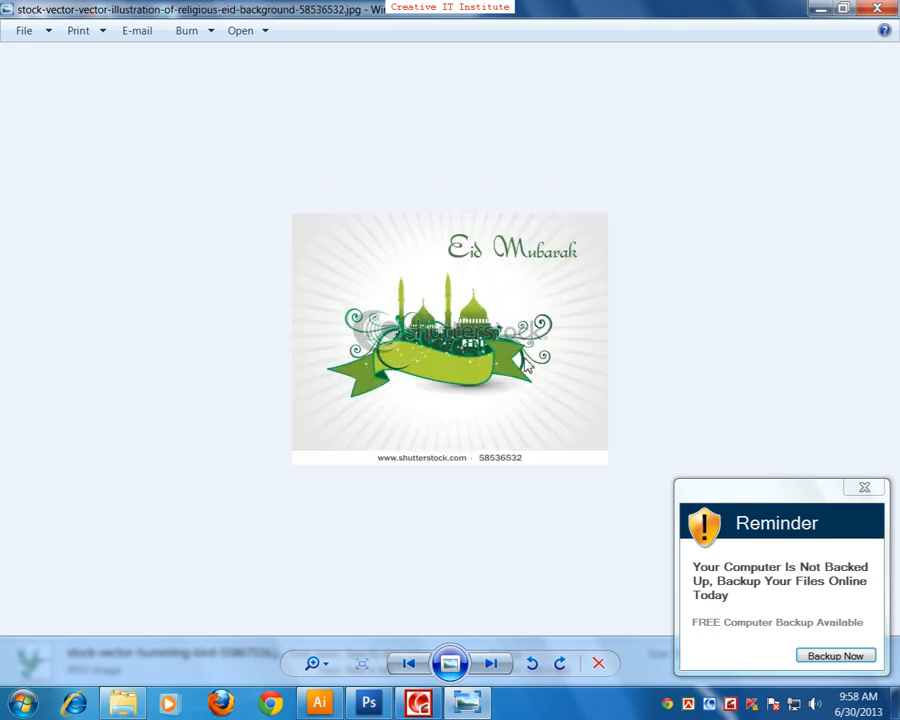
{"action": "key", "text": "Right"}
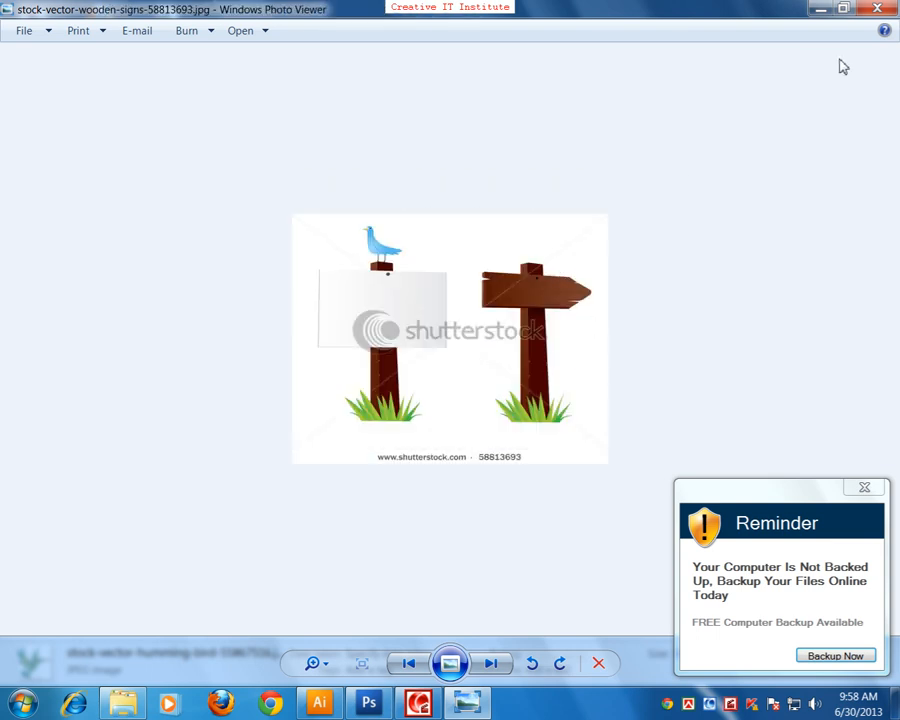
{"action": "left_click", "coordinate": [893, 12]}
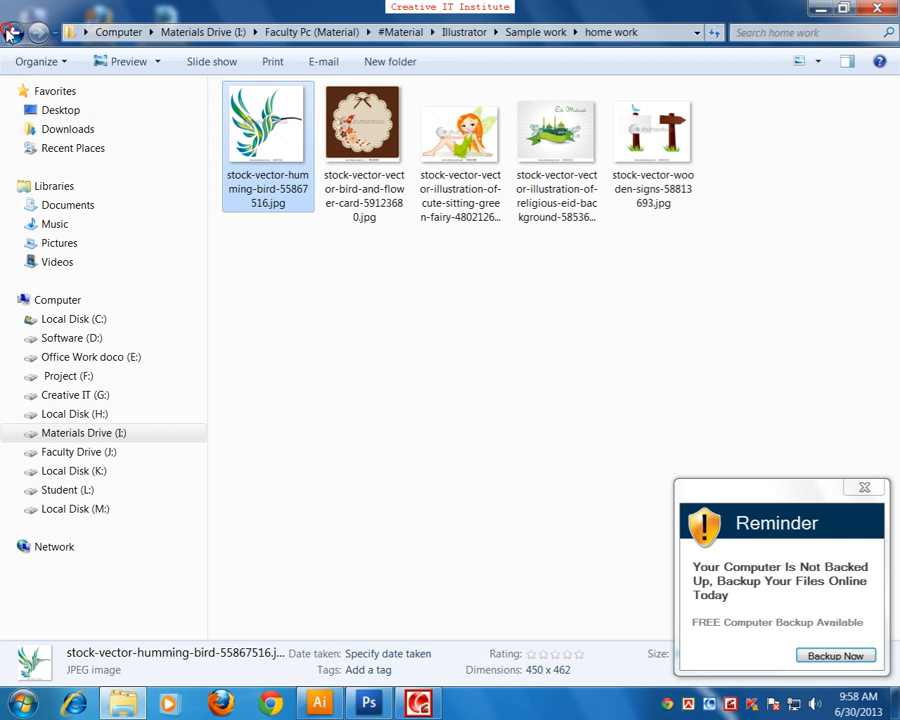
{"action": "left_click", "coordinate": [12, 31]}
{"action": "double_click", "coordinate": [256, 230]}
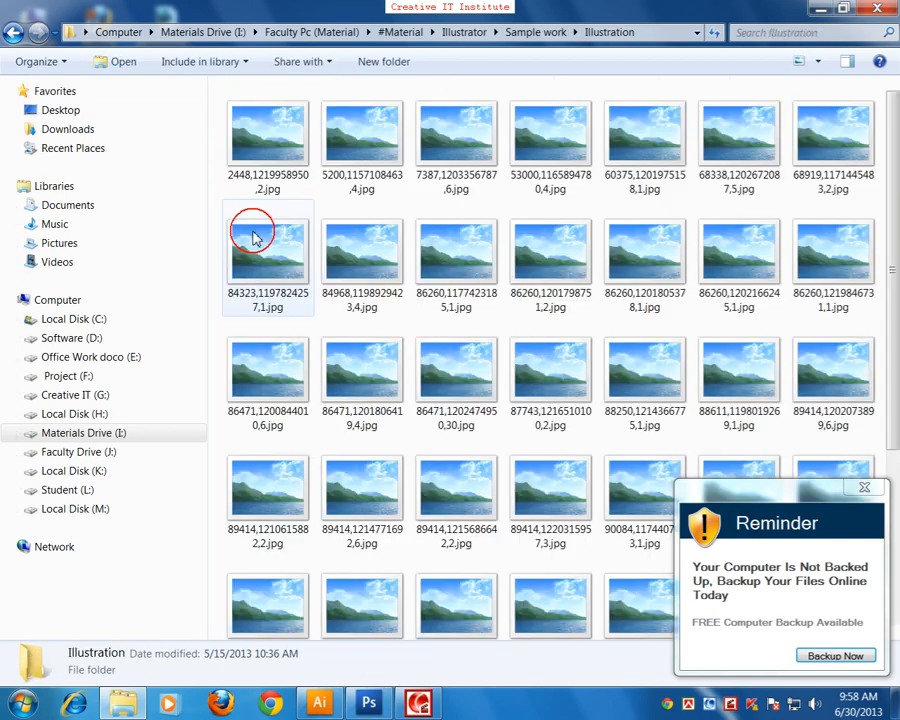
{"action": "double_click", "coordinate": [290, 145]}
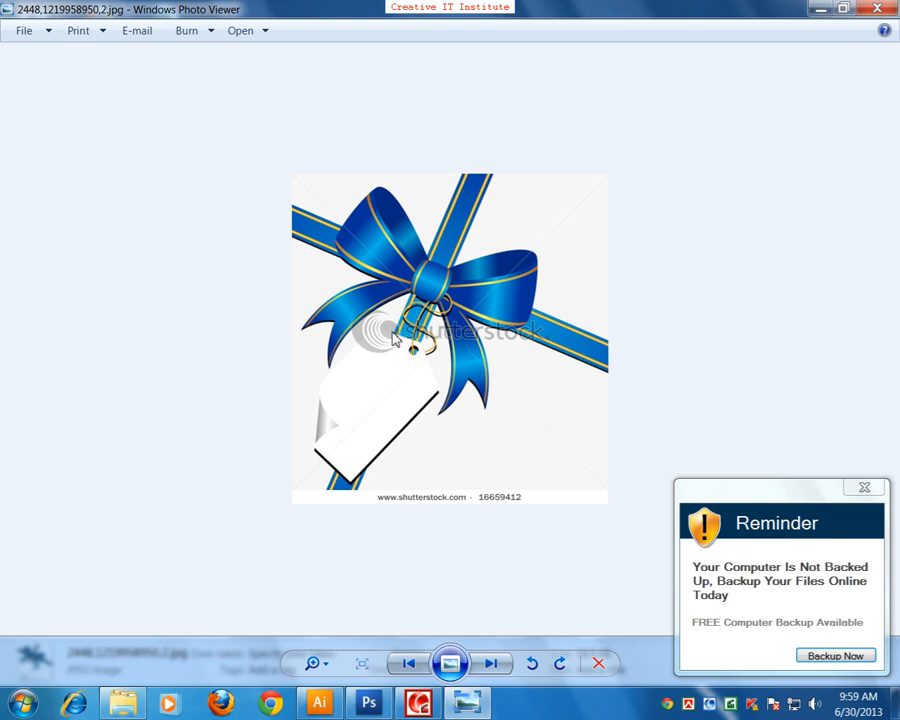
{"action": "key", "text": "Right"}
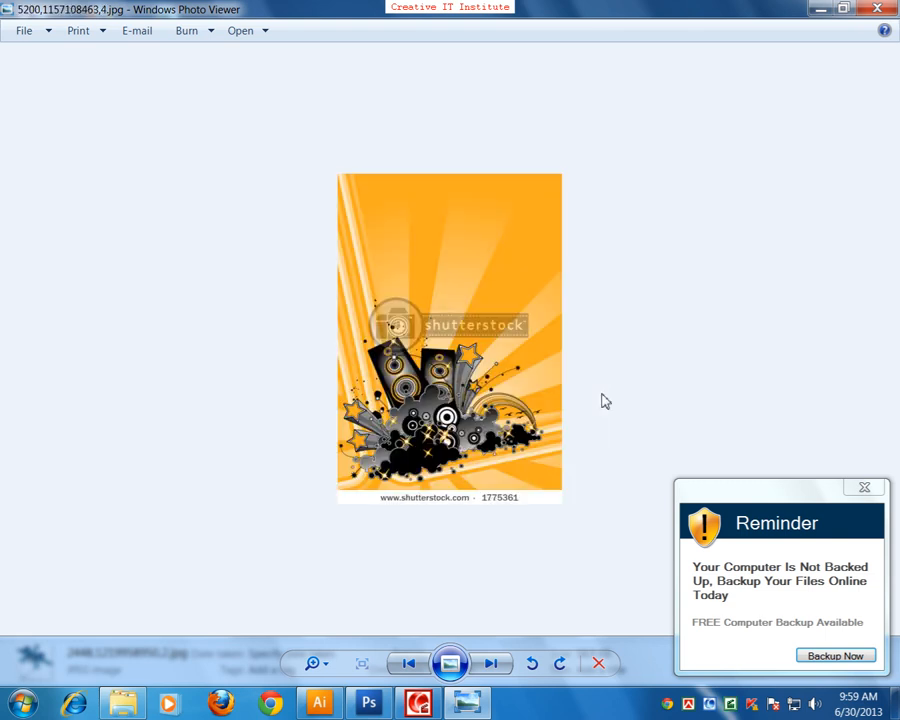
{"action": "key", "text": "Right"}
{"action": "key", "text": "Right"}
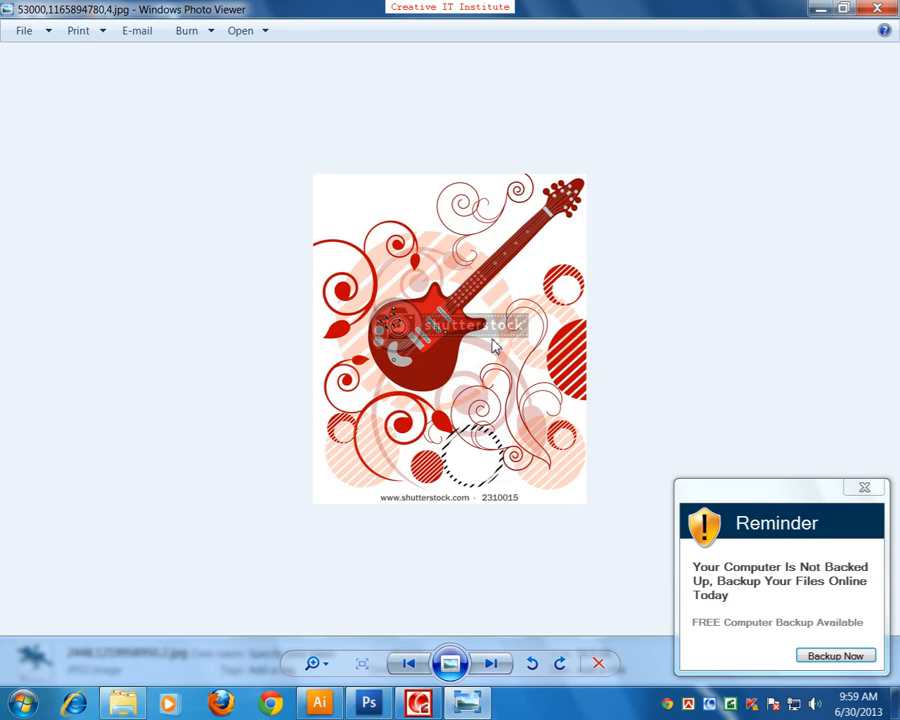
{"action": "key", "text": "Right"}
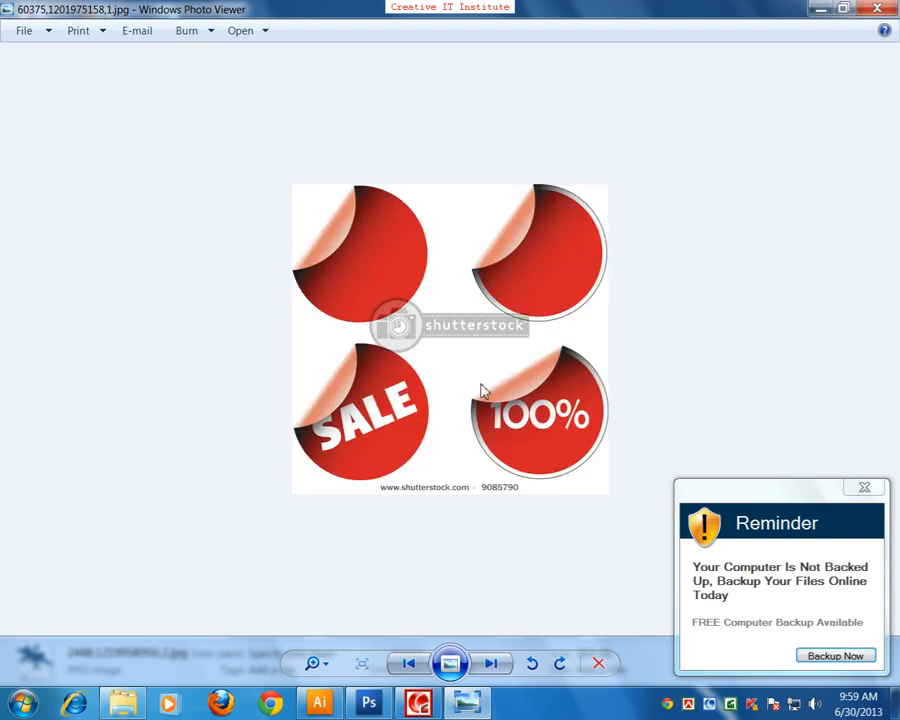
{"action": "key", "text": "Right"}
{"action": "key", "text": "Right"}
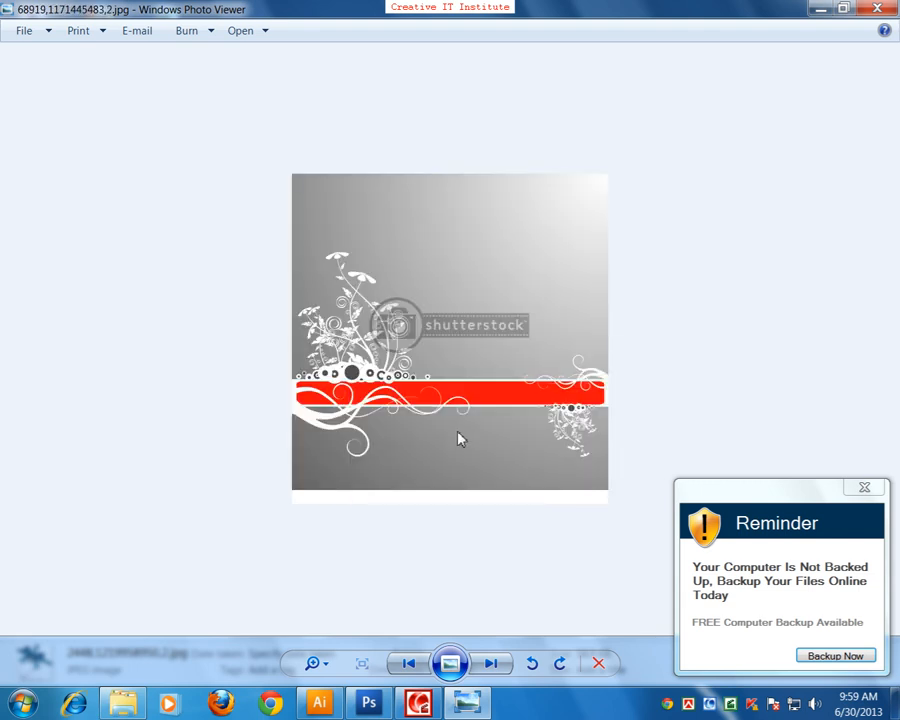
{"action": "key", "text": "Right"}
{"action": "key", "text": "Right"}
{"action": "key", "text": "Right"}
{"action": "key", "text": "Right"}
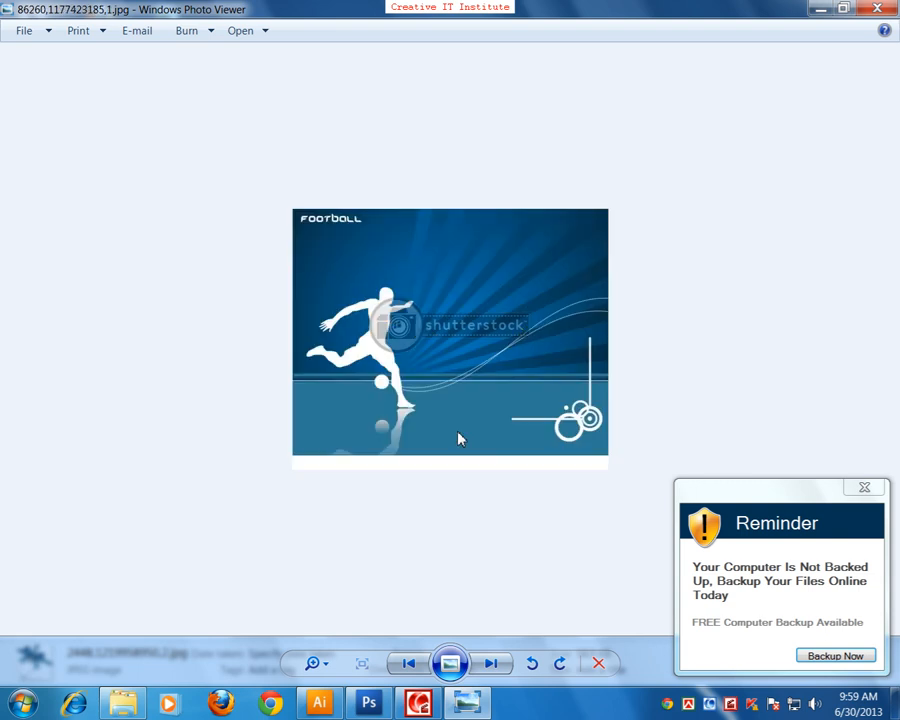
{"action": "key", "text": "Right"}
{"action": "key", "text": "Right"}
{"action": "key", "text": "Right"}
{"action": "key", "text": "Right"}
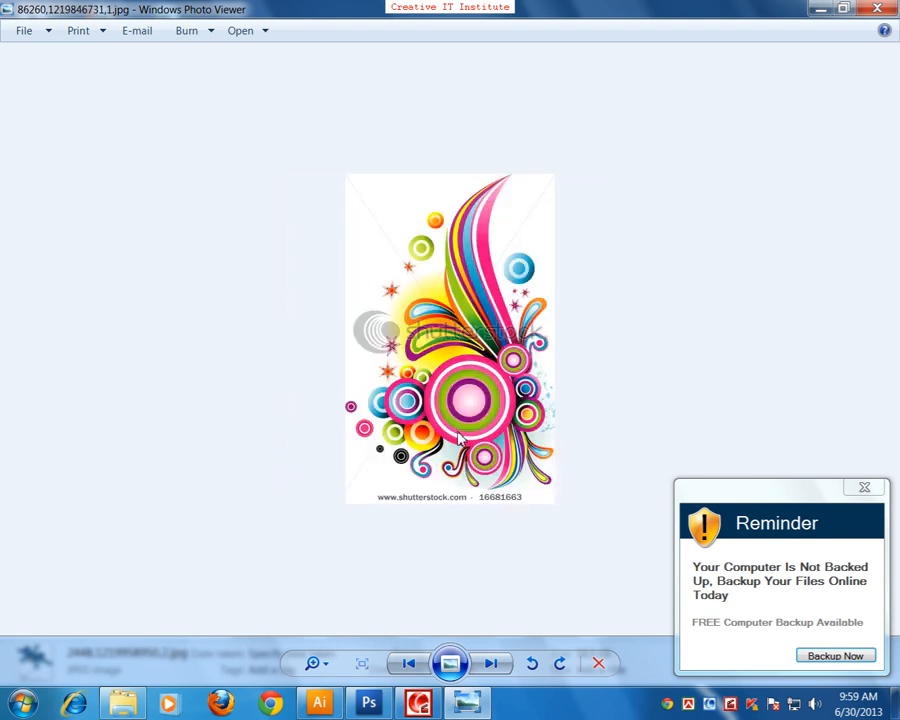
{"action": "key", "text": "Right"}
{"action": "key", "text": "Right"}
{"action": "key", "text": "Right"}
{"action": "key", "text": "Right"}
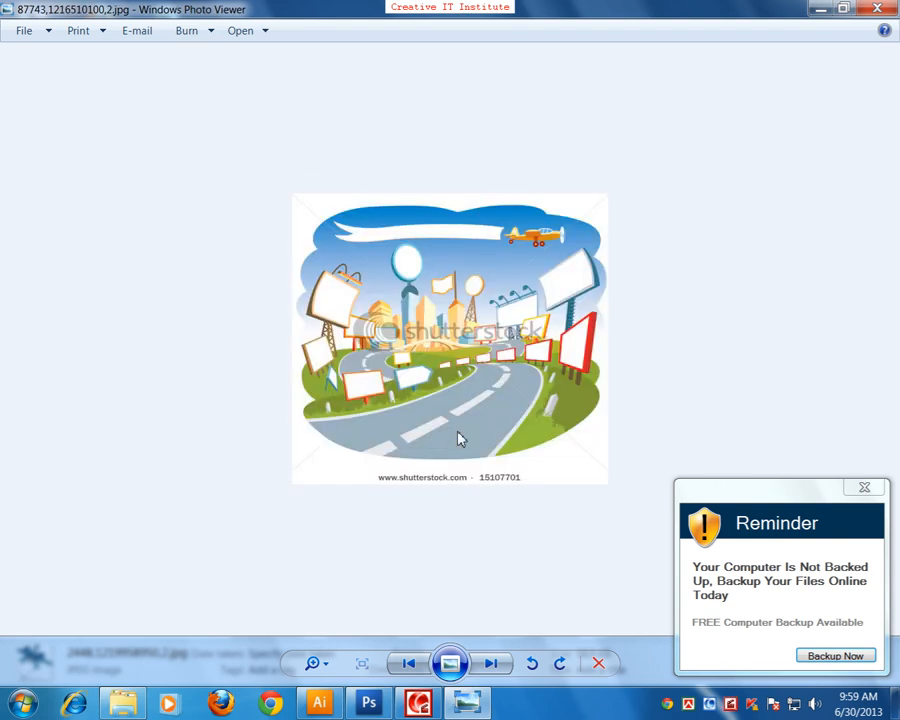
{"action": "key", "text": "Right"}
{"action": "key", "text": "Right"}
{"action": "key", "text": "Right"}
{"action": "key", "text": "Right"}
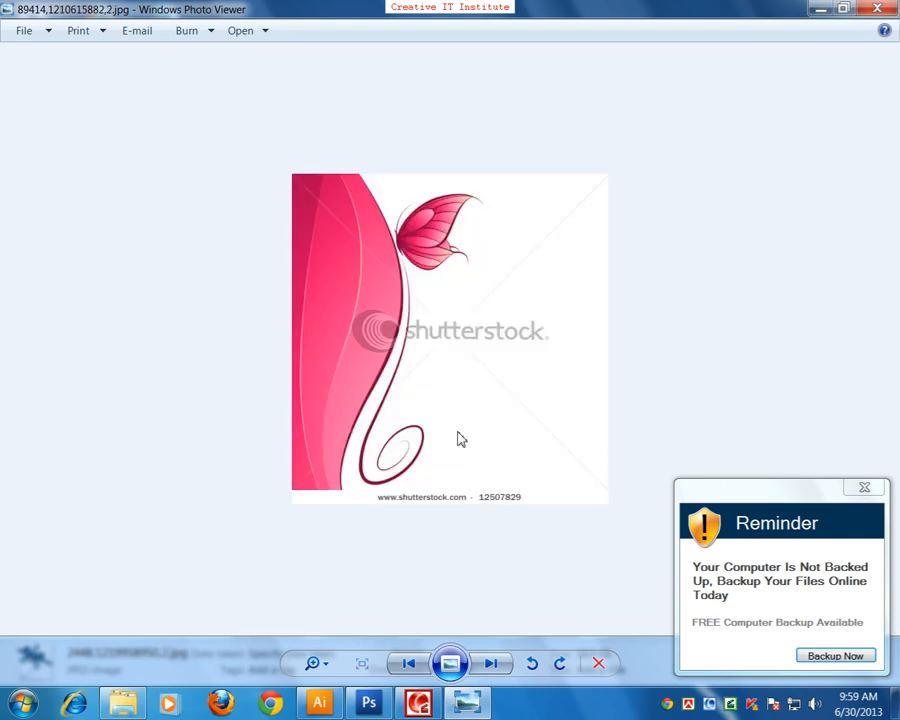
{"action": "key", "text": "Right"}
{"action": "key", "text": "Right"}
{"action": "key", "text": "Right"}
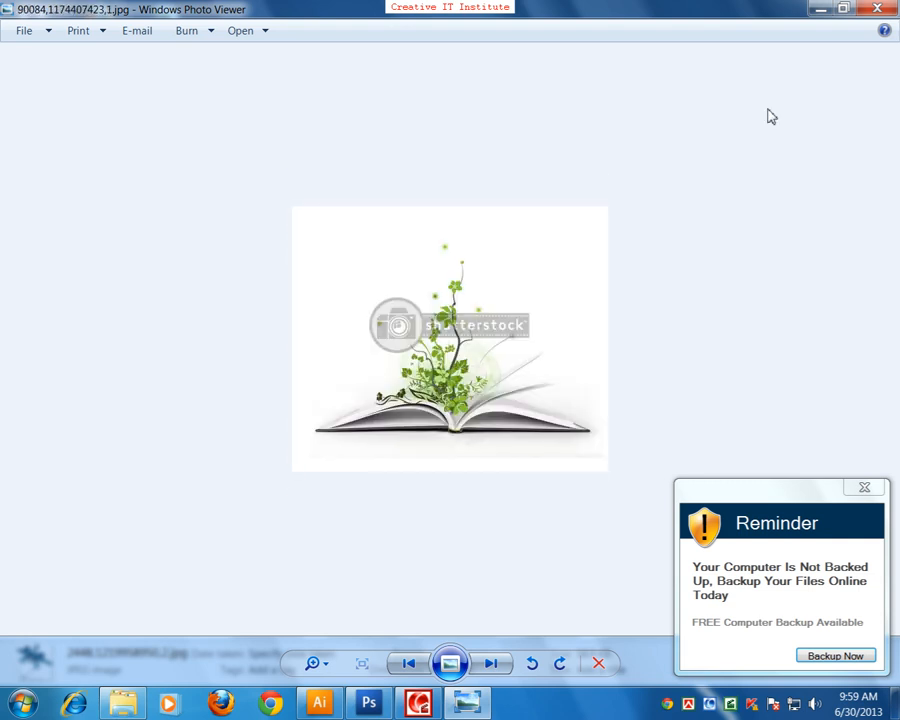
{"action": "left_click", "coordinate": [877, 9]}
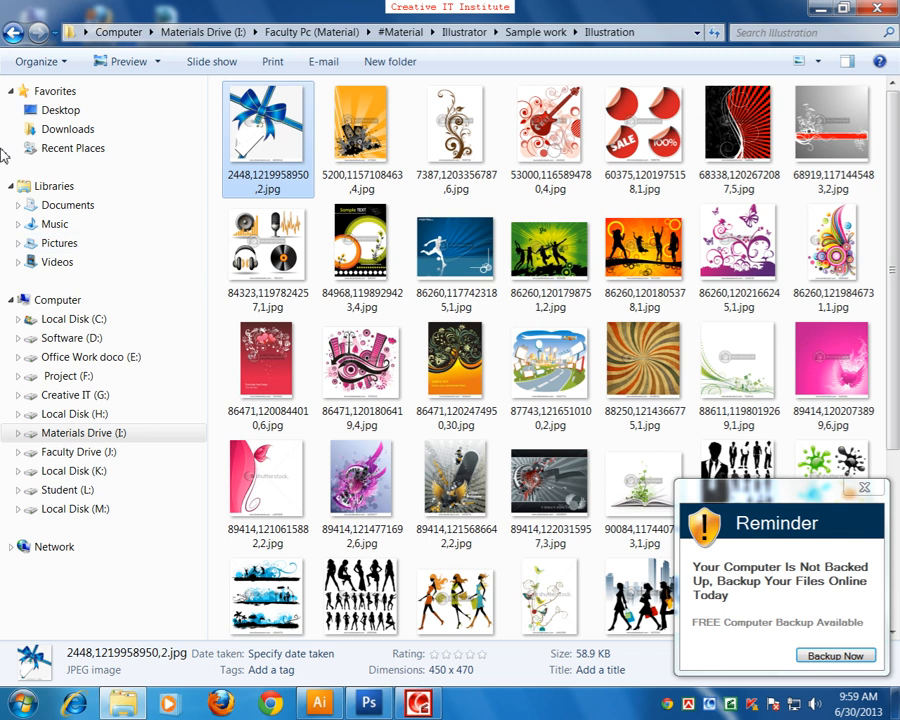
{"action": "left_click", "coordinate": [12, 33]}
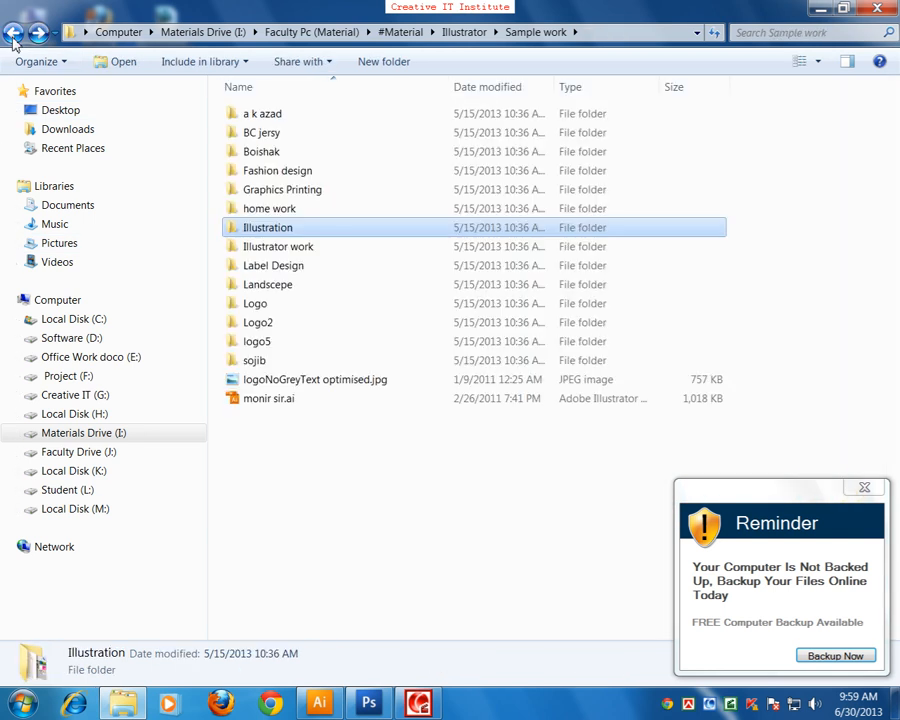
{"action": "double_click", "coordinate": [229, 230]}
{"action": "scroll", "coordinate": [455, 433], "scroll_direction": "down", "scroll_amount": 3}
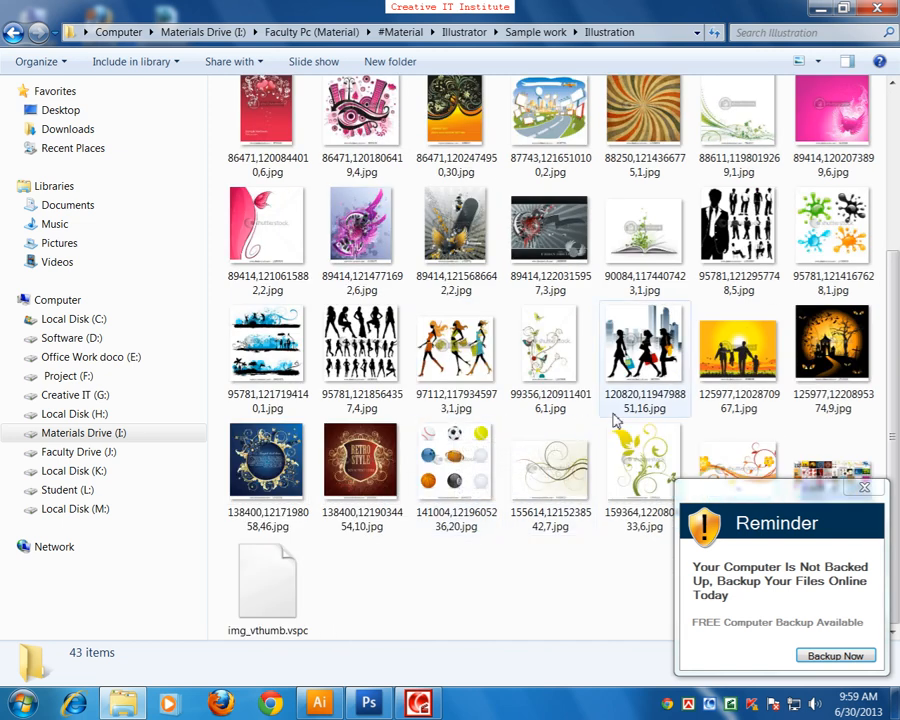
{"action": "double_click", "coordinate": [555, 360]}
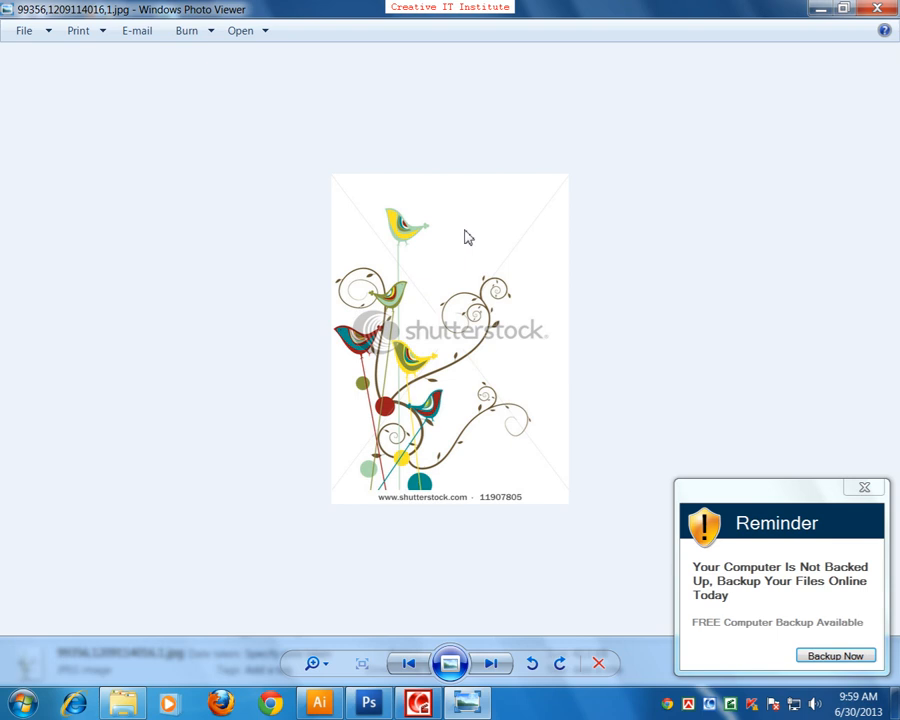
{"action": "left_click_drag", "start_coordinate": [319, 666], "coordinate": [320, 645]}
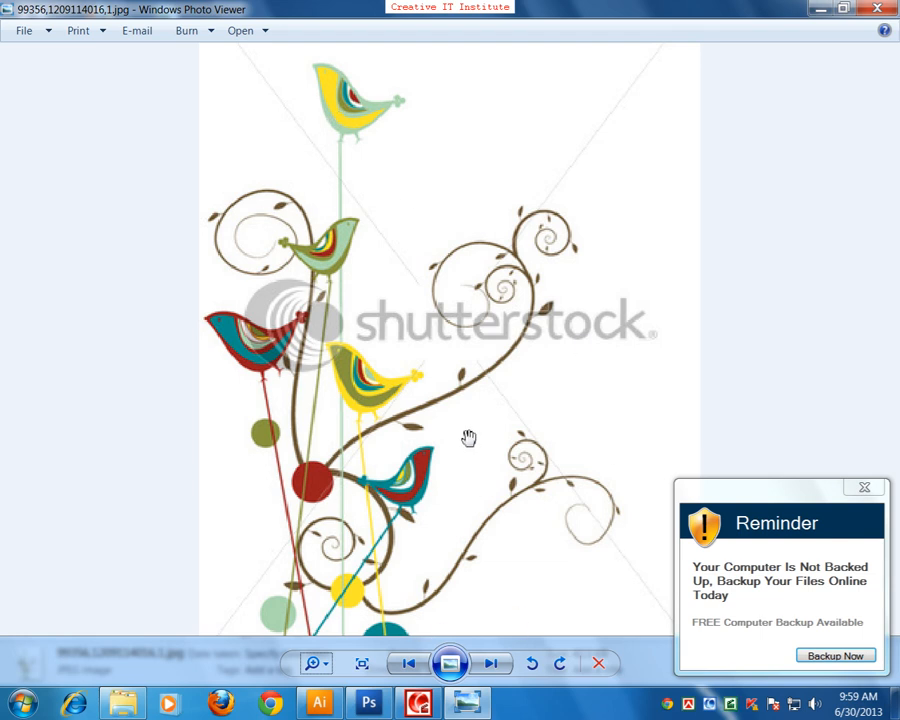
{"action": "left_click", "coordinate": [882, 8]}
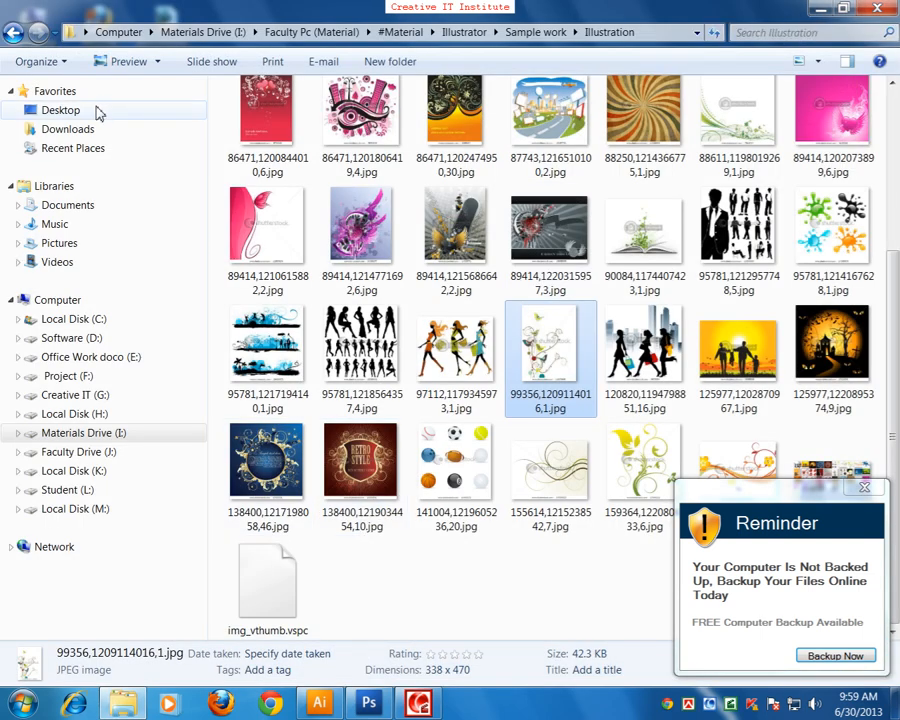
{"action": "left_click", "coordinate": [13, 32]}
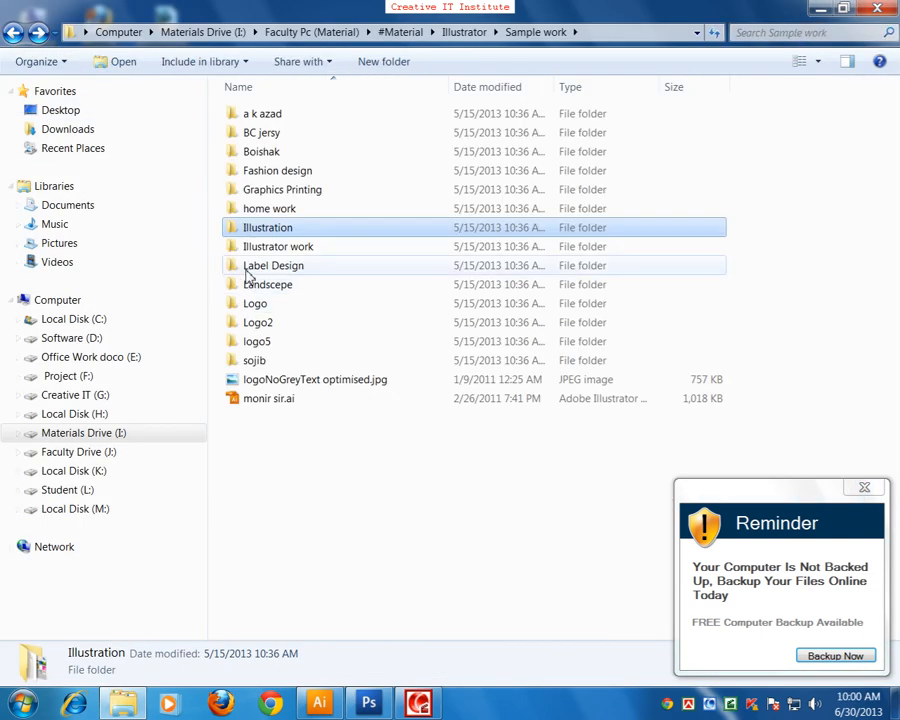
Step: Open the Illustrator work folder and view the images from the monster character sheet to the blonde woman in a white skirt
{"action": "double_click", "coordinate": [252, 247]}
{"action": "left_click", "coordinate": [256, 144]}
{"action": "double_click", "coordinate": [256, 144]}
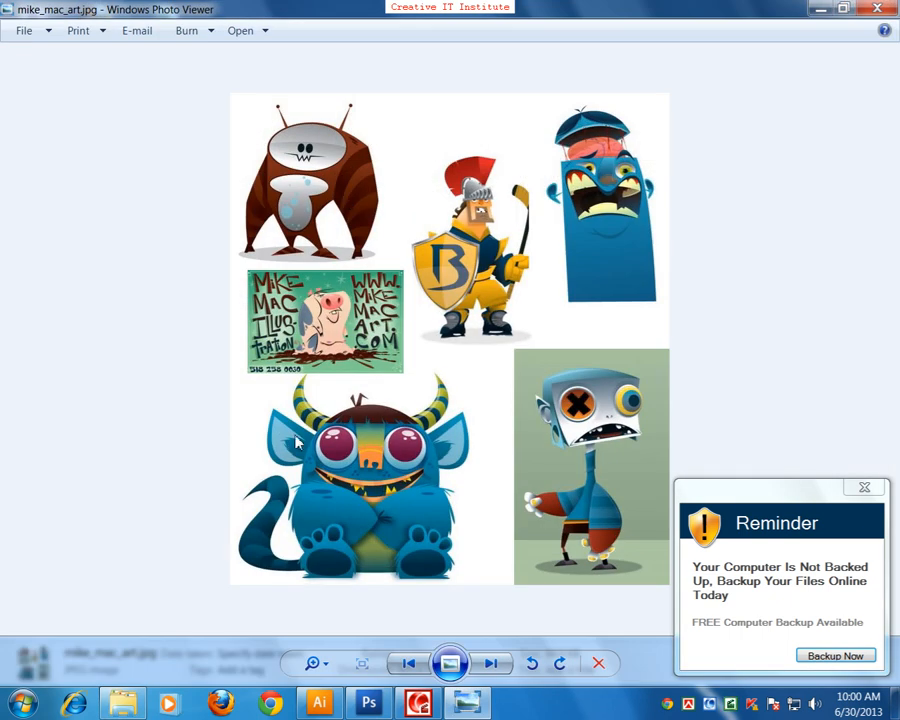
{"action": "key", "text": "Right"}
{"action": "key", "text": "Right"}
{"action": "key", "text": "Right"}
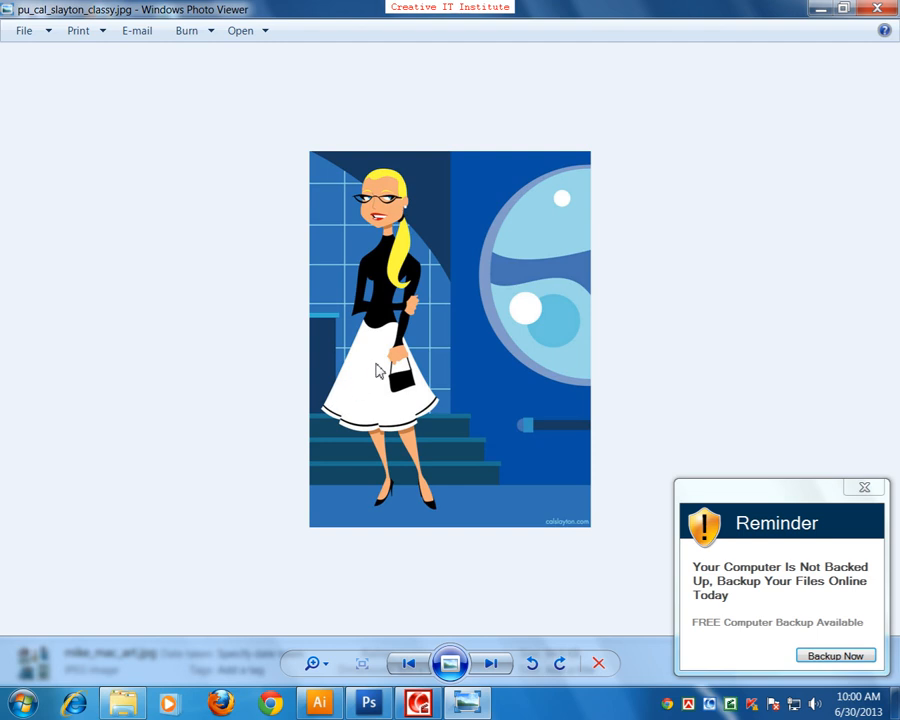
Step: Go through the remaining character illustrations past the stewardess back to the monster sheet, close the viewer and return to Sample work
{"action": "key", "text": "Right"}
{"action": "key", "text": "Right"}
{"action": "key", "text": "Right"}
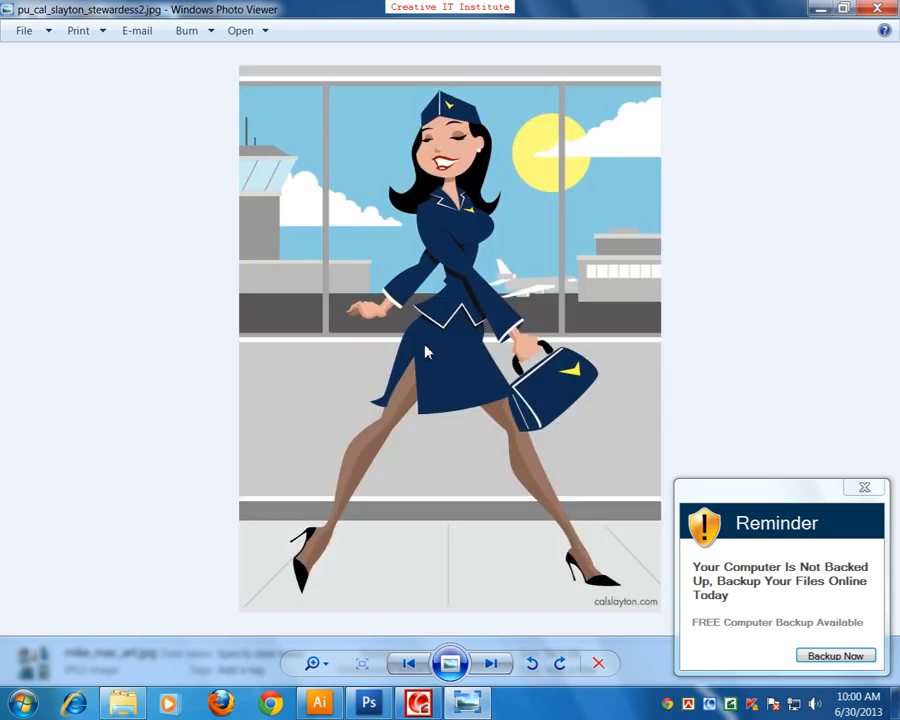
{"action": "key", "text": "Right"}
{"action": "key", "text": "Right"}
{"action": "key", "text": "Right"}
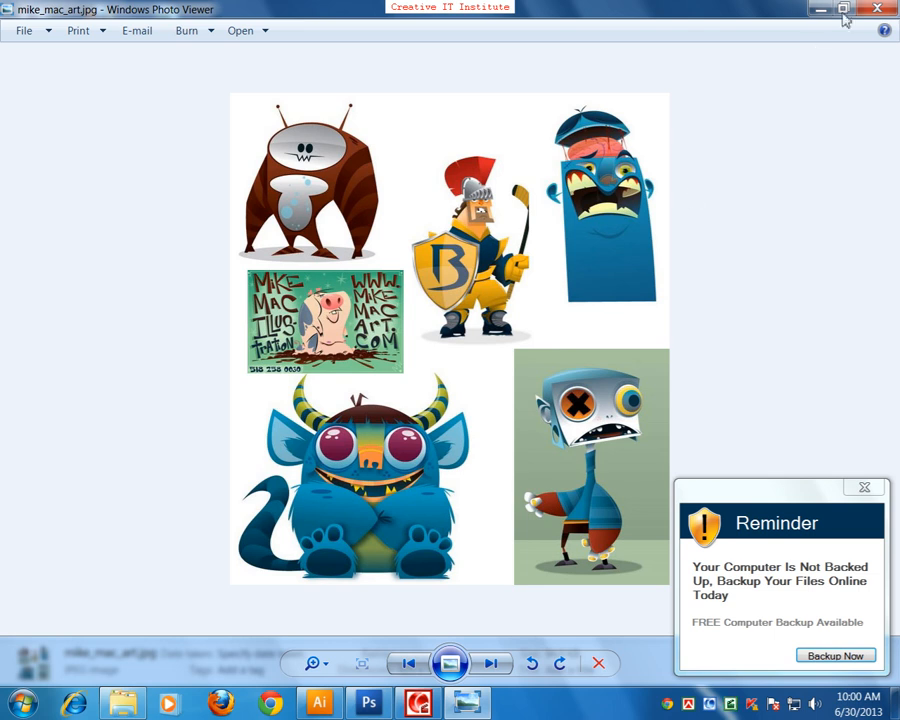
{"action": "left_click", "coordinate": [877, 9]}
{"action": "left_click", "coordinate": [13, 32]}
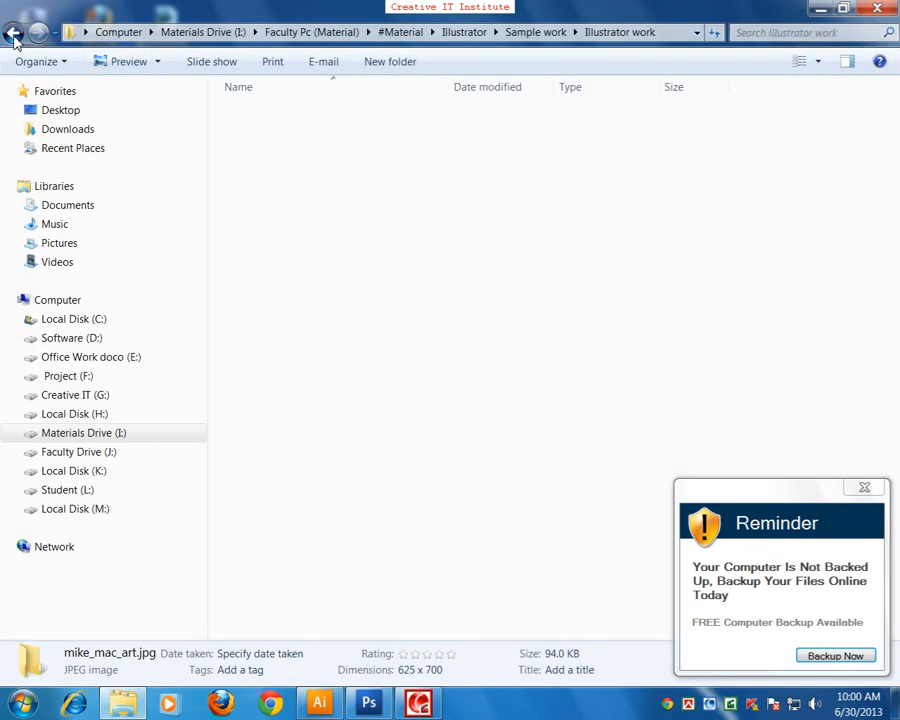
Step: Open the Label Design folder and view the tea label samples from 1.jpg through 3.jpg
{"action": "double_click", "coordinate": [275, 266]}
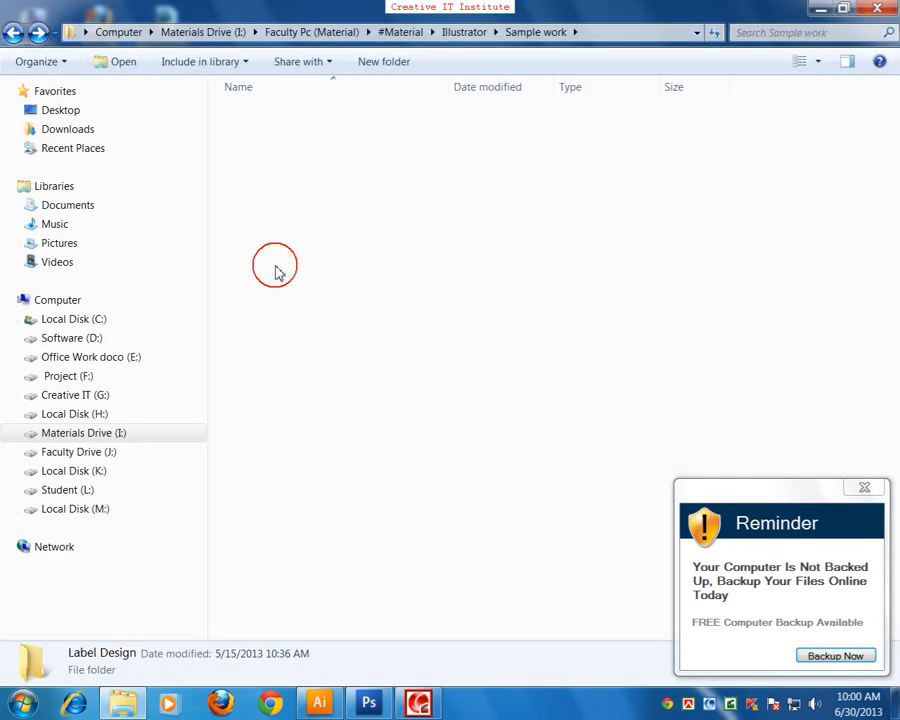
{"action": "double_click", "coordinate": [272, 146]}
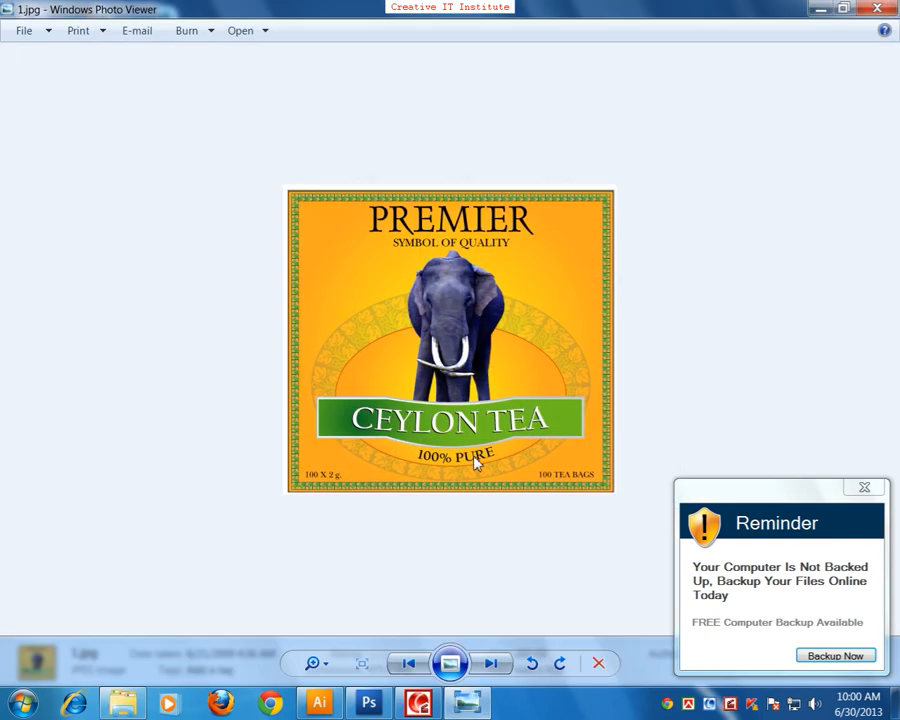
{"action": "key", "text": "Right"}
{"action": "key", "text": "Right"}
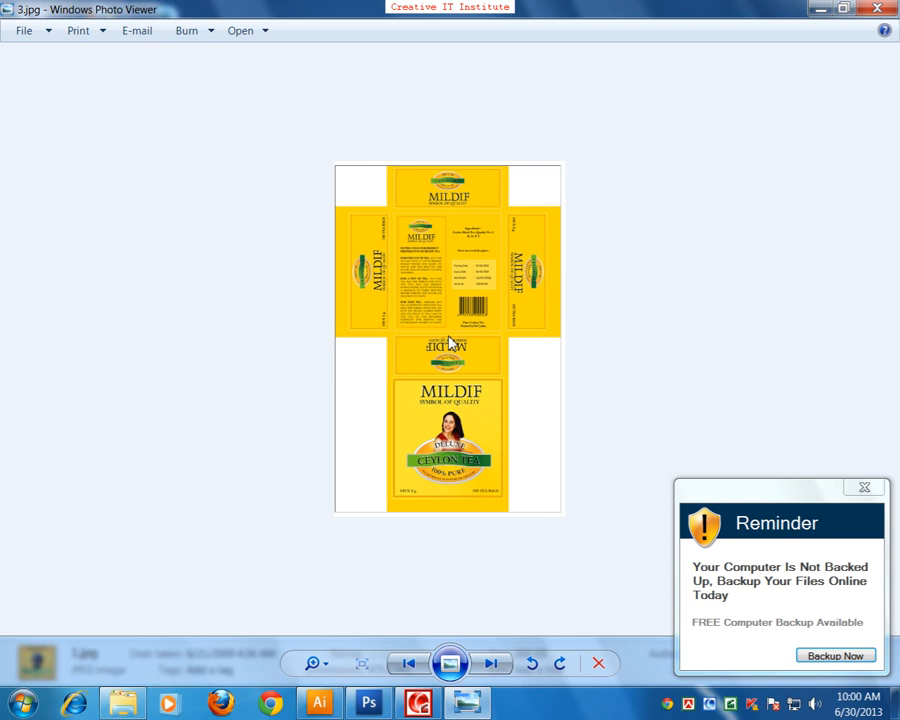
Step: View the remaining label samples from 3.jpg through 1315_adani_label_1.jpg, close the viewer and return to Sample work
{"action": "key", "text": "Right"}
{"action": "key", "text": "Right"}
{"action": "key", "text": "Right"}
{"action": "key", "text": "Right"}
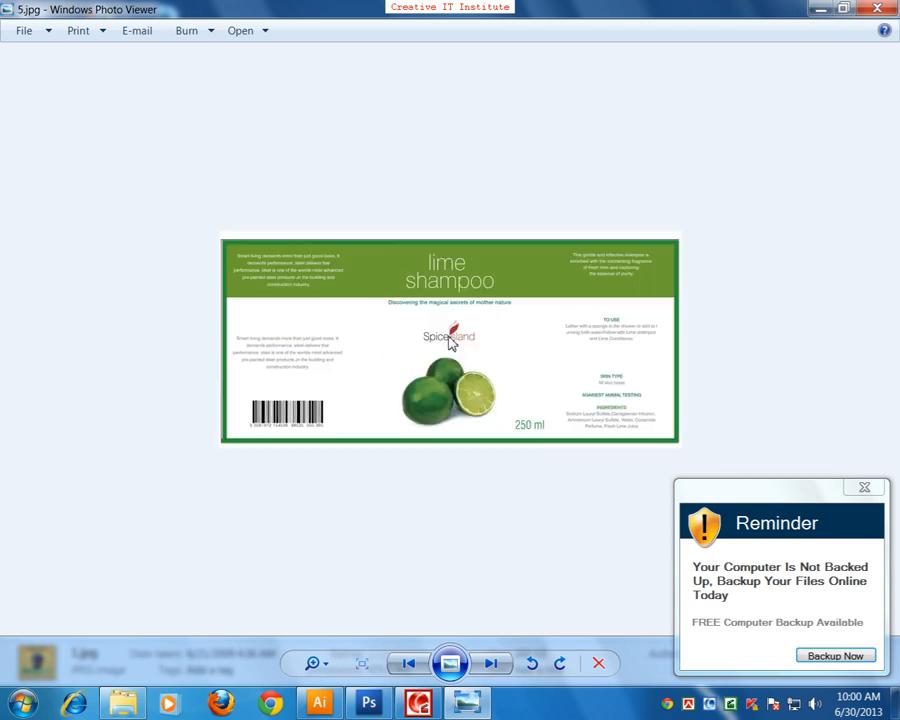
{"action": "key", "text": "Right"}
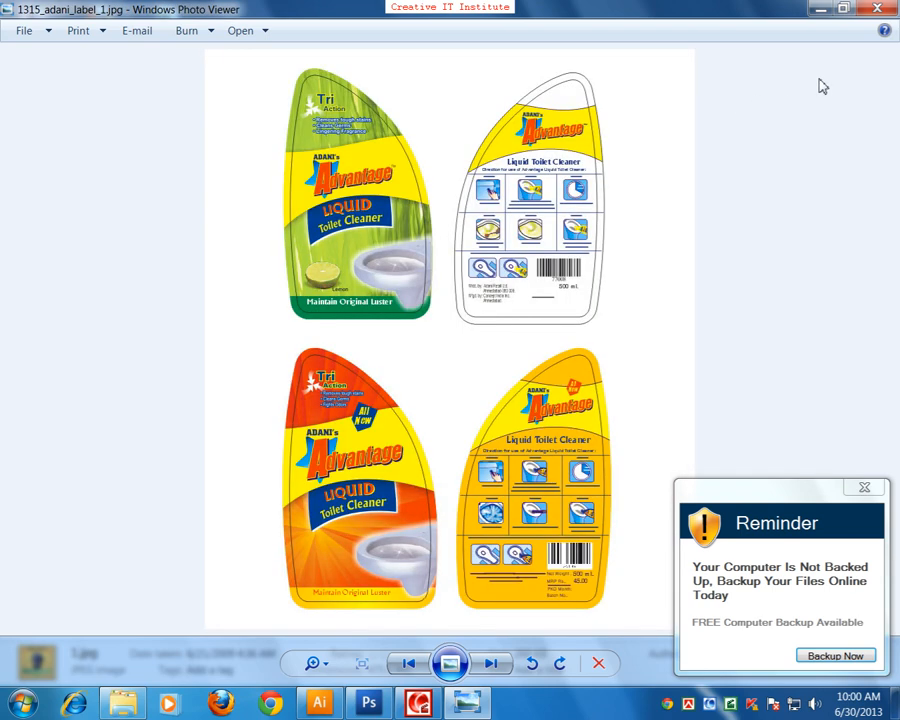
{"action": "key", "text": "Right"}
{"action": "left_click", "coordinate": [876, 12]}
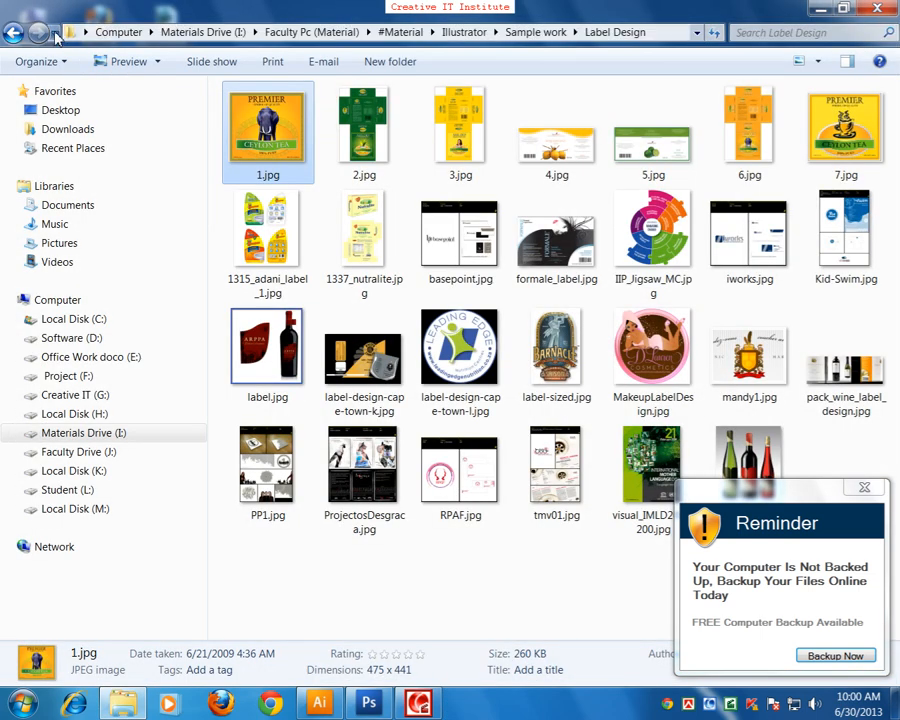
{"action": "left_click", "coordinate": [14, 32]}
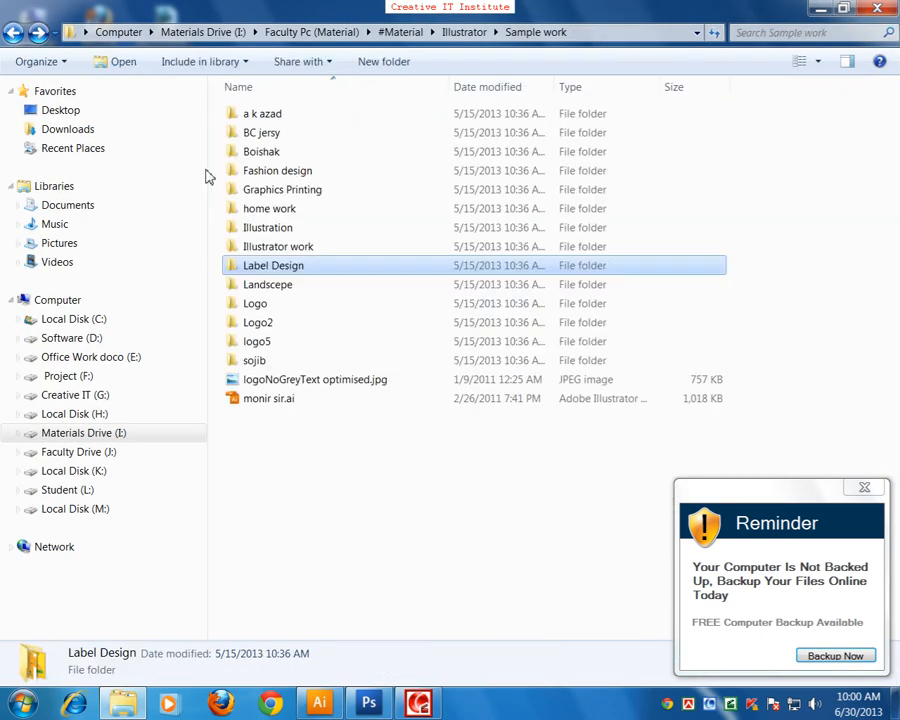
{"action": "double_click", "coordinate": [278, 288]}
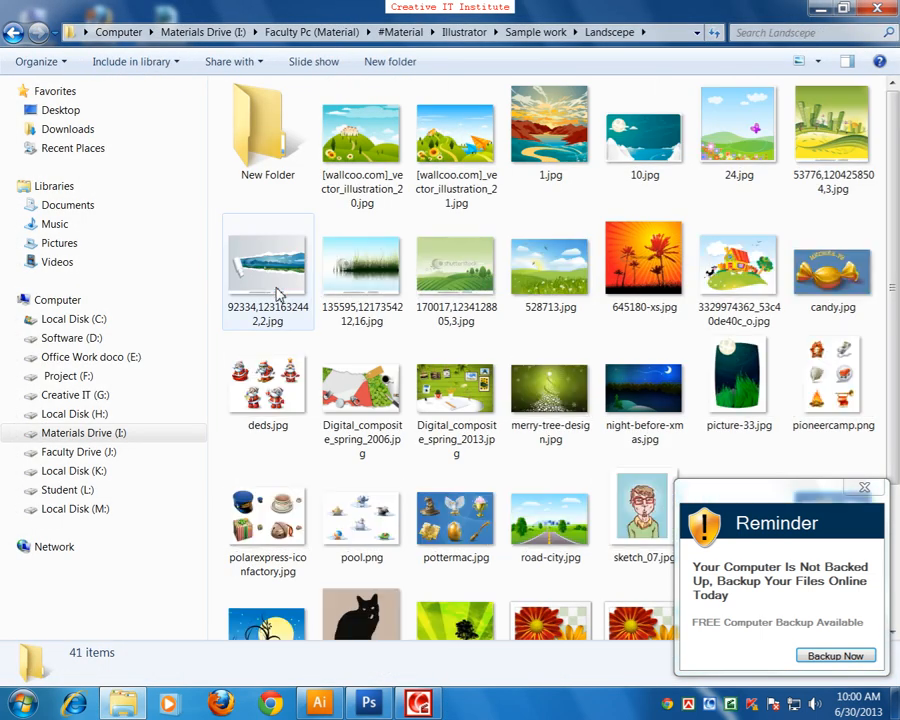
{"action": "double_click", "coordinate": [362, 138]}
{"action": "key", "text": "Right"}
{"action": "key", "text": "Right"}
{"action": "key", "text": "Right"}
{"action": "key", "text": "Right"}
{"action": "key", "text": "Right"}
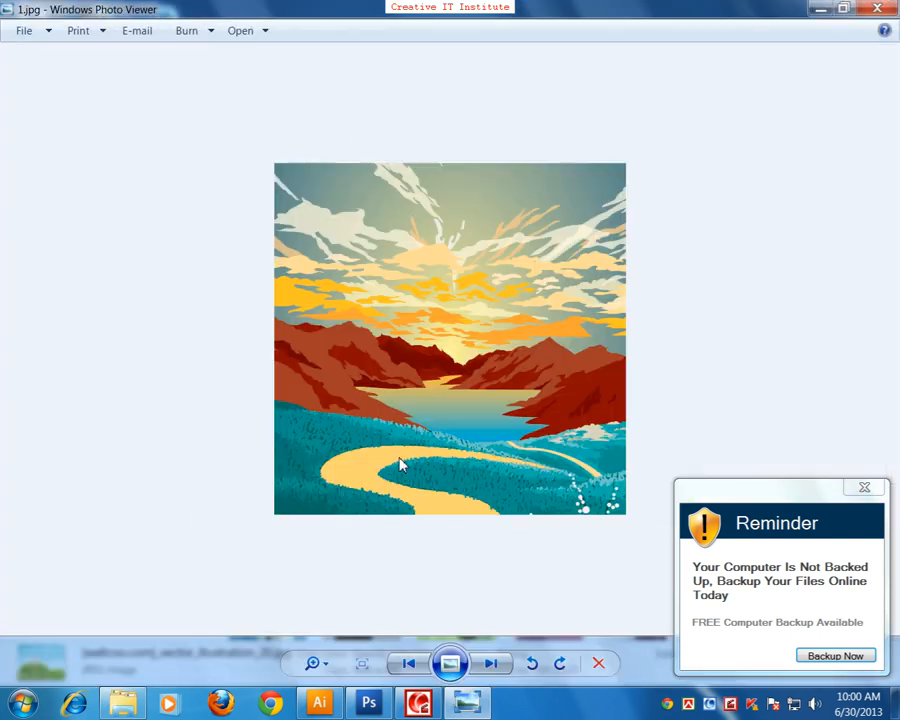
Step: Continue through the landscape images to Digital_composite_spring_2006.jpg, close the viewer and return to Sample work
{"action": "key", "text": "Right"}
{"action": "key", "text": "Right"}
{"action": "key", "text": "Right"}
{"action": "key", "text": "Right"}
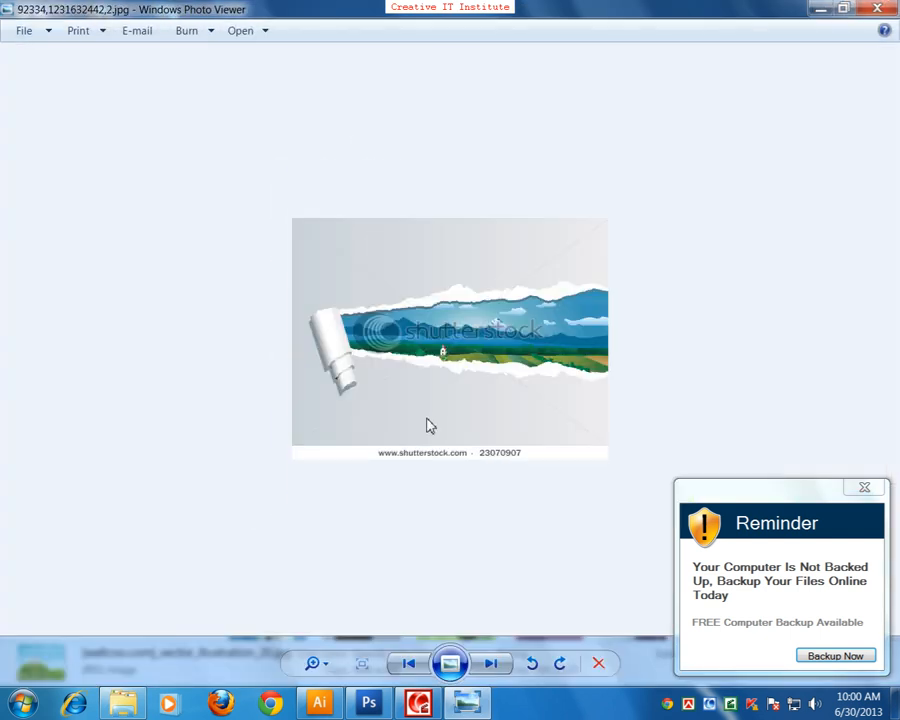
{"action": "key", "text": "Right"}
{"action": "key", "text": "Right"}
{"action": "key", "text": "Right"}
{"action": "key", "text": "Right"}
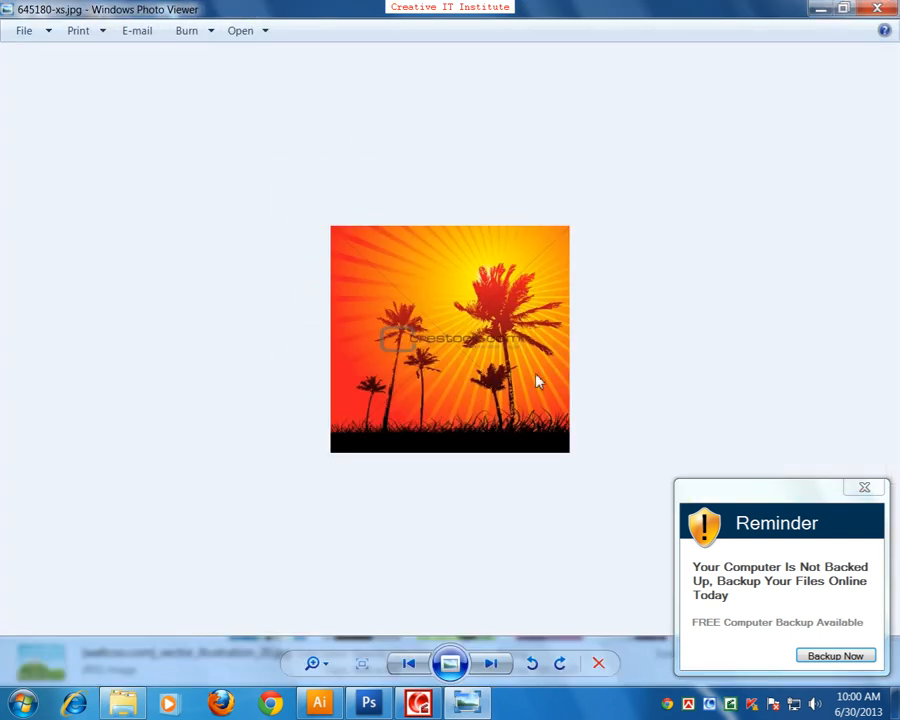
{"action": "key", "text": "Right"}
{"action": "key", "text": "Right"}
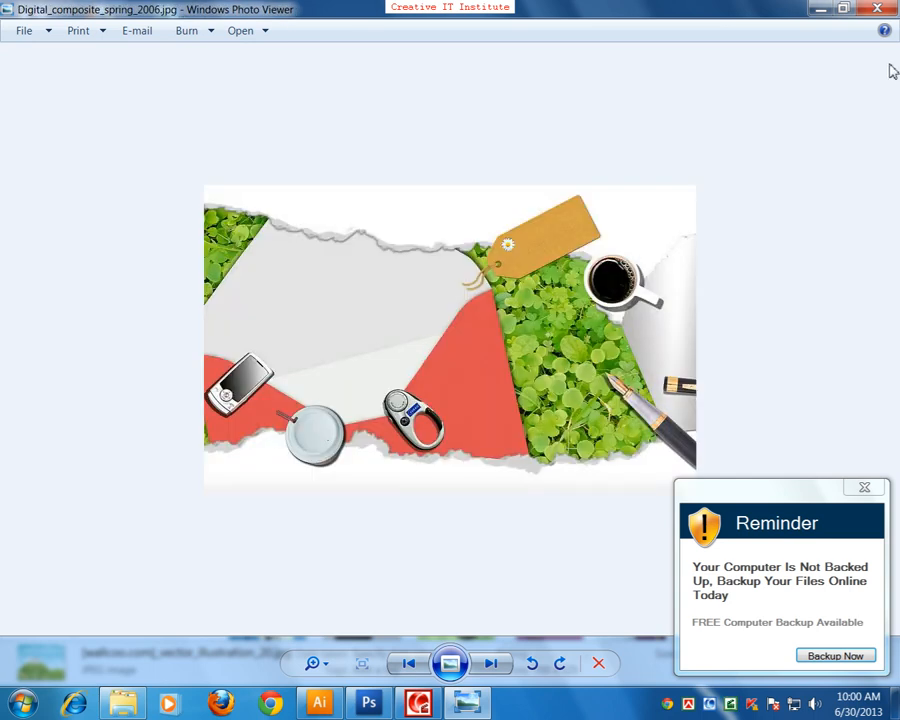
{"action": "left_click", "coordinate": [876, 9]}
{"action": "left_click", "coordinate": [13, 34]}
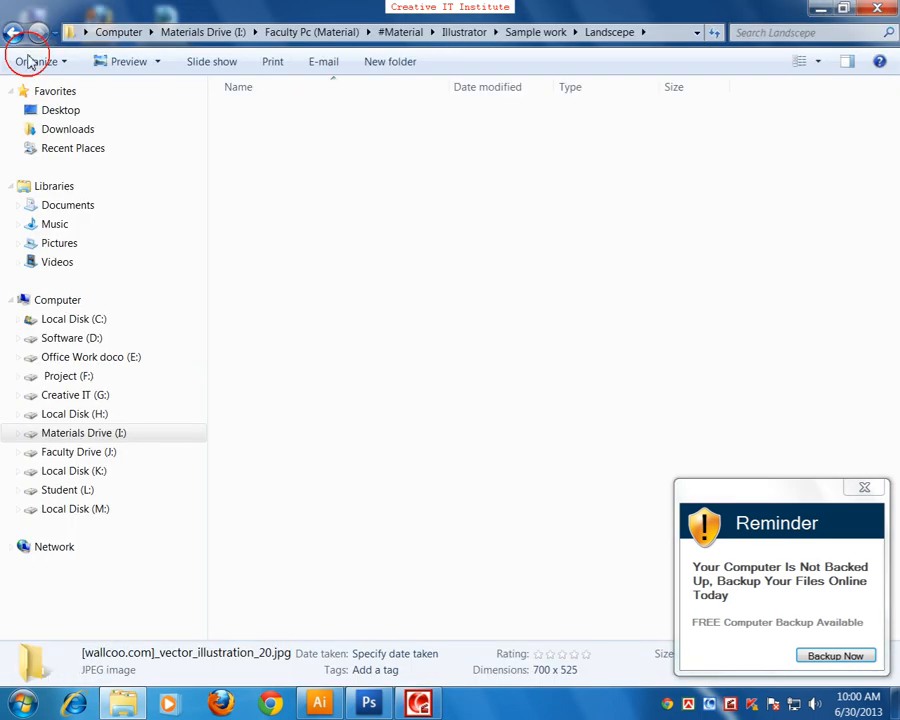
Step: Look into the Logo folder and return to Sample work
{"action": "left_click", "coordinate": [255, 306]}
{"action": "double_click", "coordinate": [256, 306]}
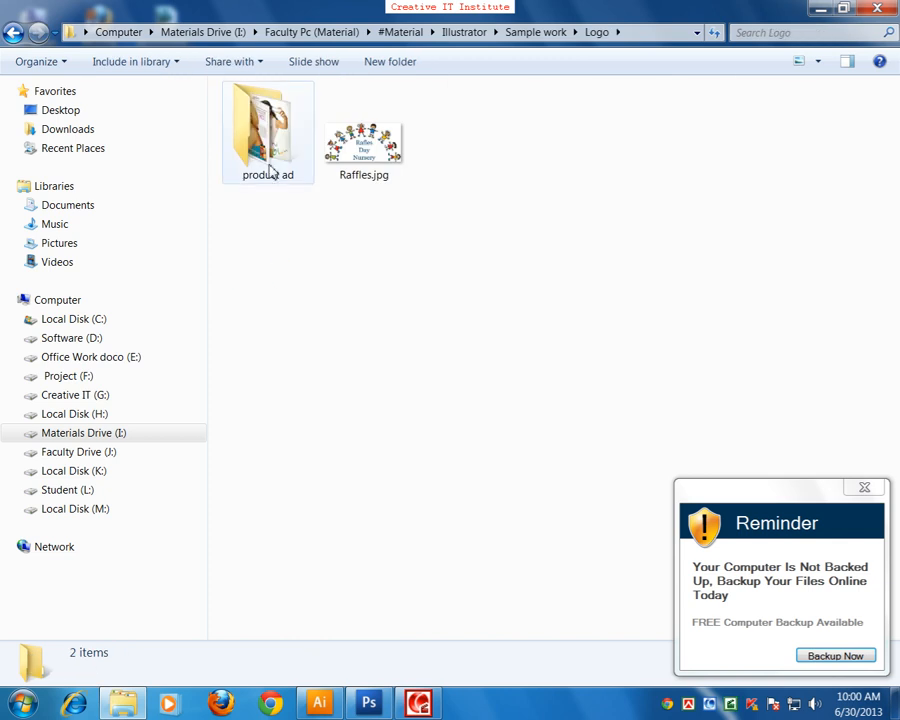
{"action": "left_click", "coordinate": [12, 32]}
Step: Open the Logo2 folder, view logos_stiles.gif in Internet Explorer, and close the browser with its setup prompt
{"action": "double_click", "coordinate": [236, 324]}
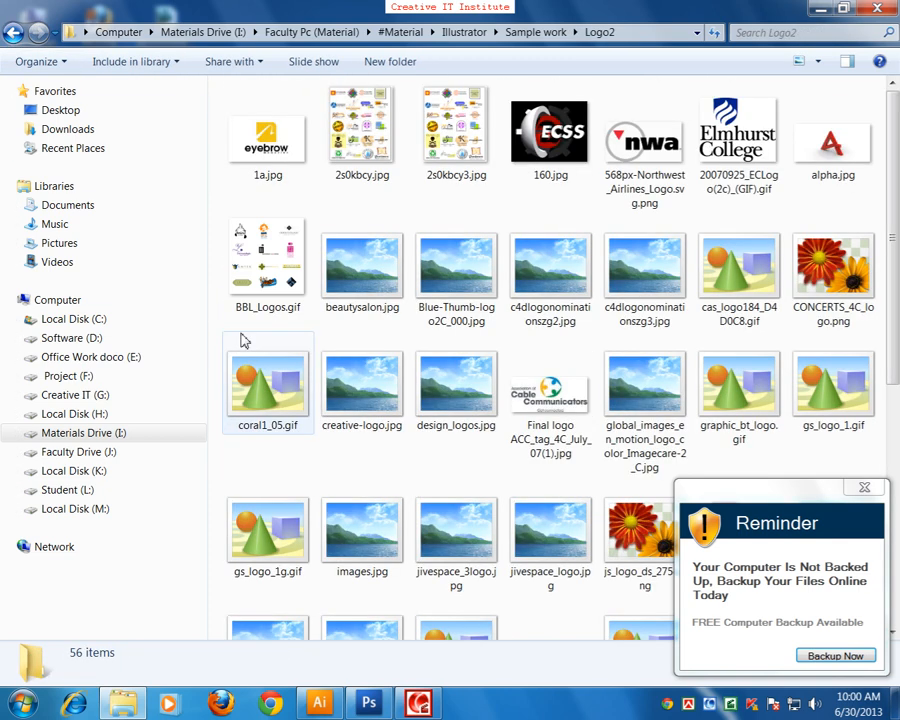
{"action": "scroll", "coordinate": [476, 506], "scroll_direction": "down", "scroll_amount": 4}
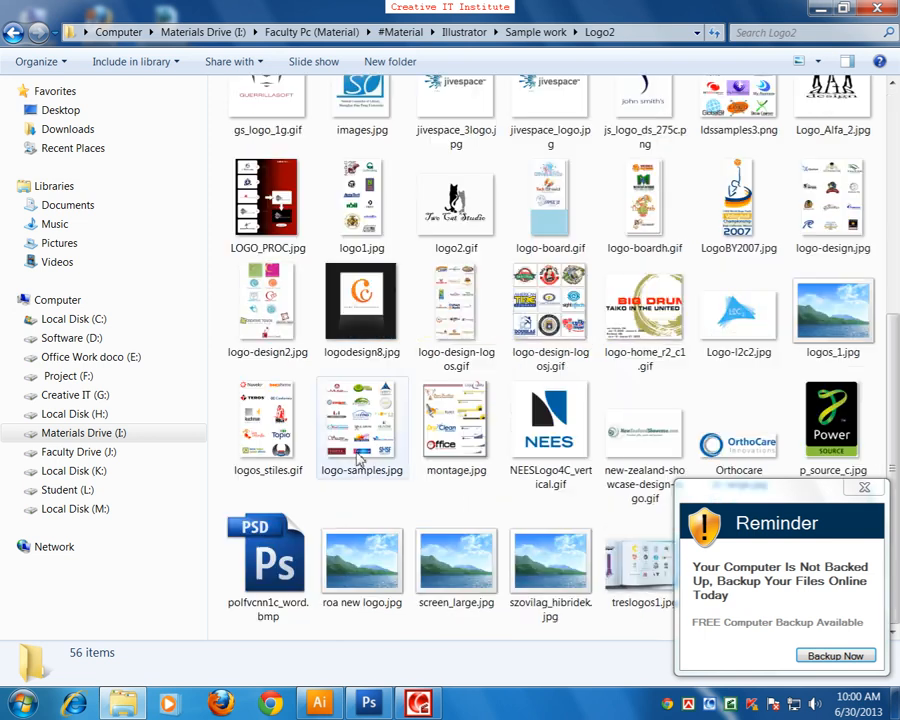
{"action": "left_click", "coordinate": [283, 425]}
{"action": "double_click", "coordinate": [283, 425]}
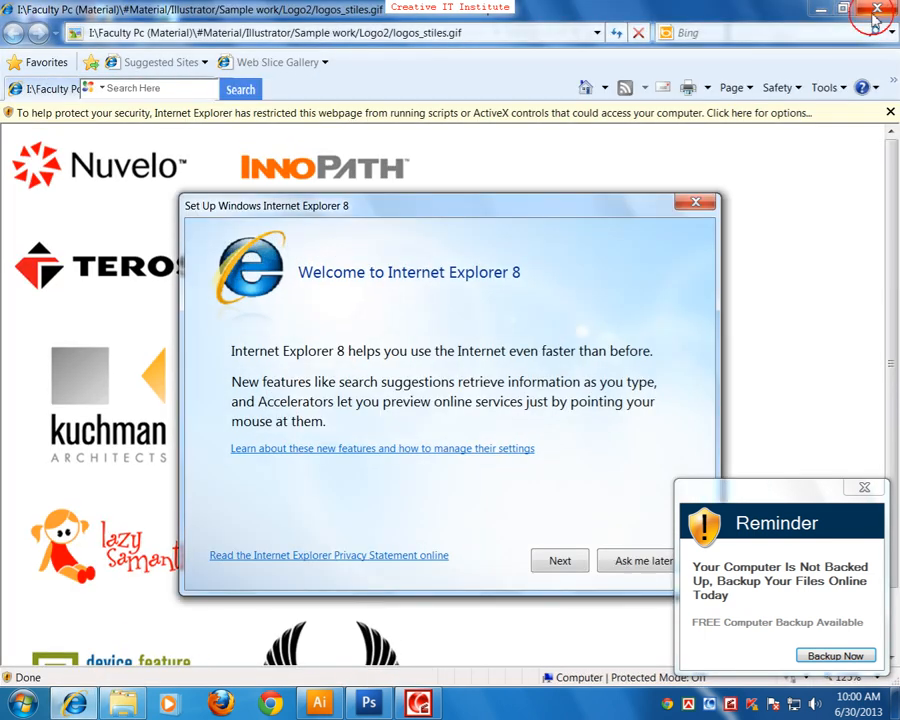
{"action": "left_click", "coordinate": [696, 202]}
{"action": "left_click", "coordinate": [886, 8]}
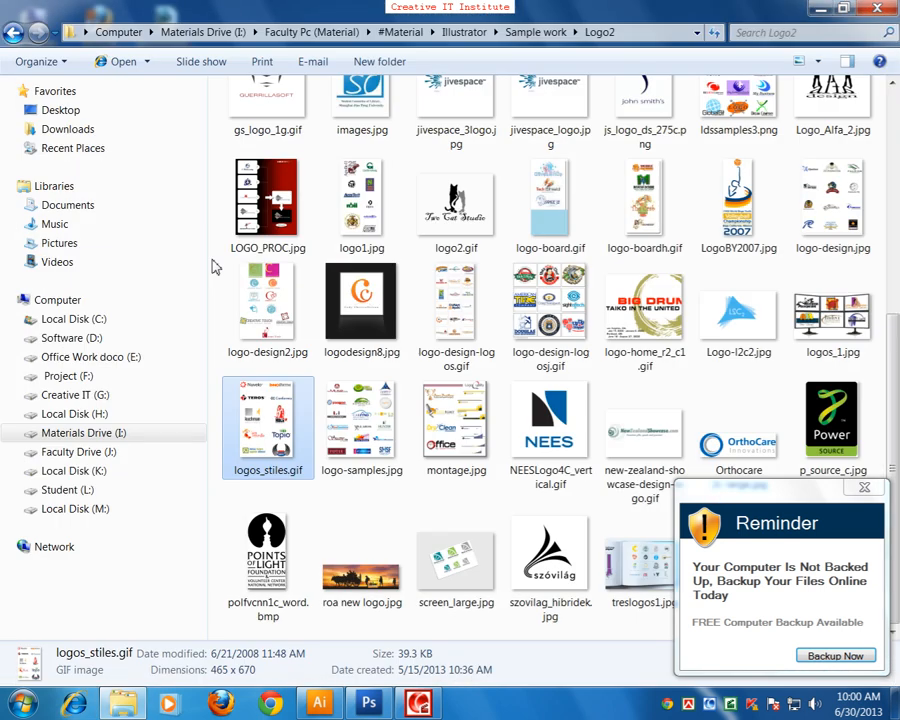
Step: Return to Sample work, look into the logo5 folder, and close the folder window to show the desktop
{"action": "left_click", "coordinate": [12, 33]}
{"action": "double_click", "coordinate": [260, 342]}
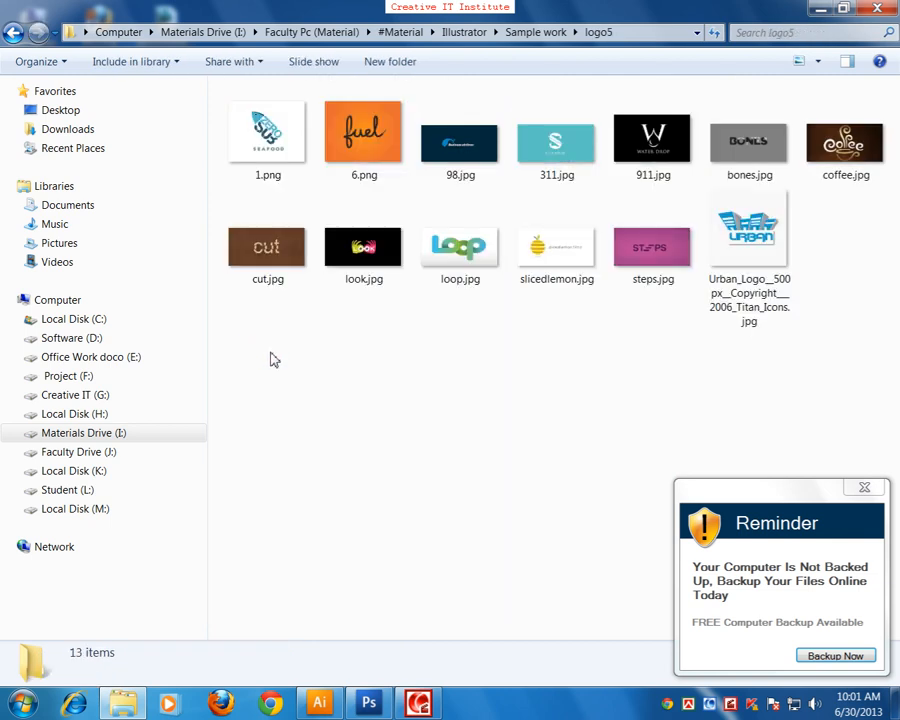
{"action": "left_click", "coordinate": [13, 33]}
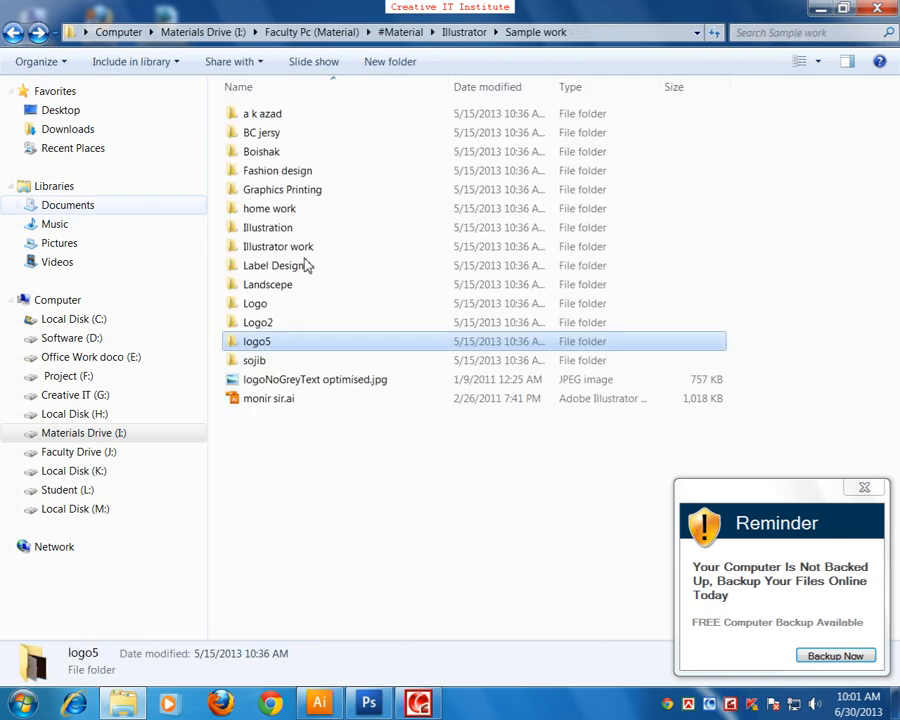
{"action": "left_click", "coordinate": [878, 7]}
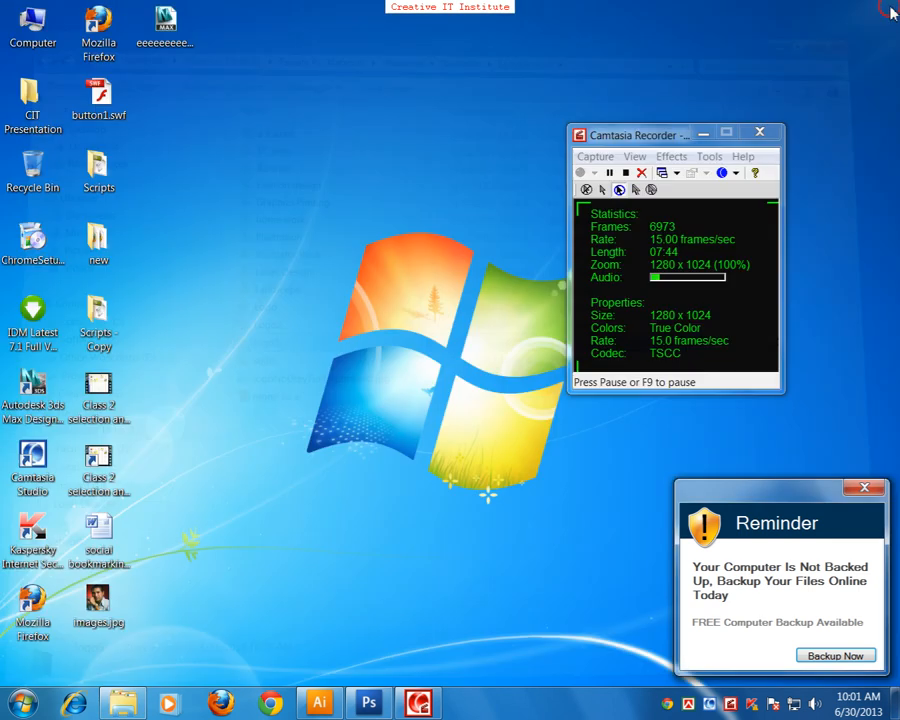
{"action": "right_click", "coordinate": [360, 317]}
{"action": "left_click", "coordinate": [386, 357]}
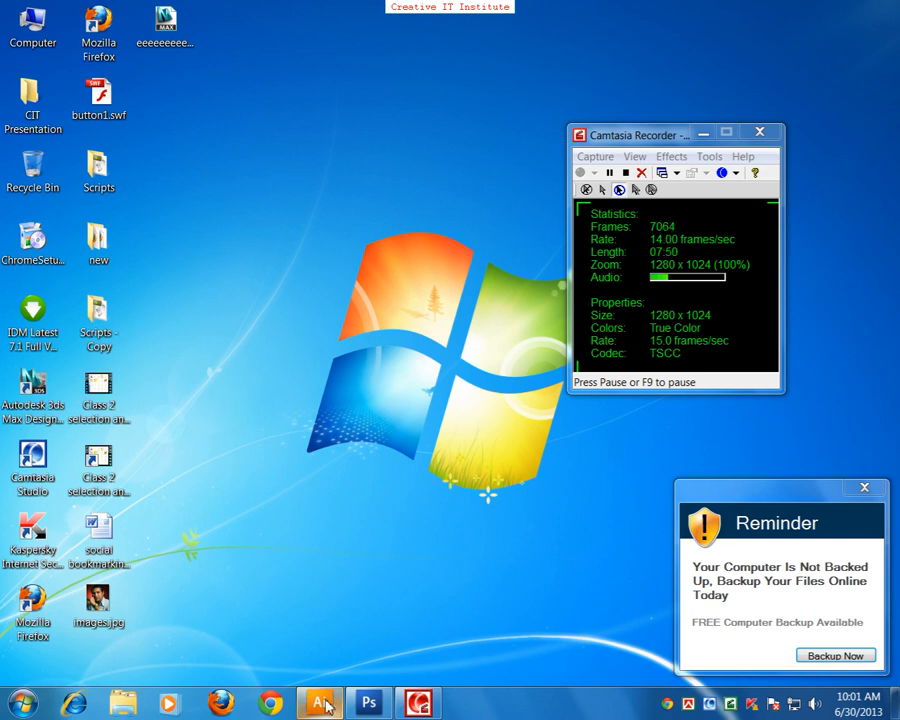
Step: Switch to Adobe Illustrator and create a new Letter-size print document named Untitled-1
{"action": "mouse_move", "coordinate": [325, 705]}
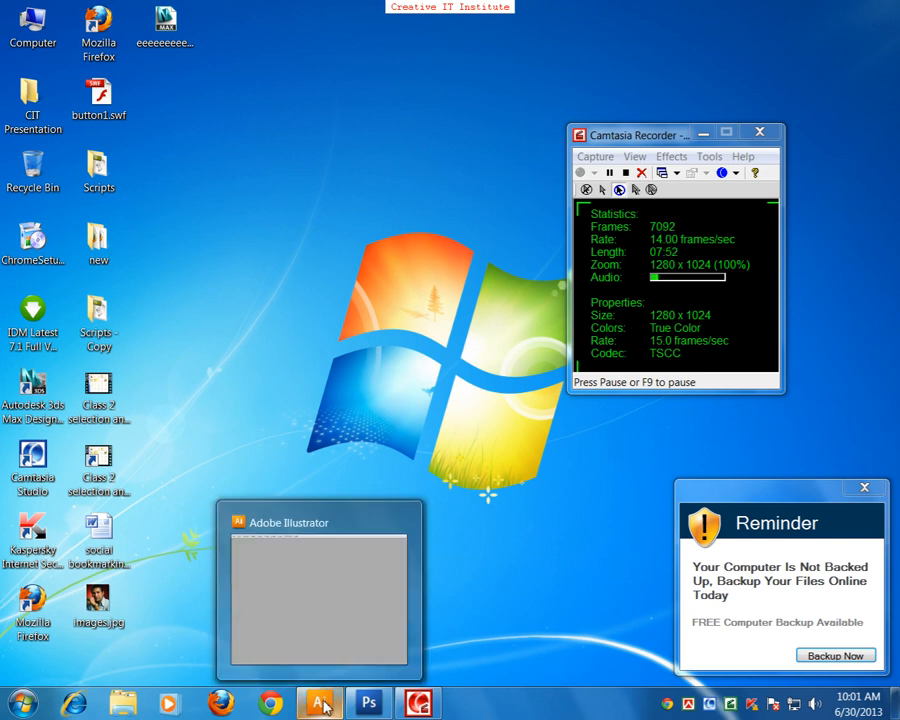
{"action": "left_click", "coordinate": [324, 704]}
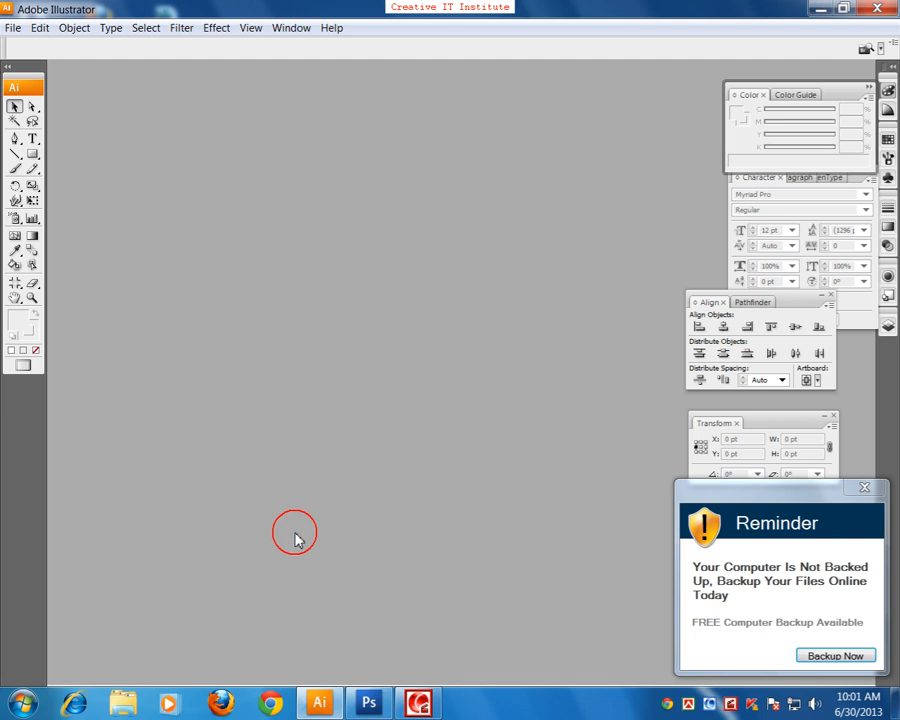
{"action": "key", "text": "ctrl+n"}
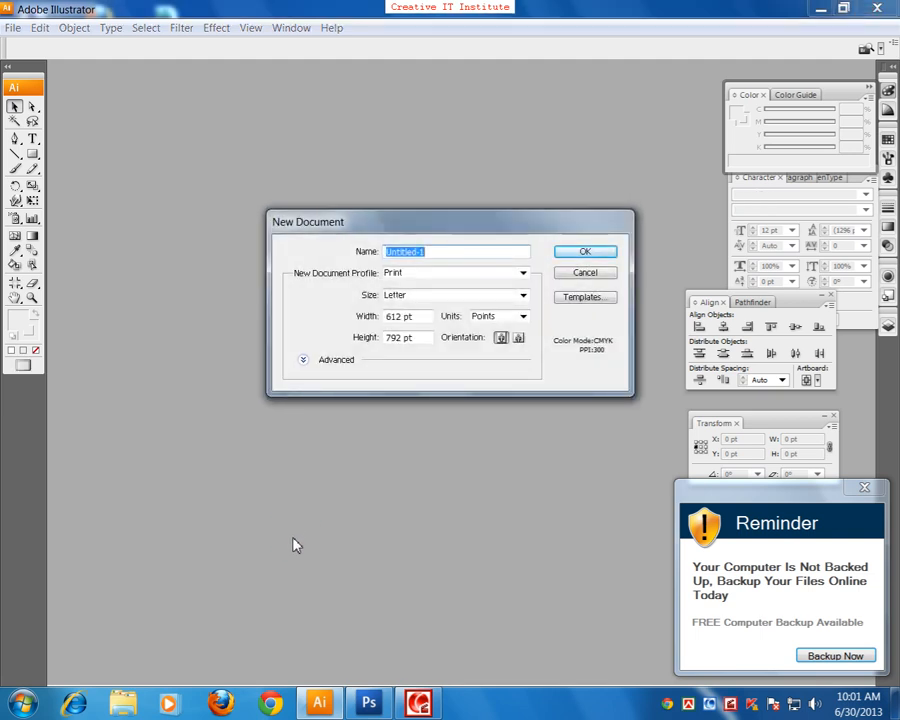
{"action": "key", "text": "Return"}
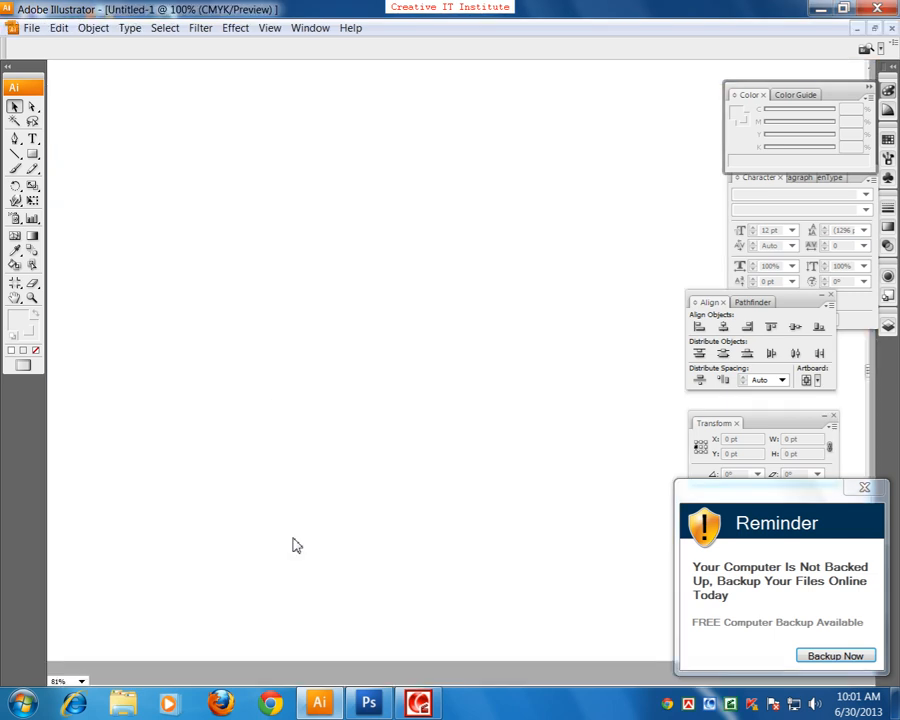
Step: Show the whole Illustrator canvas at 3.13%, cycle through the screen modes, and close the blank document
{"action": "left_click", "coordinate": [293, 542]}
{"action": "key", "text": "ctrl+minus"}
{"action": "key", "text": "ctrl+minus"}
{"action": "key", "text": "ctrl+minus"}
{"action": "key", "text": "ctrl+minus"}
{"action": "key", "text": "ctrl+minus"}
{"action": "key", "text": "ctrl+minus"}
{"action": "key", "text": "ctrl+minus"}
{"action": "key", "text": "ctrl+minus"}
{"action": "key", "text": "ctrl+minus"}
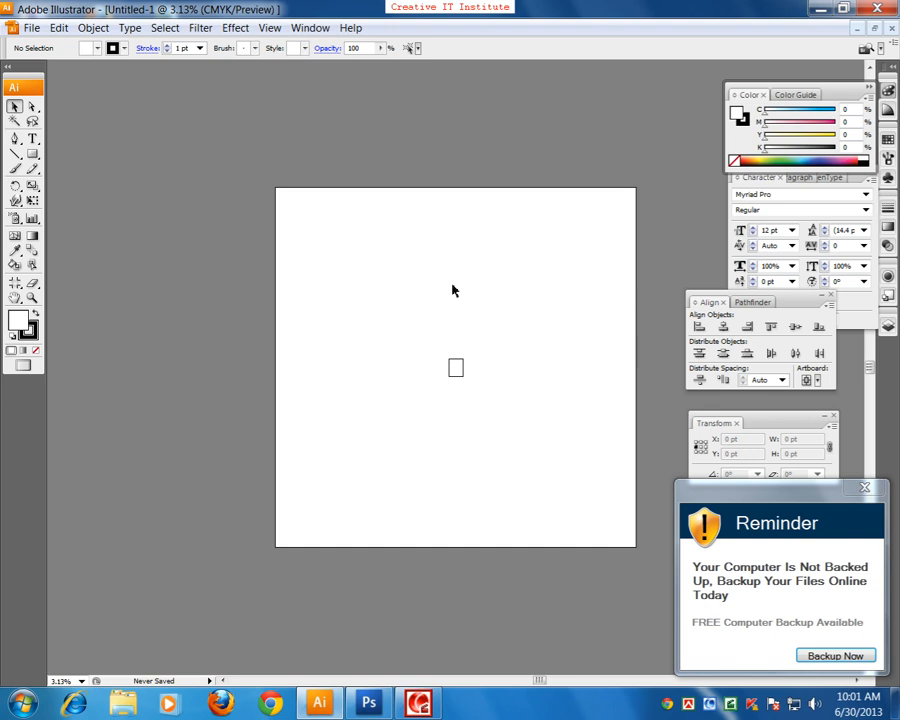
{"action": "key", "text": "f"}
{"action": "key", "text": "f"}
{"action": "key", "text": "f"}
{"action": "key", "text": "f"}
{"action": "key", "text": "f"}
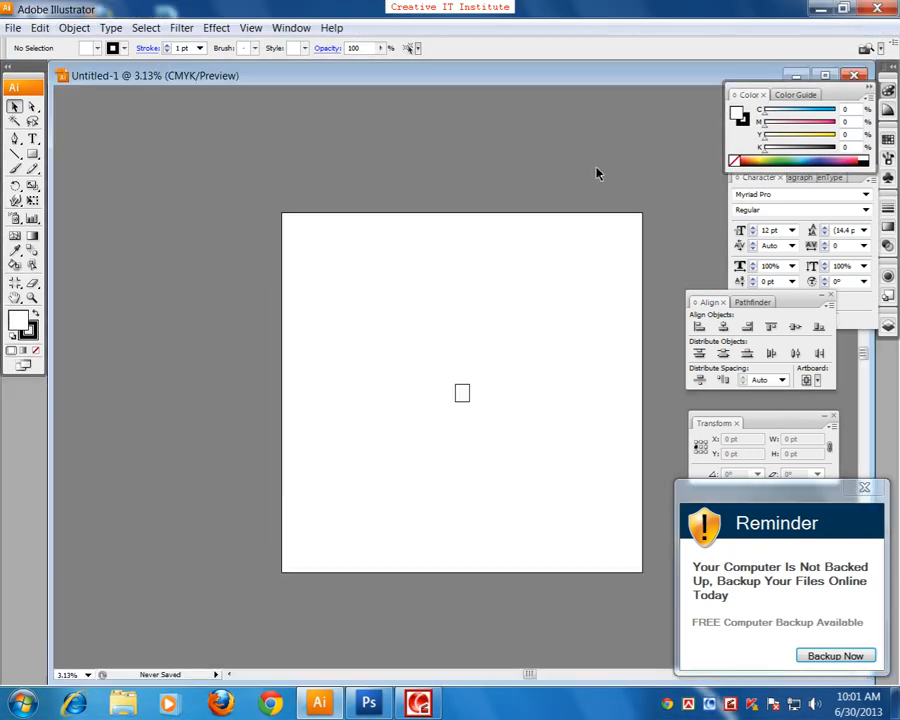
{"action": "left_click", "coordinate": [853, 75]}
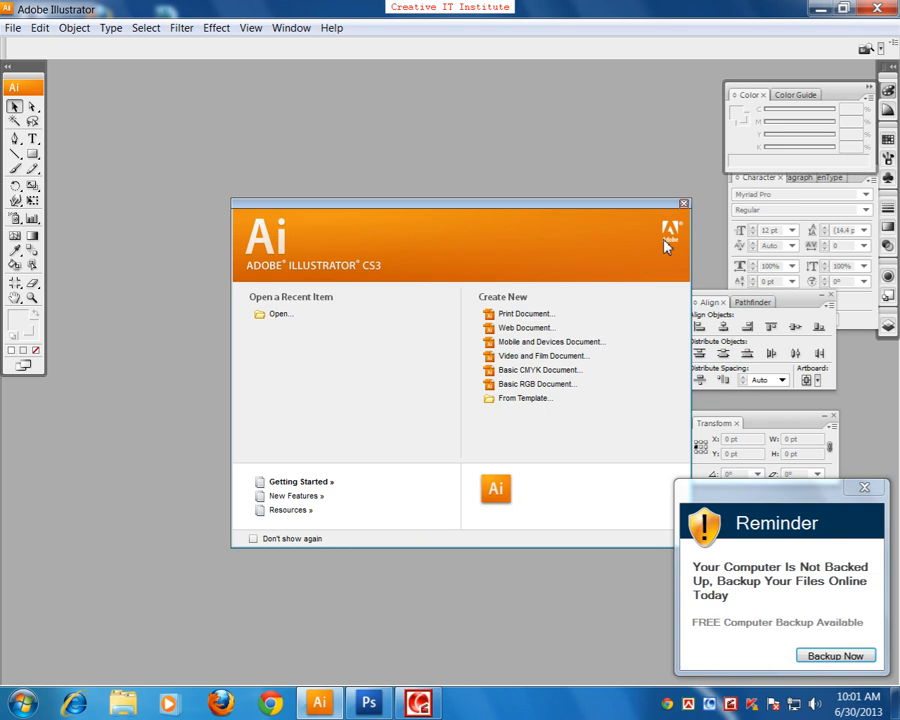
Step: Switch to Adobe Photoshop CS3 and dismiss the backup reminder
{"action": "mouse_move", "coordinate": [368, 703]}
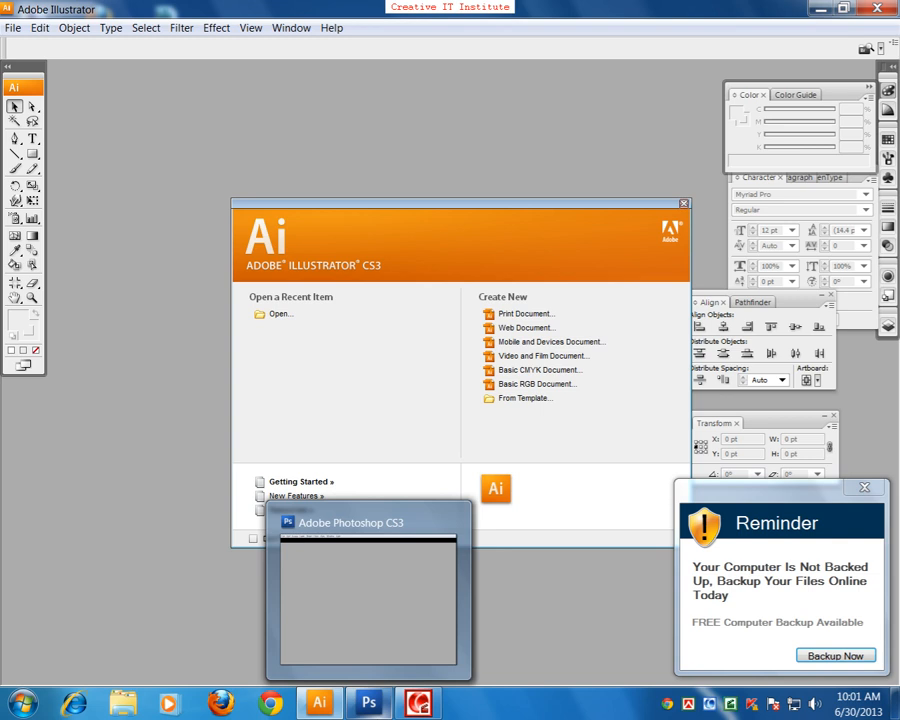
{"action": "left_click", "coordinate": [369, 703]}
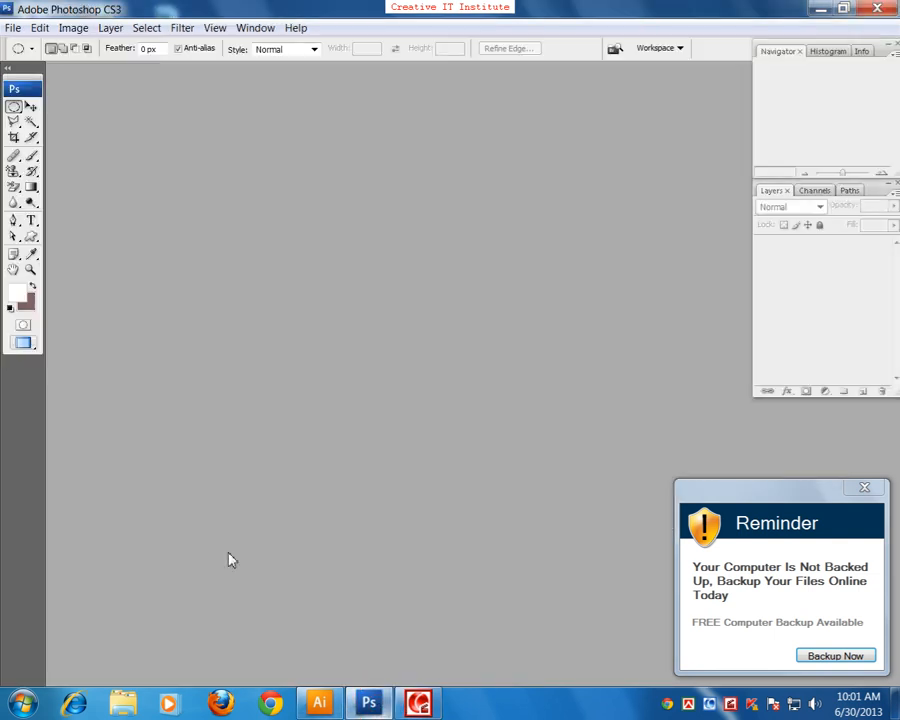
{"action": "left_click", "coordinate": [866, 488]}
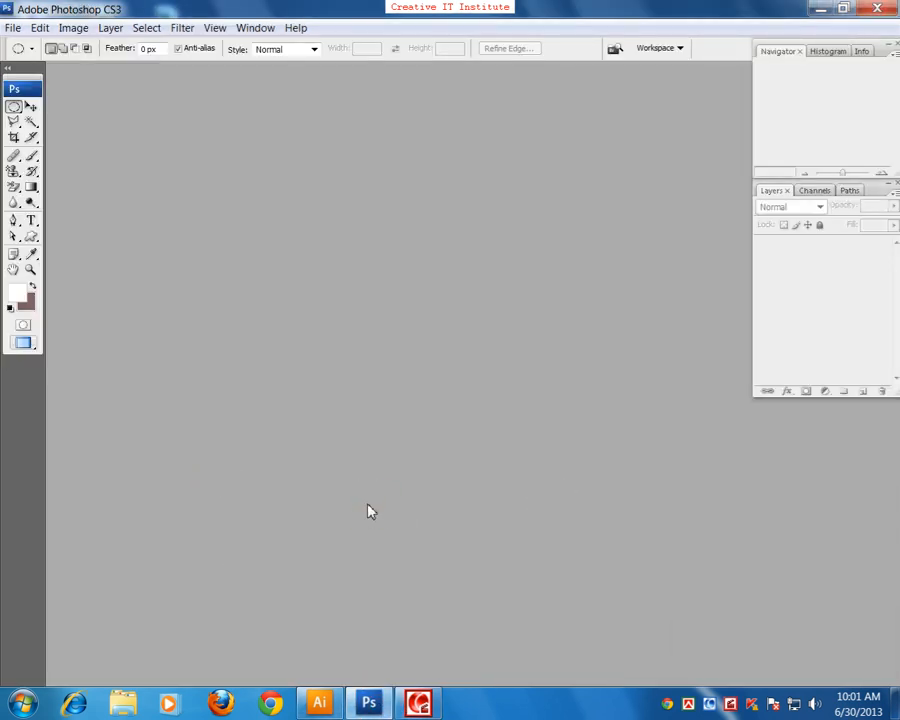
Step: Create a new Photoshop document with the International Paper preset, A4 size, 210 x 297 mm at 300 pixels/inch in RGB Color
{"action": "key", "text": "ctrl+n"}
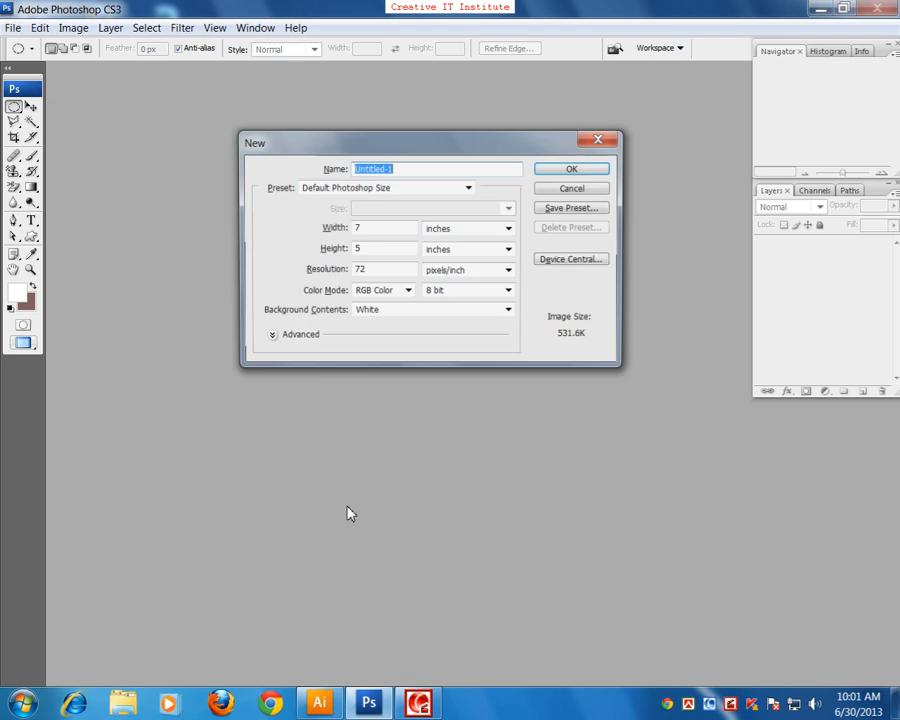
{"action": "left_click", "coordinate": [396, 197]}
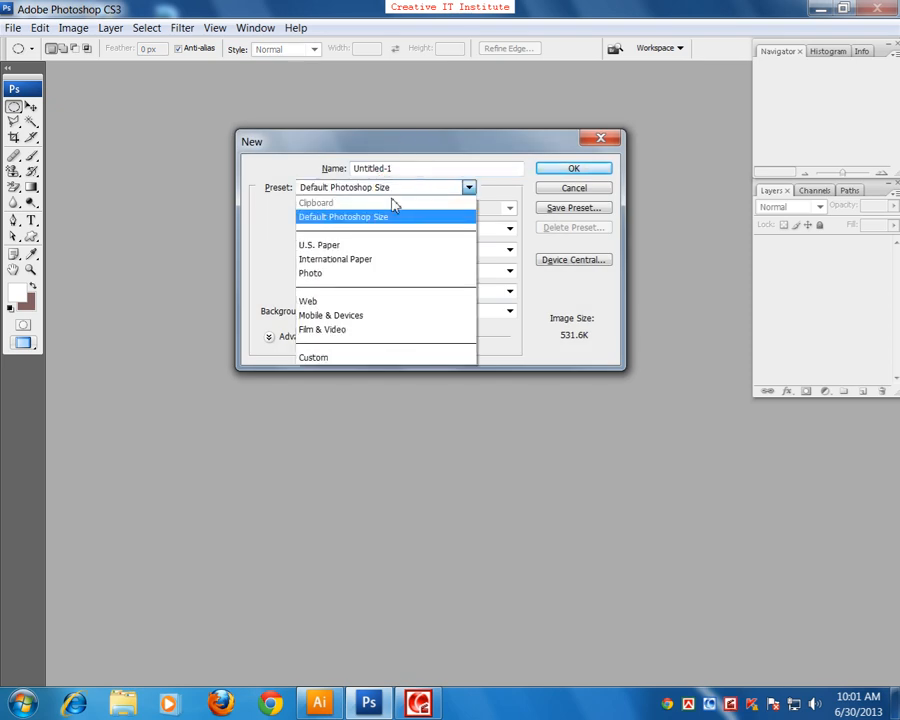
{"action": "left_click", "coordinate": [350, 259]}
{"action": "left_click", "coordinate": [360, 210]}
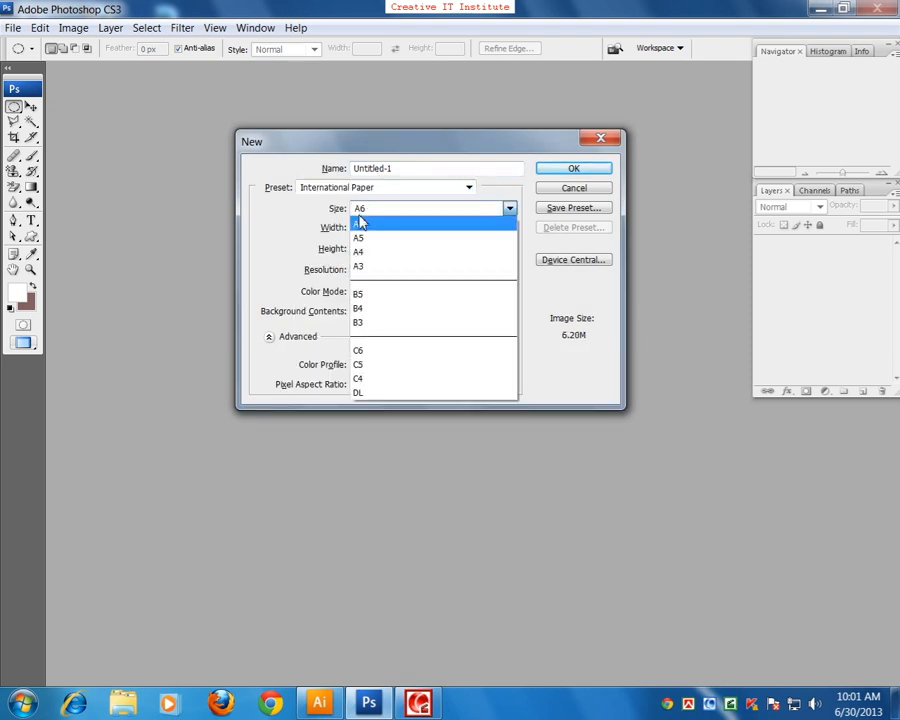
{"action": "left_click", "coordinate": [360, 262]}
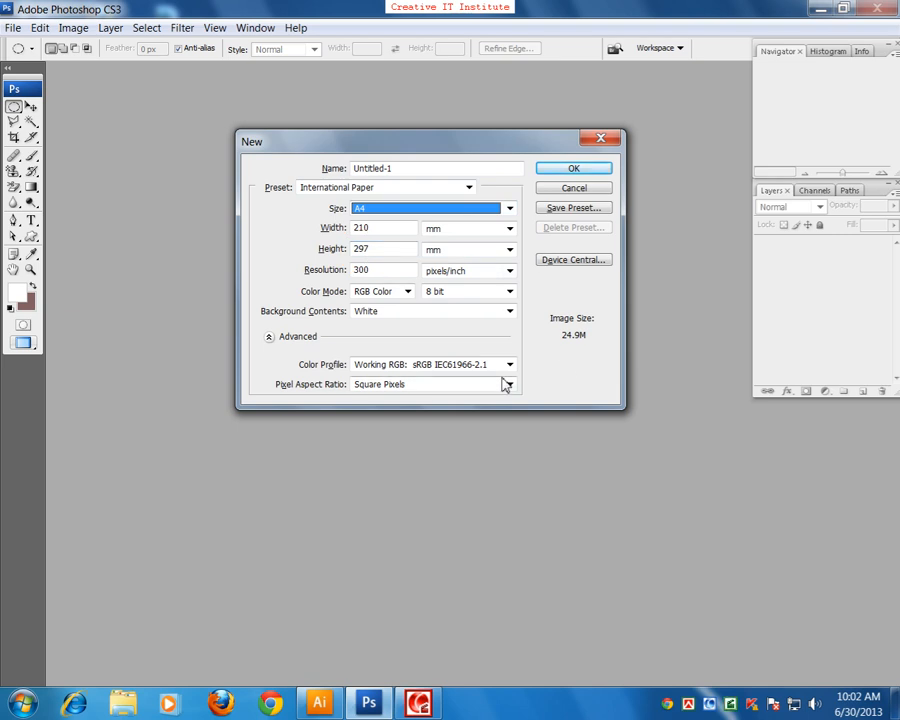
{"action": "left_click", "coordinate": [561, 171]}
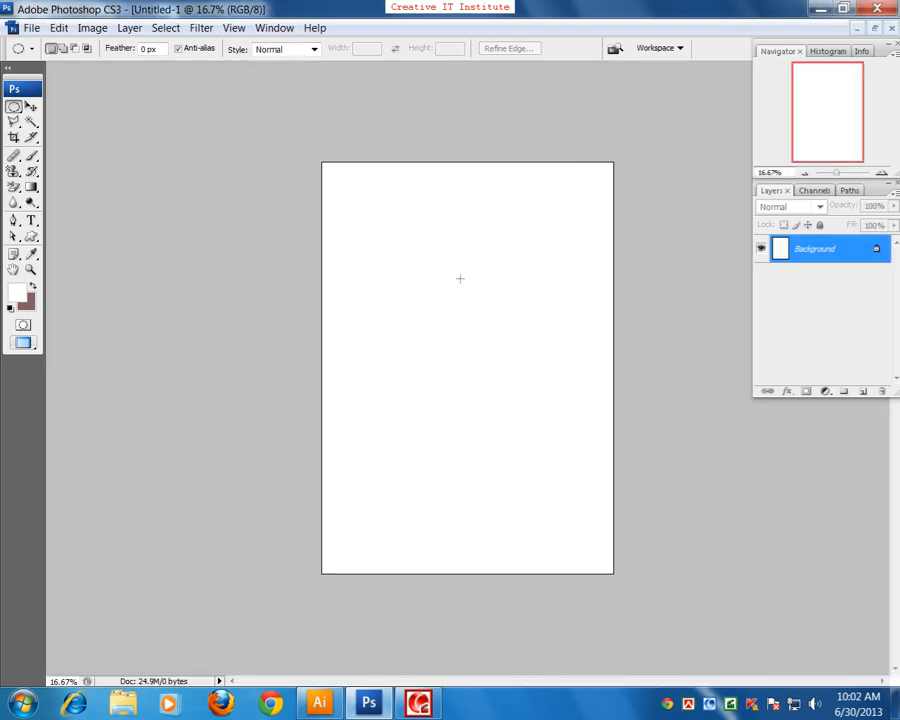
Step: Switch to Adobe Illustrator and create a new document with the Print profile and A4 size
{"action": "left_click", "coordinate": [319, 703]}
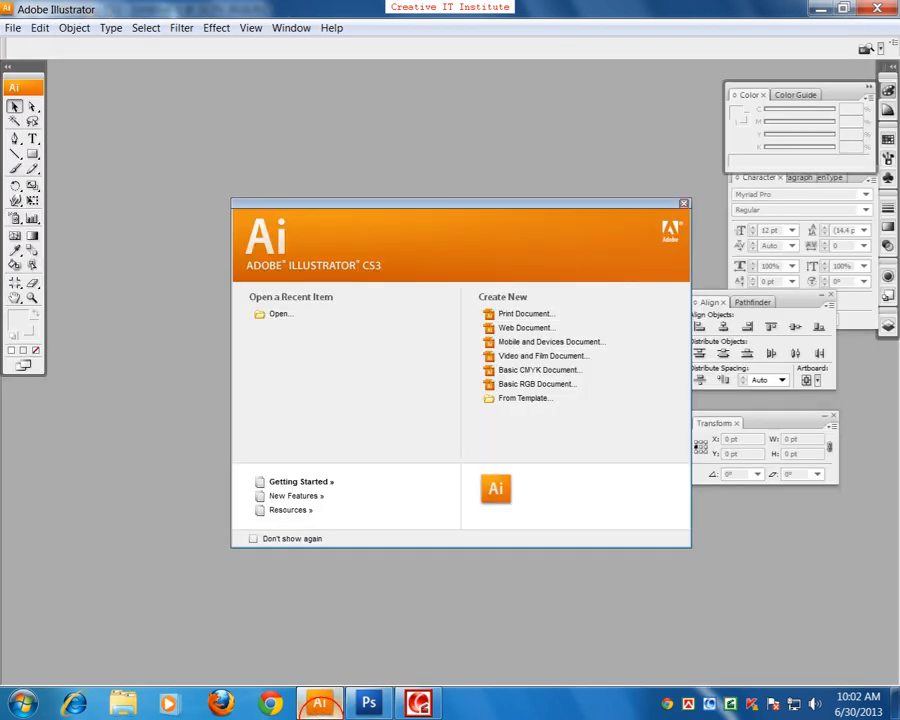
{"action": "left_click", "coordinate": [533, 316]}
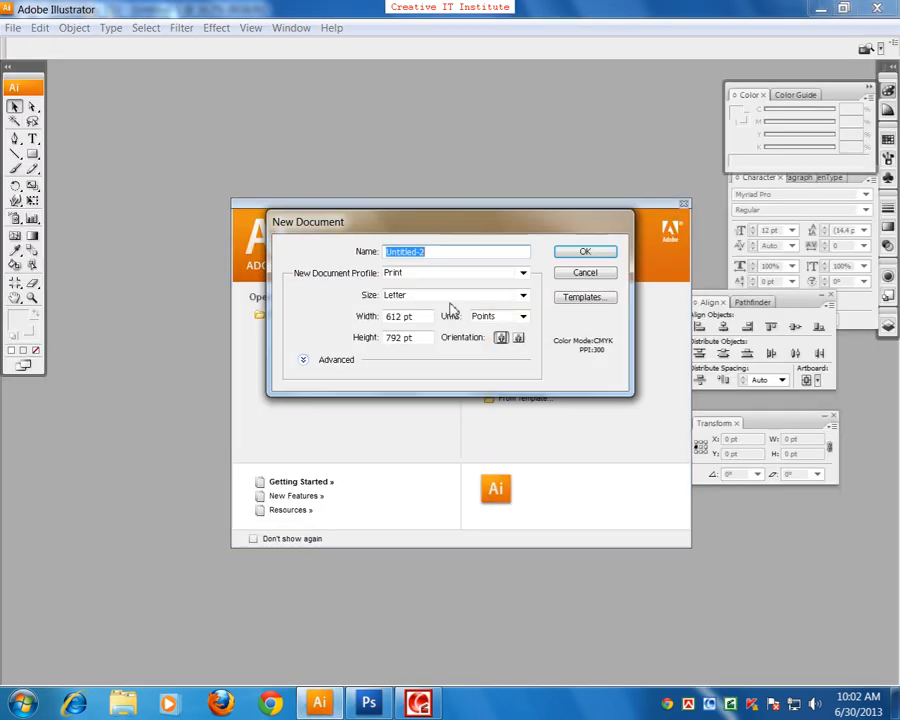
{"action": "left_click", "coordinate": [421, 278]}
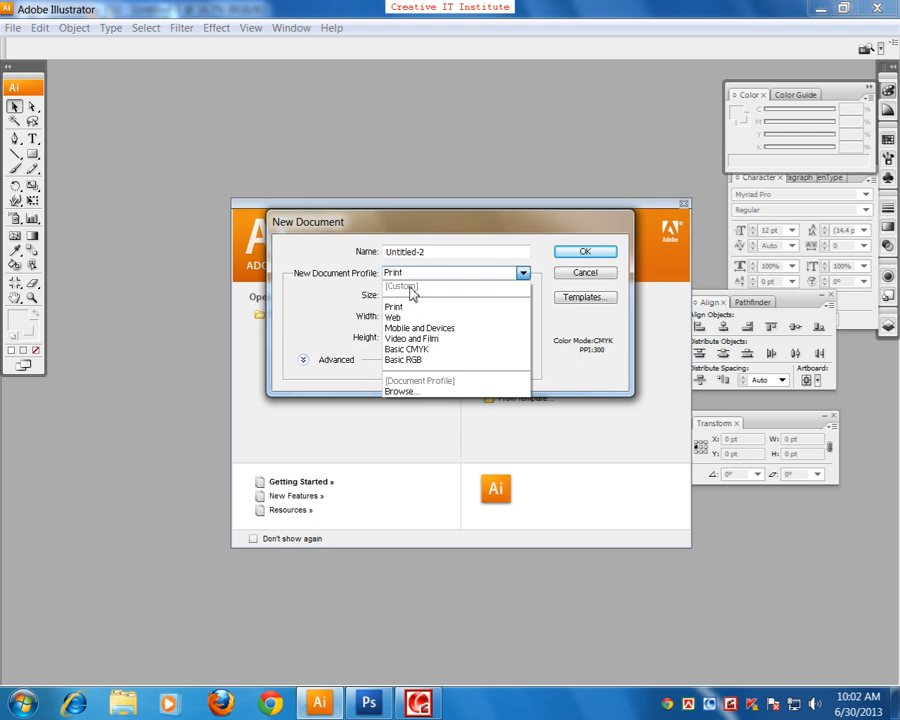
{"action": "left_click", "coordinate": [426, 305]}
{"action": "left_click", "coordinate": [426, 298]}
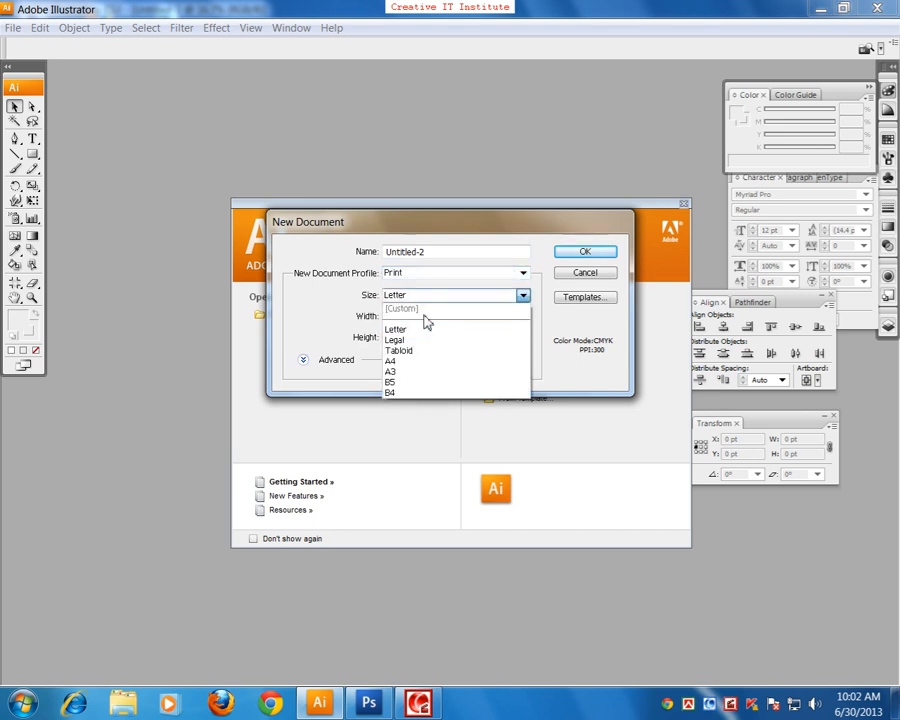
{"action": "left_click", "coordinate": [410, 363]}
{"action": "left_click", "coordinate": [584, 252]}
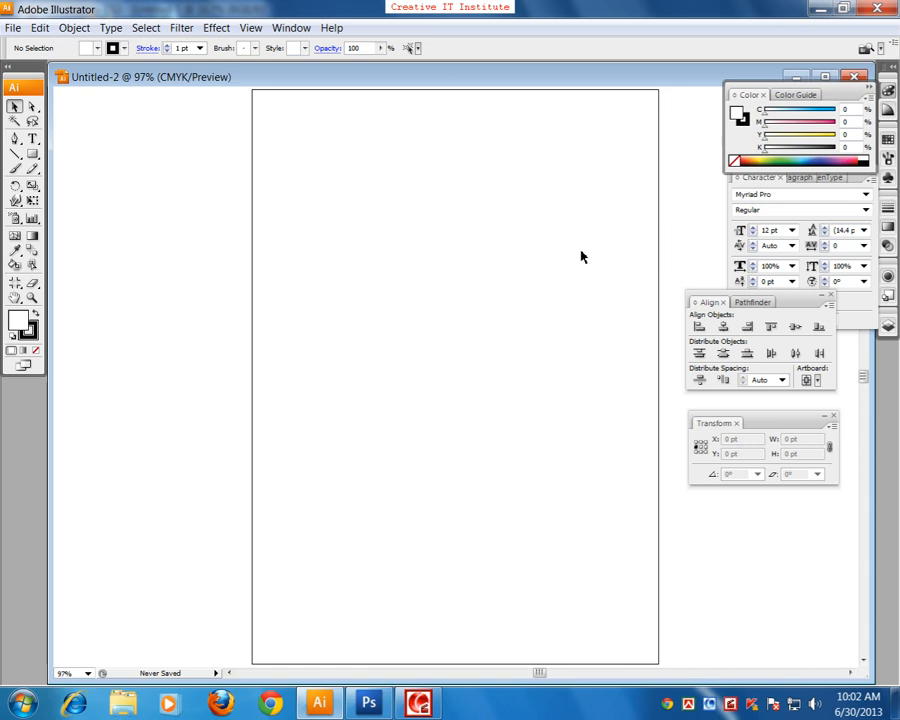
{"action": "key", "text": "ctrl+minus"}
{"action": "key", "text": "ctrl+minus"}
{"action": "key", "text": "ctrl+minus"}
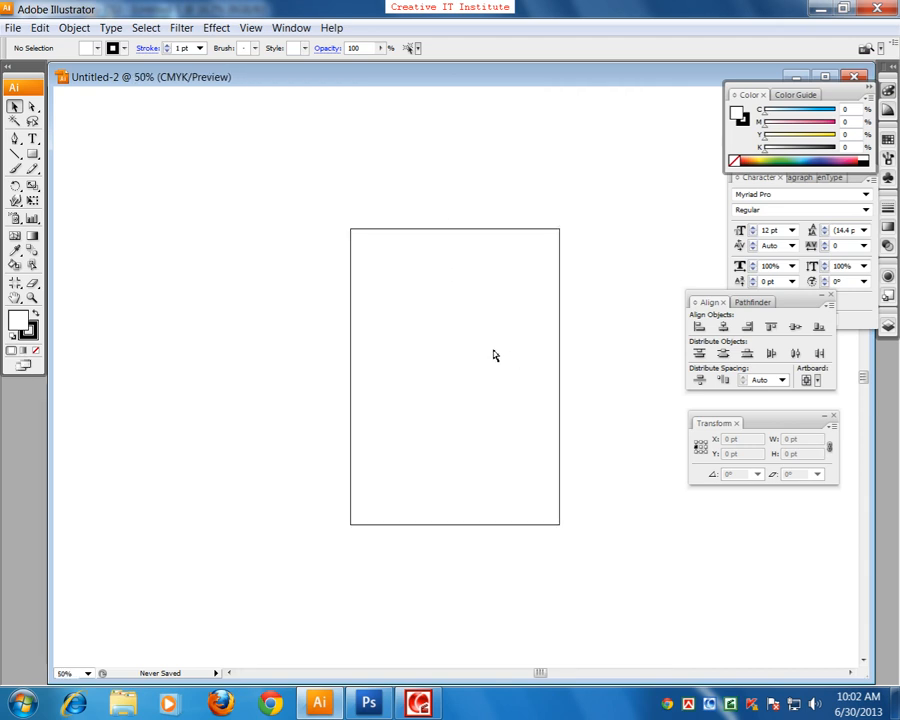
Step: Switch to Adobe Photoshop and fill an elliptical selection cut off by the page's left edge with the brown background color
{"action": "left_click", "coordinate": [383, 708]}
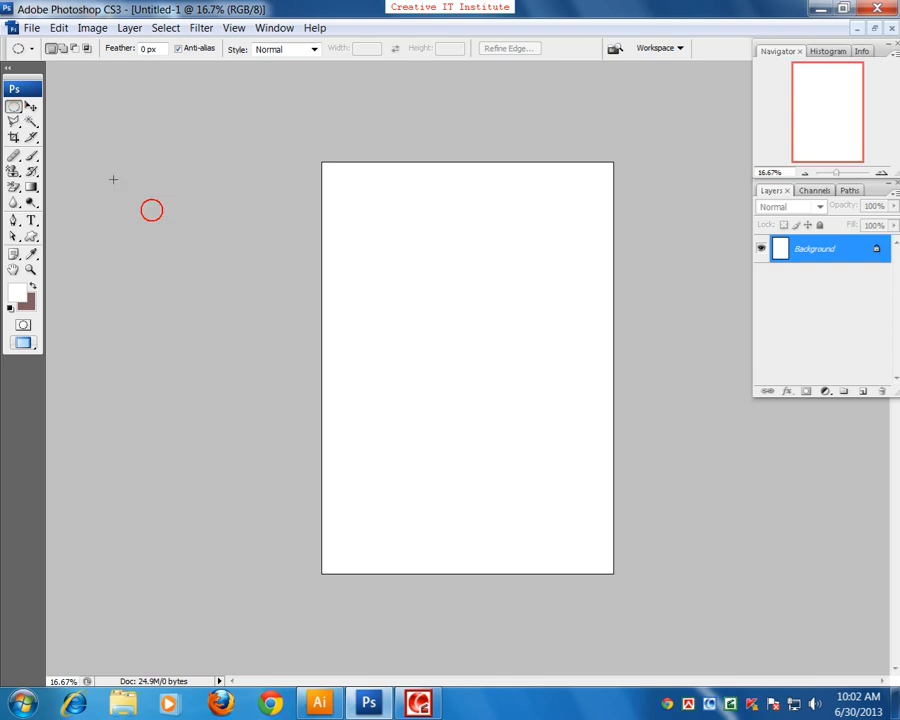
{"action": "left_click_drag", "start_coordinate": [330, 355], "coordinate": [414, 450]}
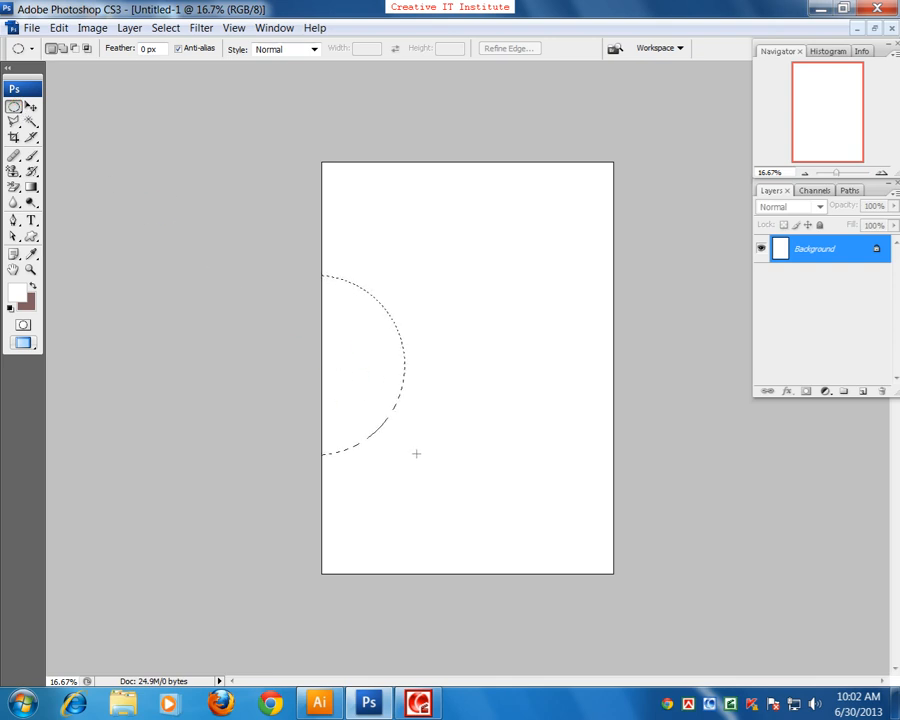
{"action": "key", "text": "ctrl+BackSpace"}
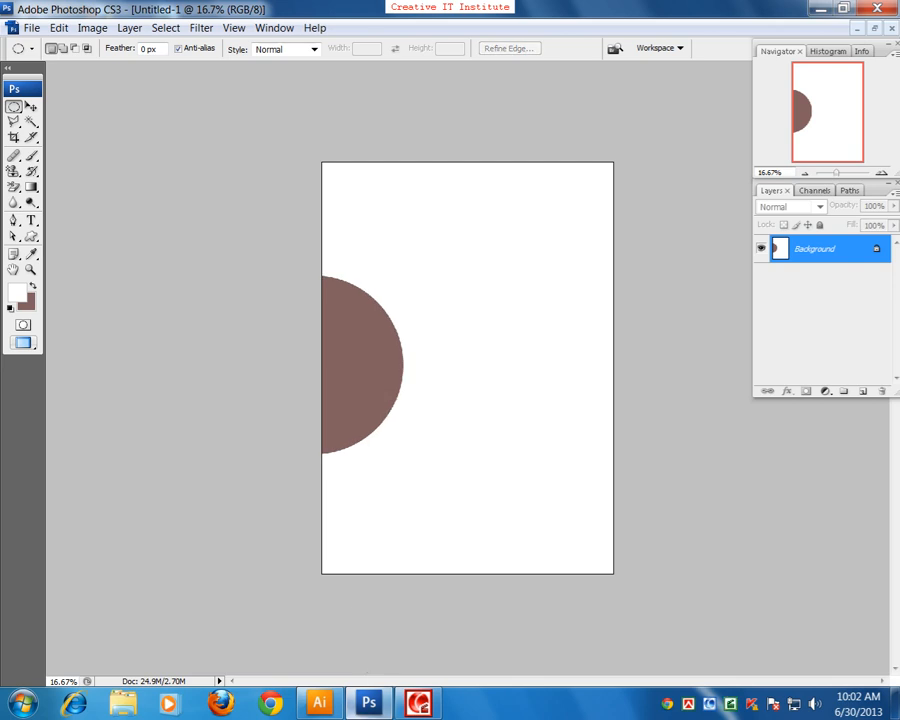
Step: Switch to Adobe Illustrator and draw a red-filled circle about 346 pt wide across the artboard's left edge
{"action": "left_click", "coordinate": [322, 704]}
{"action": "left_click_drag", "start_coordinate": [403, 426], "coordinate": [353, 467]}
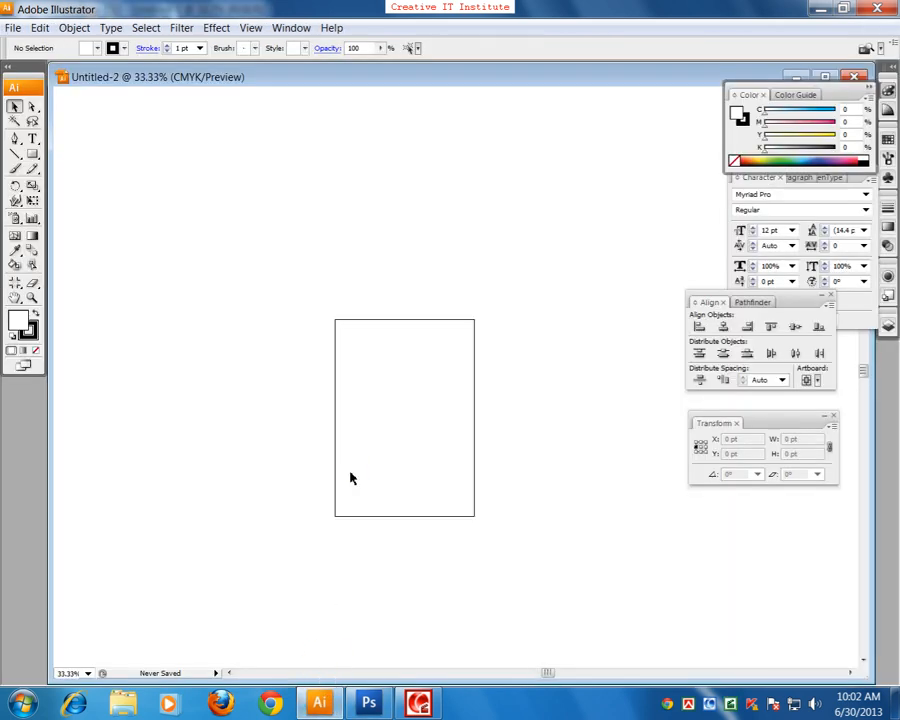
{"action": "key", "text": "ctrl+plus"}
{"action": "left_click_drag", "start_coordinate": [250, 350], "coordinate": [275, 296]}
{"action": "left_click_drag", "start_coordinate": [31, 152], "coordinate": [72, 177]}
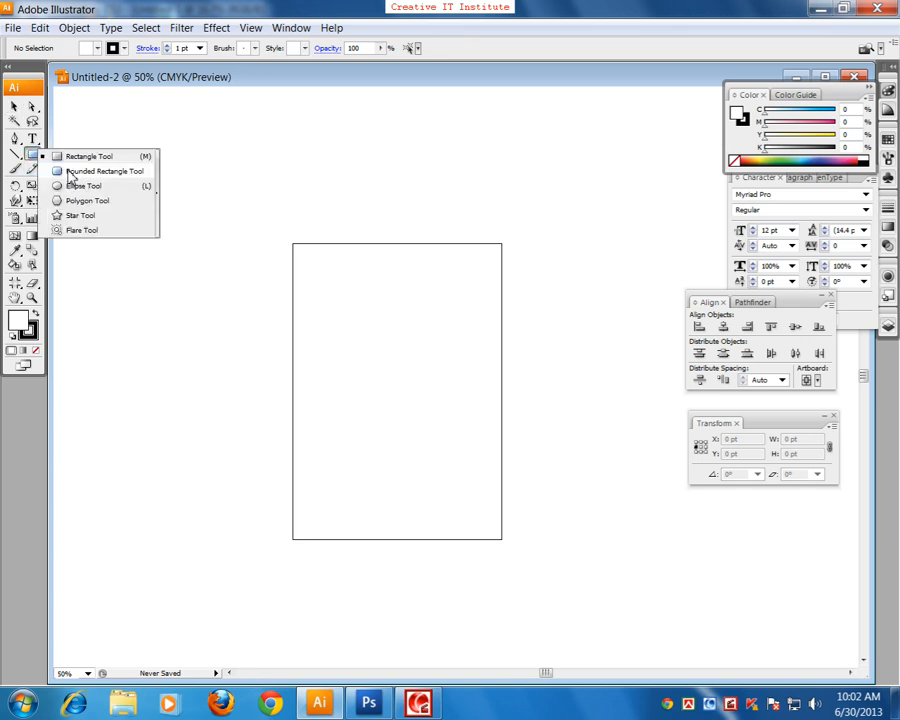
{"action": "left_click", "coordinate": [72, 186]}
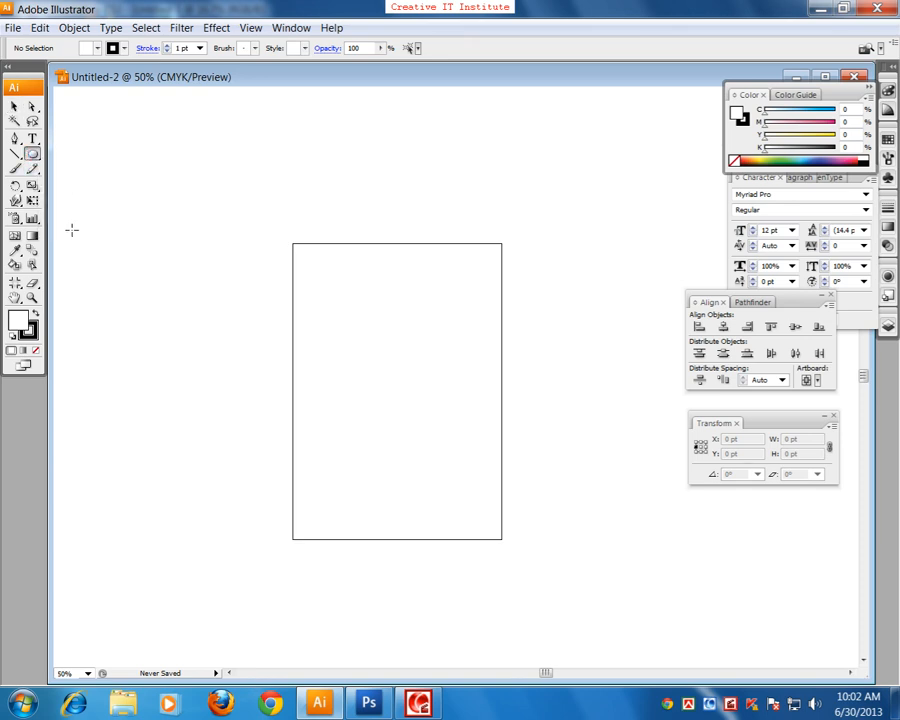
{"action": "double_click", "coordinate": [18, 320]}
{"action": "left_click", "coordinate": [402, 283]}
{"action": "left_click", "coordinate": [576, 265]}
{"action": "left_click_drag", "start_coordinate": [303, 418], "coordinate": [350, 438]}
Step: Move and duplicate the red circle so that two circles lie left of the artboard and one lies inside it
{"action": "key", "text": "v"}
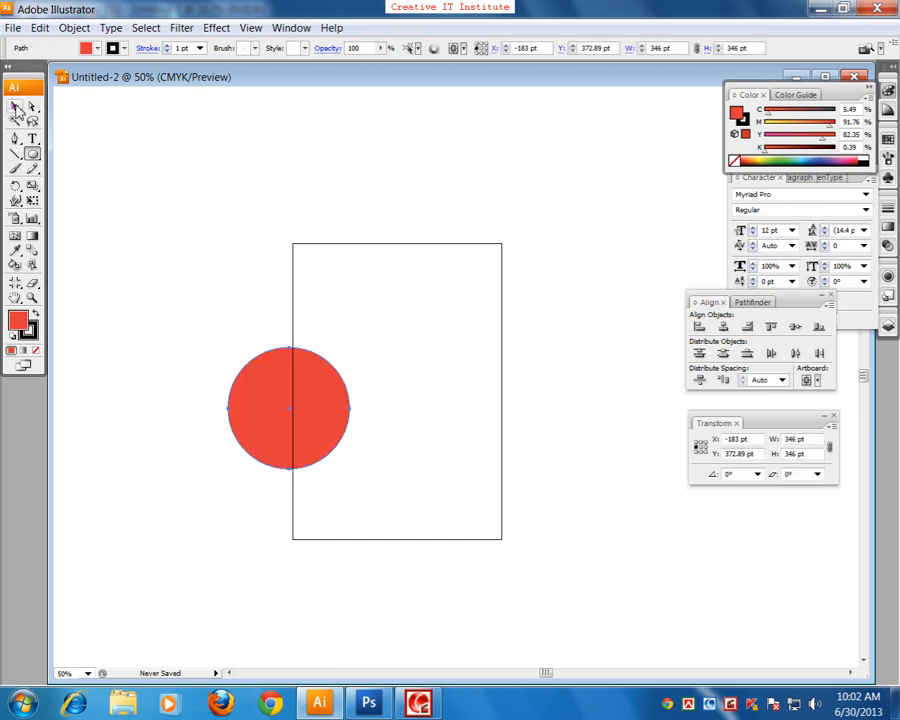
{"action": "left_click_drag", "start_coordinate": [289, 391], "coordinate": [202, 188]}
{"action": "left_click_drag", "start_coordinate": [182, 391], "coordinate": [402, 378], "text": "alt"}
{"action": "left_click_drag", "start_coordinate": [292, 364], "coordinate": [295, 428]}
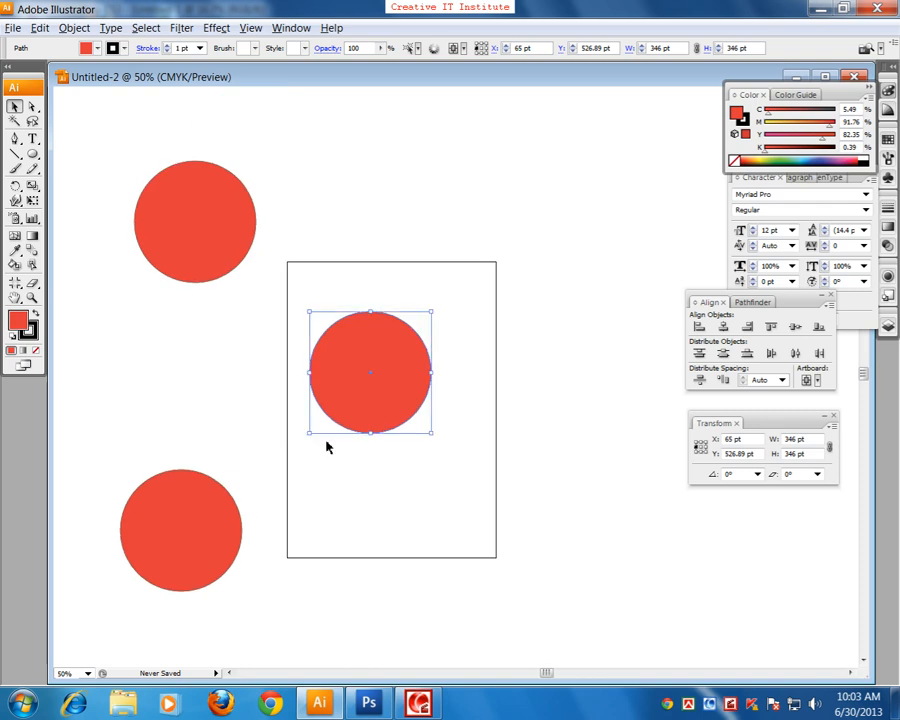
Step: Examine the circles inside and outside the artboard at several zoom levels, selecting the upper outside circle
{"action": "key", "text": "ctrl+minus"}
{"action": "key", "text": "ctrl+minus"}
{"action": "key", "text": "ctrl+minus"}
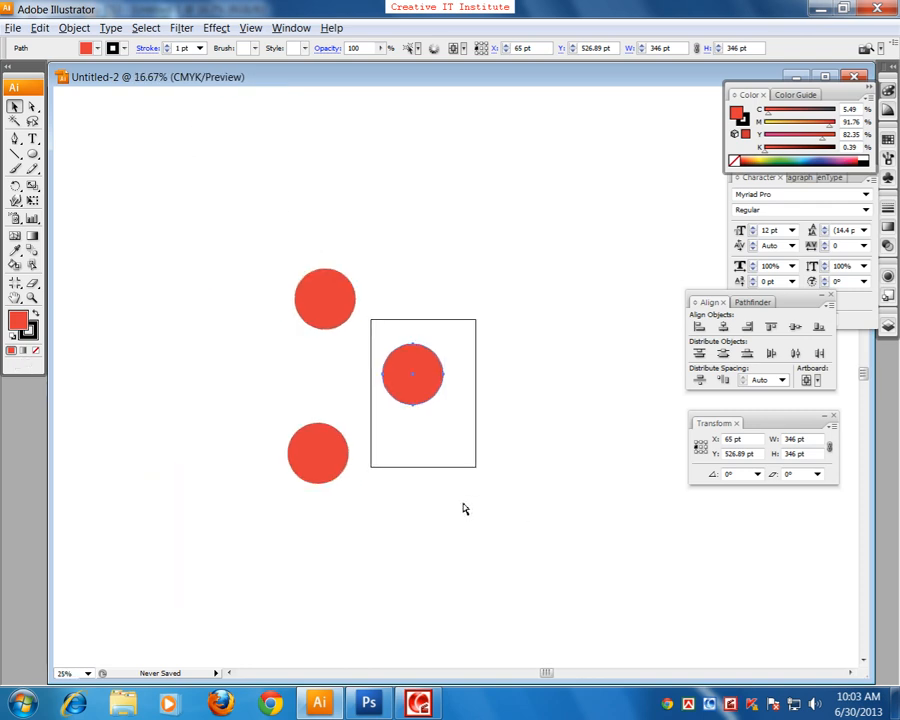
{"action": "key", "text": "ctrl+minus"}
{"action": "key", "text": "ctrl+minus"}
{"action": "key", "text": "ctrl+minus"}
{"action": "key", "text": "ctrl+plus"}
{"action": "key", "text": "ctrl+plus"}
{"action": "key", "text": "ctrl+plus"}
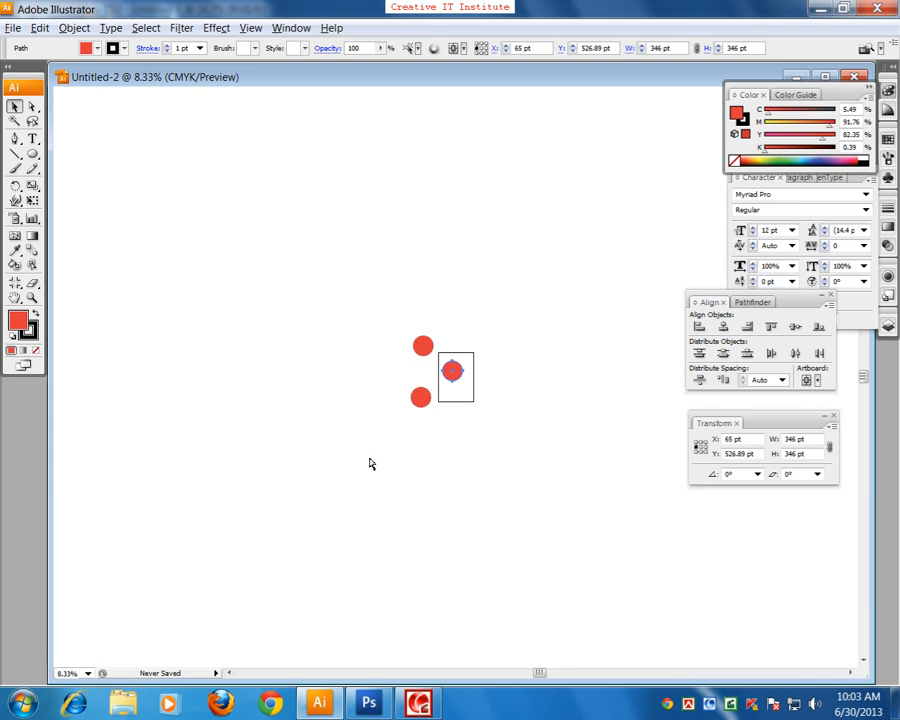
{"action": "key", "text": "ctrl+plus"}
{"action": "key", "text": "ctrl+plus"}
{"action": "key", "text": "ctrl+plus"}
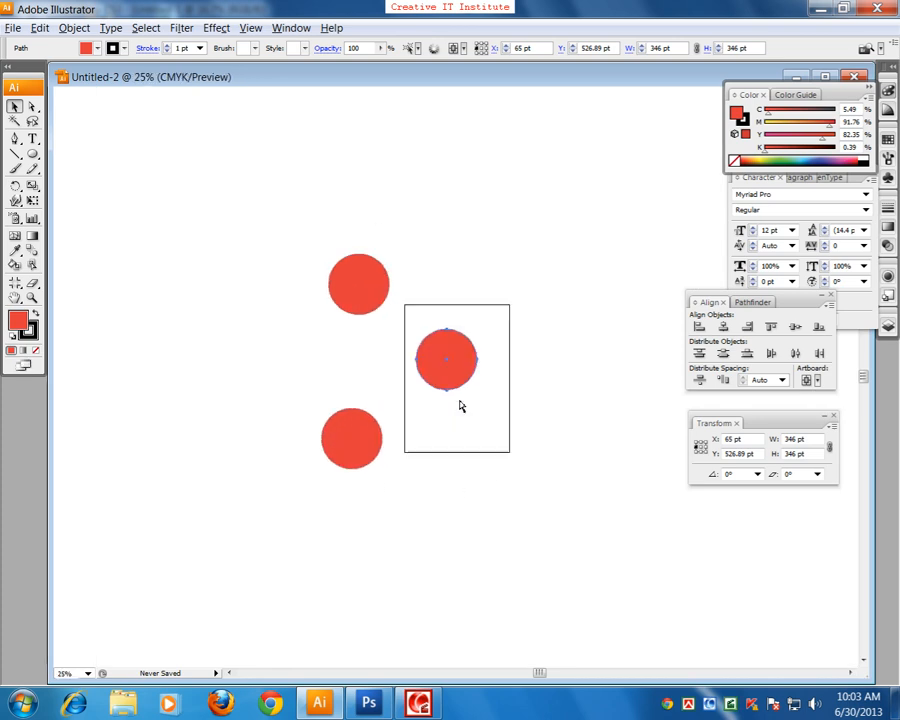
{"action": "key", "text": "ctrl+plus"}
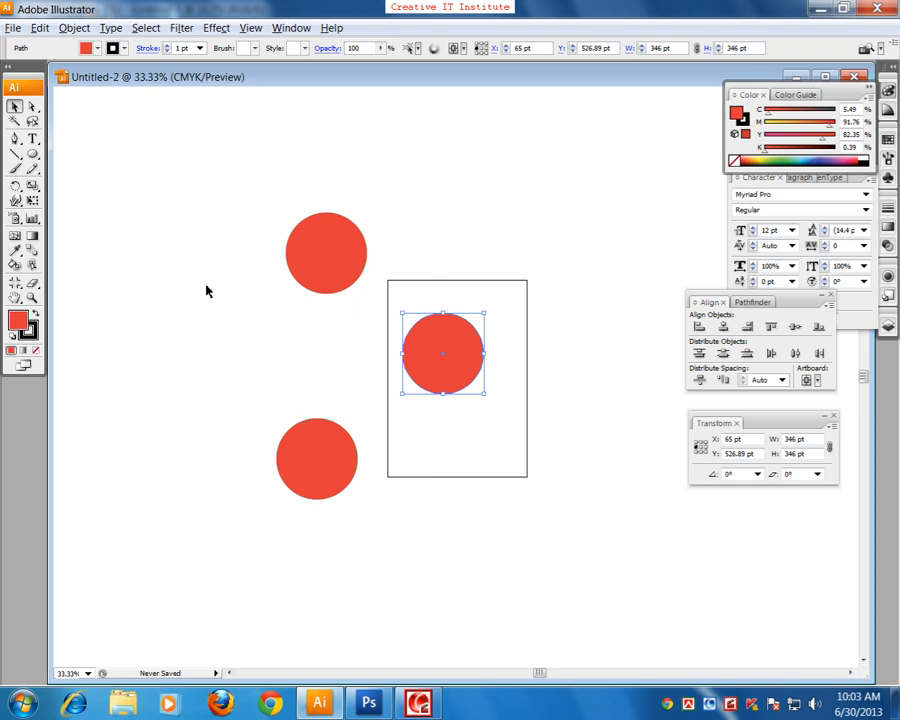
{"action": "key", "text": "ctrl+plus"}
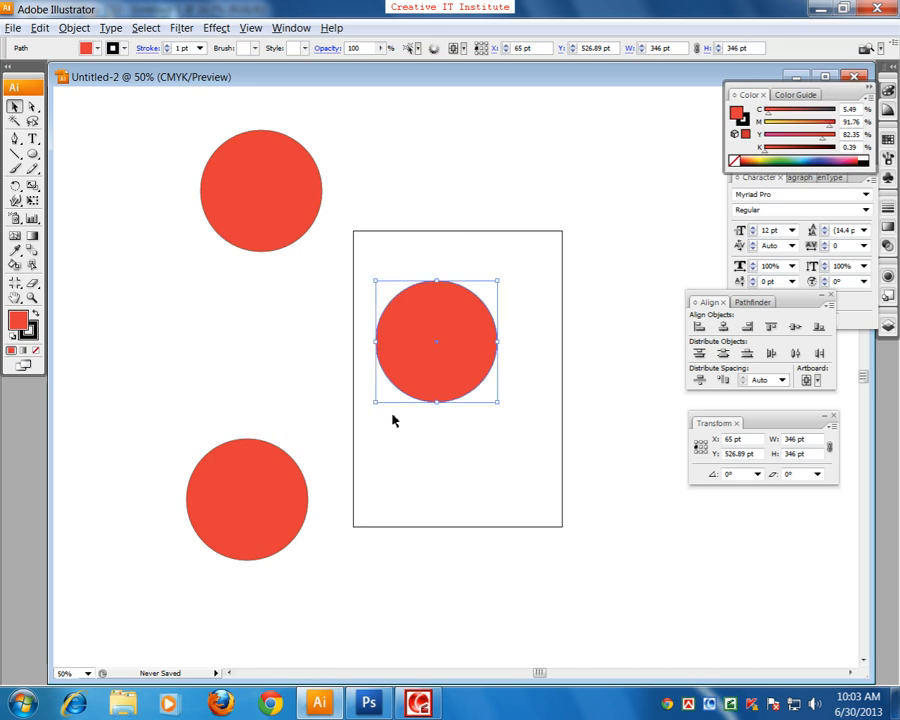
{"action": "left_click", "coordinate": [267, 243]}
{"action": "left_click_drag", "start_coordinate": [328, 414], "coordinate": [239, 430]}
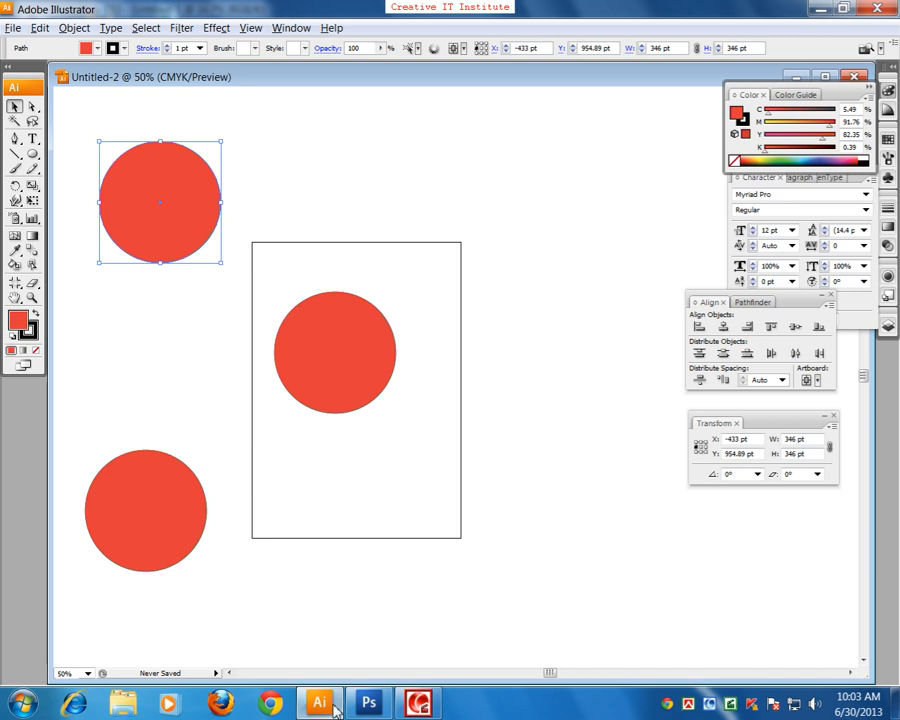
Step: Switch to Adobe Photoshop and try to move the brown half circle on the Background layer
{"action": "left_click", "coordinate": [369, 704]}
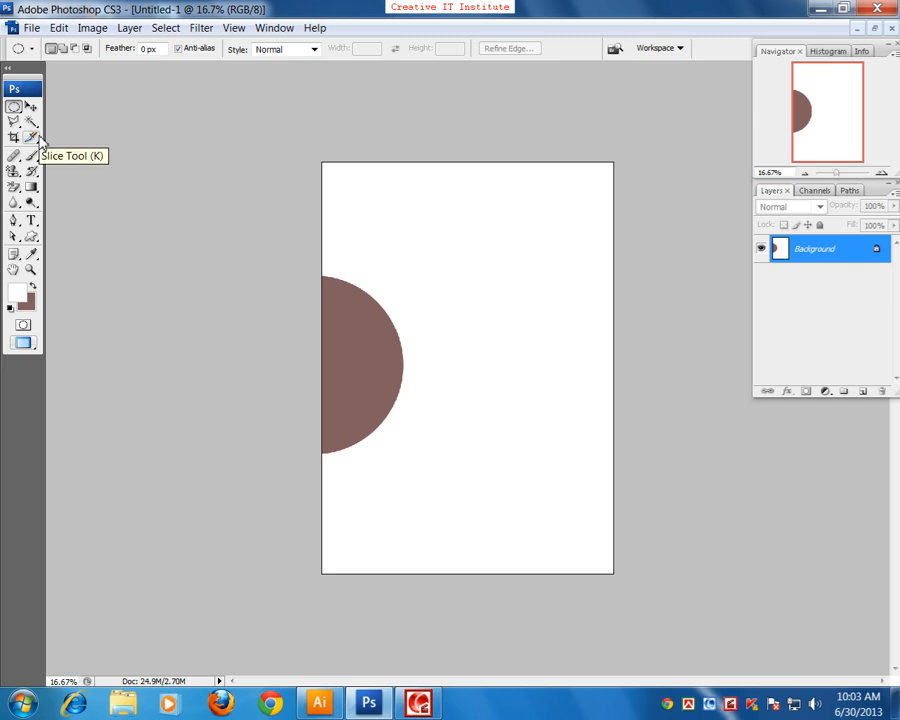
{"action": "left_click", "coordinate": [31, 106]}
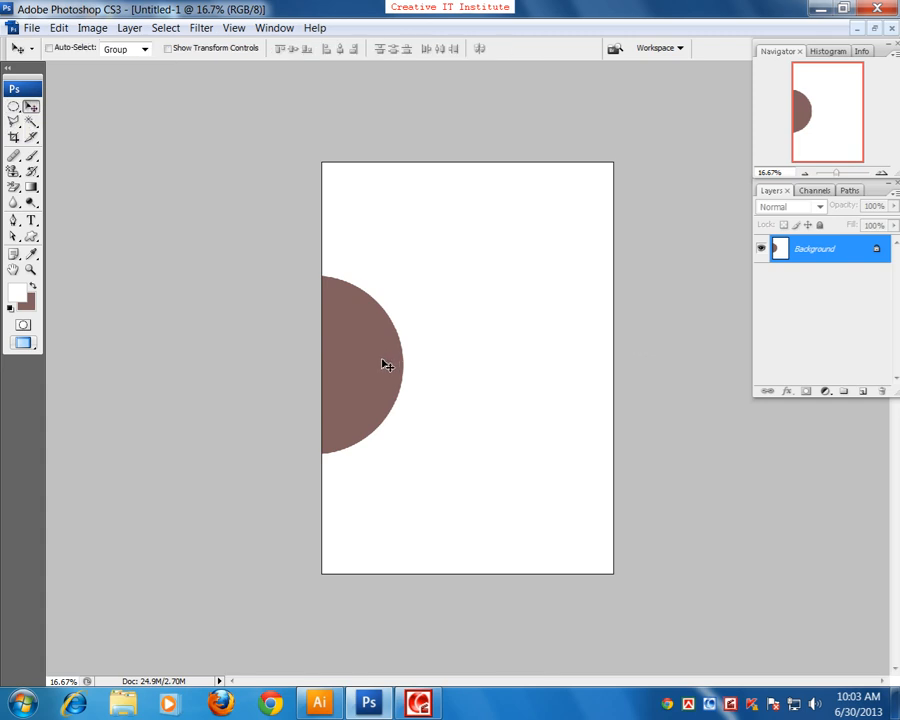
{"action": "left_click", "coordinate": [398, 330]}
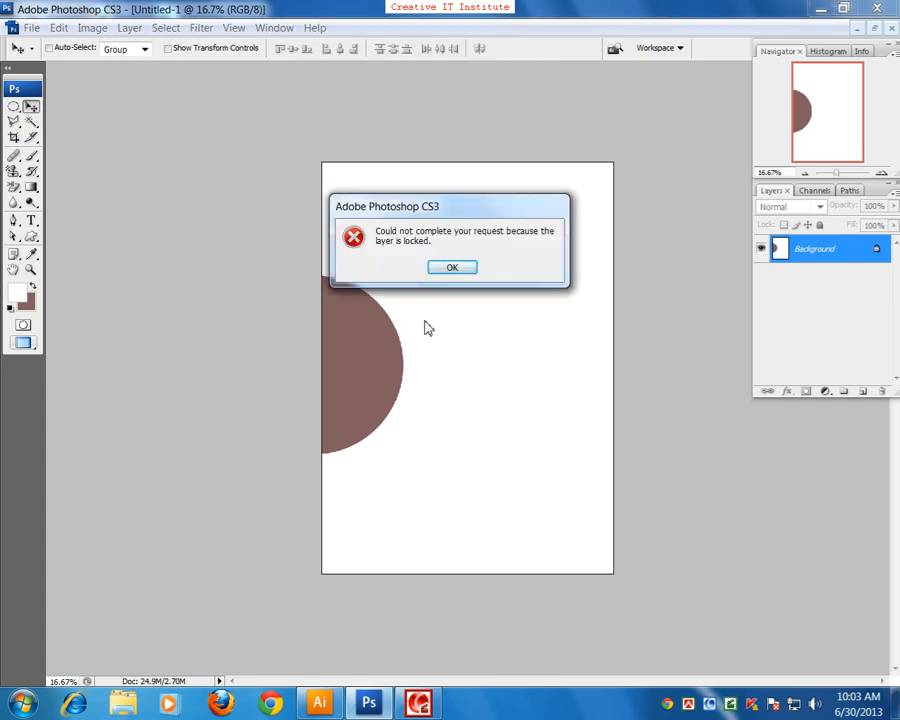
{"action": "left_click", "coordinate": [443, 267]}
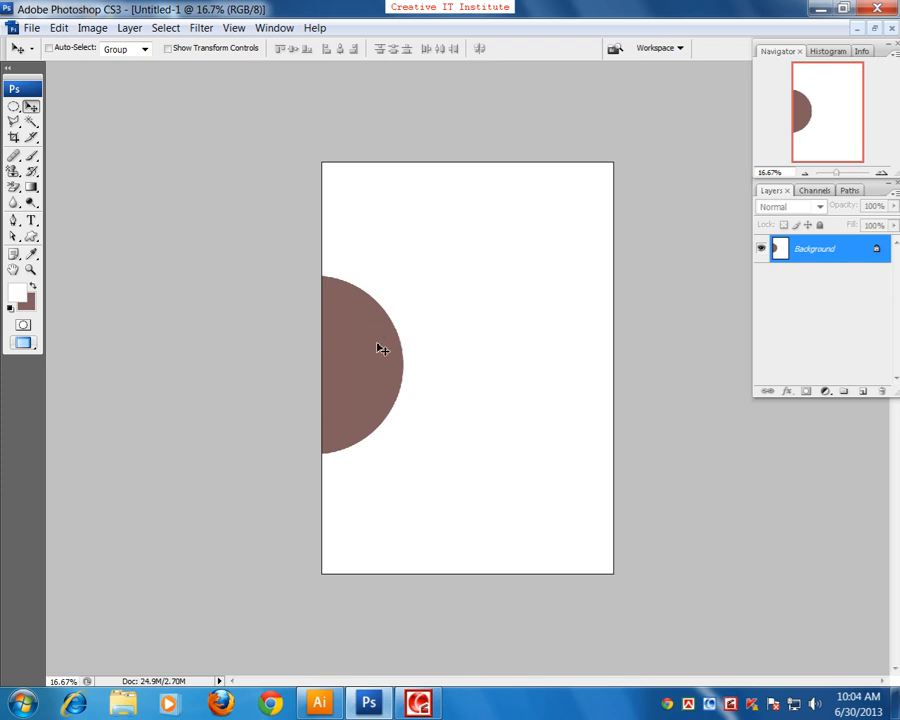
Step: Add a new layer and fill a small circular selection right of the brown shape with red, then deselect it
{"action": "left_click", "coordinate": [864, 392]}
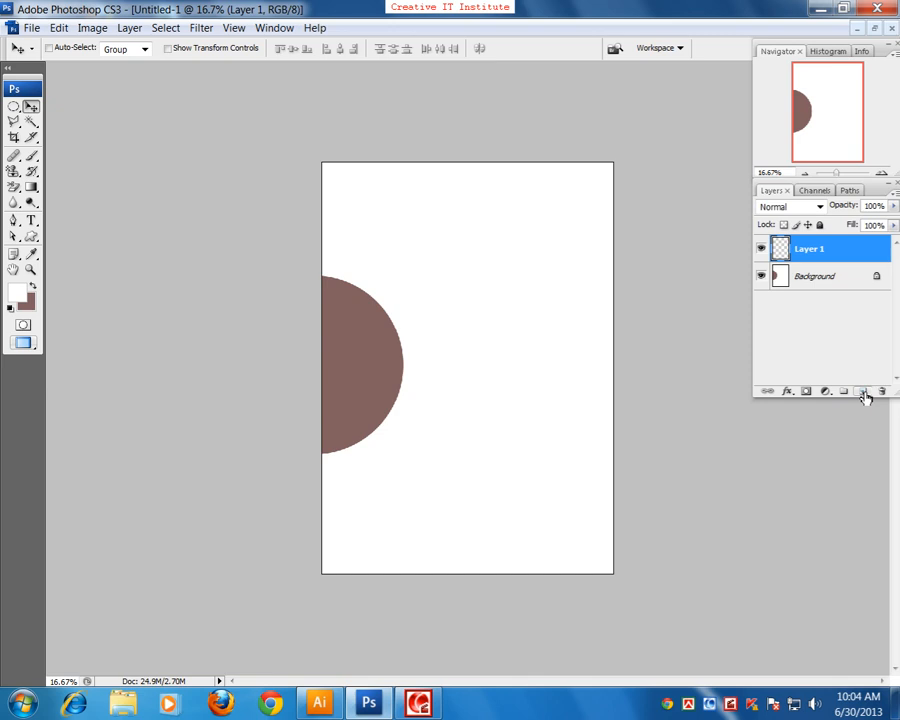
{"action": "left_click", "coordinate": [13, 106]}
{"action": "left_click_drag", "start_coordinate": [418, 252], "coordinate": [492, 326]}
{"action": "left_click", "coordinate": [16, 293]}
{"action": "left_click_drag", "start_coordinate": [408, 238], "coordinate": [560, 194]}
{"action": "left_click", "coordinate": [608, 176]}
{"action": "key", "text": "alt+BackSpace"}
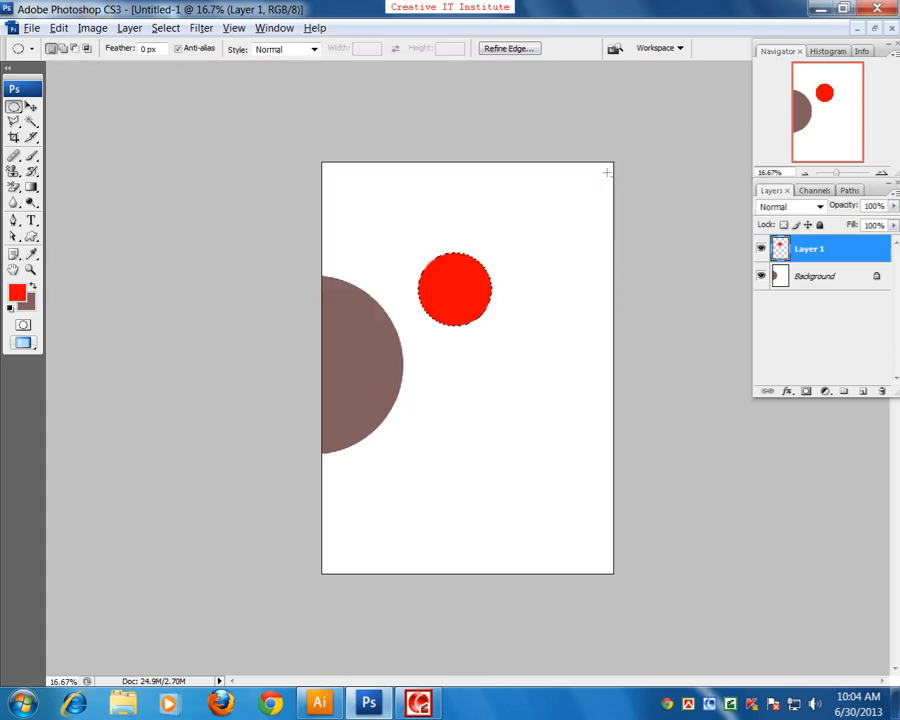
{"action": "key", "text": "ctrl+d"}
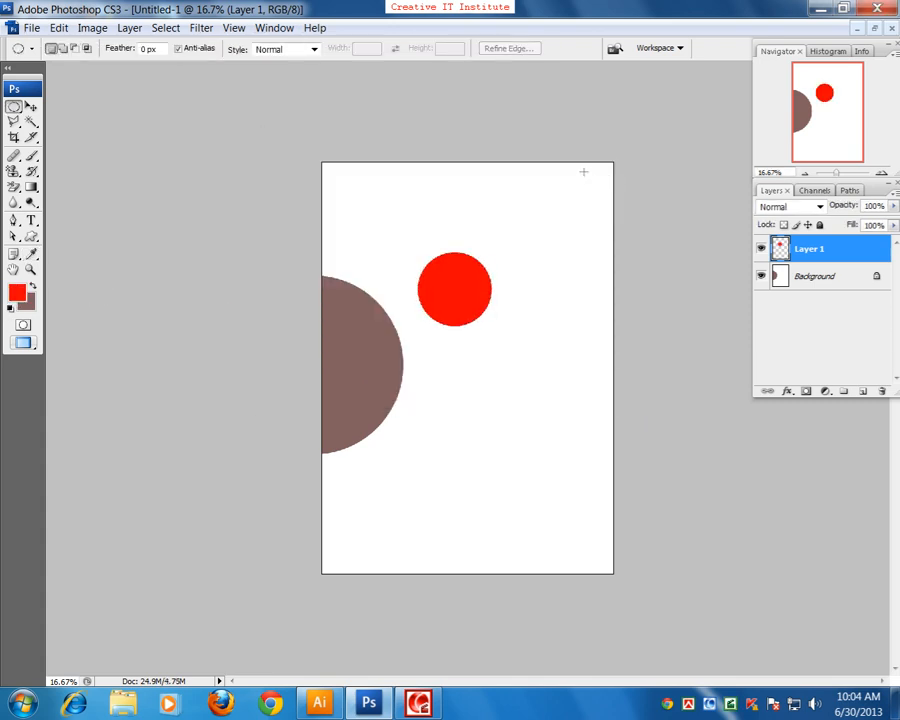
Step: Move the red circle slightly left with the Move tool
{"action": "left_click", "coordinate": [31, 106]}
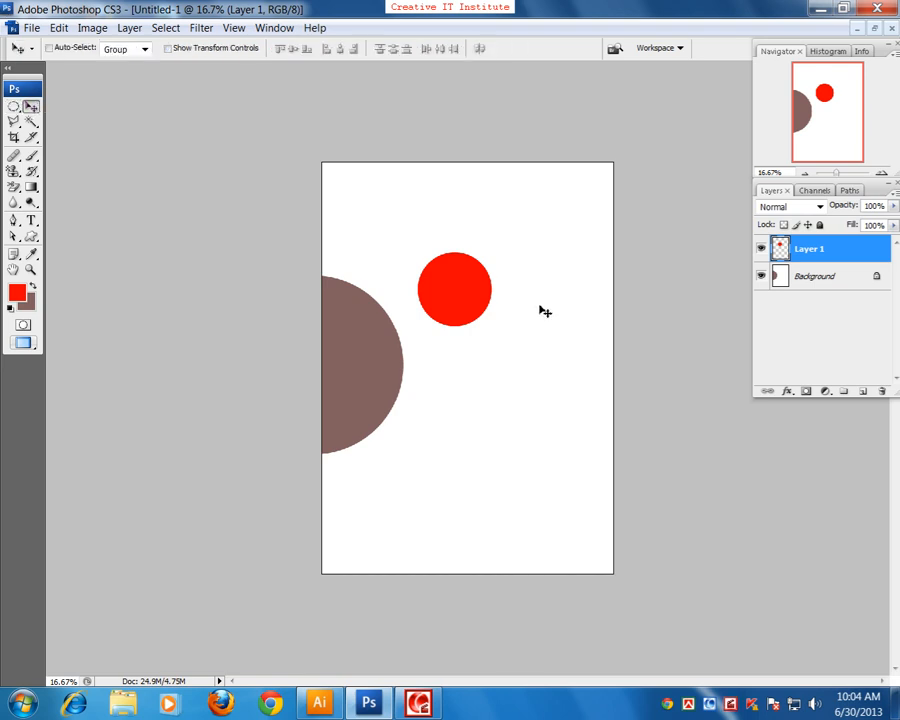
{"action": "left_click_drag", "start_coordinate": [476, 288], "coordinate": [470, 291]}
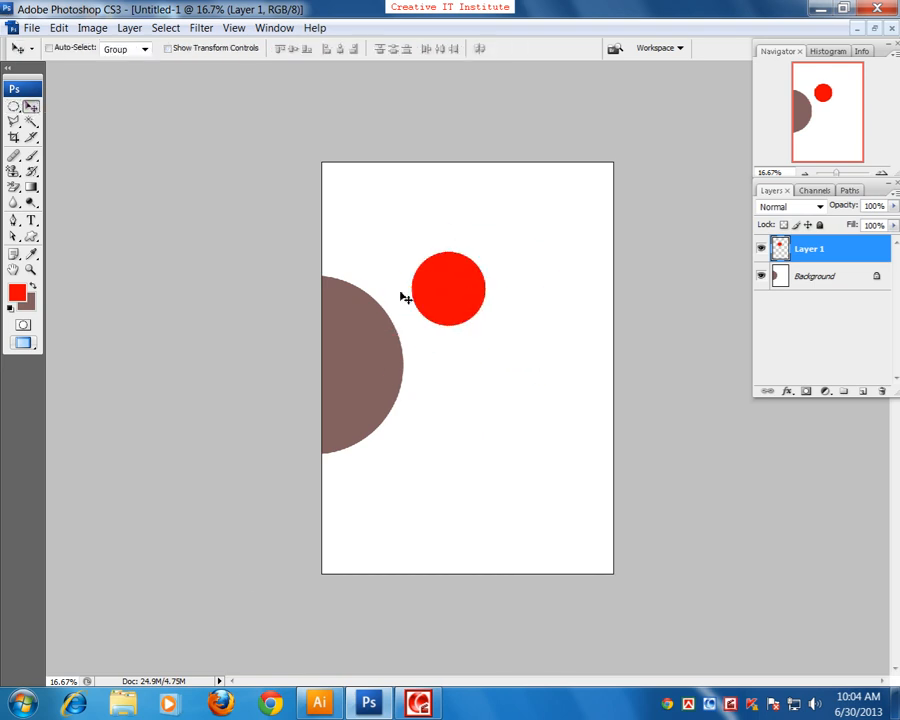
Step: Switch to Adobe Illustrator and delete all three large red circles
{"action": "left_click", "coordinate": [319, 703]}
{"action": "scroll", "coordinate": [394, 384], "scroll_direction": "up", "scroll_amount": 1}
{"action": "left_click_drag", "start_coordinate": [108, 136], "coordinate": [397, 580]}
{"action": "key", "text": "Delete"}
Step: Draw a small red circle about 160 x 162 pt near the middle of the artboard
{"action": "left_click", "coordinate": [32, 153]}
{"action": "left_click_drag", "start_coordinate": [283, 267], "coordinate": [364, 327]}
{"action": "left_click", "coordinate": [14, 105]}
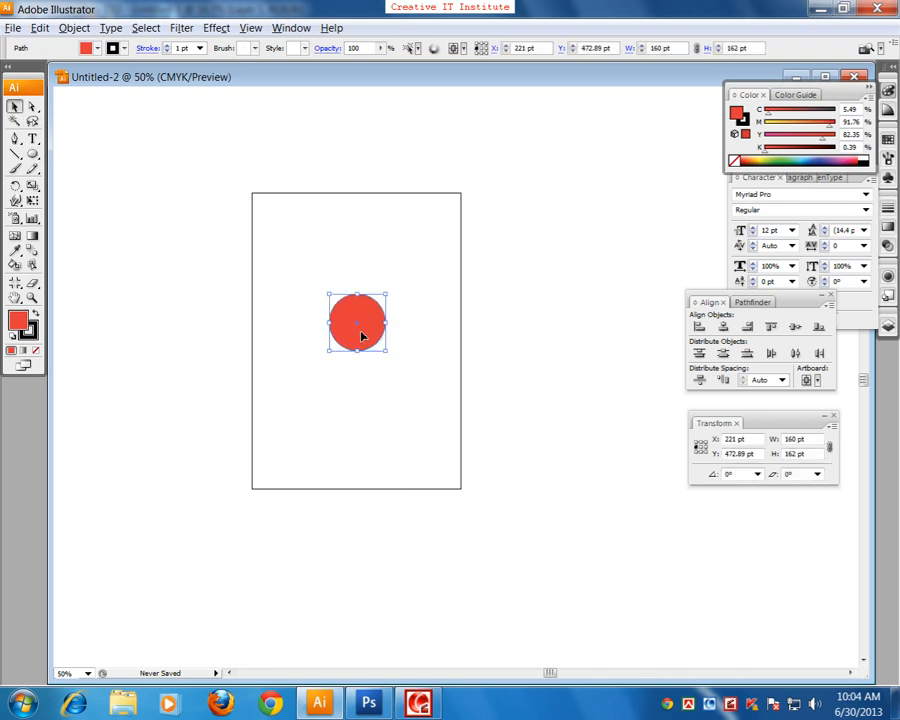
Step: Switch to Adobe Photoshop, select the Background layer and try to move its brown half circle
{"action": "left_click", "coordinate": [386, 706]}
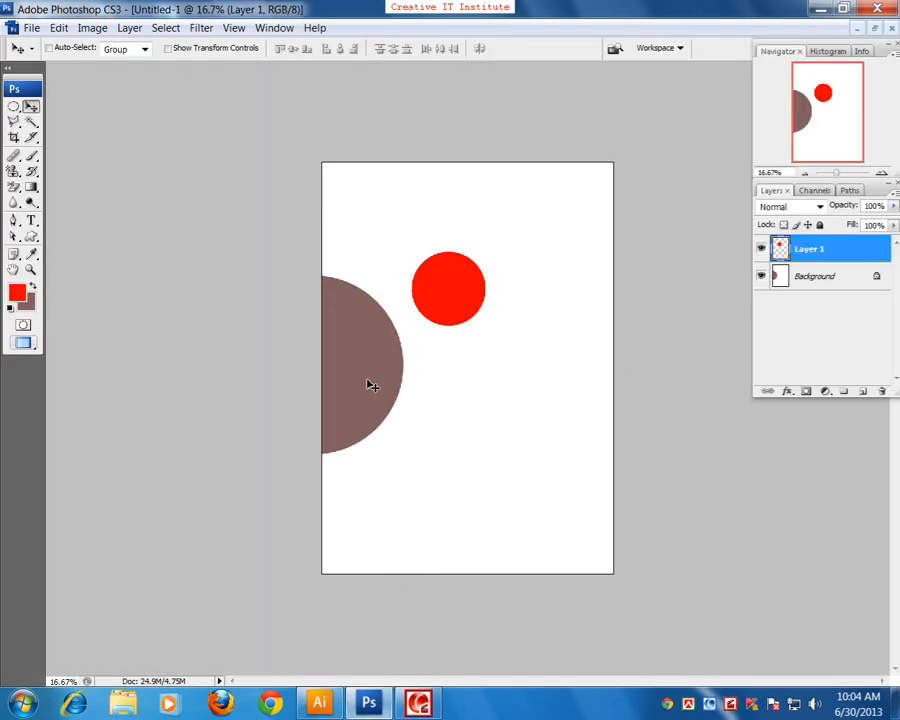
{"action": "left_click", "coordinate": [814, 277]}
{"action": "left_click_drag", "start_coordinate": [410, 437], "coordinate": [372, 410]}
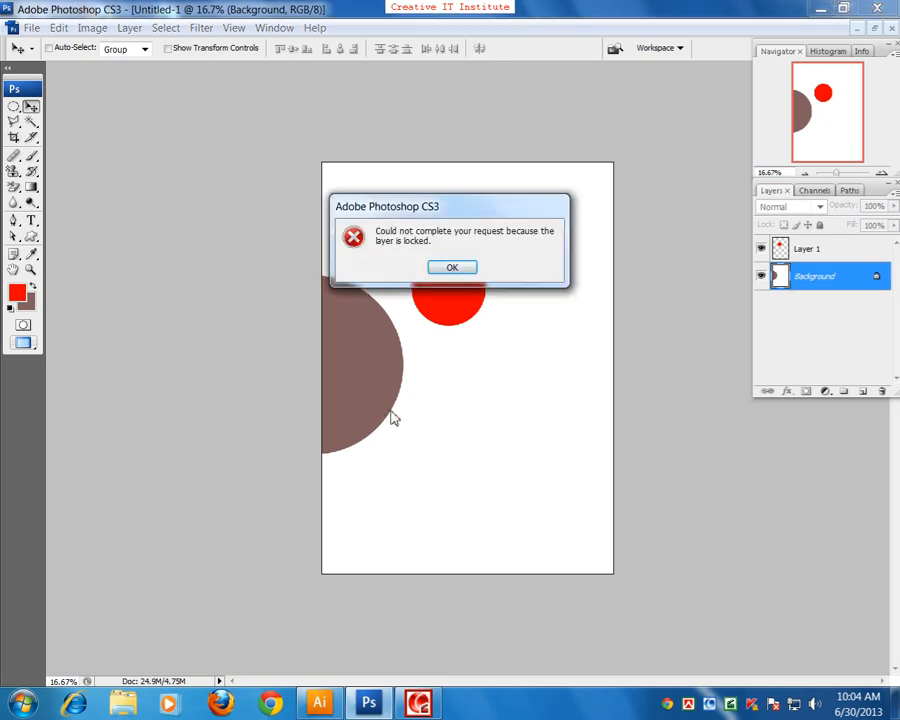
{"action": "left_click", "coordinate": [447, 270]}
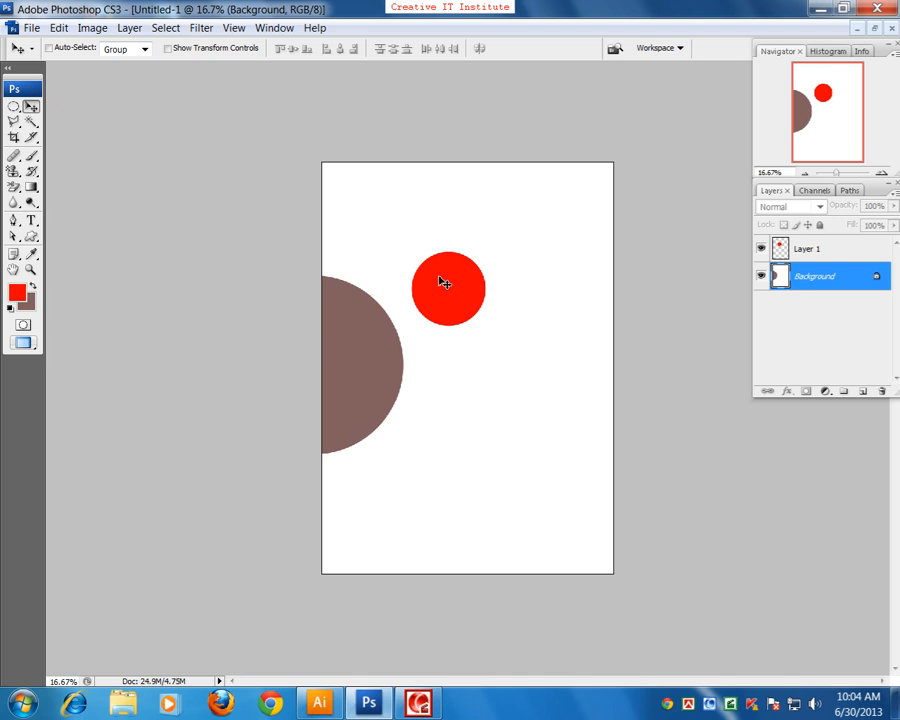
Step: Show the document in full screen mode with the menu bar and make Layer 1 the active layer
{"action": "key", "text": "f"}
{"action": "left_click_drag", "start_coordinate": [438, 276], "coordinate": [372, 386]}
{"action": "right_click", "coordinate": [375, 363]}
{"action": "left_click", "coordinate": [380, 367]}
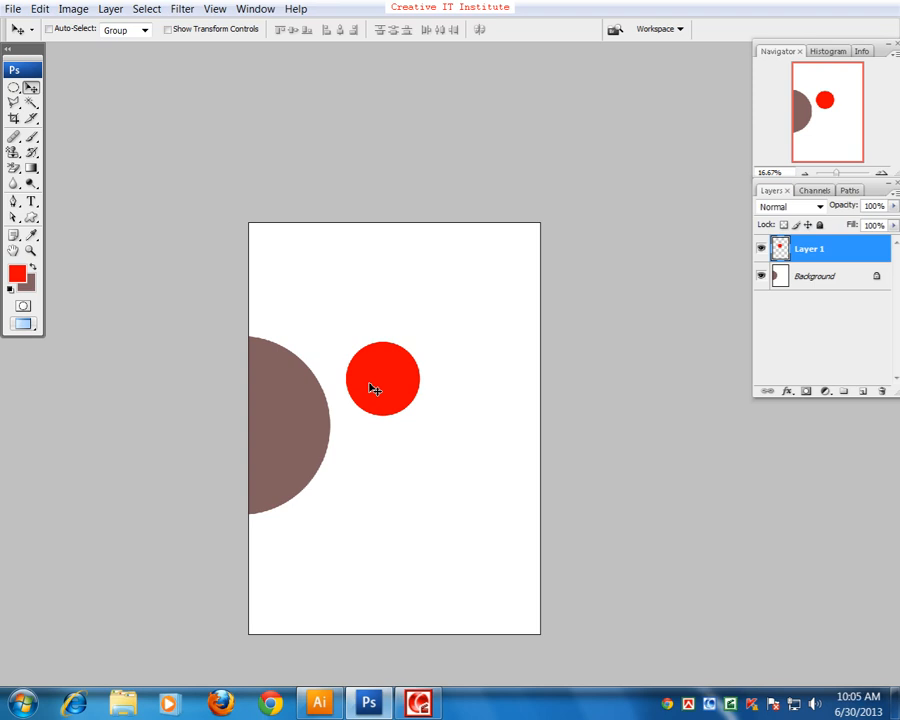
Step: Enlarge the red circle on Layer 1 with Free Transform into a big ellipse covering the page's lower-left area
{"action": "key", "text": "ctrl+t"}
{"action": "left_click_drag", "start_coordinate": [423, 423], "coordinate": [470, 440]}
{"action": "left_click_drag", "start_coordinate": [432, 401], "coordinate": [356, 541]}
{"action": "left_click_drag", "start_coordinate": [408, 352], "coordinate": [446, 314]}
{"action": "key", "text": "Return"}
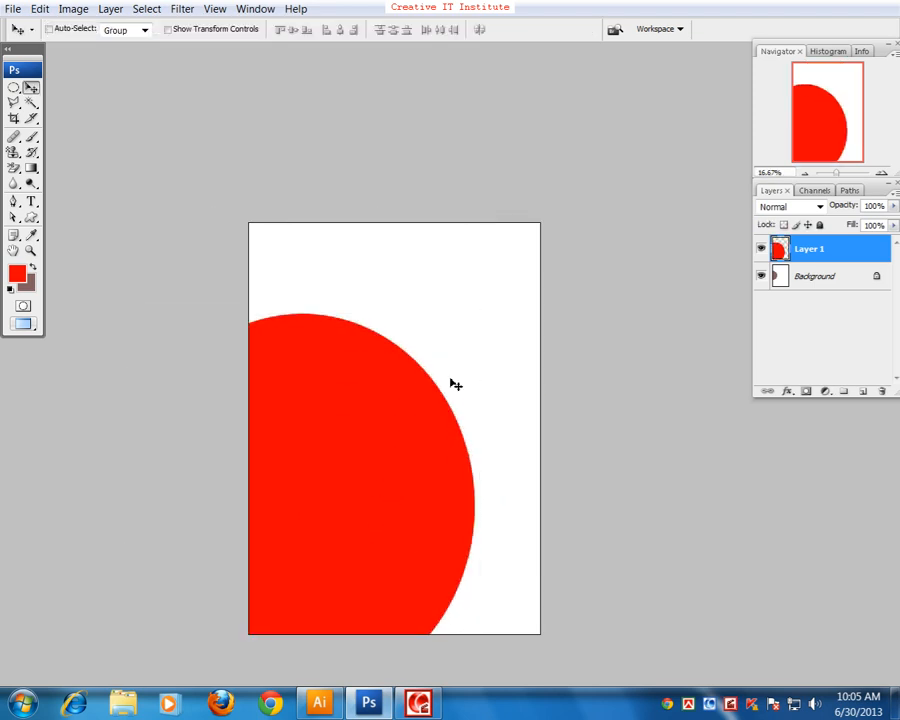
Step: Enlarge the red ellipse on Layer 1 with repeated Free Transform scaling and move it up until it covers most of the page
{"action": "scroll", "coordinate": [447, 391], "scroll_direction": "up", "scroll_amount": 3}
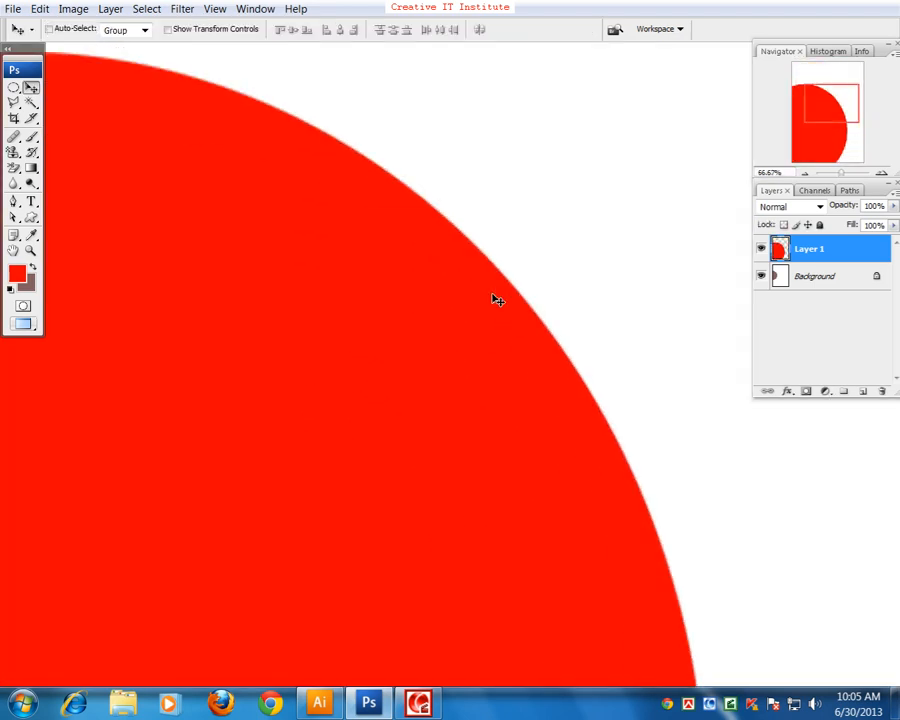
{"action": "scroll", "coordinate": [496, 296], "scroll_direction": "down", "scroll_amount": 4}
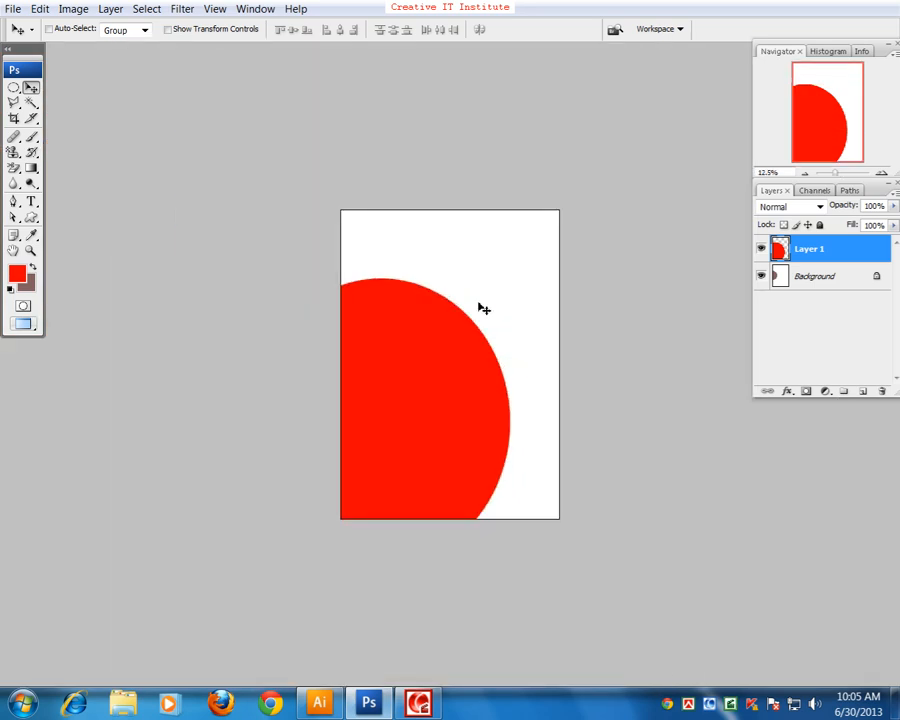
{"action": "left_click_drag", "start_coordinate": [462, 367], "coordinate": [422, 390]}
{"action": "key", "text": "ctrl+t"}
{"action": "left_click_drag", "start_coordinate": [469, 302], "coordinate": [436, 387]}
{"action": "left_click_drag", "start_coordinate": [435, 335], "coordinate": [506, 257]}
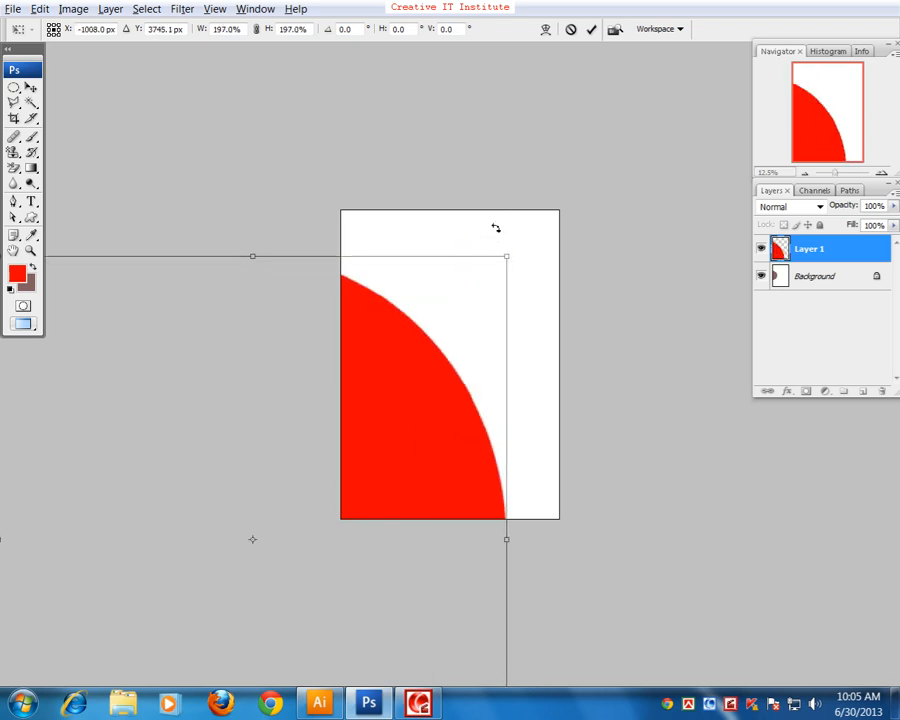
{"action": "left_click_drag", "start_coordinate": [432, 410], "coordinate": [431, 472]}
{"action": "left_click_drag", "start_coordinate": [510, 324], "coordinate": [516, 177]}
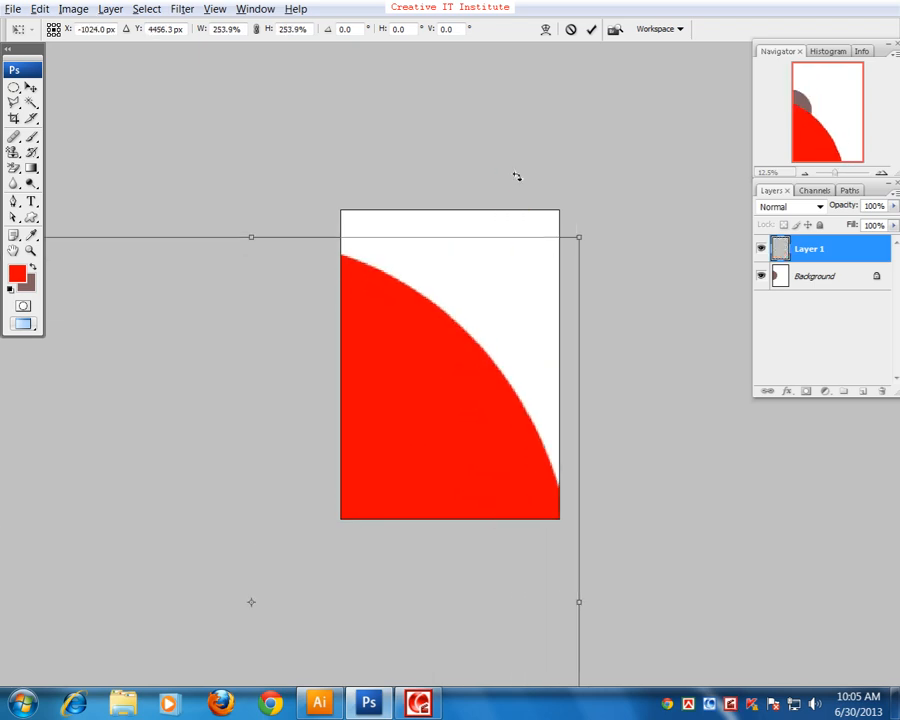
{"action": "left_click_drag", "start_coordinate": [471, 410], "coordinate": [423, 465]}
{"action": "left_click_drag", "start_coordinate": [537, 292], "coordinate": [600, 205]}
{"action": "left_click_drag", "start_coordinate": [422, 374], "coordinate": [372, 454]}
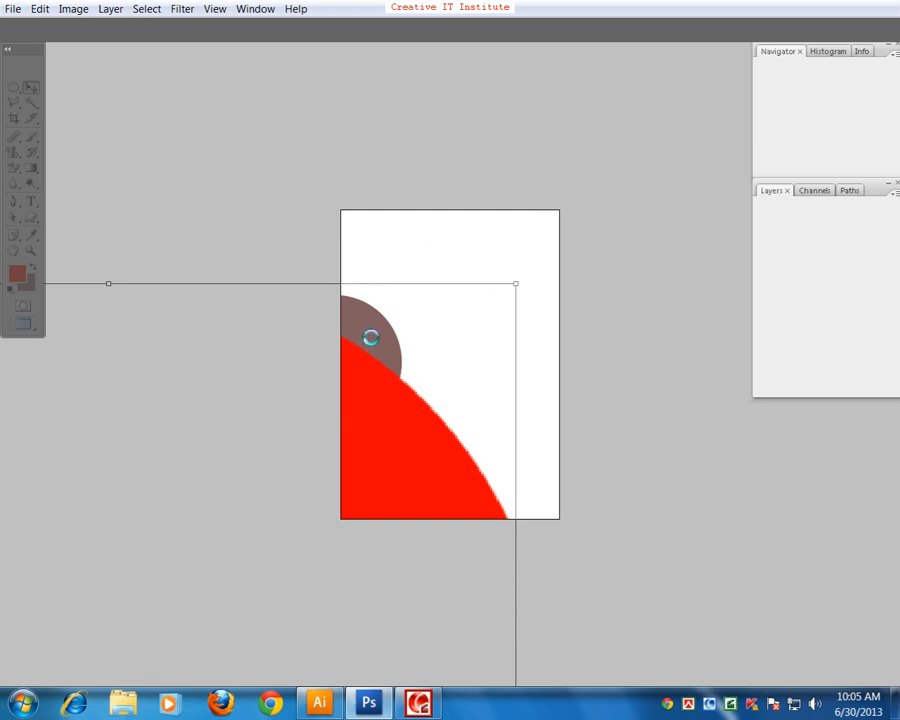
{"action": "left_click_drag", "start_coordinate": [381, 444], "coordinate": [461, 313]}
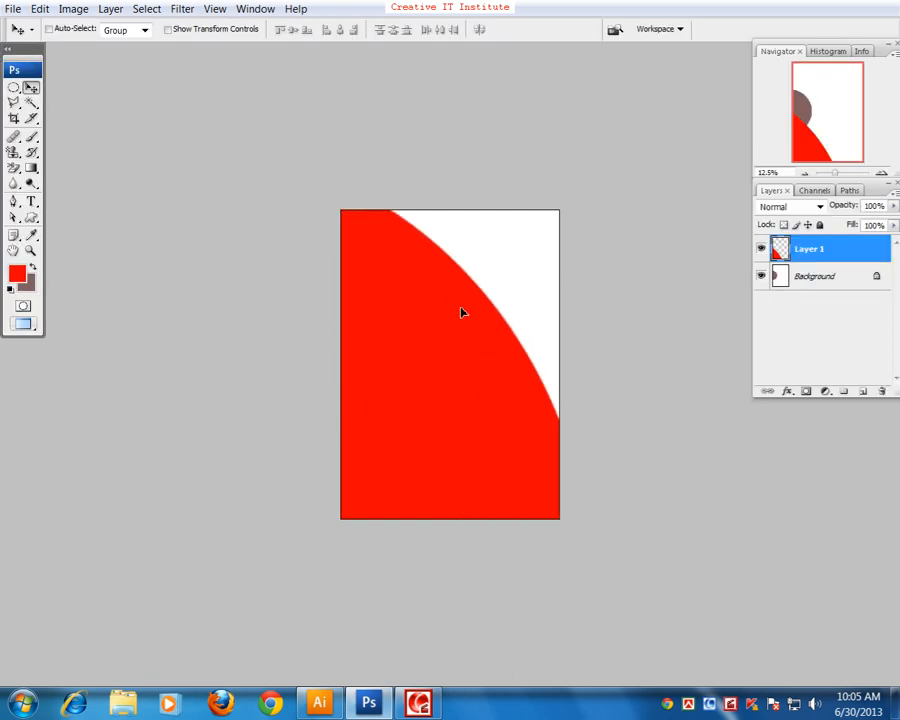
Step: Delete Layer 1 with the enlarged red ellipse, leaving only the Background layer
{"action": "key", "text": "ctrl+plus"}
{"action": "key", "text": "ctrl+minus"}
{"action": "key", "text": "ctrl+minus"}
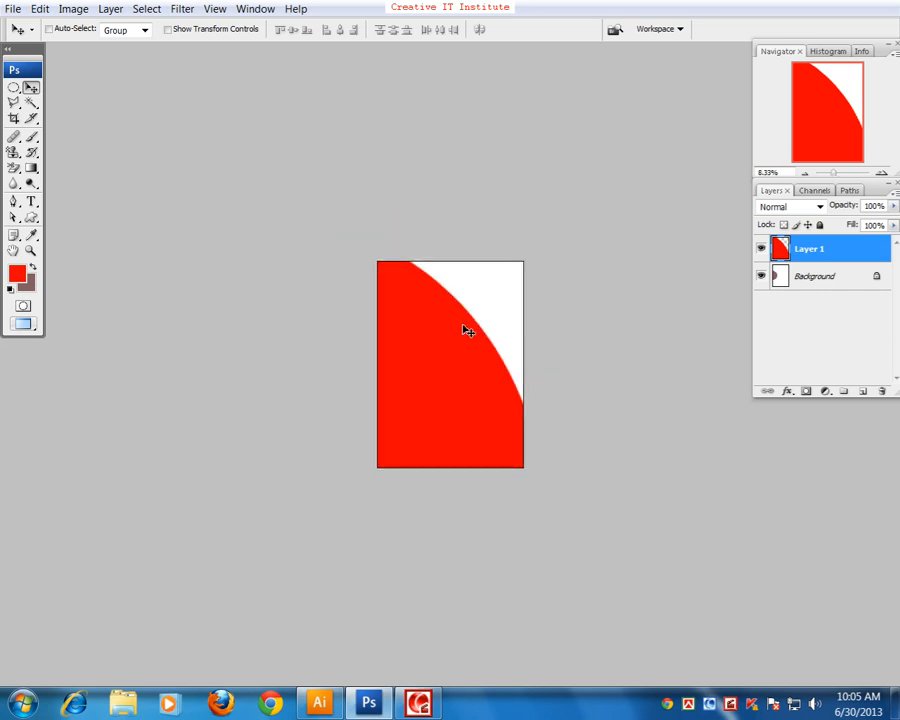
{"action": "key", "text": "Delete"}
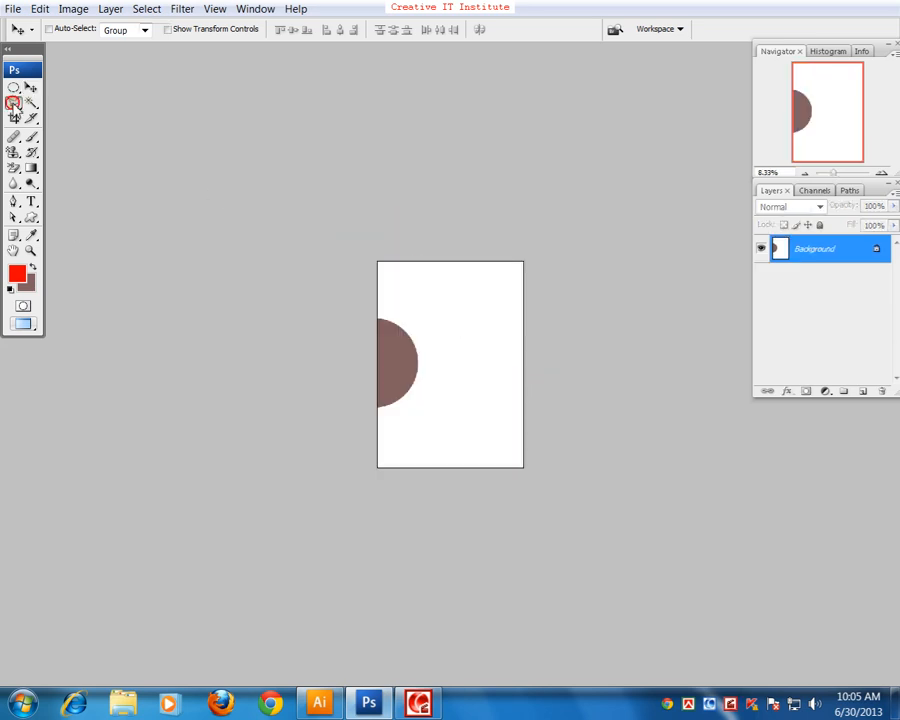
Step: Outline an irregular, star-like selection just beside the brown half circle with the Lasso tool
{"action": "left_click_drag", "start_coordinate": [13, 102], "coordinate": [44, 117]}
{"action": "left_click", "coordinate": [46, 104]}
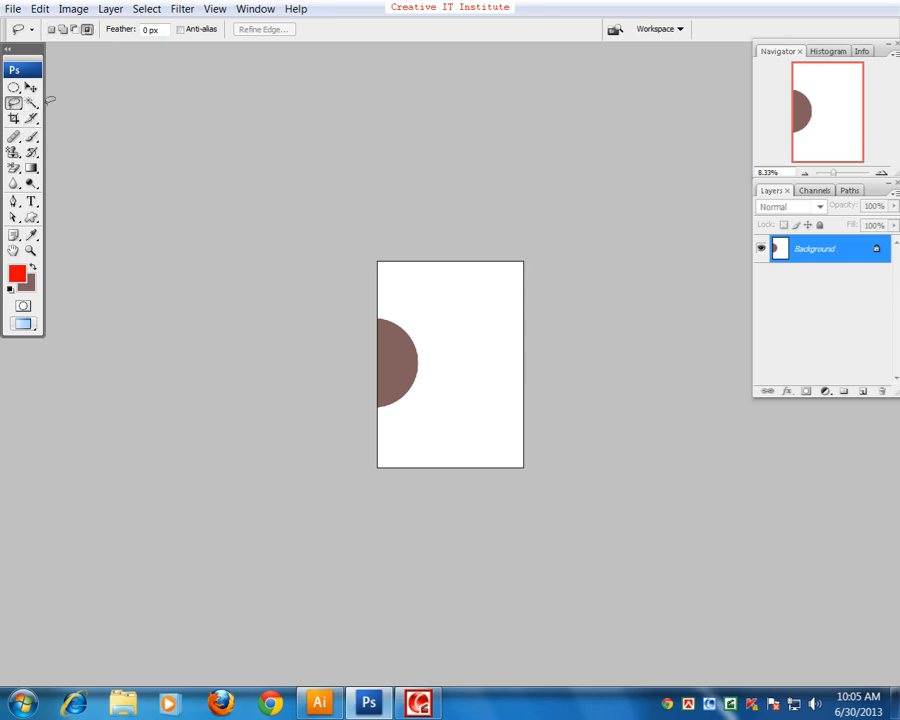
{"action": "left_click_drag", "start_coordinate": [414, 389], "coordinate": [420, 352]}
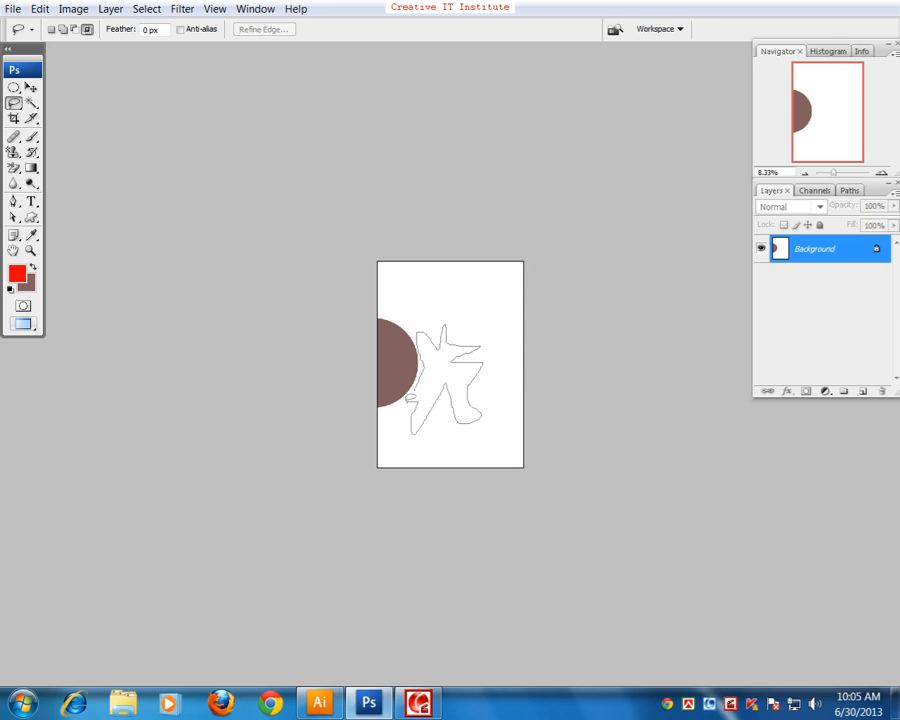
Step: Try filling the selection with red directly on the Background layer, deselect it, and undo both the deselection and the fill
{"action": "key", "text": "alt+BackSpace"}
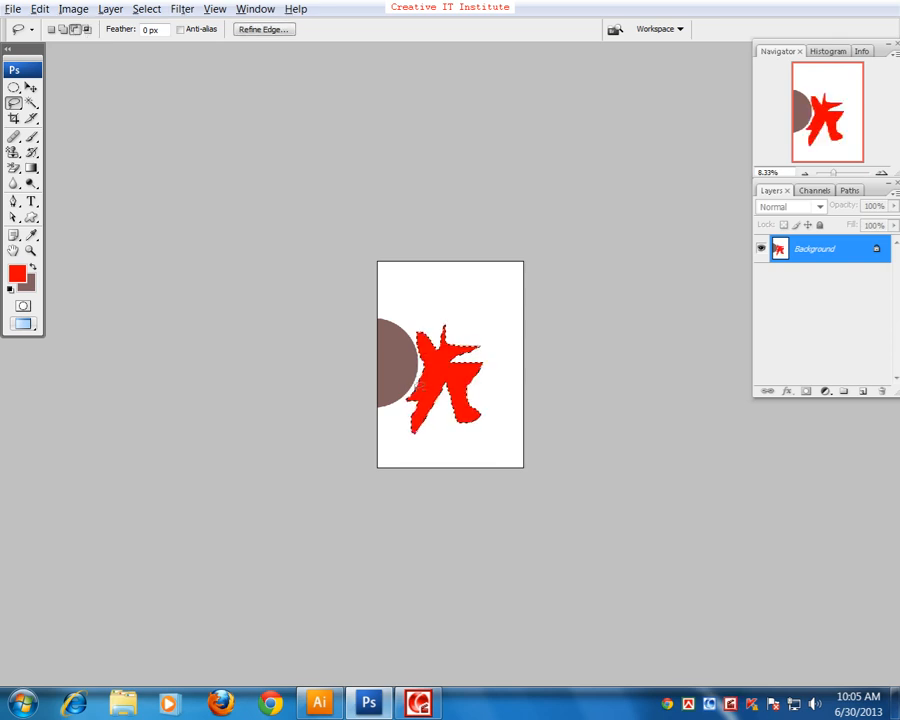
{"action": "left_click", "coordinate": [421, 398]}
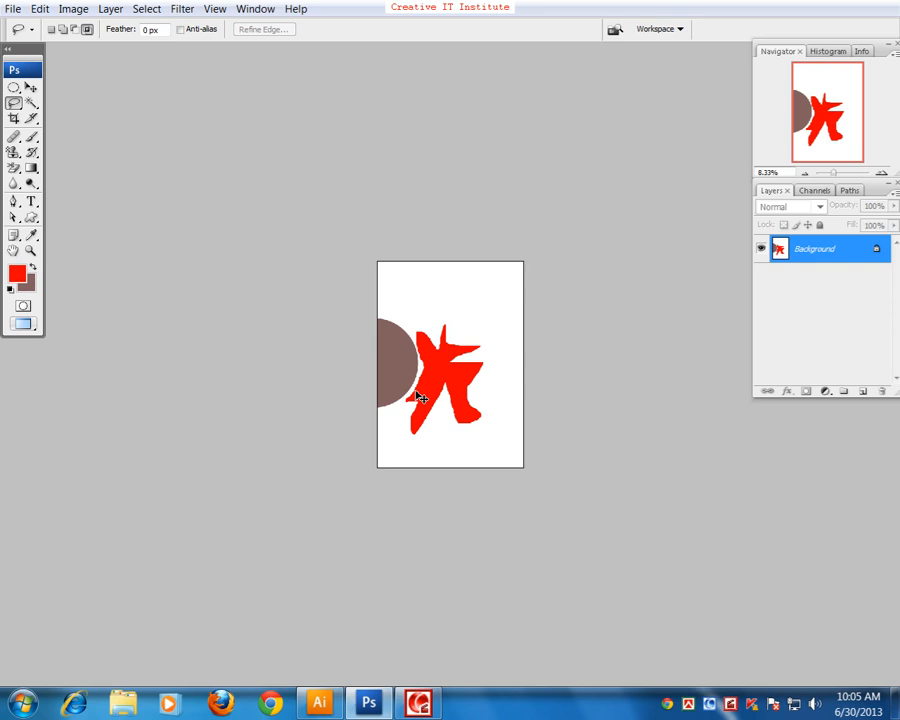
{"action": "left_click", "coordinate": [30, 87]}
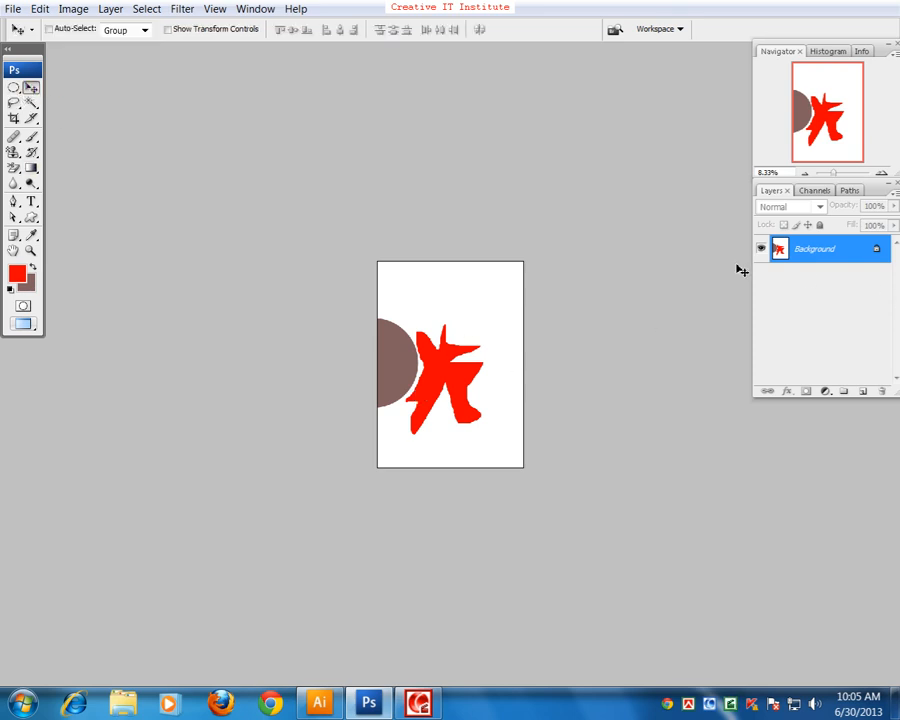
{"action": "key", "text": "ctrl+alt+z"}
{"action": "key", "text": "ctrl+alt+z"}
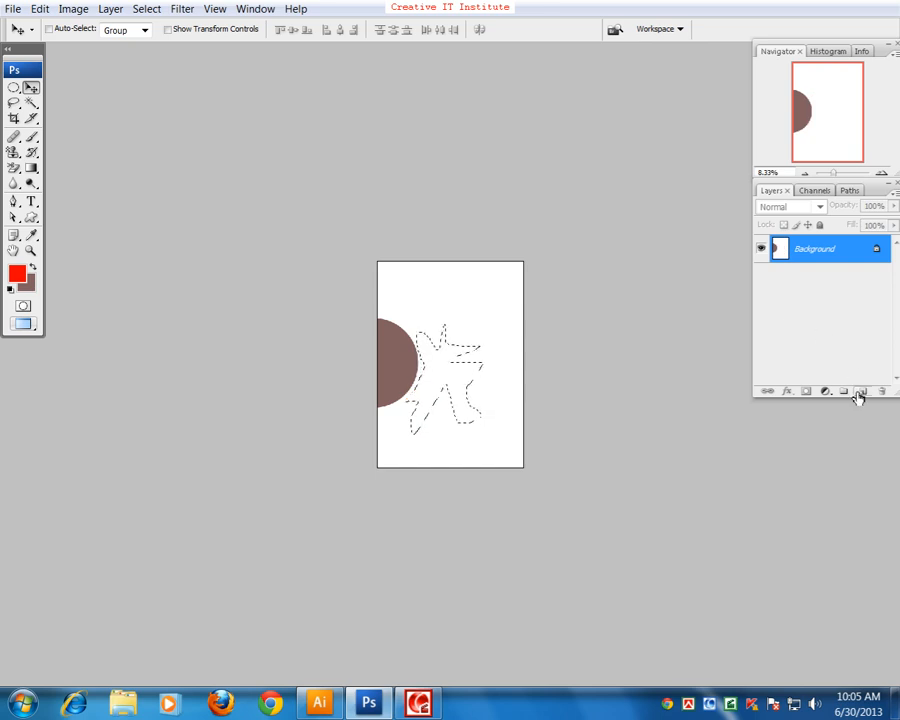
Step: Fill the irregular selection with red on a new layer and shrink the shape to a tiny size with Free Transform
{"action": "left_click", "coordinate": [860, 391]}
{"action": "key", "text": "alt+BackSpace"}
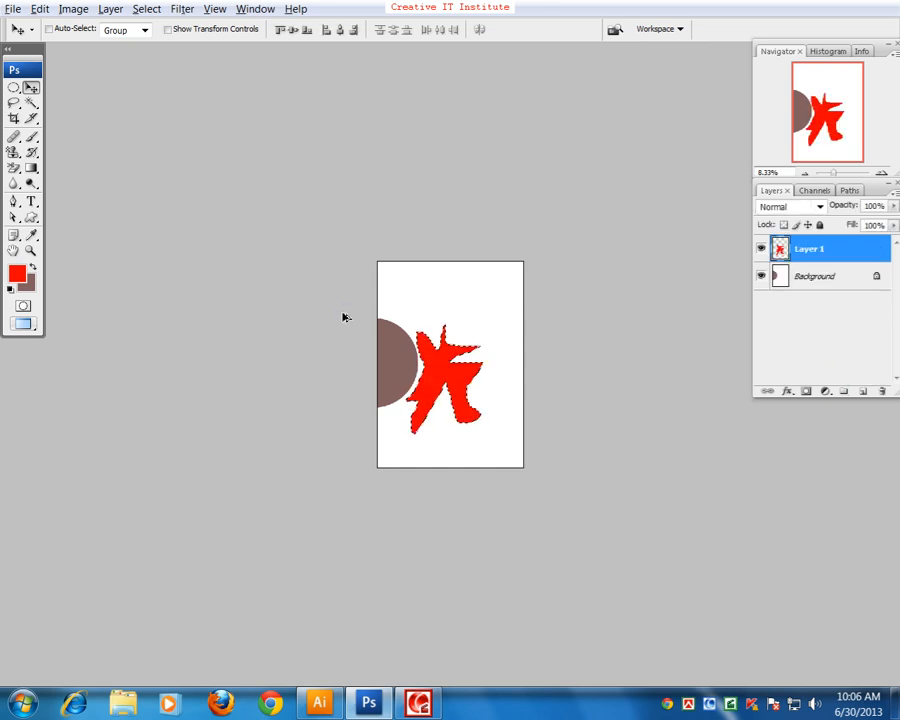
{"action": "key", "text": "ctrl+t"}
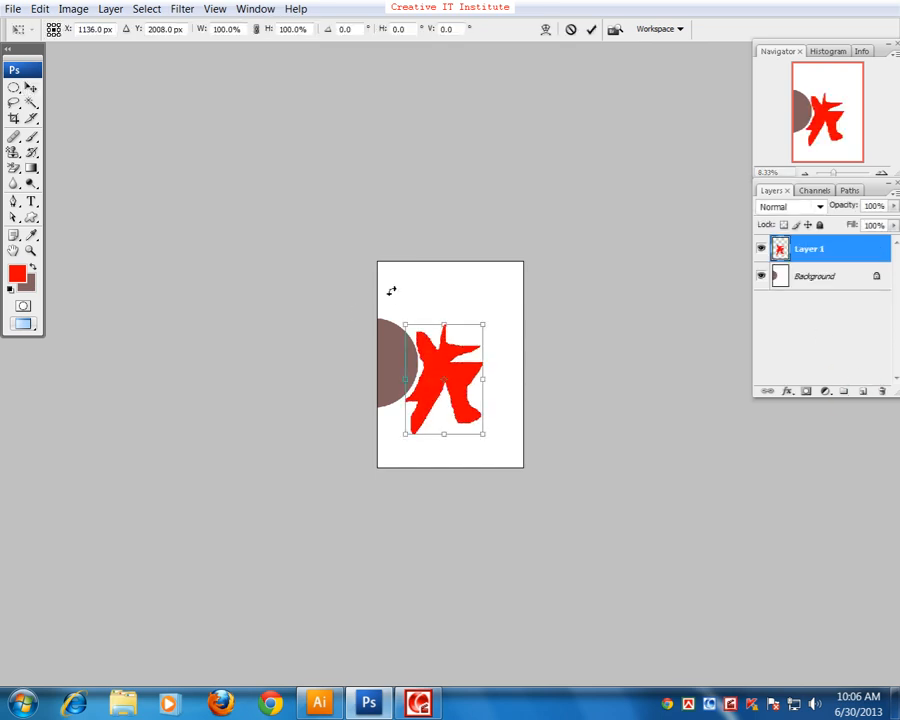
{"action": "left_click_drag", "start_coordinate": [476, 333], "coordinate": [458, 372]}
{"action": "key", "text": "Return"}
Step: Enlarge the tiny red shape with Free Transform until it nearly fills the page
{"action": "key", "text": "ctrl+t"}
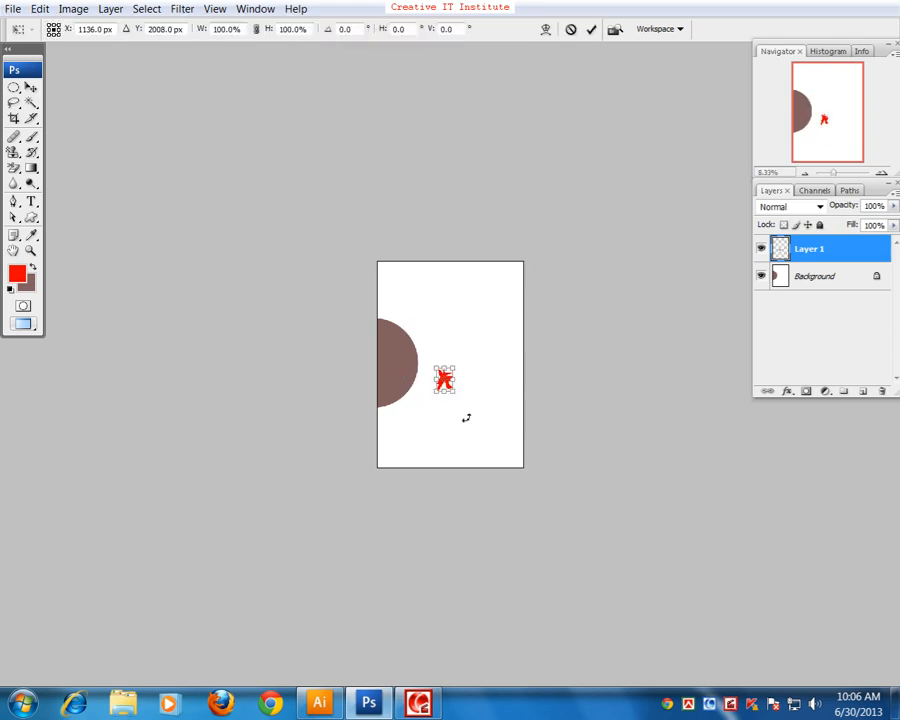
{"action": "left_click_drag", "start_coordinate": [459, 368], "coordinate": [500, 269]}
{"action": "key", "text": "Return"}
Step: Examine the edge quality of the enlarged red shape at up to 400% magnification, then view the whole page again
{"action": "key", "text": "ctrl+plus"}
{"action": "key", "text": "ctrl+plus"}
{"action": "key", "text": "ctrl+plus"}
{"action": "key", "text": "ctrl+plus"}
{"action": "key", "text": "ctrl+plus"}
{"action": "key", "text": "ctrl+plus"}
{"action": "key", "text": "ctrl+plus"}
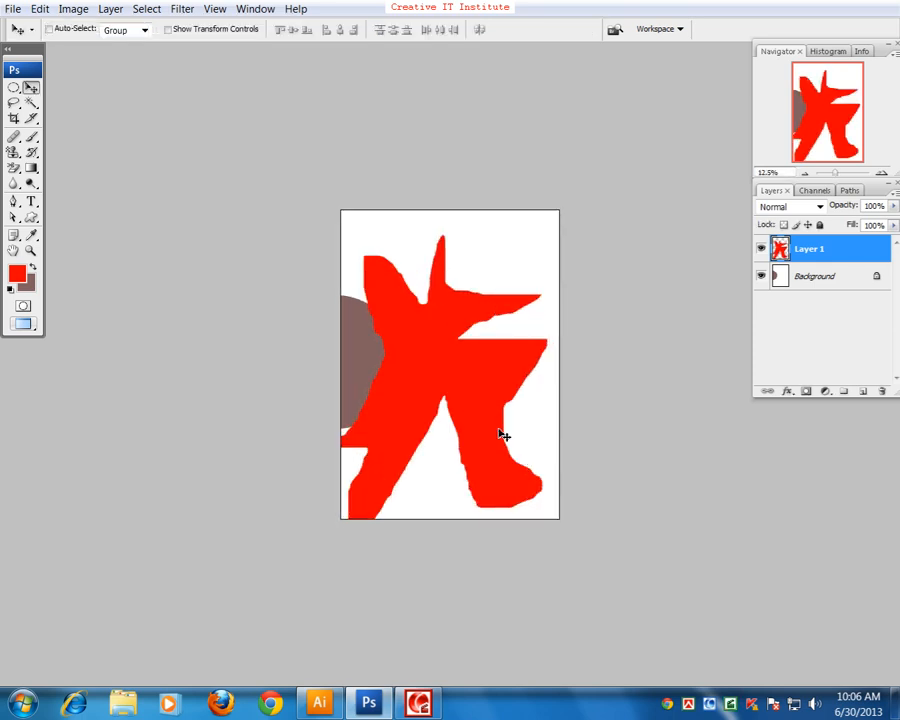
{"action": "key", "text": "space"}
{"action": "left_click_drag", "start_coordinate": [513, 330], "coordinate": [130, 567]}
{"action": "left_click_drag", "start_coordinate": [480, 380], "coordinate": [303, 620]}
{"action": "key", "text": "ctrl+plus"}
{"action": "key", "text": "ctrl+plus"}
{"action": "key", "text": "ctrl+plus"}
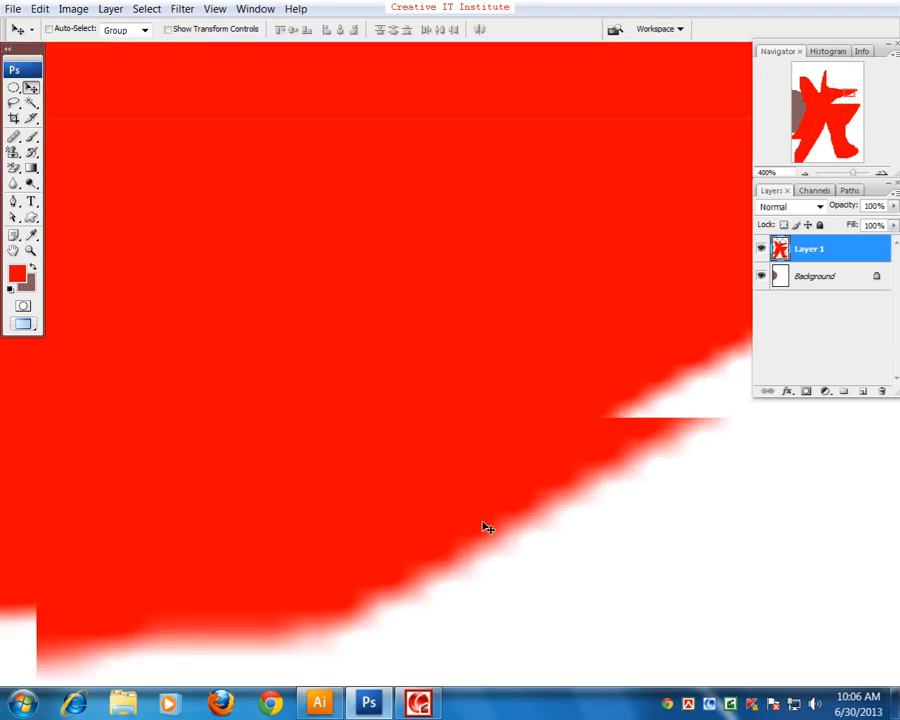
{"action": "key", "text": "ctrl+minus"}
{"action": "key", "text": "ctrl+minus"}
{"action": "key", "text": "ctrl+minus"}
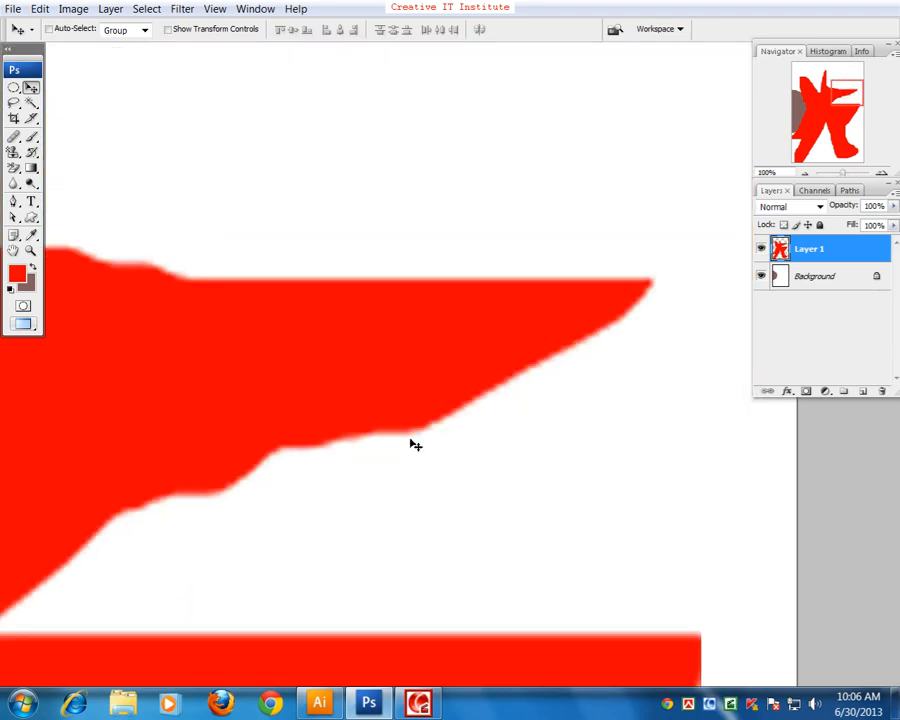
{"action": "key", "text": "ctrl+plus"}
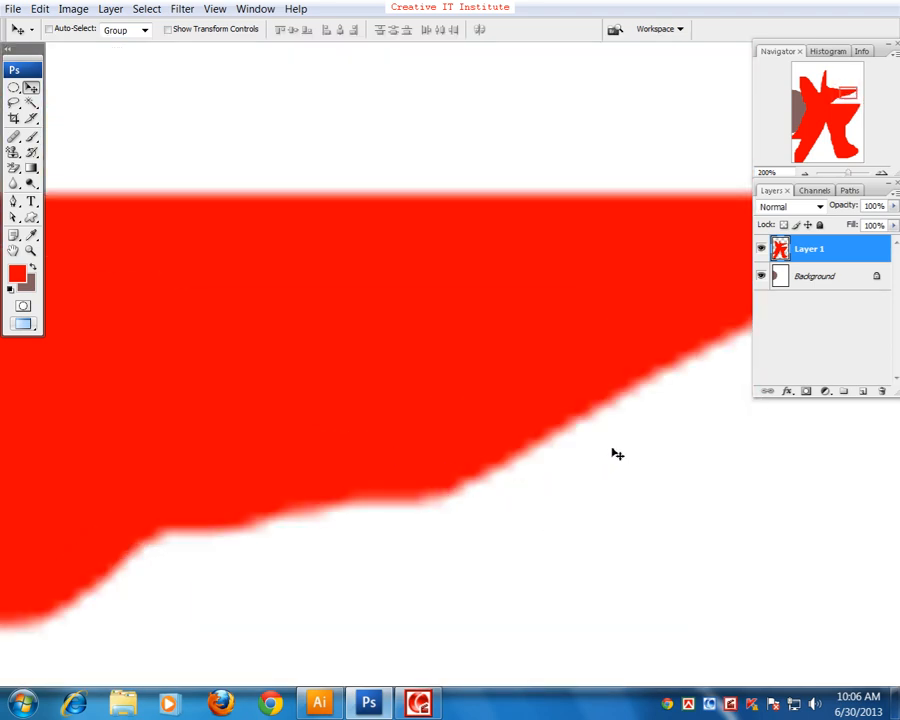
{"action": "key", "text": "ctrl+minus"}
{"action": "key", "text": "ctrl+minus"}
{"action": "key", "text": "ctrl+minus"}
{"action": "key", "text": "ctrl+minus"}
{"action": "key", "text": "ctrl+minus"}
{"action": "key", "text": "ctrl+minus"}
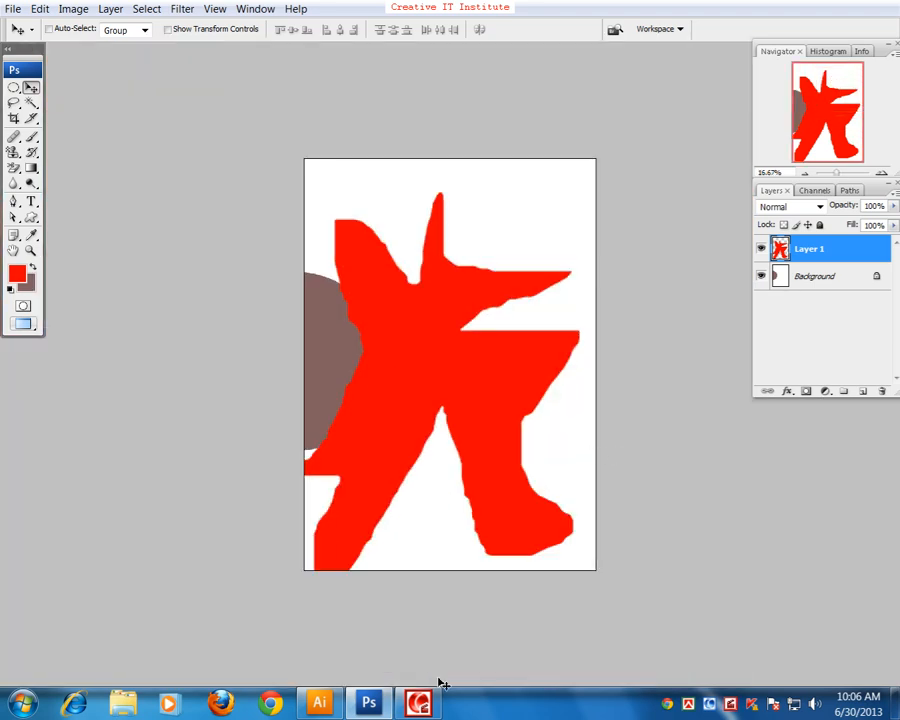
Step: Switch to Adobe Illustrator, move the red circle to the upper part of the artboard and deselect it
{"action": "left_click", "coordinate": [328, 701]}
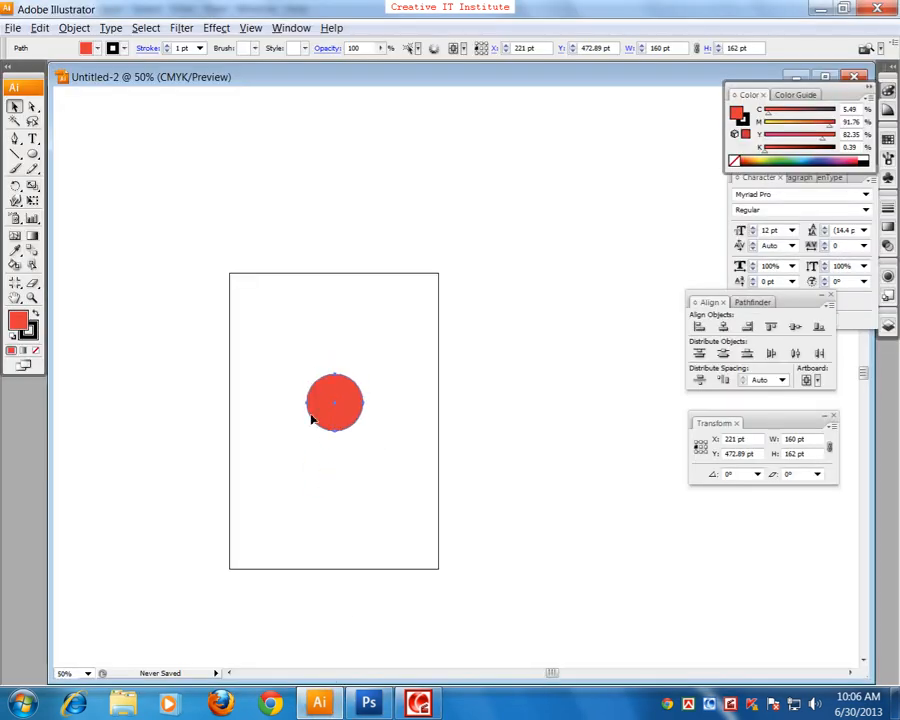
{"action": "left_click_drag", "start_coordinate": [311, 420], "coordinate": [316, 352]}
{"action": "left_click", "coordinate": [227, 376]}
Step: Draw a closed, irregular star-like red shape about 226 x 215 pt below the circle with the Pen tool
{"action": "left_click", "coordinate": [14, 139]}
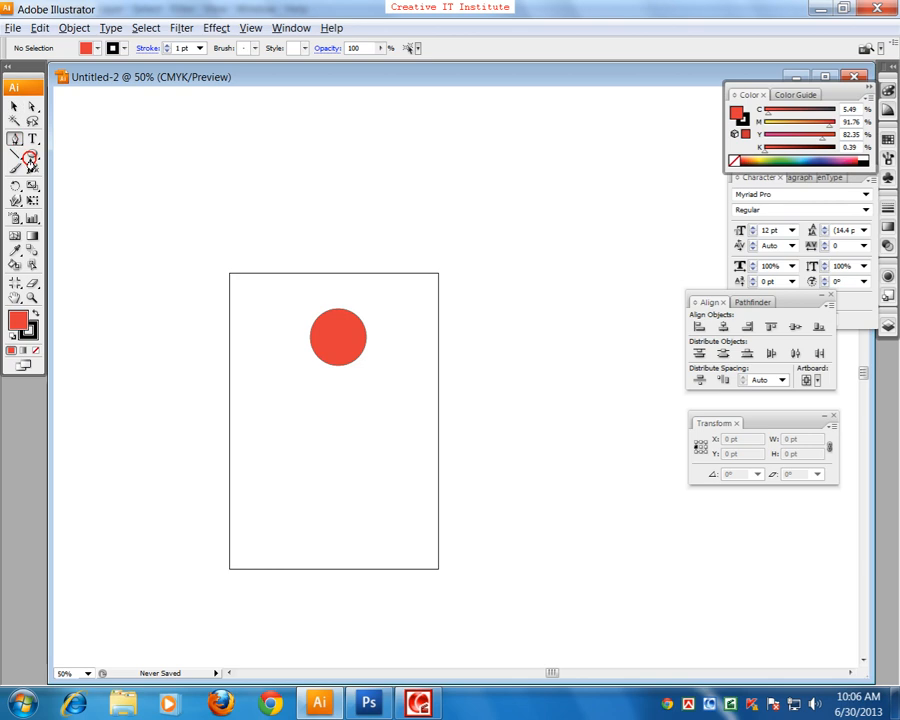
{"action": "left_click_drag", "start_coordinate": [281, 439], "coordinate": [310, 413]}
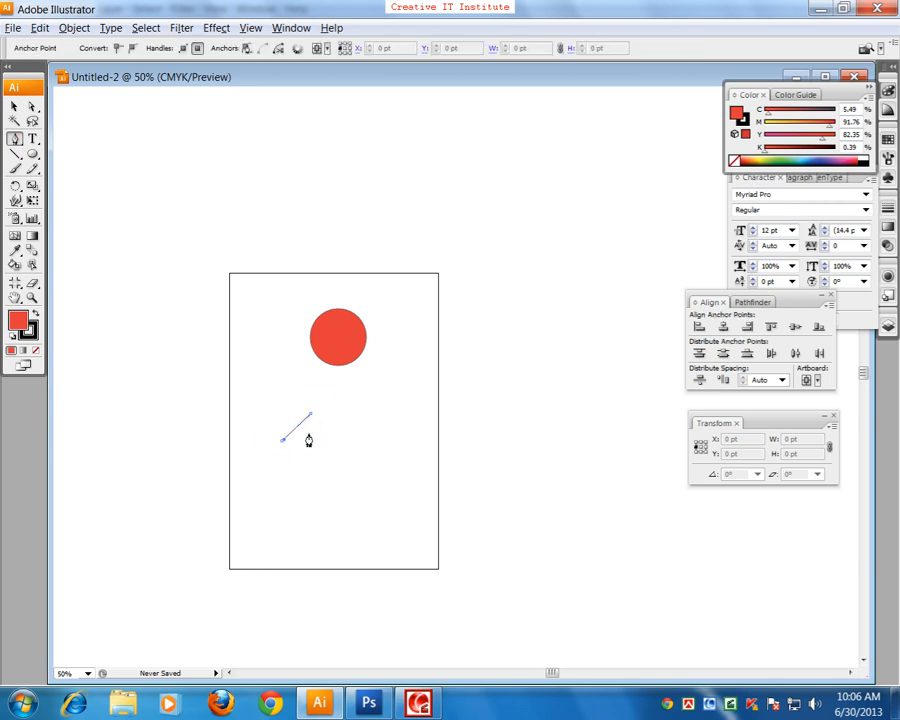
{"action": "key", "text": "ctrl+equal"}
{"action": "left_click_drag", "start_coordinate": [249, 464], "coordinate": [277, 420]}
{"action": "left_click_drag", "start_coordinate": [336, 415], "coordinate": [254, 471]}
{"action": "left_click_drag", "start_coordinate": [248, 463], "coordinate": [230, 432]}
{"action": "left_click_drag", "start_coordinate": [237, 416], "coordinate": [250, 416]}
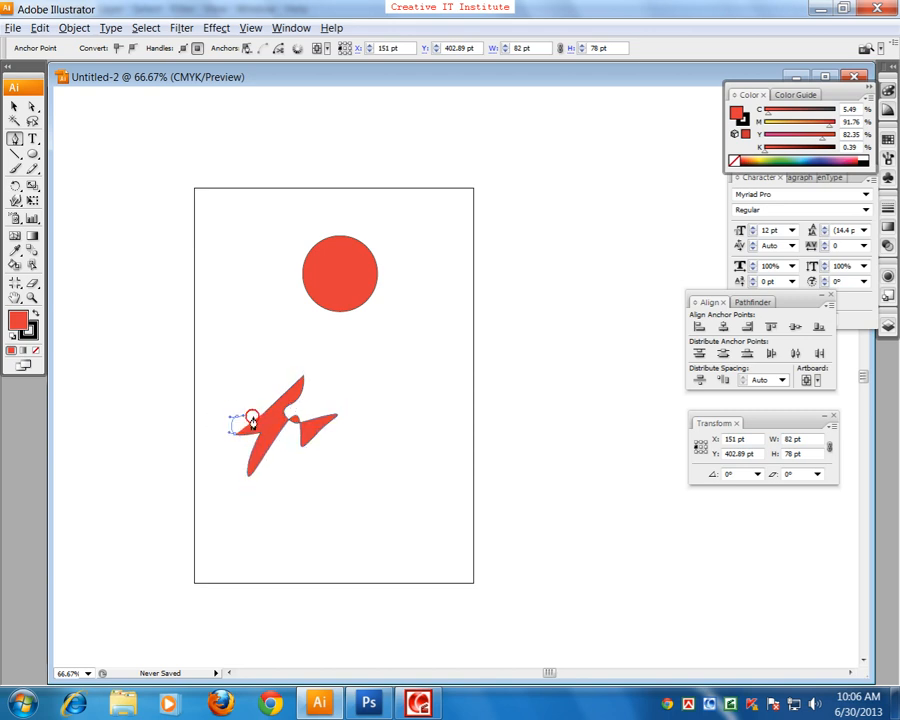
{"action": "left_click", "coordinate": [256, 416]}
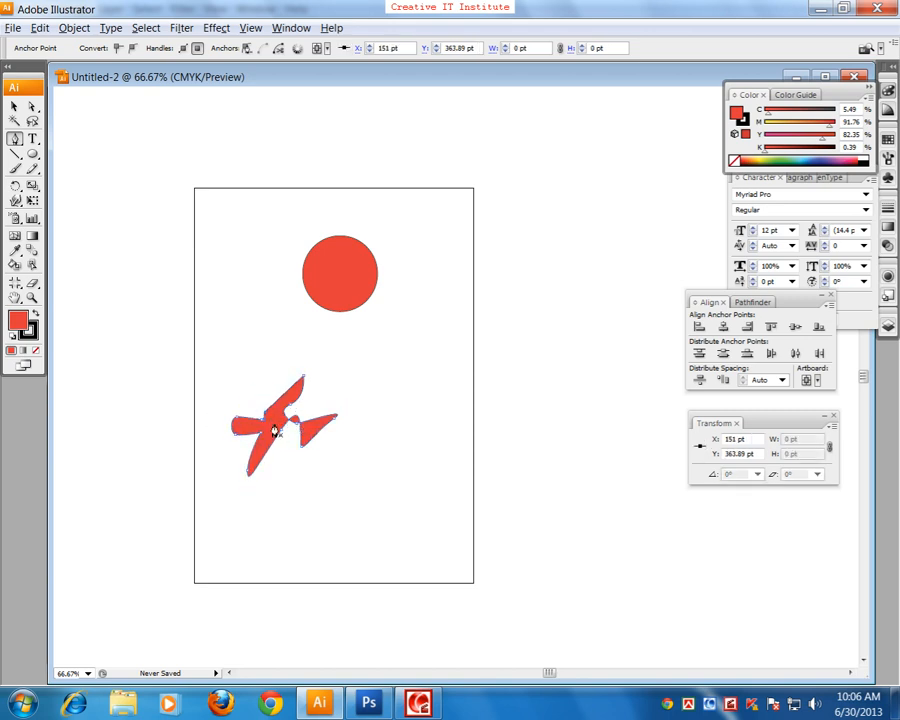
Step: Select the irregular pen-drawn shape, scale it down around its centre to a tiny size and deselect it
{"action": "left_click", "coordinate": [14, 107]}
{"action": "left_click", "coordinate": [109, 197]}
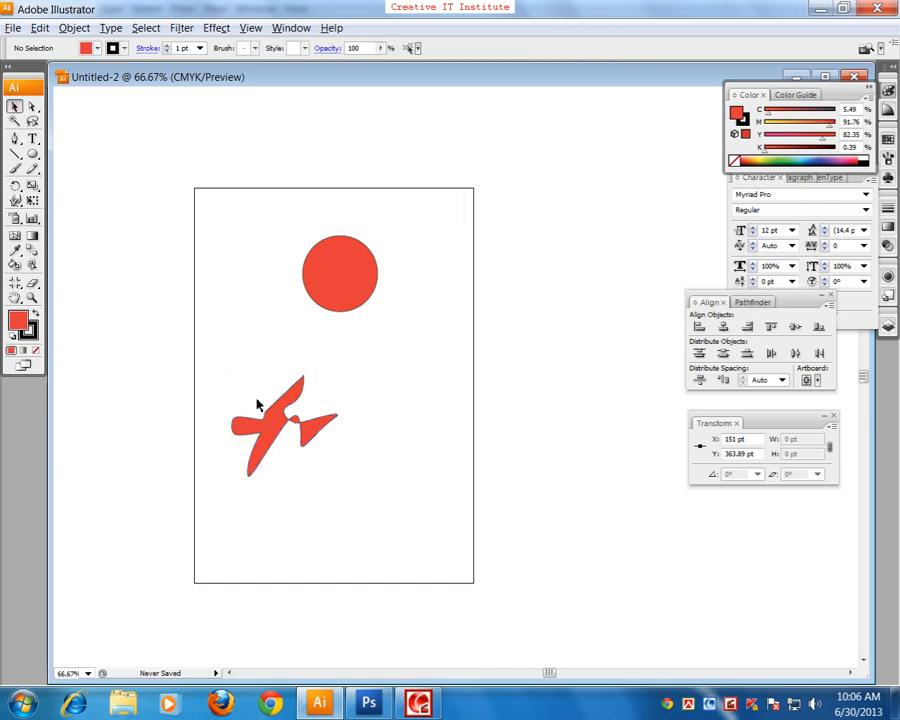
{"action": "left_click", "coordinate": [290, 419]}
{"action": "left_click_drag", "start_coordinate": [333, 382], "coordinate": [304, 428]}
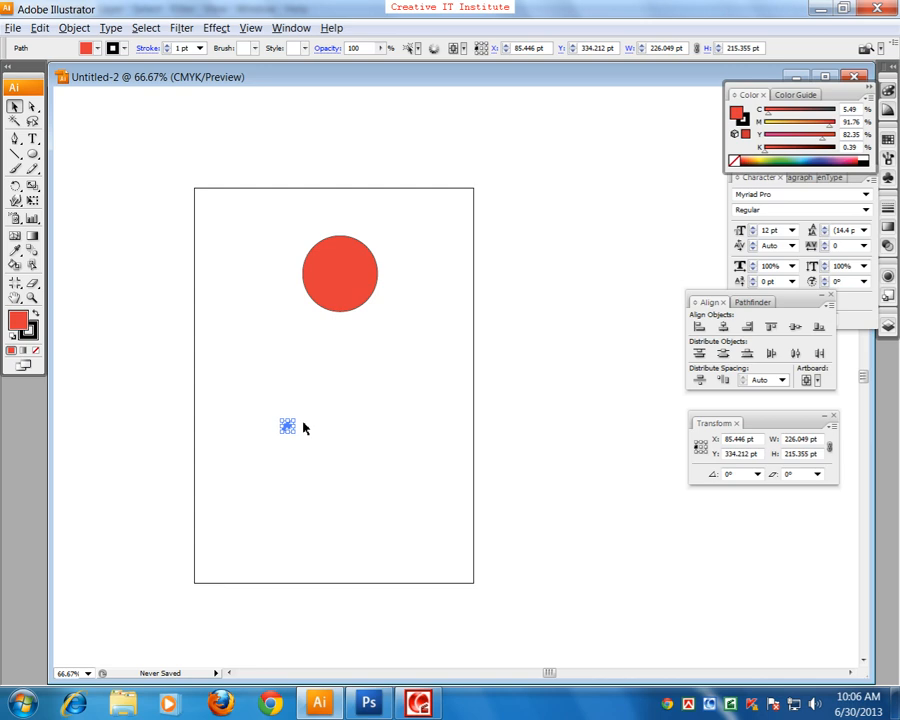
{"action": "left_click", "coordinate": [311, 455]}
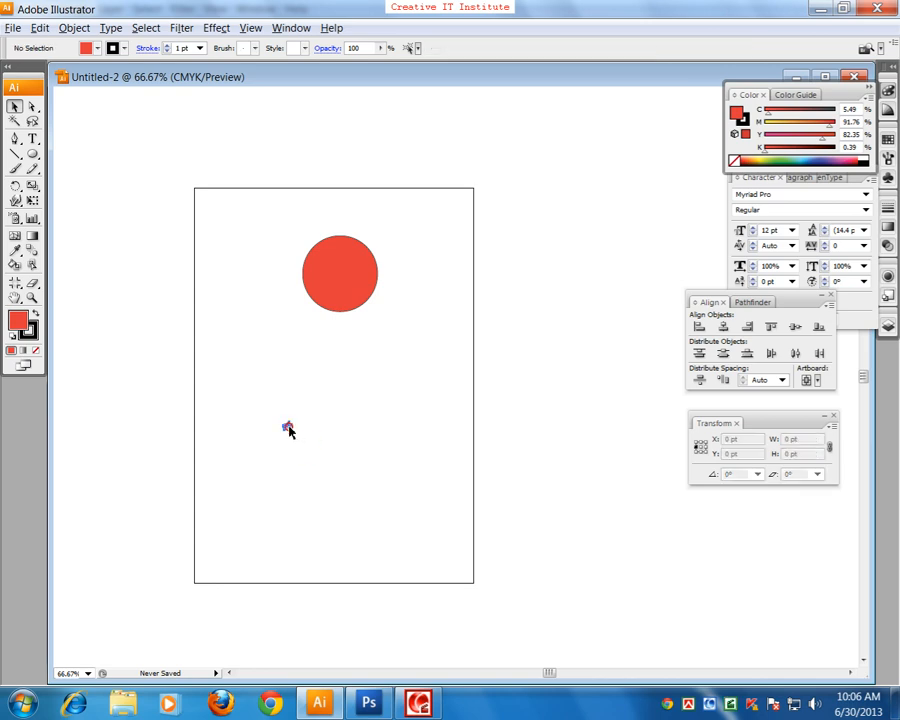
Step: Scale the tiny pen-drawn shape up well beyond the artboard, to about 2017 x 1922 pt
{"action": "left_click", "coordinate": [288, 428]}
{"action": "left_click_drag", "start_coordinate": [292, 422], "coordinate": [519, 204]}
{"action": "left_click_drag", "start_coordinate": [492, 392], "coordinate": [334, 484]}
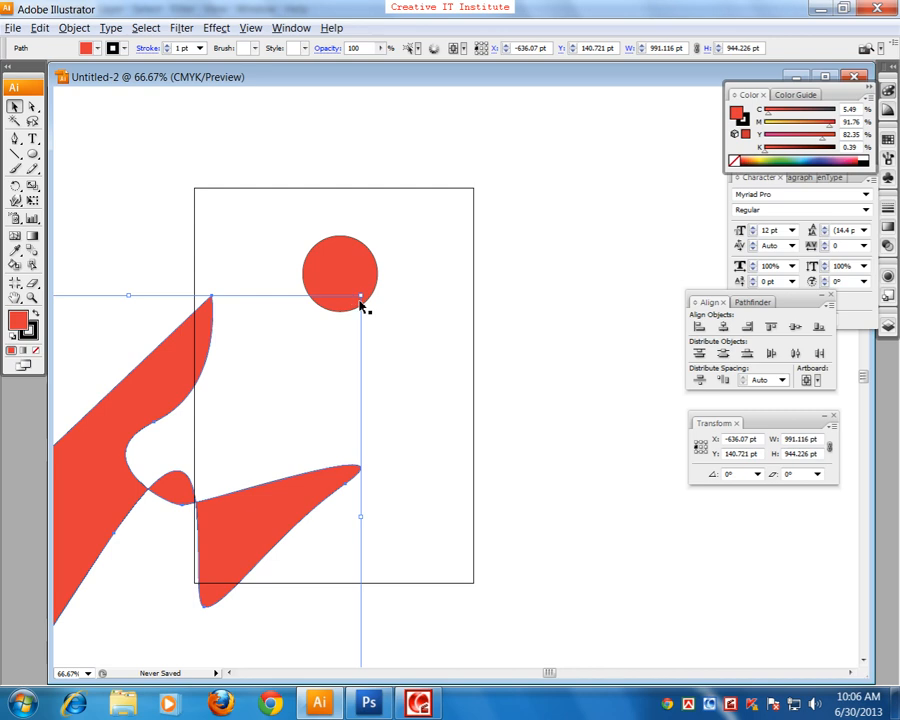
{"action": "left_click", "coordinate": [362, 299], "text": "shift"}
{"action": "left_click", "coordinate": [344, 500]}
{"action": "left_click", "coordinate": [320, 496]}
{"action": "left_click_drag", "start_coordinate": [362, 298], "coordinate": [543, 128]}
Step: Examine the edge quality of the enlarged pen-drawn shape at up to 400% magnification
{"action": "left_click_drag", "start_coordinate": [507, 454], "coordinate": [301, 368]}
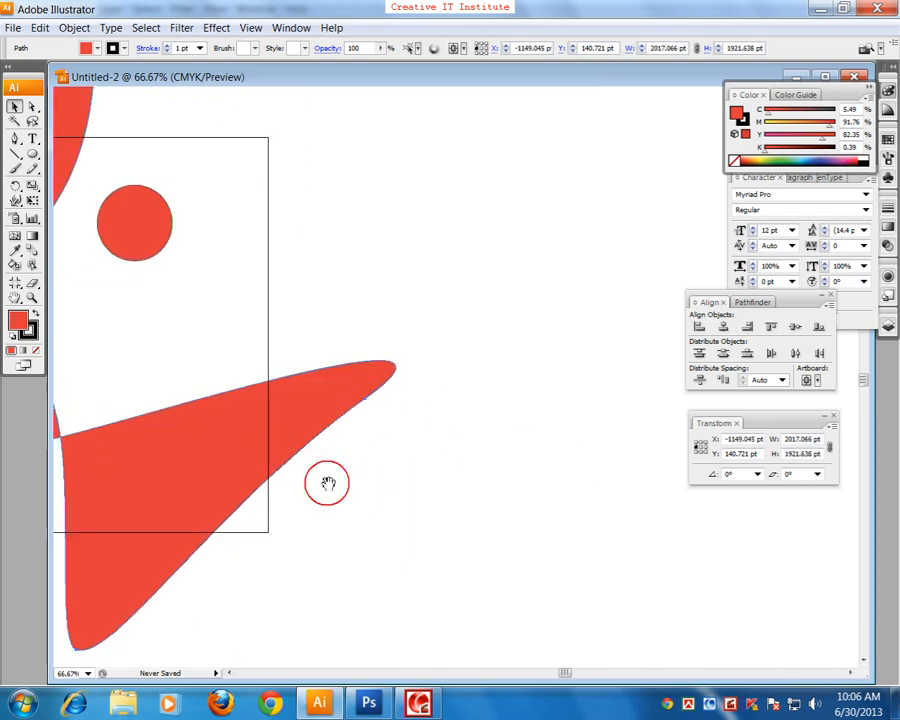
{"action": "left_click", "coordinate": [281, 477]}
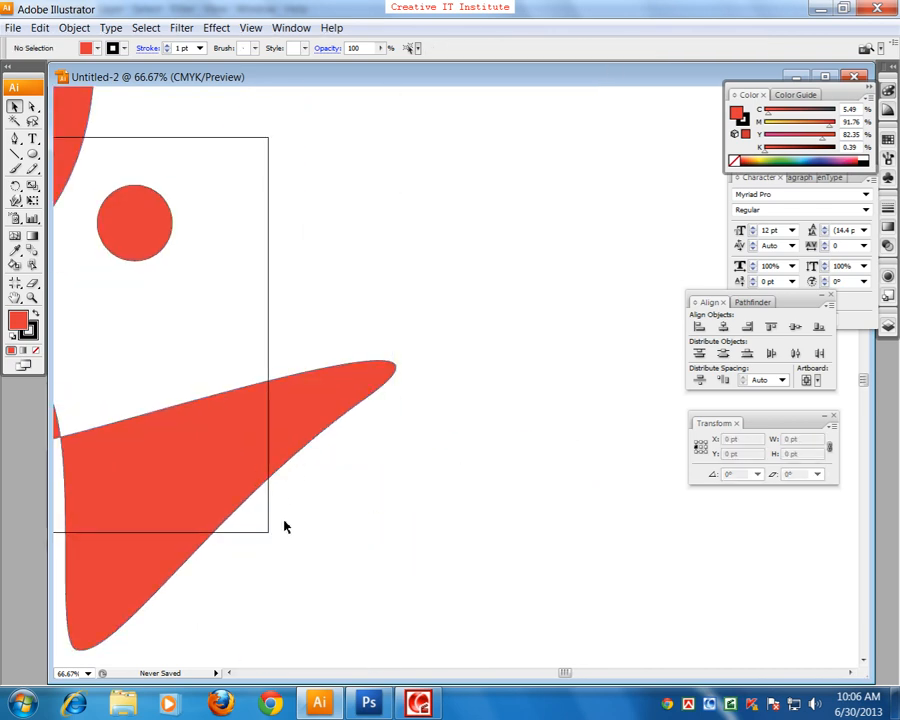
{"action": "left_click", "coordinate": [254, 478]}
{"action": "key", "text": "ctrl+plus"}
{"action": "key", "text": "ctrl+plus"}
{"action": "key", "text": "ctrl+plus"}
{"action": "key", "text": "ctrl+plus"}
{"action": "key", "text": "ctrl+plus"}
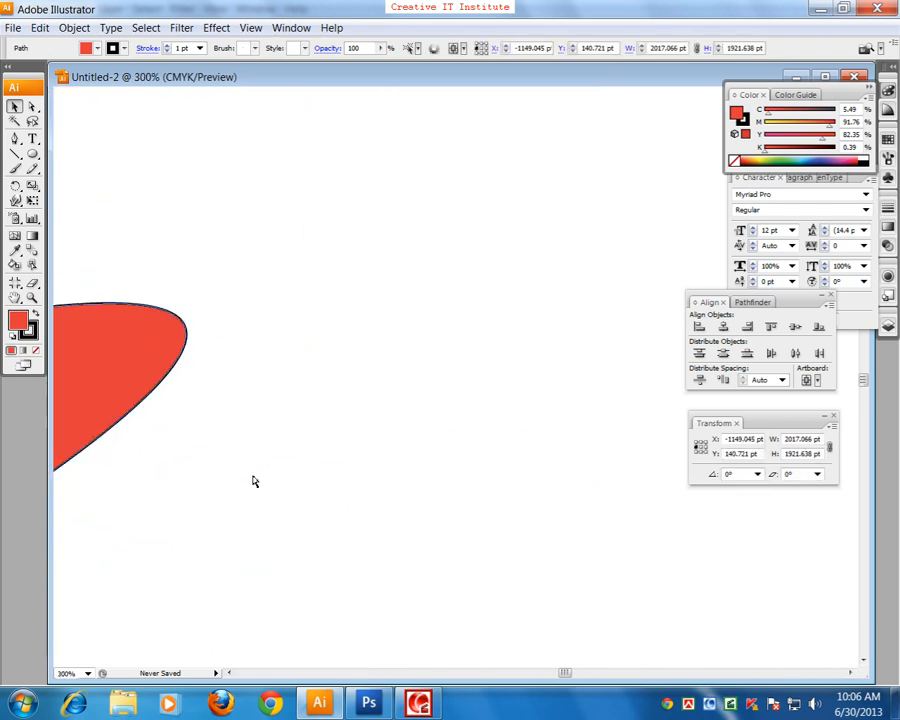
{"action": "left_click_drag", "start_coordinate": [240, 492], "coordinate": [556, 524]}
{"action": "mouse_move", "coordinate": [273, 576]}
{"action": "left_mouse_down"}
{"action": "mouse_move", "coordinate": [439, 534]}
{"action": "mouse_move", "coordinate": [490, 505]}
{"action": "left_mouse_up"}
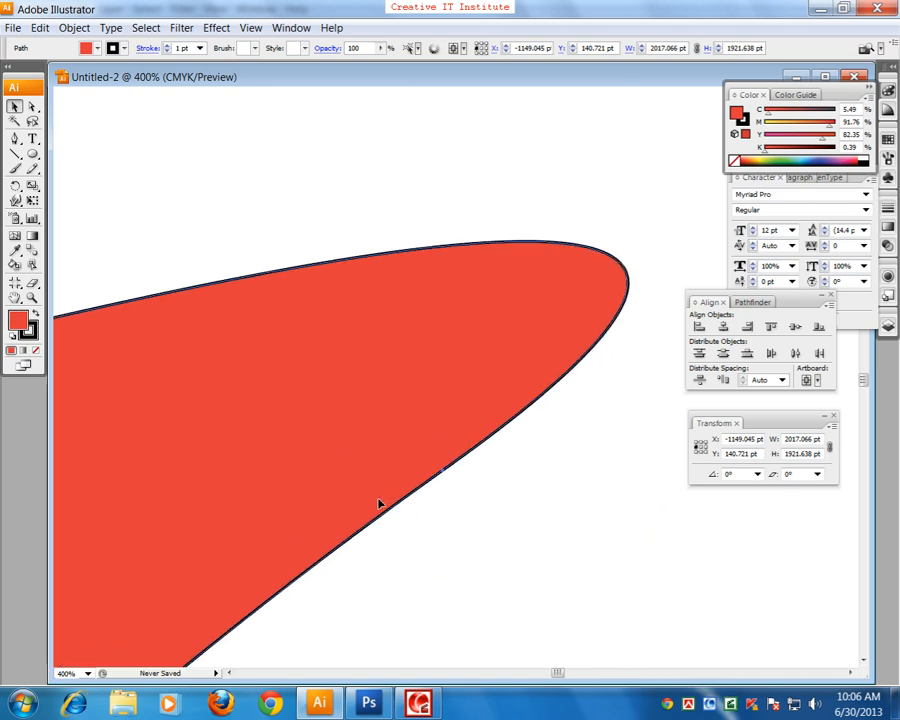
Step: Remove the black stroke from the enlarged pen-drawn shape, make its fill the active colour attribute and deselect the shape
{"action": "left_click", "coordinate": [31, 338]}
{"action": "left_click", "coordinate": [37, 351]}
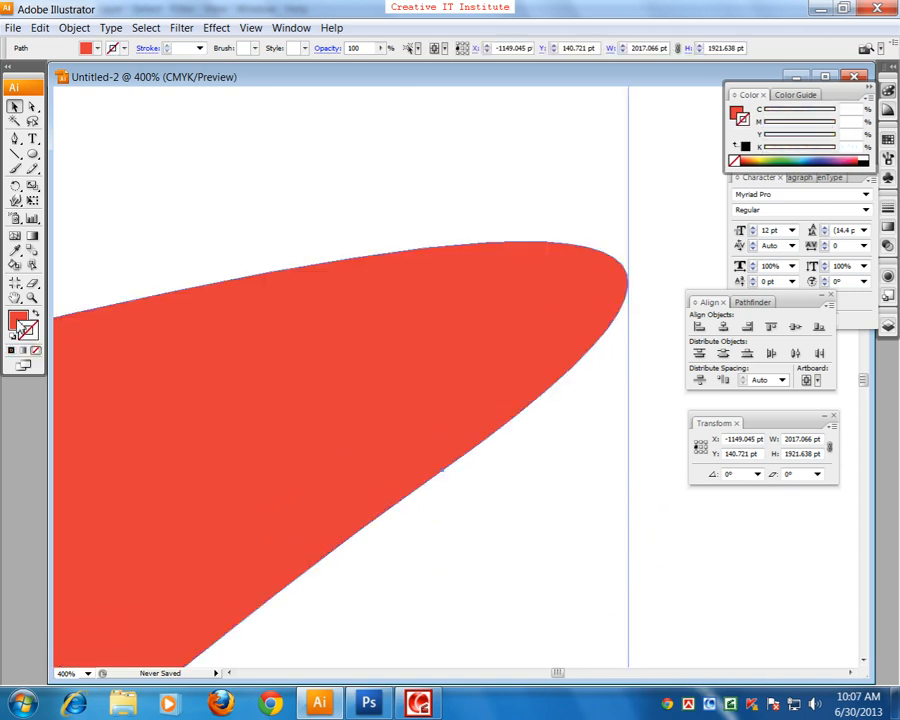
{"action": "left_click", "coordinate": [17, 320]}
{"action": "left_click", "coordinate": [199, 254]}
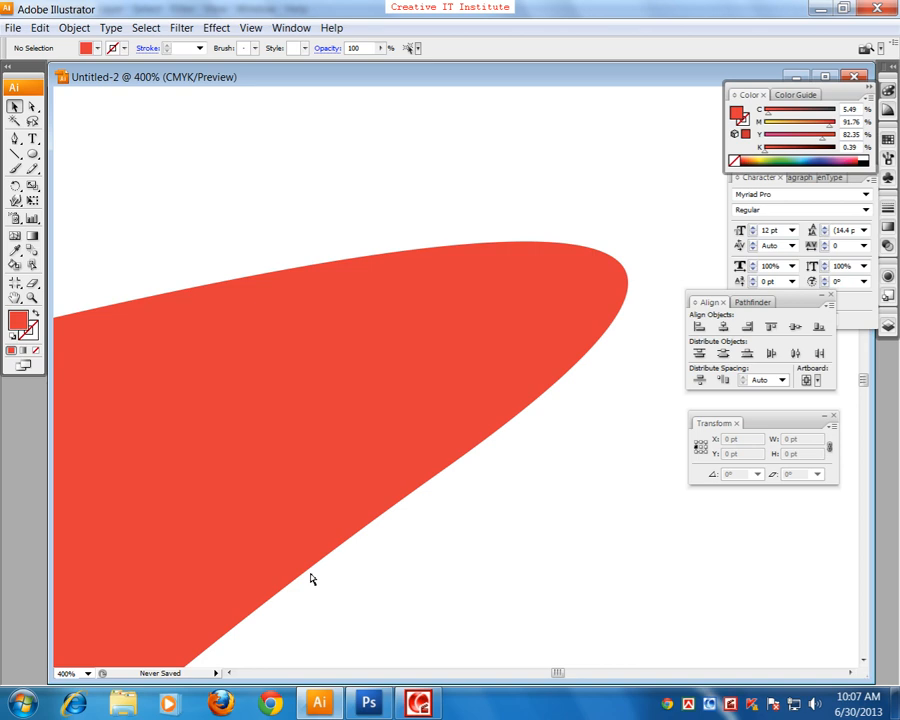
Step: Select the whole enlarged pen-drawn shape extending beyond the artboard and delete it
{"action": "key", "text": "ctrl+minus"}
{"action": "key", "text": "ctrl+minus"}
{"action": "key", "text": "ctrl+minus"}
{"action": "key", "text": "ctrl+minus"}
{"action": "key", "text": "ctrl+minus"}
{"action": "key", "text": "ctrl+minus"}
{"action": "key", "text": "ctrl+minus"}
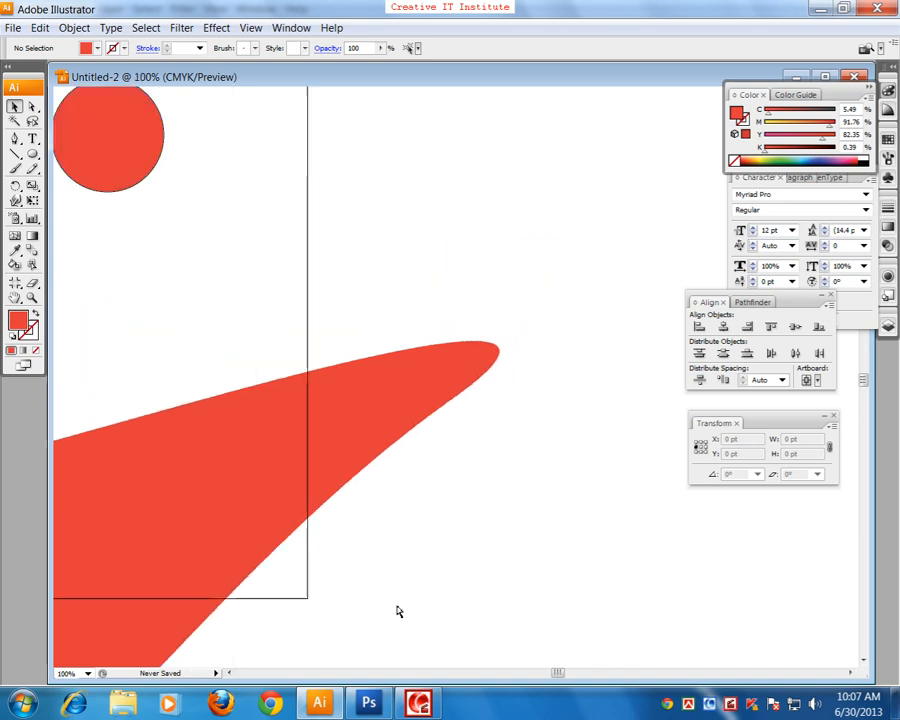
{"action": "key", "text": "ctrl+minus"}
{"action": "scroll", "coordinate": [300, 460], "scroll_direction": "left", "scroll_amount": 1}
{"action": "left_click", "coordinate": [241, 462]}
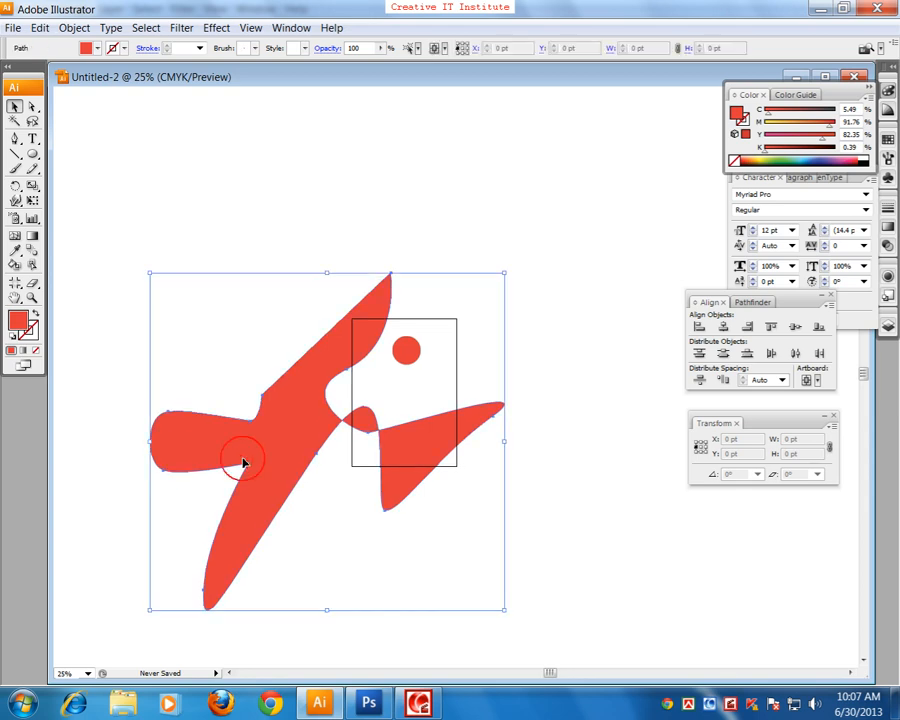
{"action": "key", "text": "Delete"}
Step: Switch to Photoshop, shift the red star shape on Layer 1 slightly up and right, and cycle through the screen modes
{"action": "left_click", "coordinate": [368, 701]}
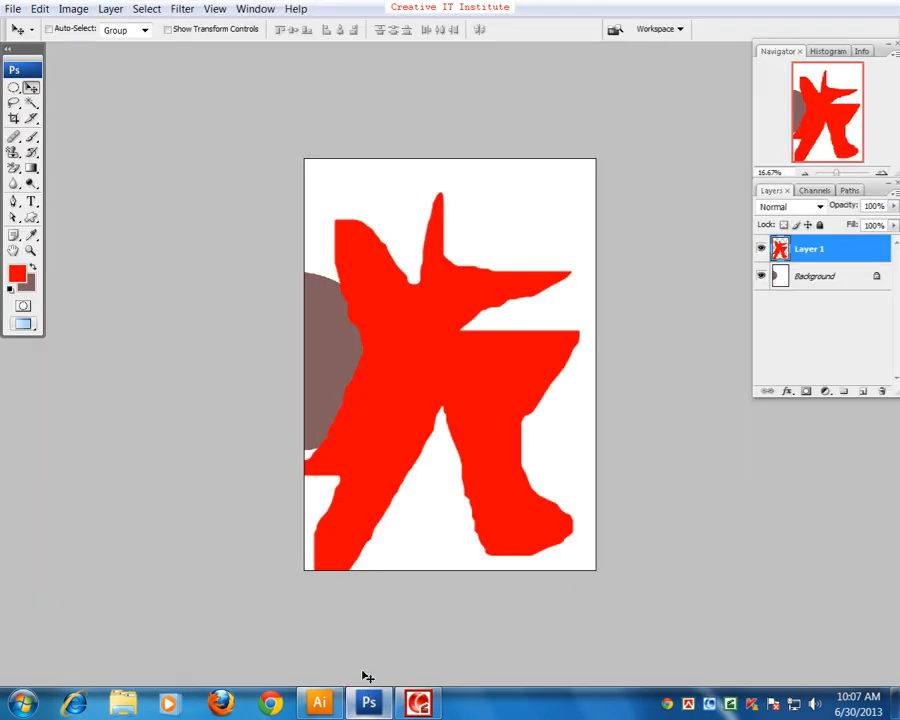
{"action": "mouse_move", "coordinate": [444, 387]}
{"action": "left_mouse_down"}
{"action": "mouse_move", "coordinate": [452, 327]}
{"action": "mouse_move", "coordinate": [453, 370]}
{"action": "left_mouse_up"}
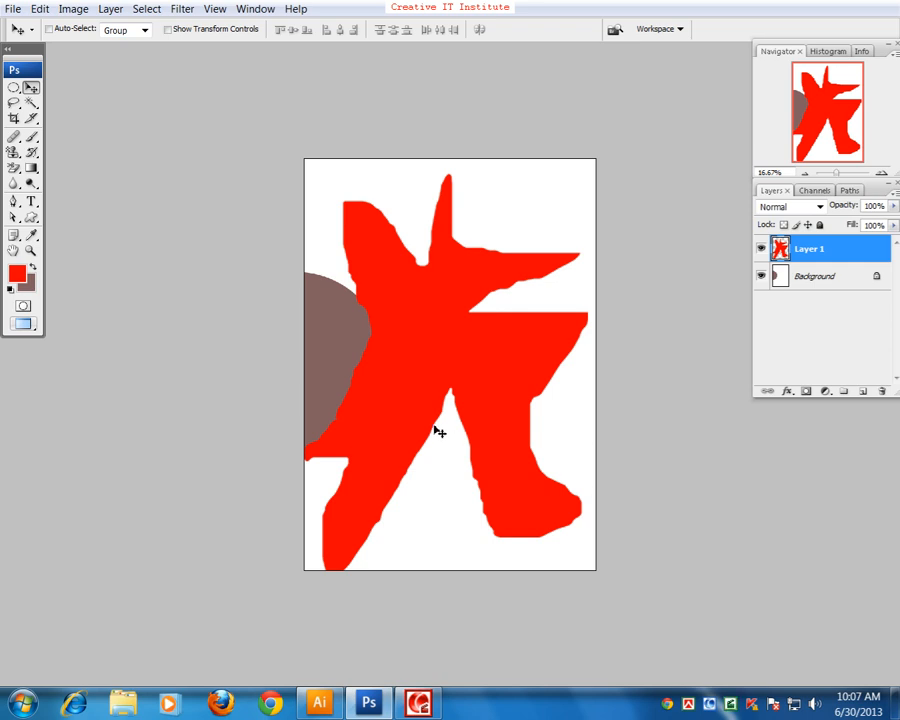
{"action": "key", "text": "f"}
{"action": "key", "text": "f"}
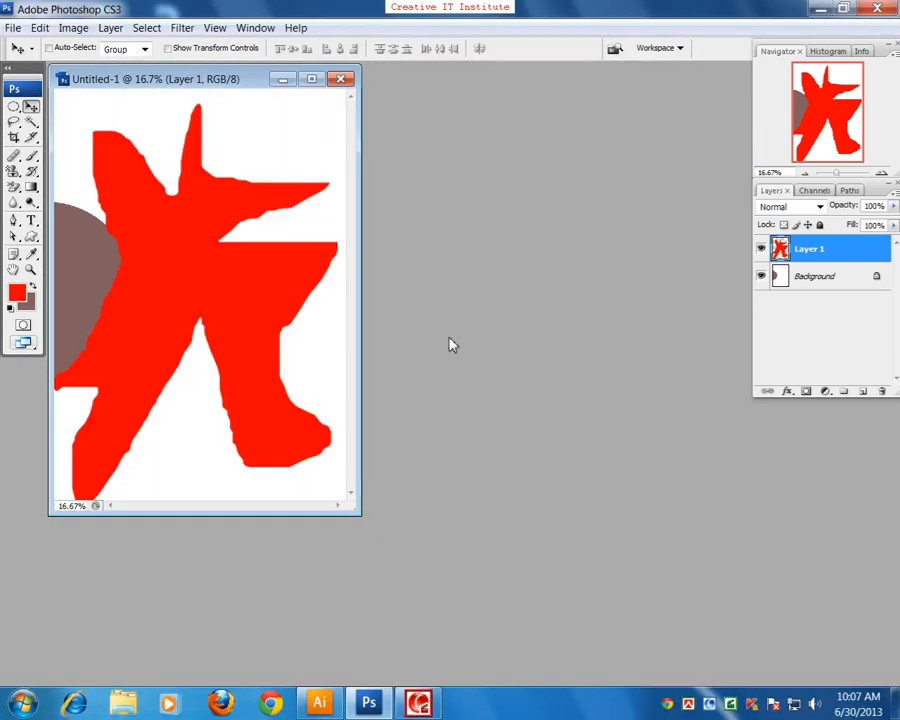
{"action": "key", "text": "f"}
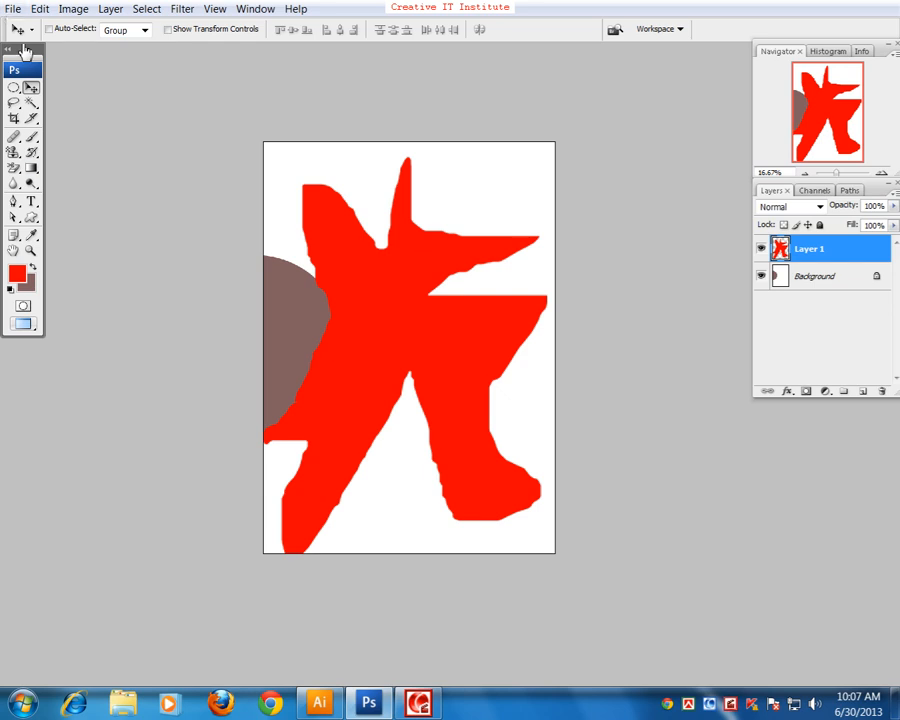
Step: Return to the standard screen mode and quit Photoshop without saving the Untitled-1 document
{"action": "left_click", "coordinate": [14, 88]}
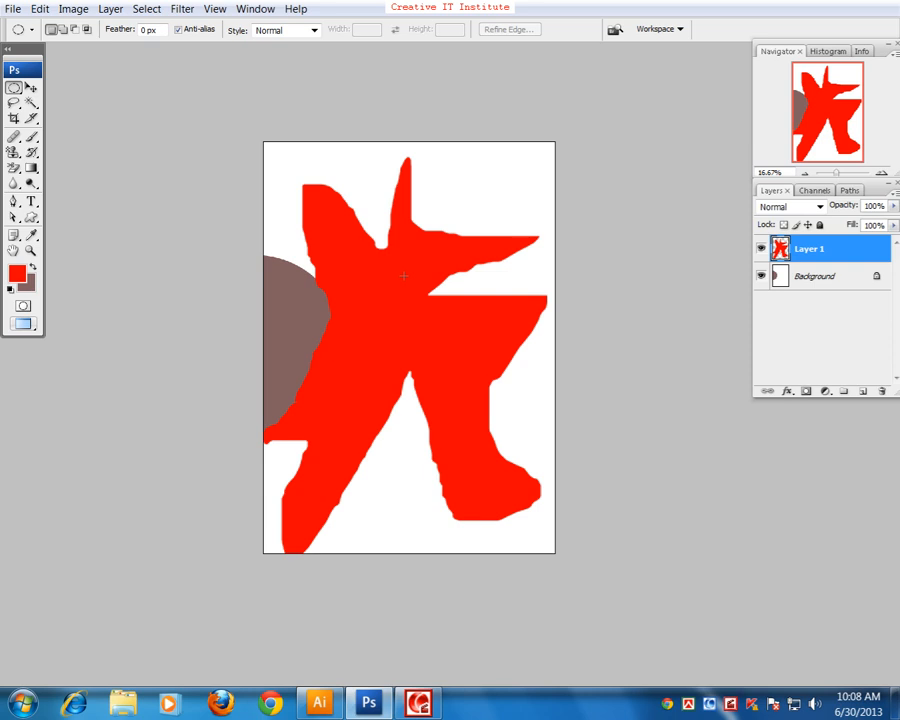
{"action": "key", "text": "f"}
{"action": "key", "text": "f"}
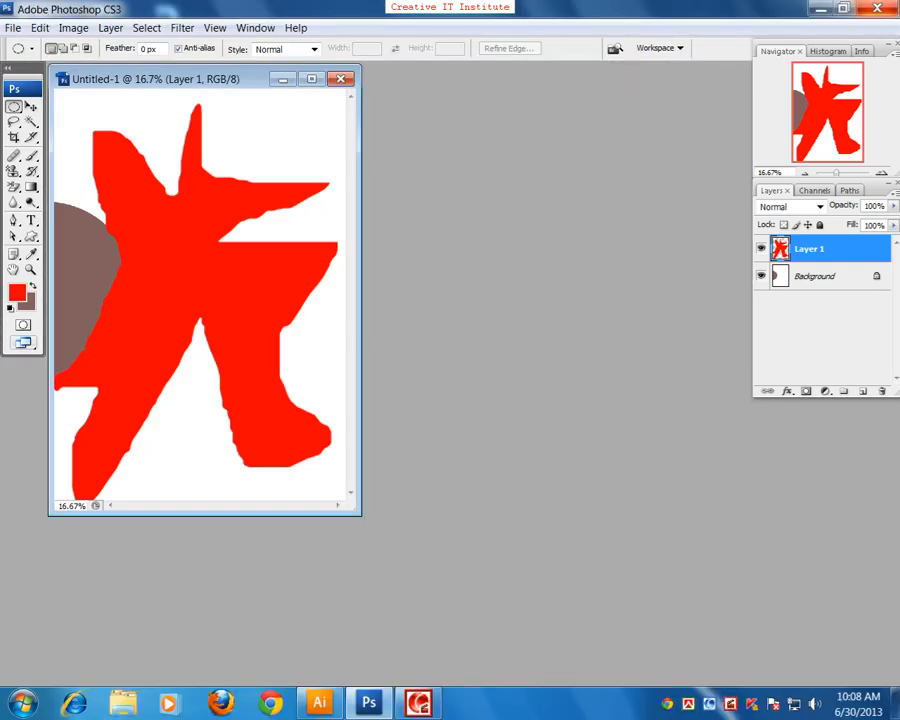
{"action": "left_click", "coordinate": [893, 8]}
{"action": "left_click", "coordinate": [461, 265]}
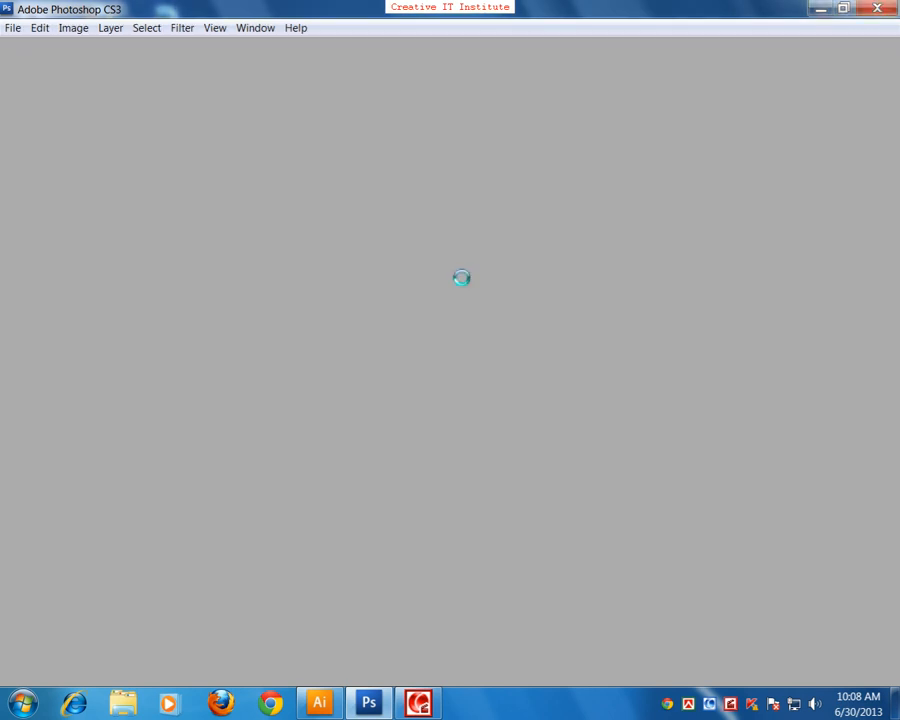
Step: Maximize the Untitled-2 document window in Illustrator
{"action": "left_click_drag", "start_coordinate": [456, 344], "coordinate": [422, 332]}
{"action": "left_click", "coordinate": [825, 76]}
{"action": "left_click_drag", "start_coordinate": [447, 261], "coordinate": [466, 257]}
{"action": "left_click_drag", "start_coordinate": [329, 251], "coordinate": [338, 301]}
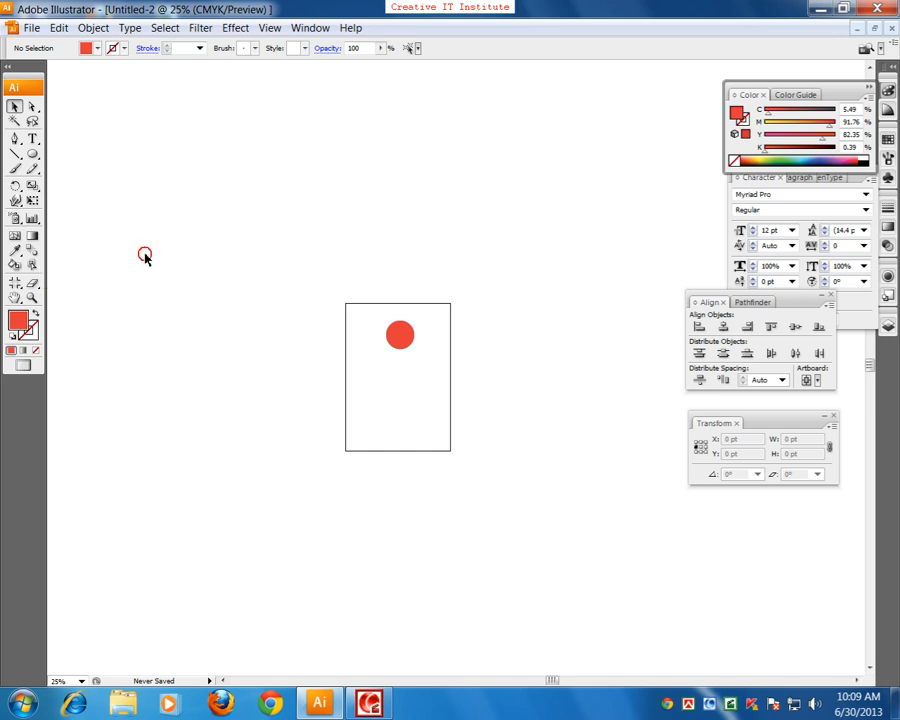
Step: Delete the remaining red circle to leave the artboard empty
{"action": "left_click", "coordinate": [405, 345]}
{"action": "key", "text": "Delete"}
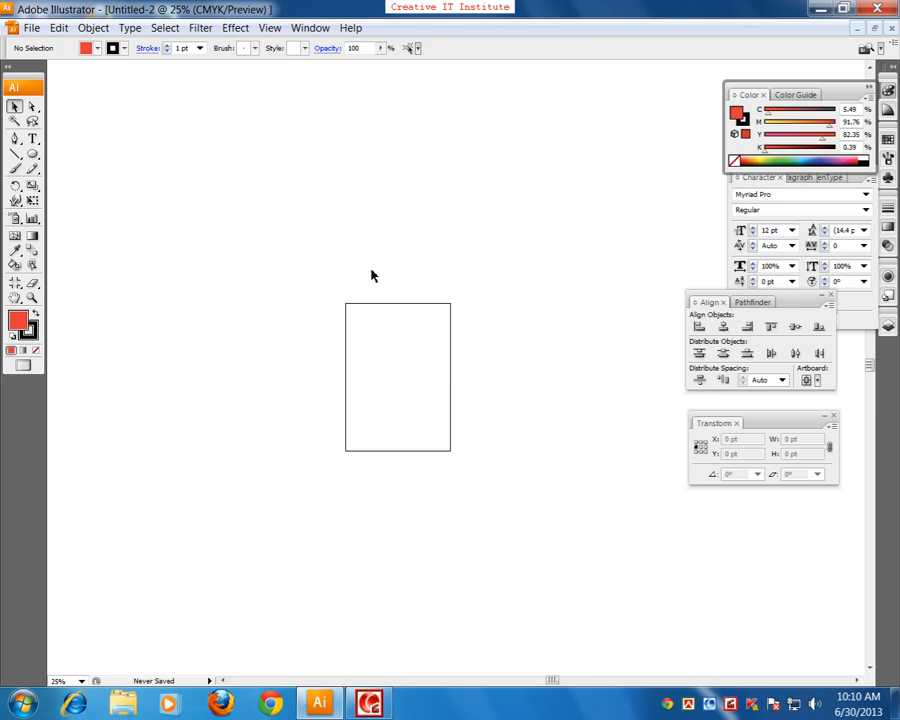
{"action": "key", "text": "ctrl+plus"}
{"action": "left_click_drag", "start_coordinate": [380, 338], "coordinate": [346, 294]}
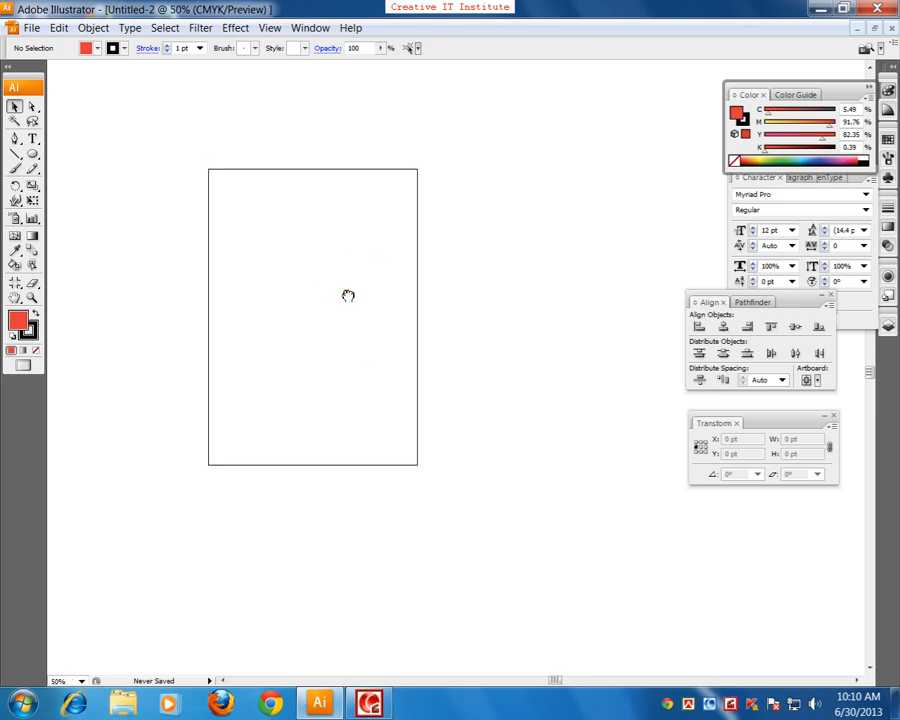
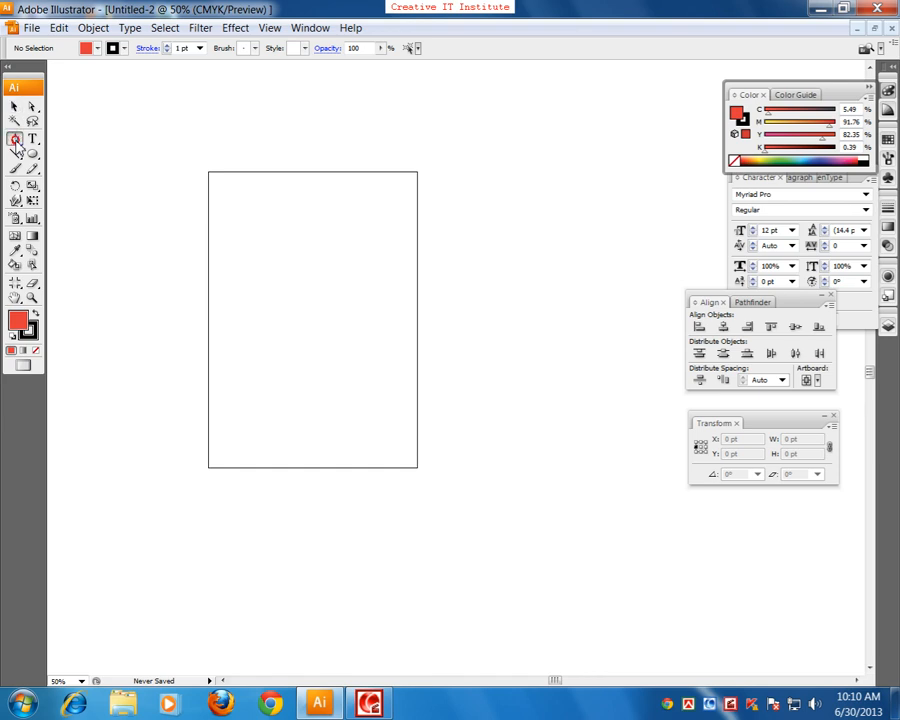
{"action": "left_click", "coordinate": [32, 141]}
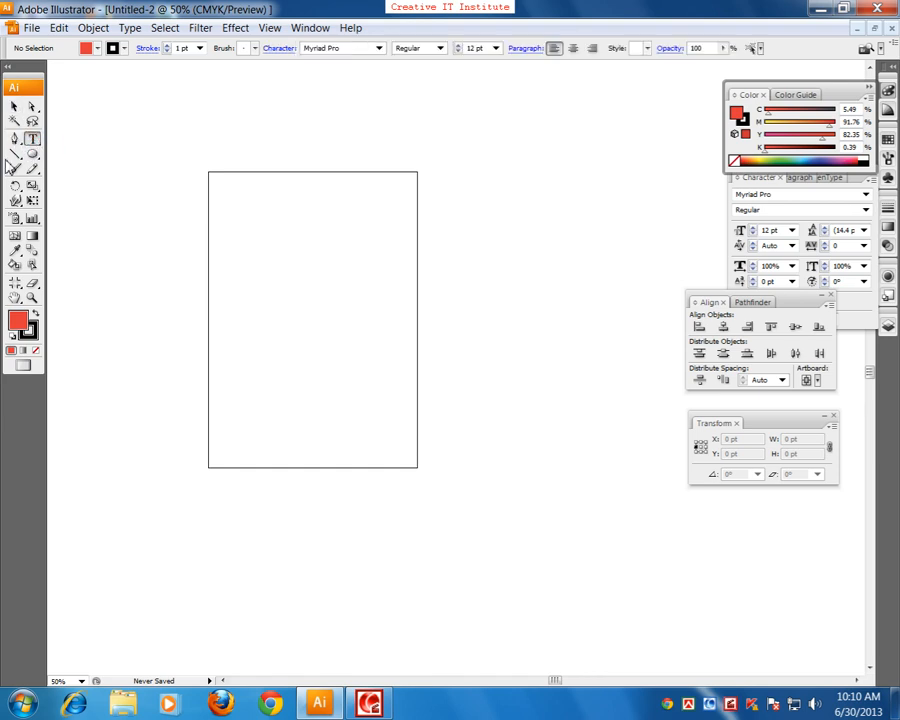
{"action": "left_click", "coordinate": [32, 155]}
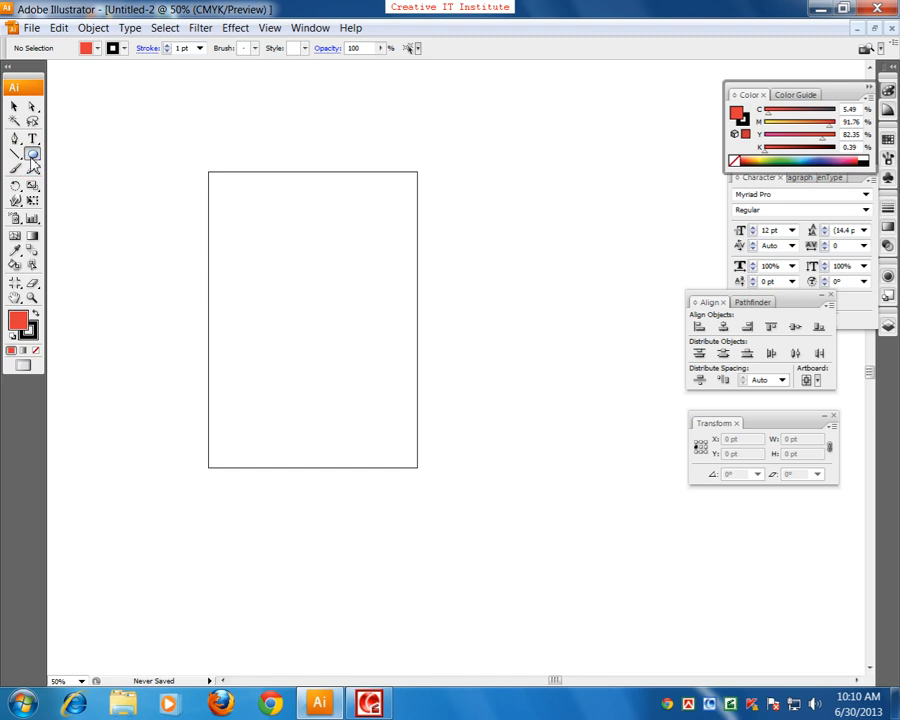
{"action": "left_click", "coordinate": [33, 171]}
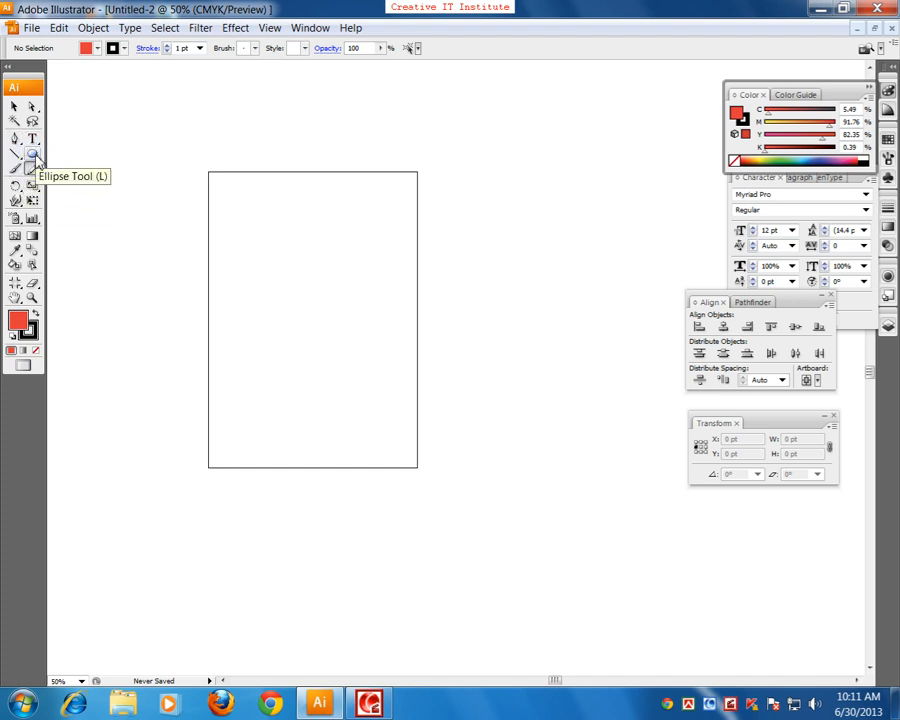
Step: Tear off the shape tools as a floating palette, move it above the artboard, and close it
{"action": "left_click", "coordinate": [33, 157]}
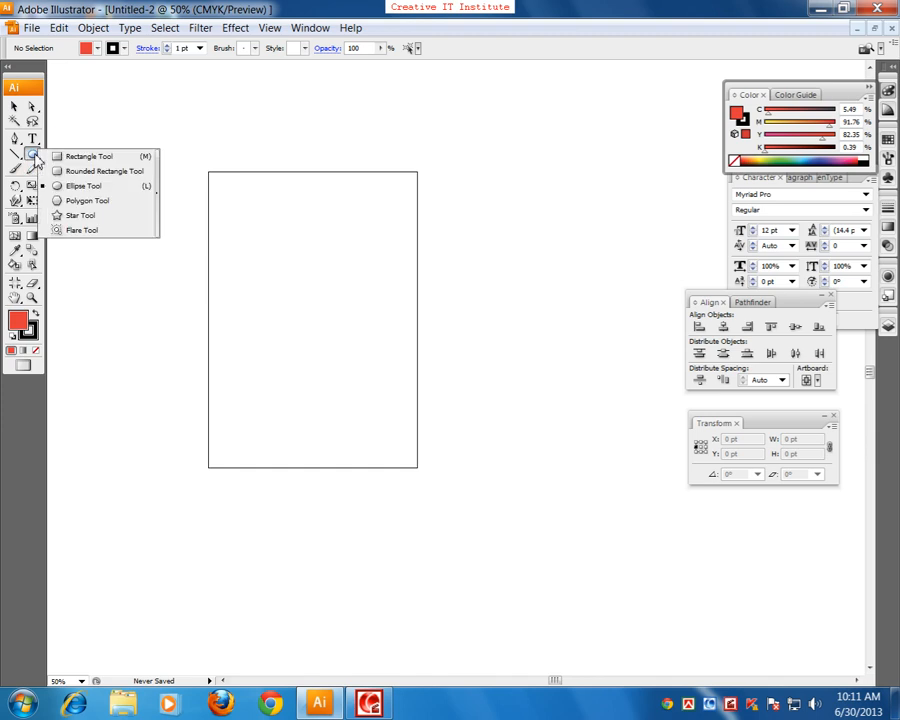
{"action": "left_click_drag", "start_coordinate": [33, 157], "coordinate": [157, 211]}
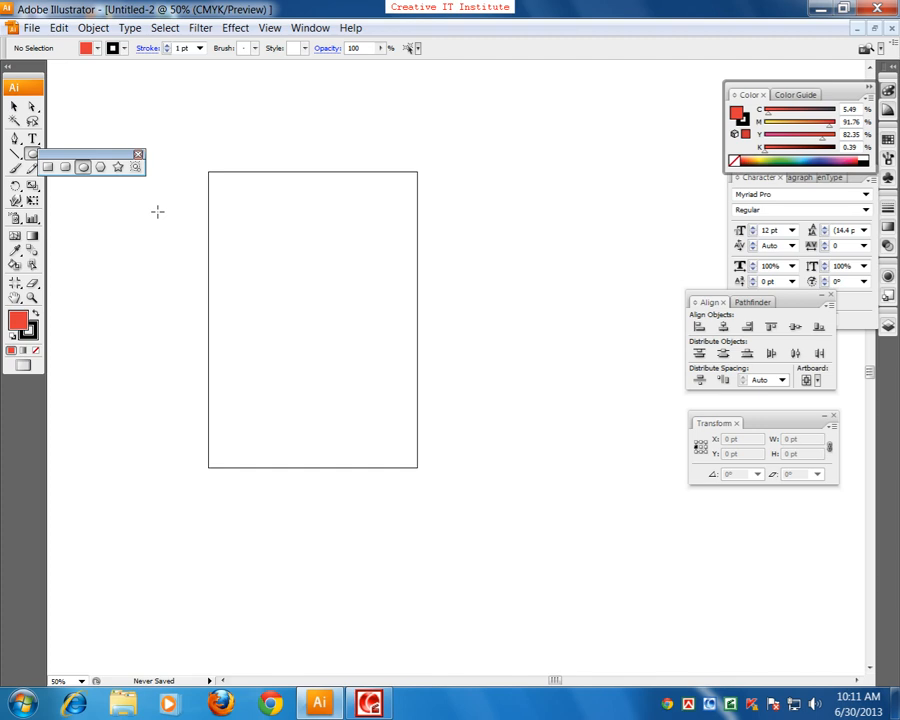
{"action": "left_click_drag", "start_coordinate": [100, 155], "coordinate": [157, 97]}
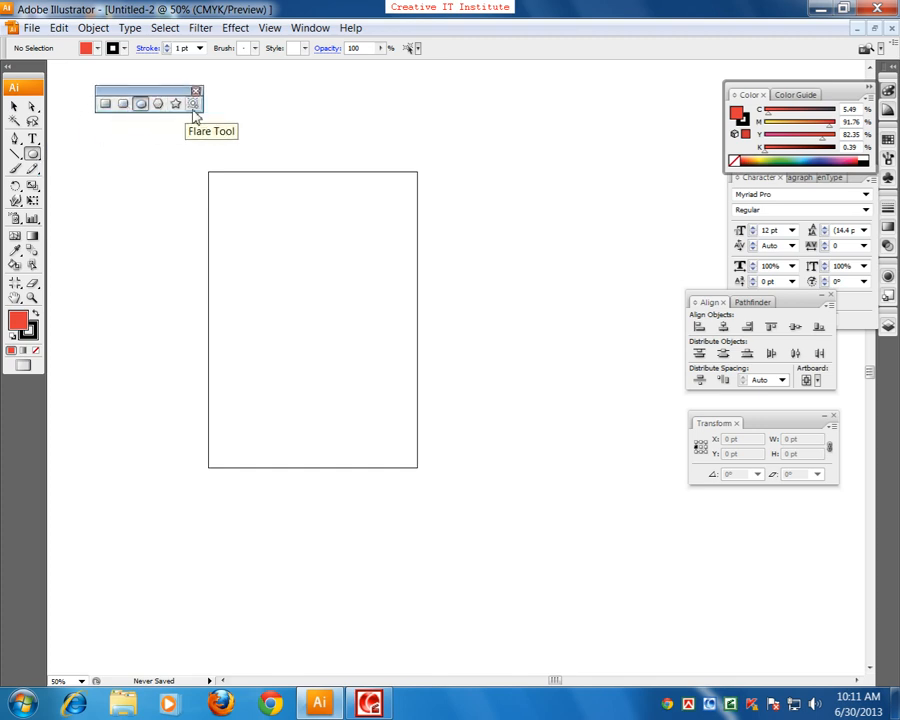
{"action": "left_click", "coordinate": [196, 91]}
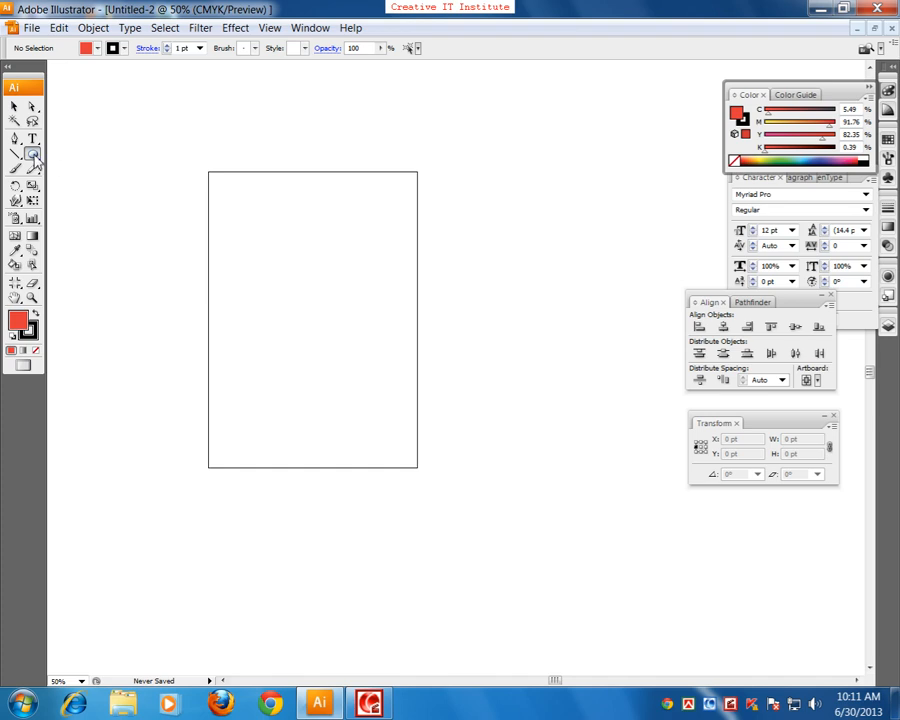
Step: Detach the shape tools group as a floating palette and place it above the artboard's upper-left corner
{"action": "left_click", "coordinate": [33, 157]}
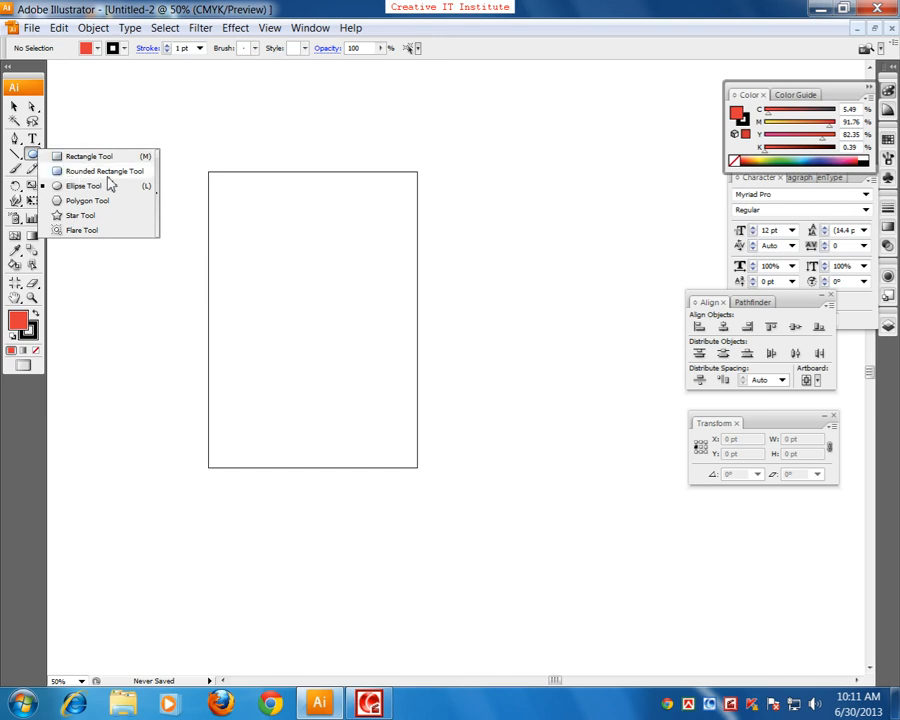
{"action": "left_click", "coordinate": [158, 200]}
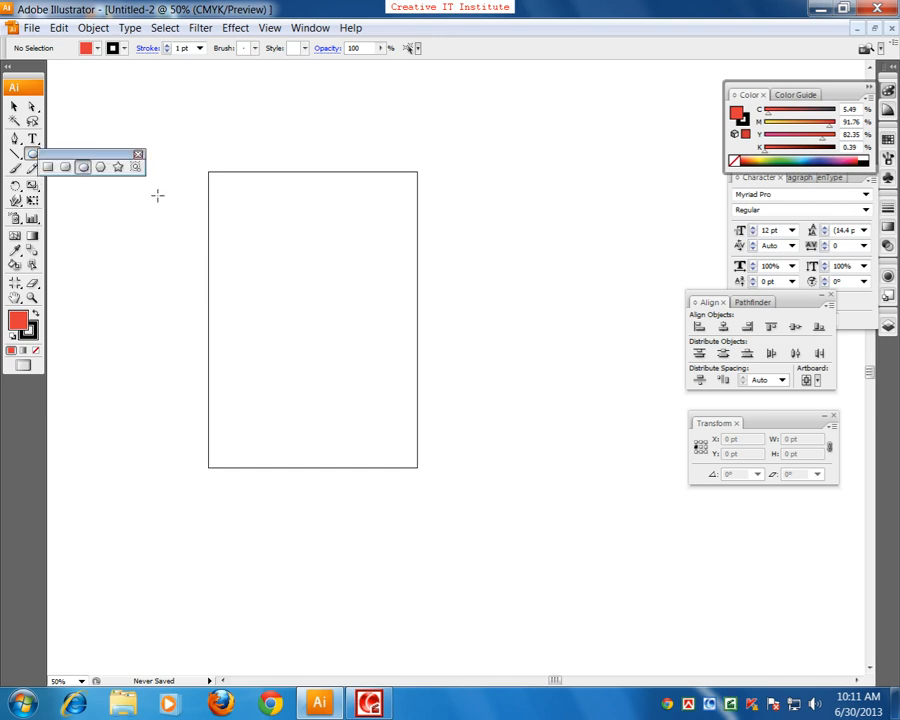
{"action": "left_click_drag", "start_coordinate": [122, 163], "coordinate": [174, 99]}
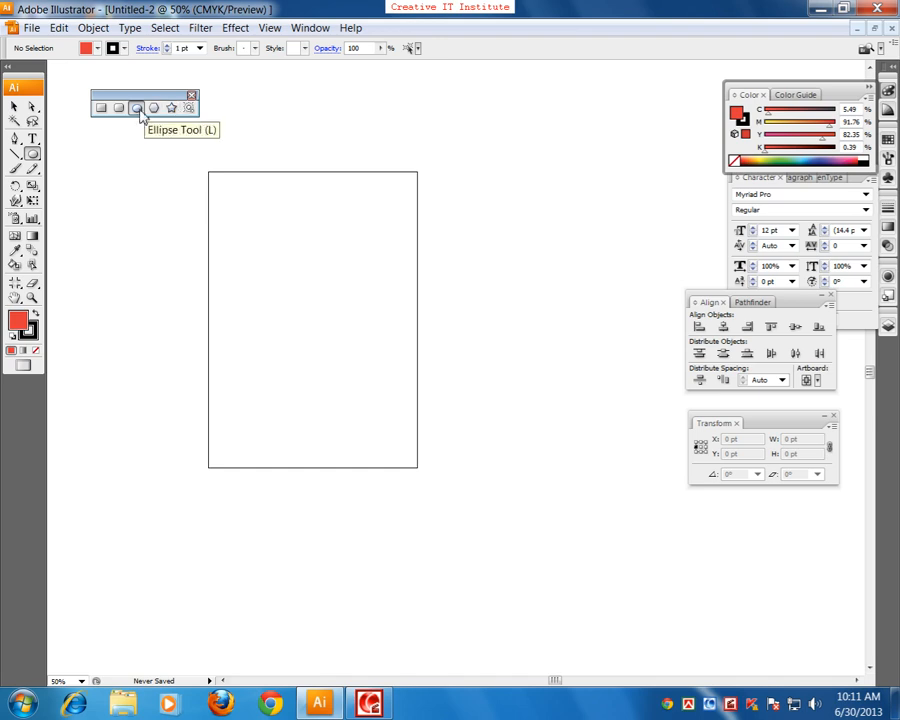
Step: Draw a red rectangle about 236 × 126 pt in the upper part of the artboard and delete it
{"action": "left_click", "coordinate": [101, 107]}
{"action": "left_click_drag", "start_coordinate": [246, 229], "coordinate": [329, 271]}
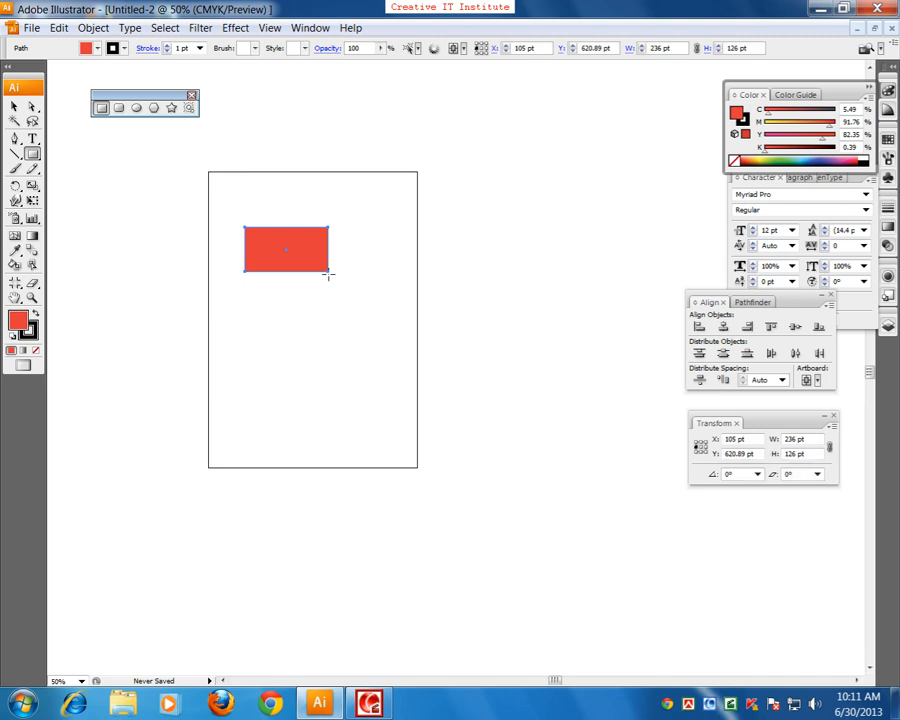
{"action": "key", "text": "Delete"}
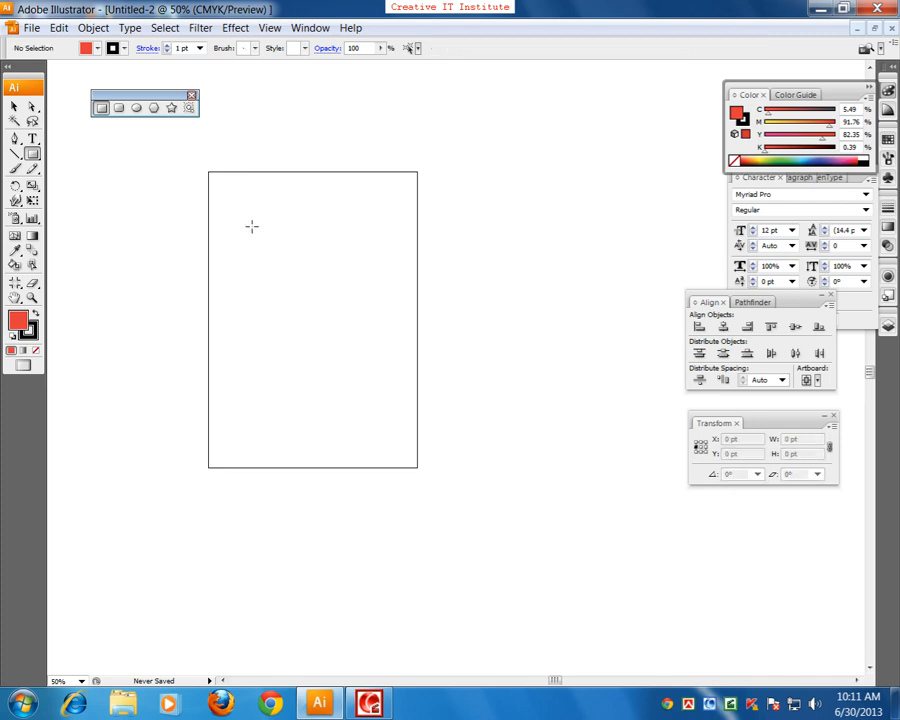
Step: Draw a square about 114 pt wide and a tall rectangle about 120 × 542 pt, deleting each after drawing it
{"action": "left_click_drag", "start_coordinate": [244, 210], "coordinate": [282, 251]}
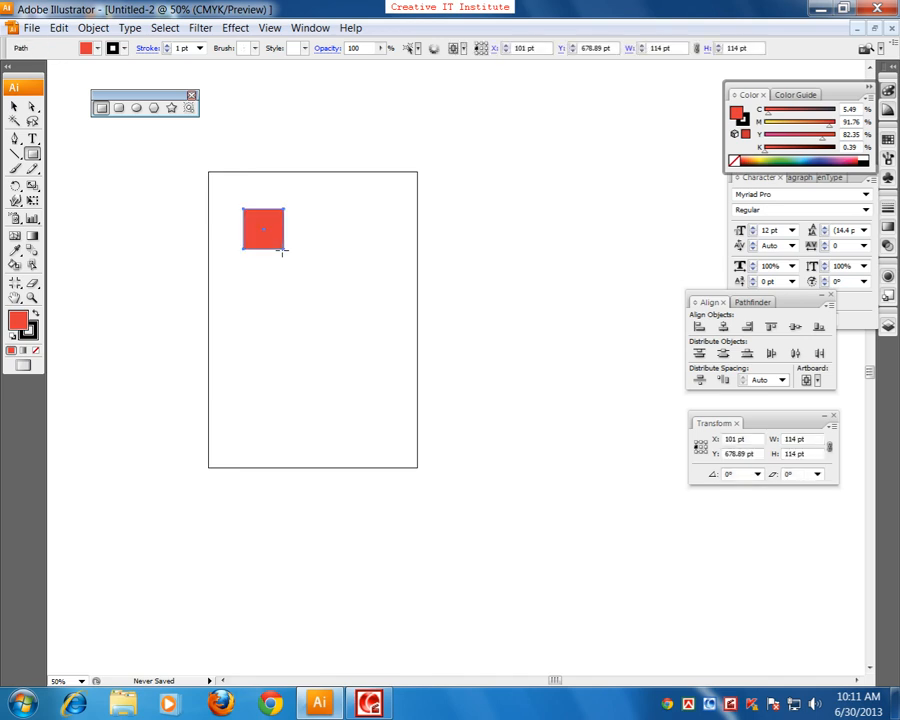
{"action": "key", "text": "Delete"}
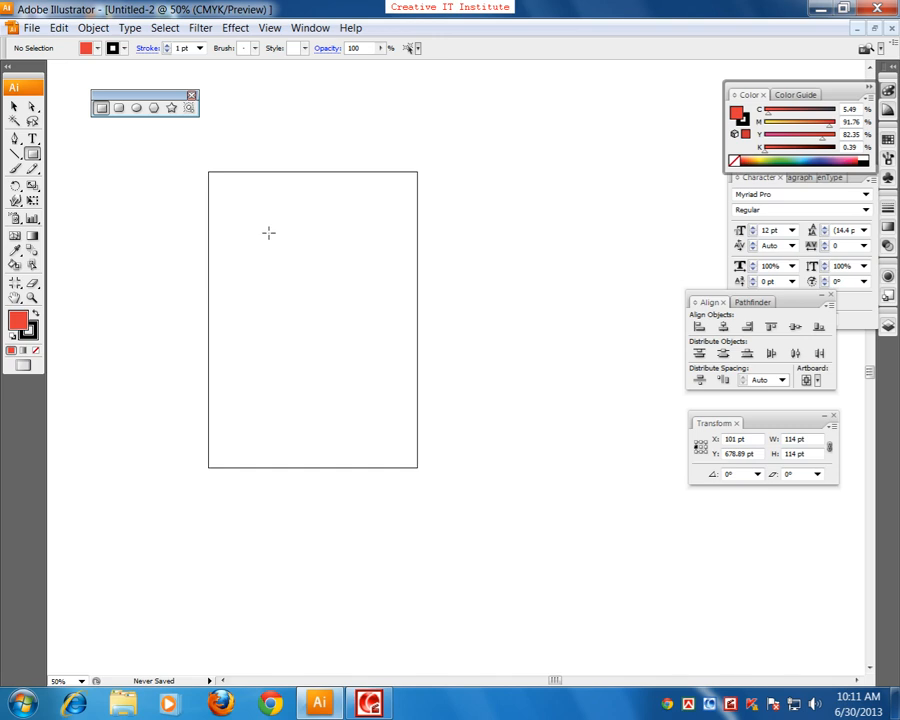
{"action": "left_click_drag", "start_coordinate": [233, 199], "coordinate": [274, 389]}
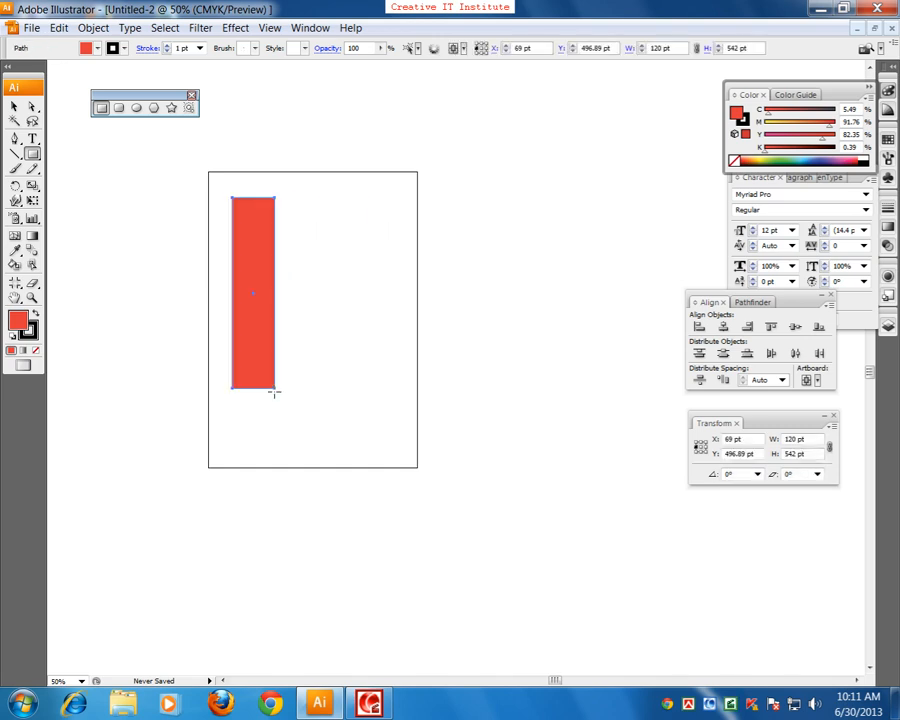
{"action": "key", "text": "Delete"}
Step: Draw a rounded rectangle about 354 × 182 pt in the upper part of the artboard and delete it
{"action": "left_click", "coordinate": [120, 109]}
{"action": "left_click_drag", "start_coordinate": [253, 215], "coordinate": [378, 278]}
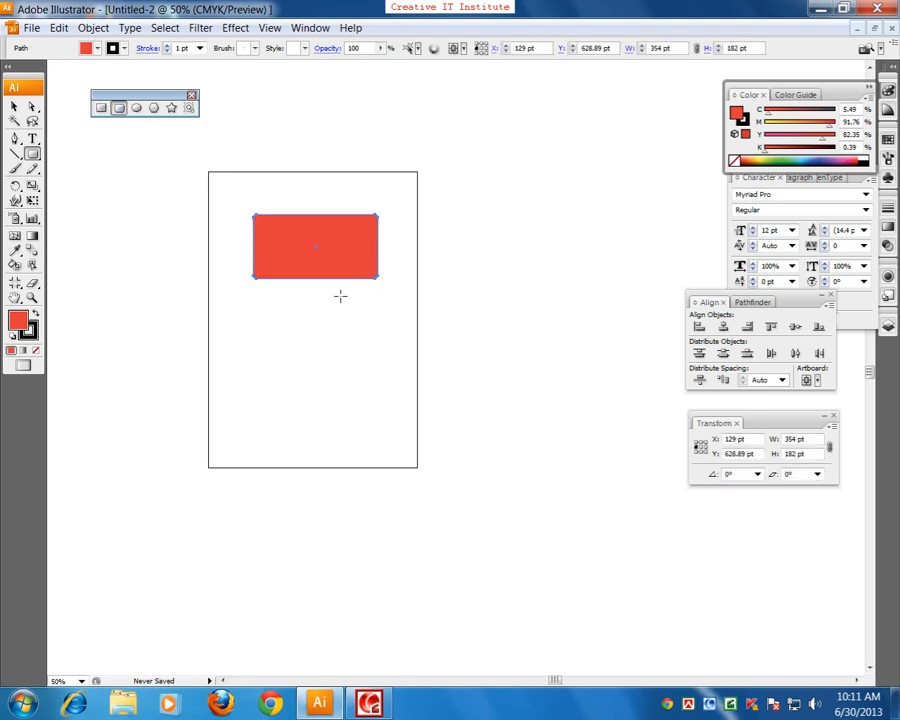
{"action": "key", "text": "Delete"}
Step: Draw a sharp-cornered rectangle about 293 × 141 pt near the top of the artboard at 100% view
{"action": "key", "text": "ctrl+equal"}
{"action": "left_click_drag", "start_coordinate": [221, 215], "coordinate": [287, 330]}
{"action": "key", "text": "p"}
{"action": "key", "text": "ctrl+1"}
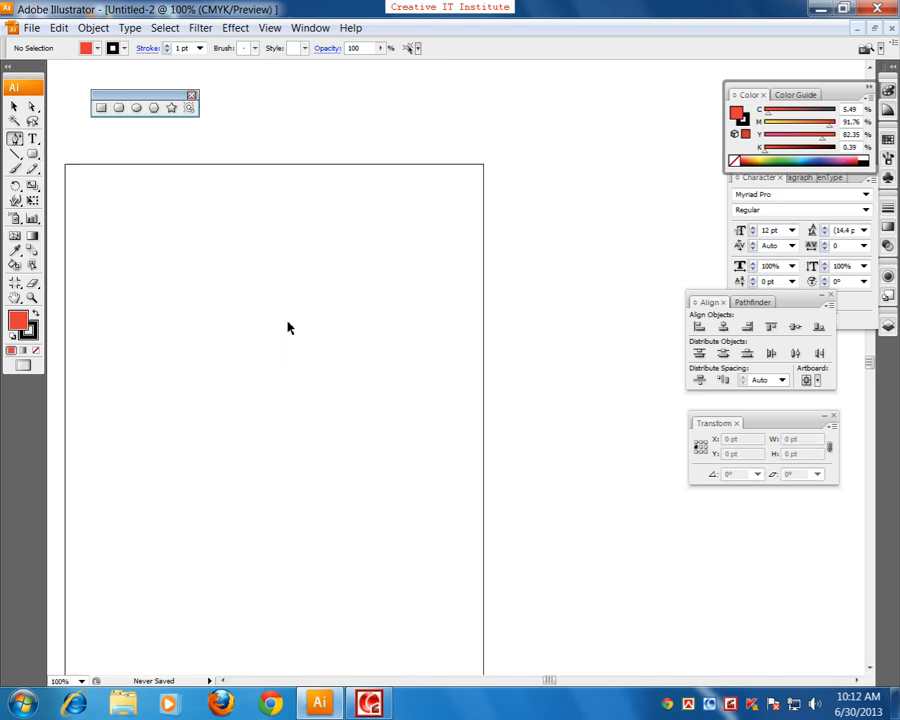
{"action": "left_click", "coordinate": [101, 107]}
{"action": "left_click_drag", "start_coordinate": [208, 167], "coordinate": [415, 265]}
Step: Draw a rounded rectangle about 301 × 160 pt directly below the sharp-cornered rectangle and deselect it
{"action": "left_click", "coordinate": [119, 107]}
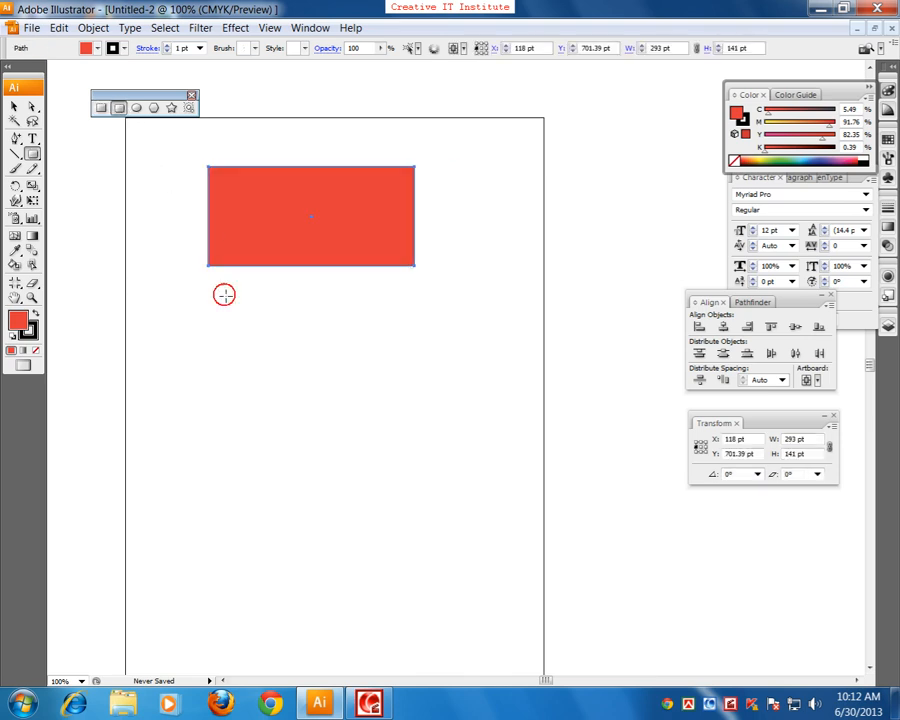
{"action": "left_click_drag", "start_coordinate": [206, 294], "coordinate": [418, 406]}
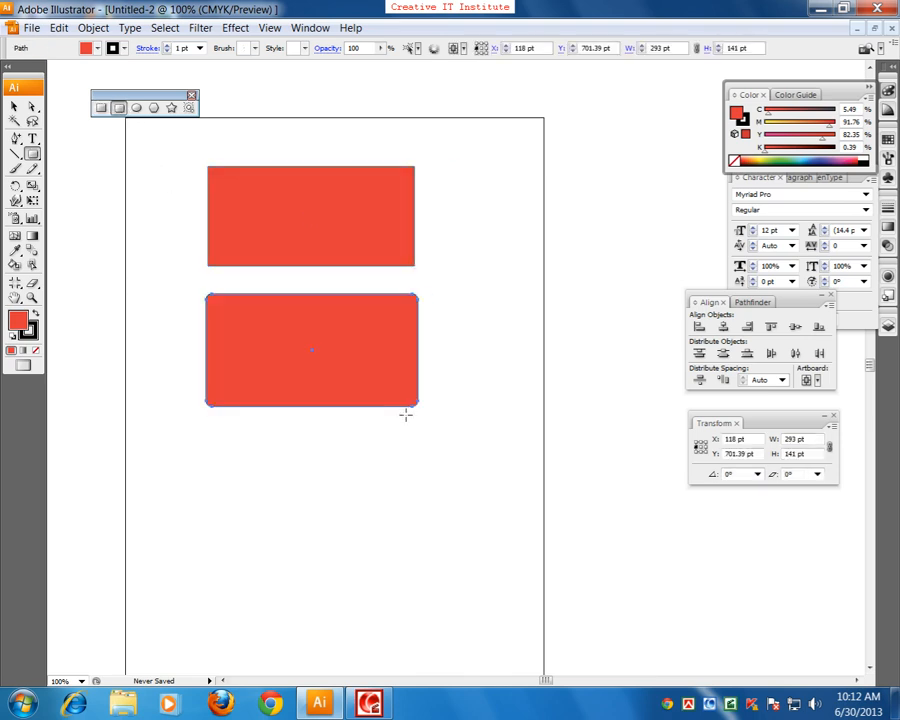
{"action": "left_click", "coordinate": [14, 106]}
{"action": "left_click", "coordinate": [68, 157]}
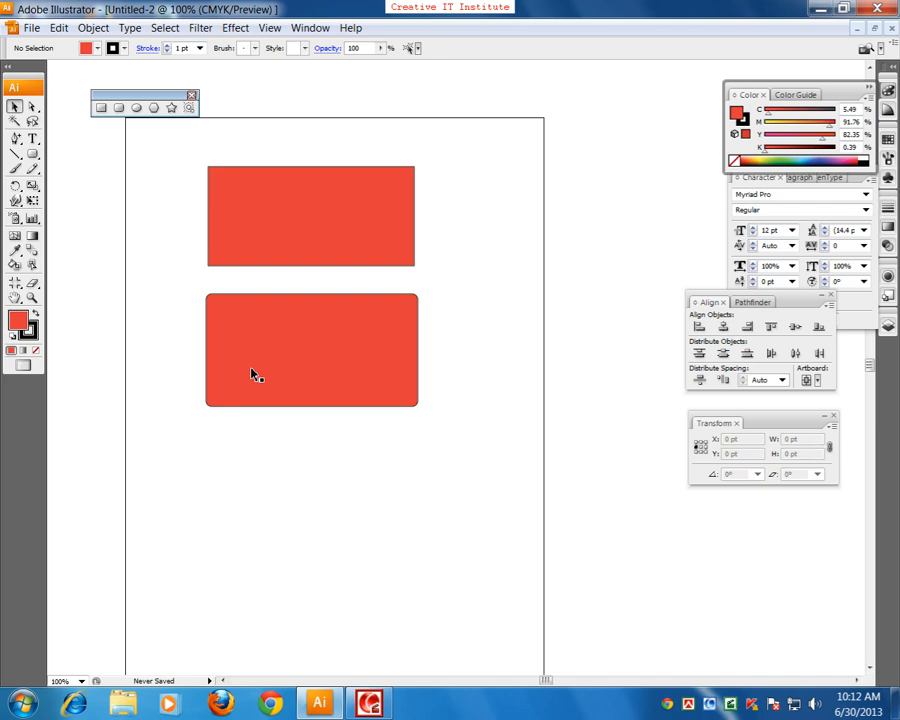
Step: Compare the corners of the two rectangles at 150% view, and delete both shapes
{"action": "key", "text": "ctrl+plus"}
{"action": "key", "text": "space"}
{"action": "left_click_drag", "start_coordinate": [308, 328], "coordinate": [406, 444]}
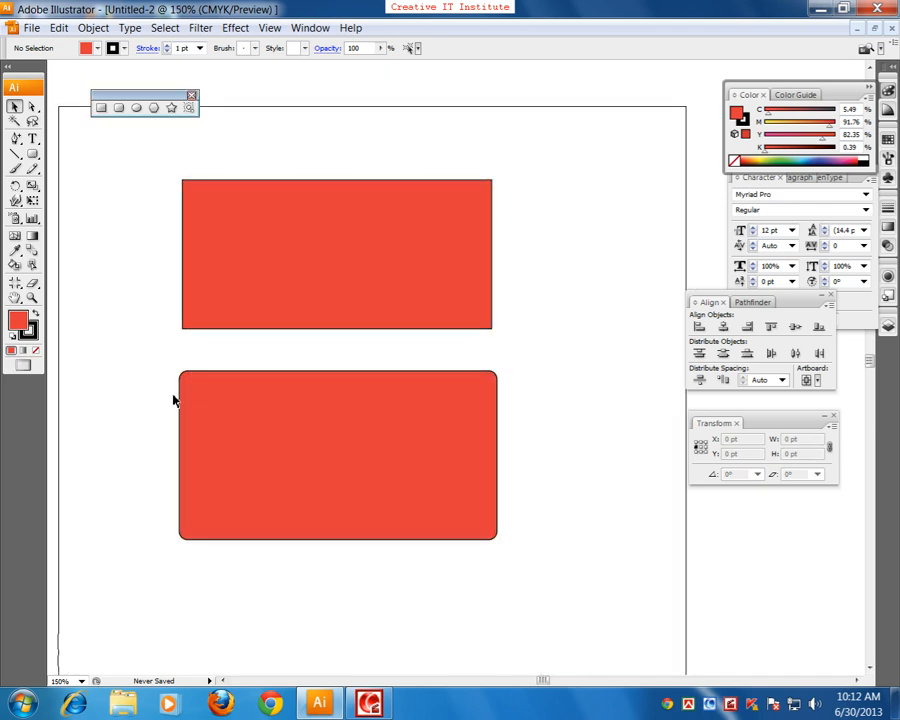
{"action": "left_click", "coordinate": [209, 426]}
{"action": "key", "text": "Delete"}
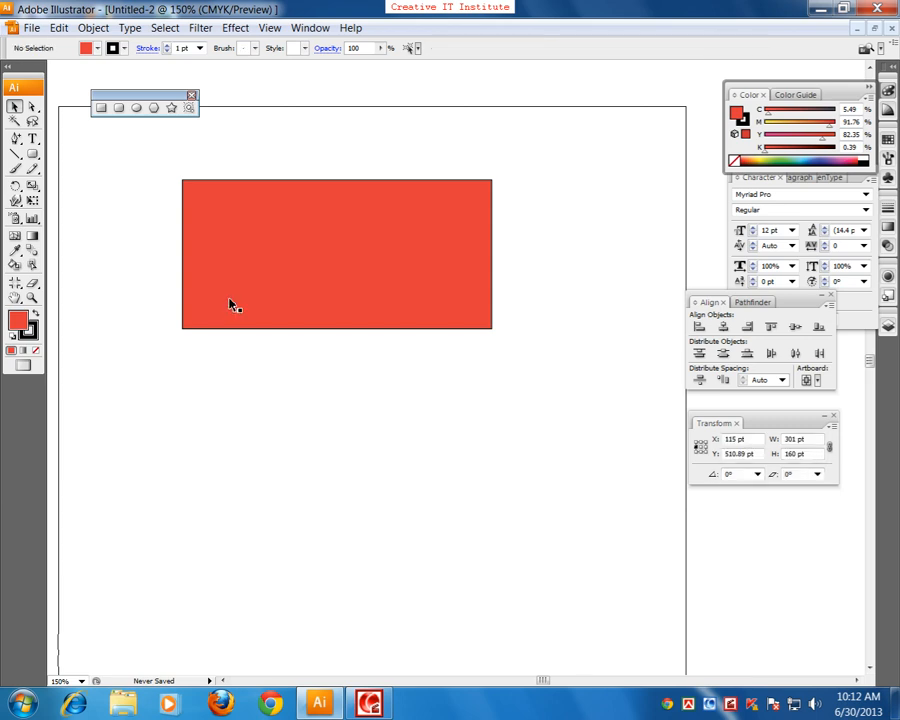
{"action": "left_click", "coordinate": [230, 305]}
{"action": "key", "text": "Delete"}
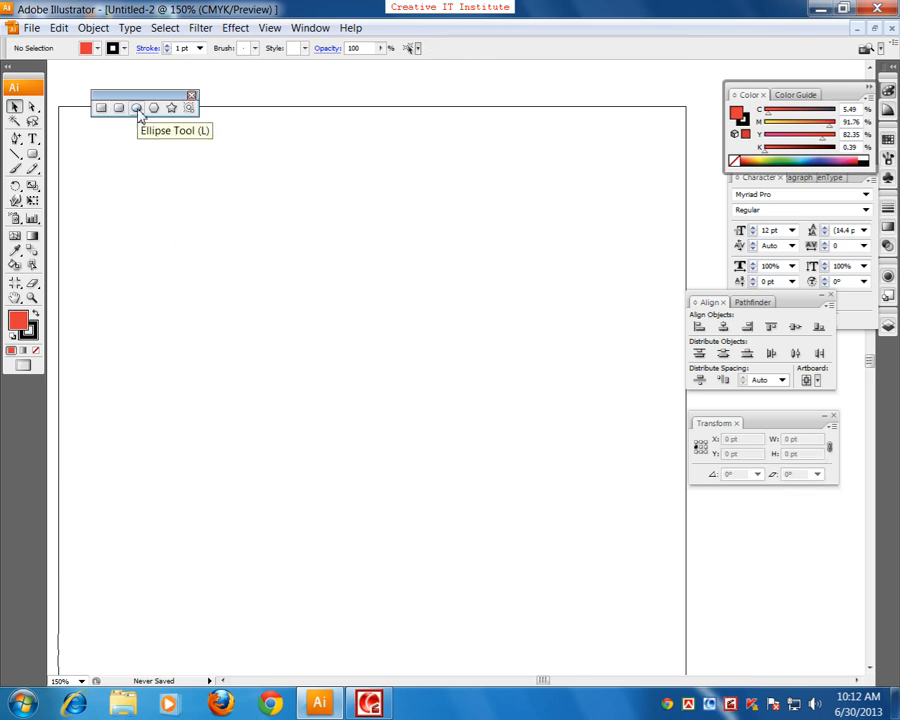
Step: Draw a perfect circle about 125 pt in diameter with the Ellipse tool and delete it
{"action": "left_click", "coordinate": [137, 108]}
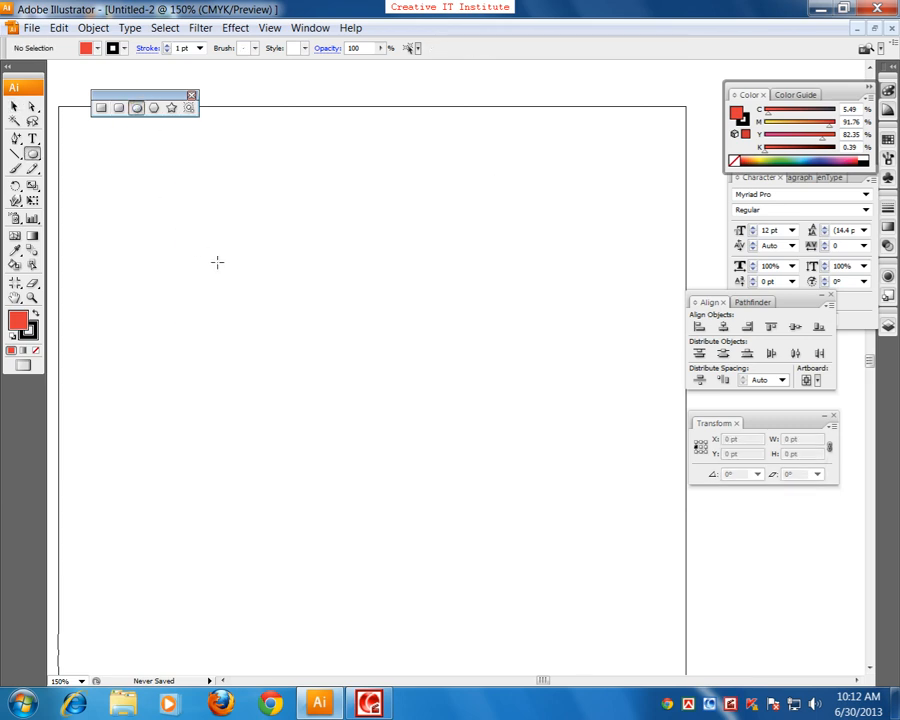
{"action": "left_click_drag", "start_coordinate": [216, 257], "coordinate": [253, 389]}
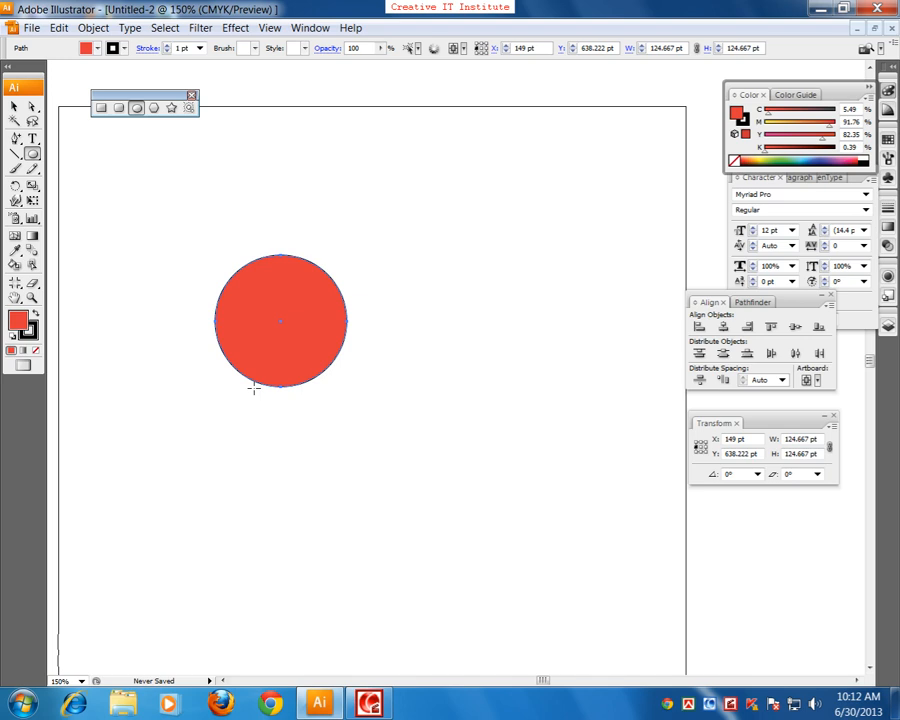
{"action": "key", "text": "Delete"}
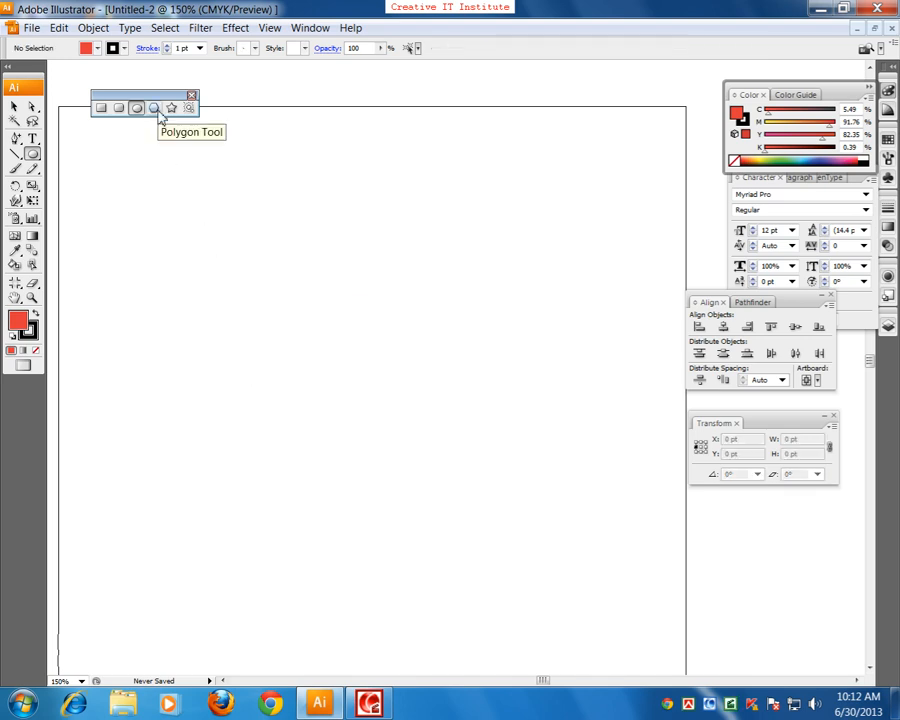
Step: Draw a slightly rotated hexagon with the Polygon tool in the artboard's upper left and delete it
{"action": "left_click", "coordinate": [157, 108]}
{"action": "left_click_drag", "start_coordinate": [223, 242], "coordinate": [267, 293]}
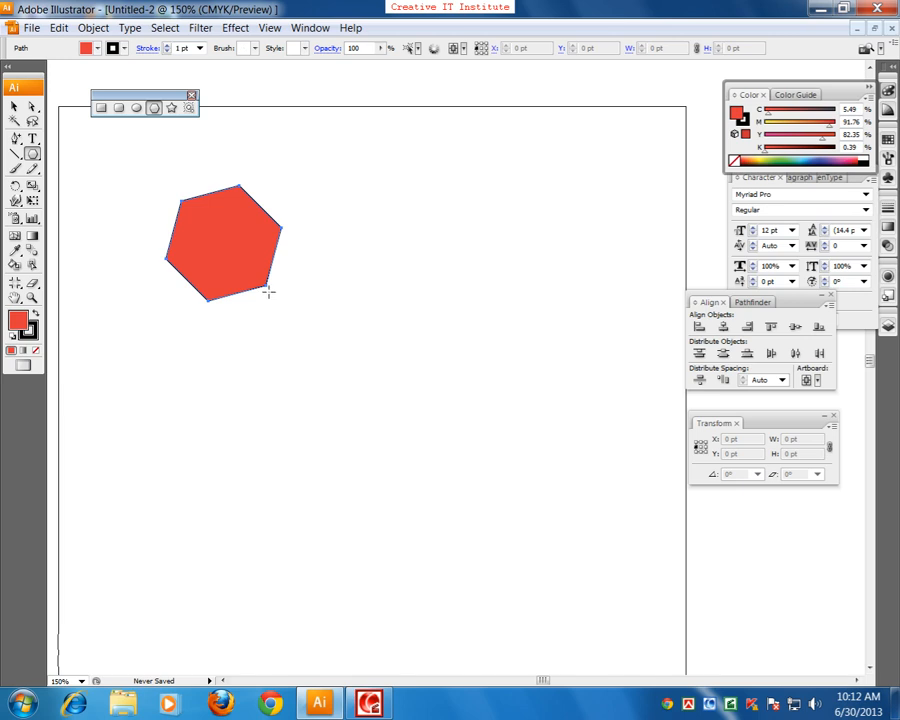
{"action": "key", "text": "Delete"}
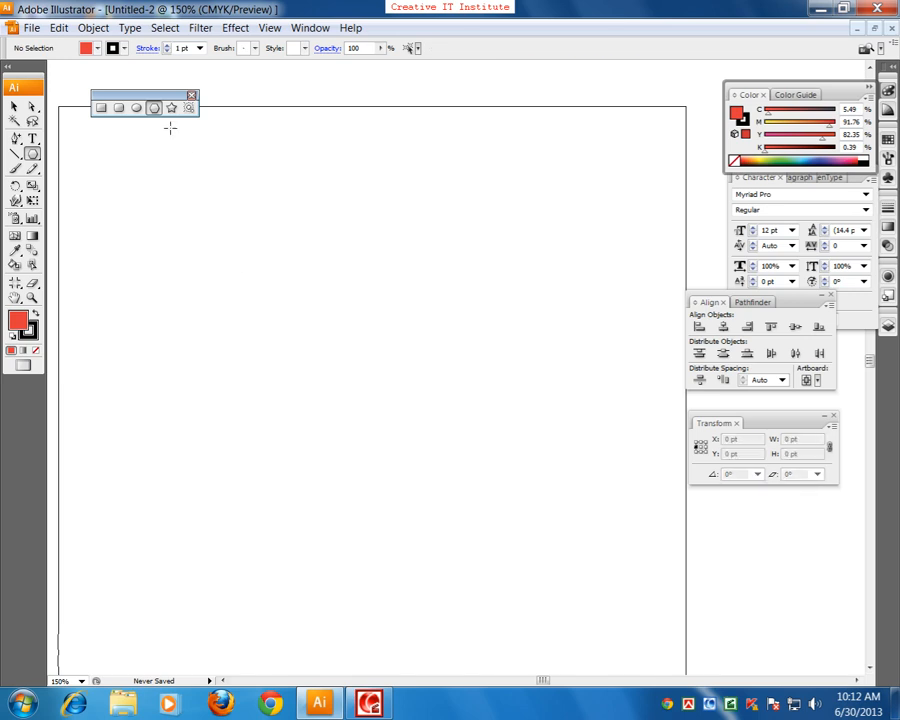
Step: Draw a five-pointed star about 103 × 99 pt with the Star tool and delete it
{"action": "left_click", "coordinate": [172, 107]}
{"action": "left_click_drag", "start_coordinate": [268, 255], "coordinate": [308, 296]}
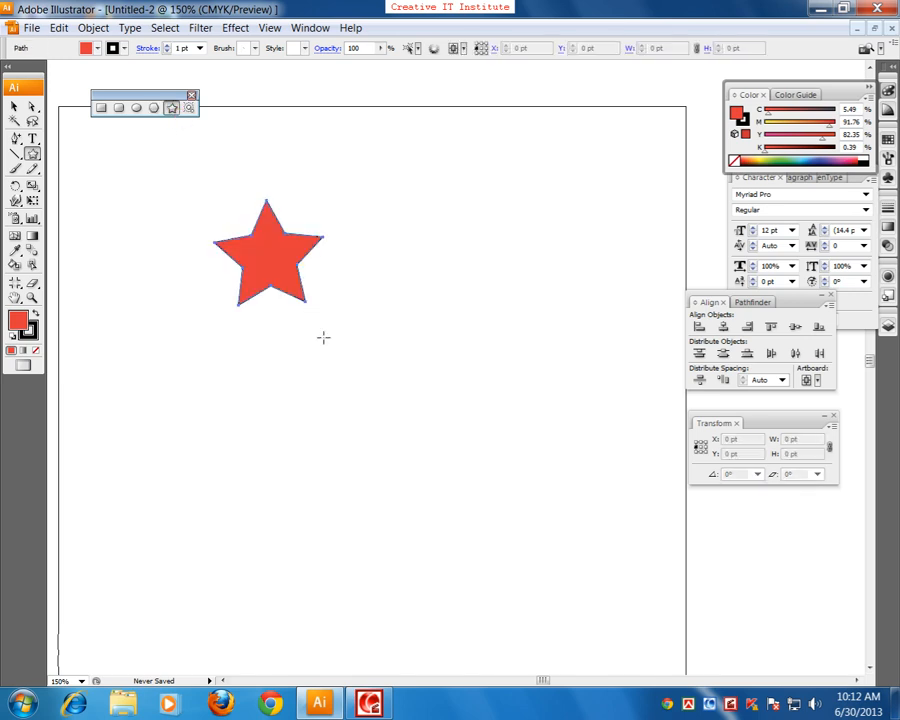
{"action": "key", "text": "Delete"}
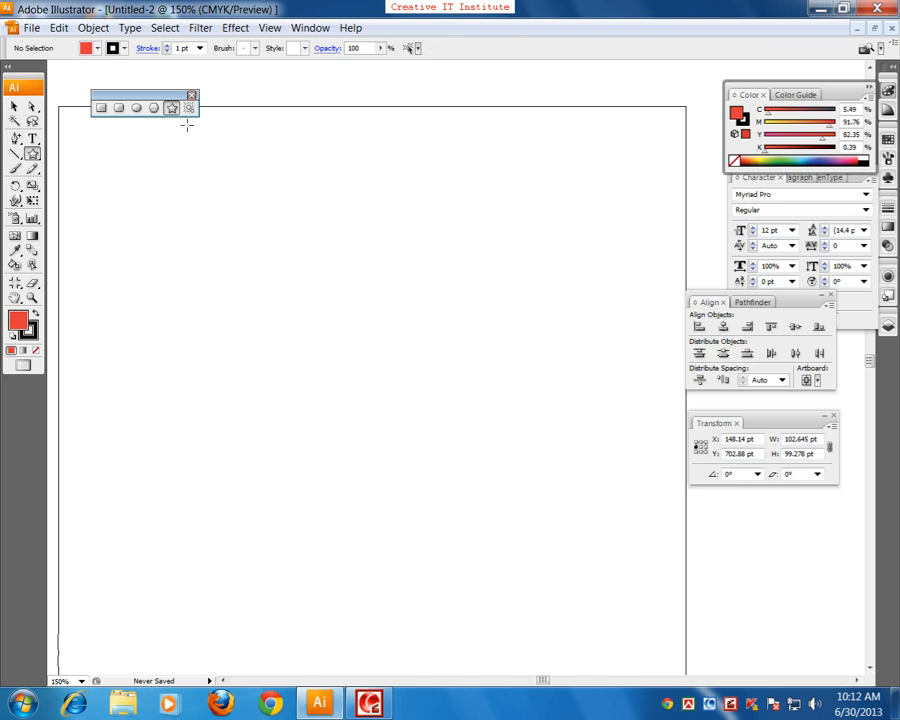
Step: Draw a lens flare from the artboard's upper left toward its lower middle with the Flare tool and delete it
{"action": "left_click", "coordinate": [189, 107]}
{"action": "mouse_move", "coordinate": [202, 203]}
{"action": "left_mouse_down"}
{"action": "mouse_move", "coordinate": [227, 249]}
{"action": "mouse_move", "coordinate": [262, 272]}
{"action": "left_mouse_up"}
{"action": "left_click", "coordinate": [447, 487]}
{"action": "left_click", "coordinate": [12, 107]}
{"action": "left_click_drag", "start_coordinate": [183, 238], "coordinate": [283, 385]}
{"action": "left_click", "coordinate": [255, 462]}
{"action": "key", "text": "Delete"}
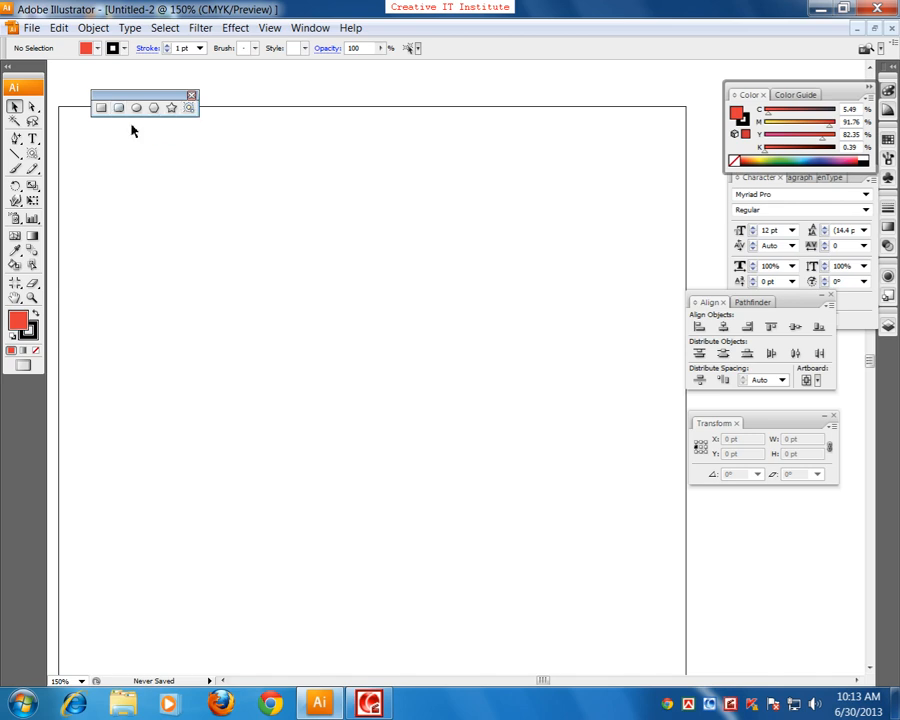
Step: Draw a lens flare about 284 × 304 pt running diagonally down from the artboard's upper left
{"action": "left_click", "coordinate": [189, 107]}
{"action": "left_click_drag", "start_coordinate": [210, 257], "coordinate": [228, 281]}
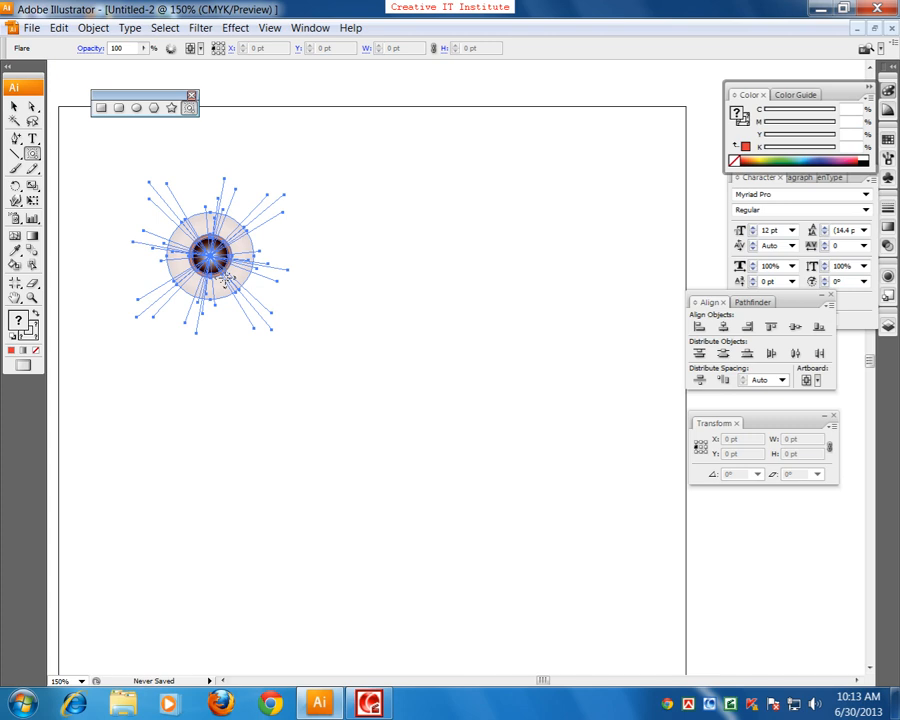
{"action": "left_click", "coordinate": [371, 433]}
Step: Shift the lens flare about 71 pt to the right and delete it
{"action": "key", "text": "v"}
{"action": "left_click", "coordinate": [253, 169]}
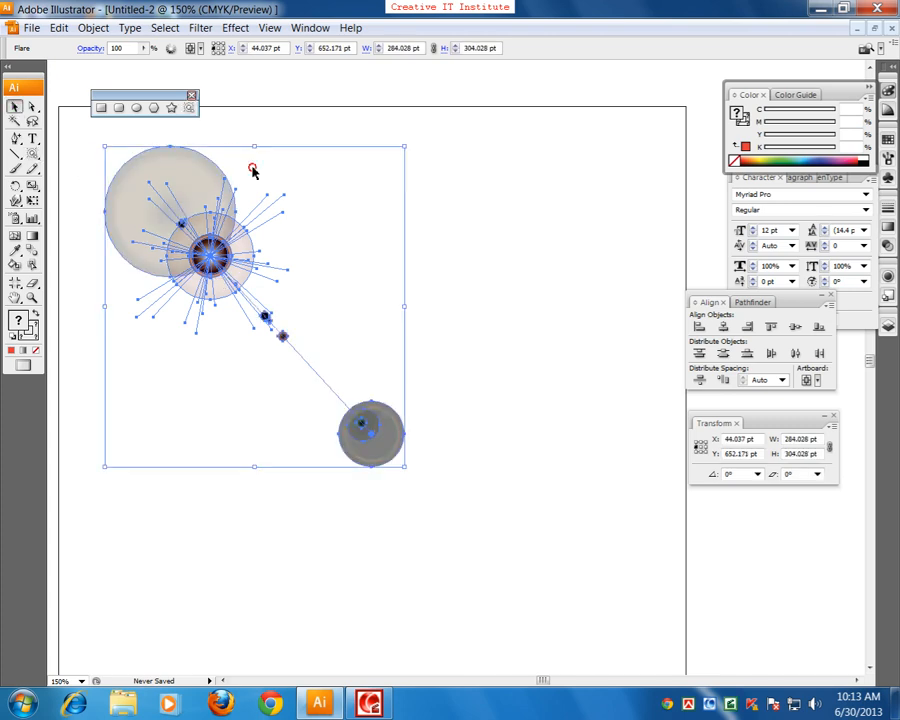
{"action": "left_click", "coordinate": [265, 306]}
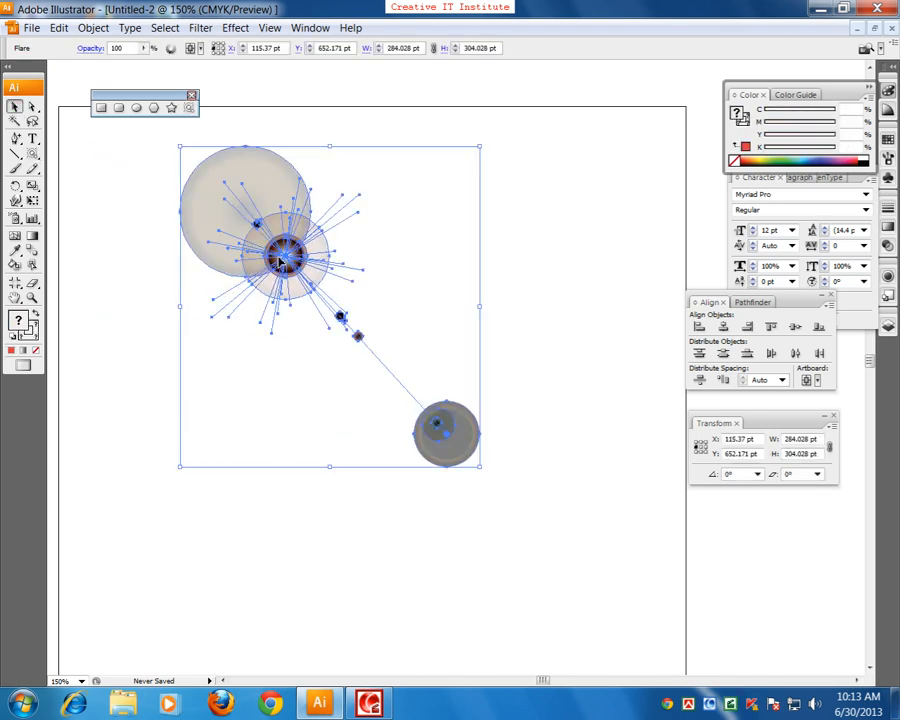
{"action": "key", "text": "Delete"}
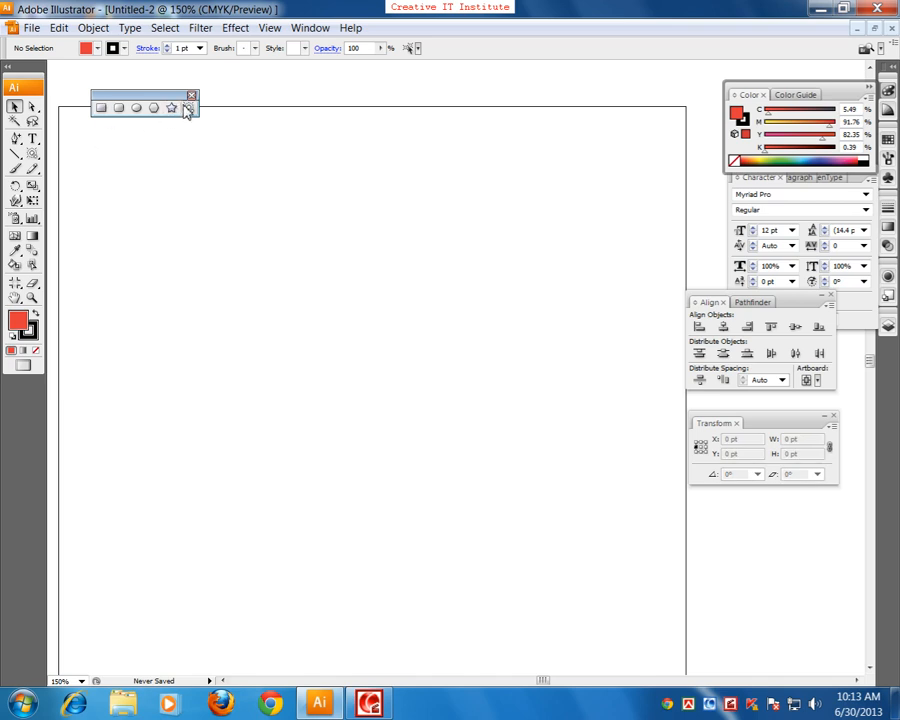
Step: Show the document rulers and set their units to inches
{"action": "left_click", "coordinate": [101, 107]}
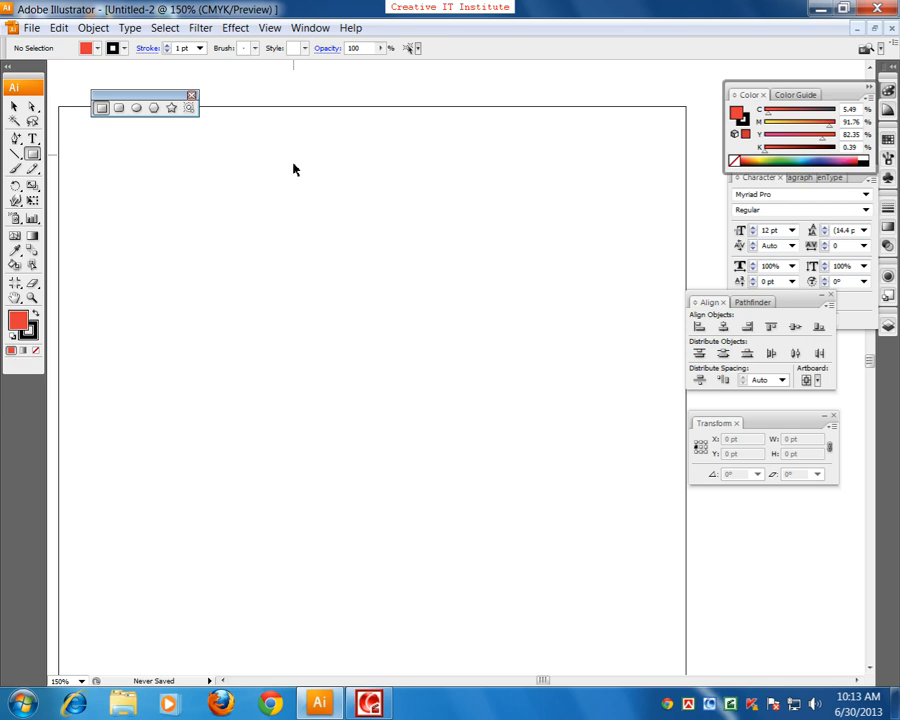
{"action": "key", "text": "ctrl+r"}
{"action": "right_click", "coordinate": [318, 65]}
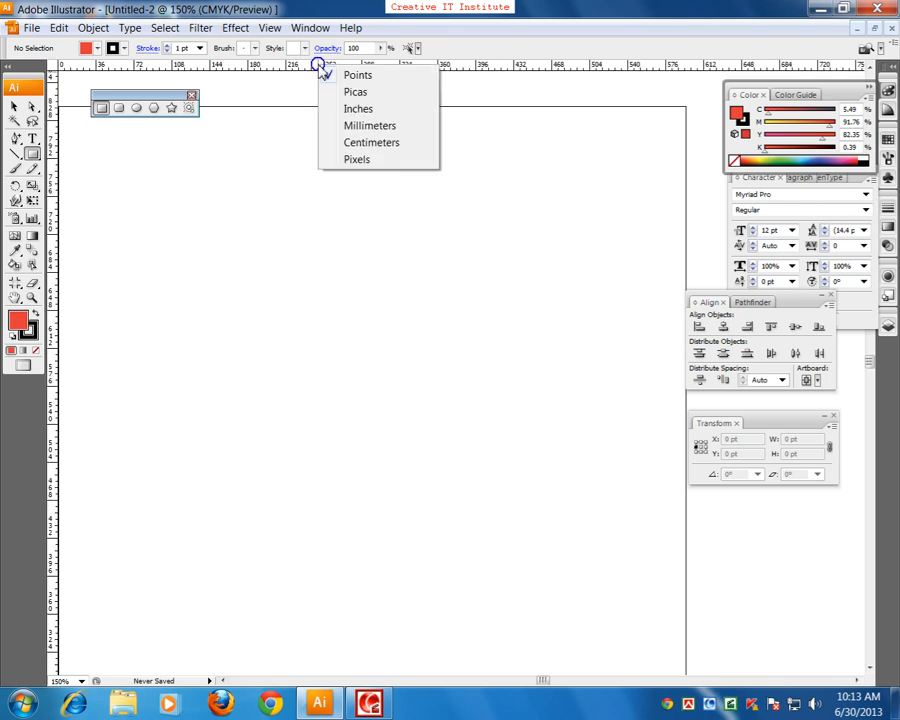
{"action": "left_click", "coordinate": [352, 114]}
Step: Draw a rectangle about 1.07 × 1.18 in near the artboard's upper left and undo it
{"action": "left_click", "coordinate": [102, 108]}
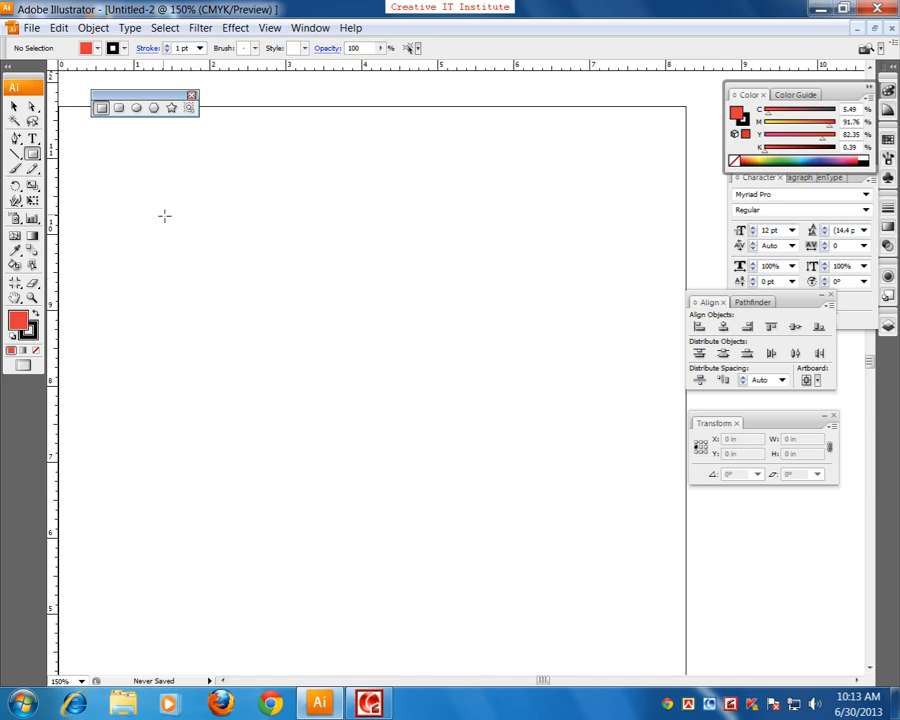
{"action": "left_click_drag", "start_coordinate": [161, 213], "coordinate": [245, 303]}
{"action": "key", "text": "ctrl+z"}
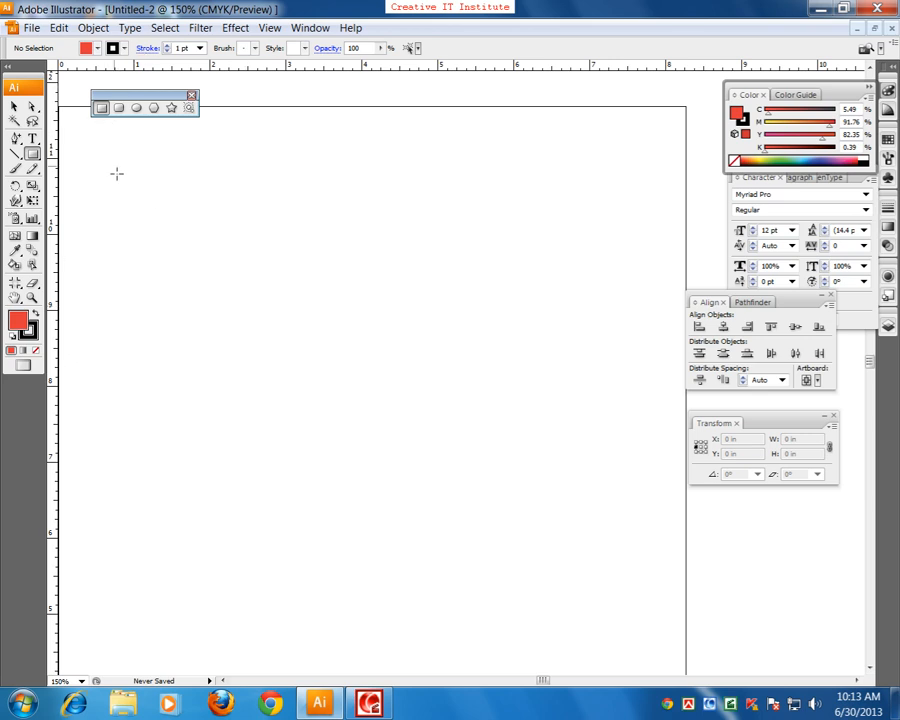
Step: Create a rectangle with an exact width of 3.2 in and height of 2 in on the artboard's upper left
{"action": "left_click", "coordinate": [186, 253]}
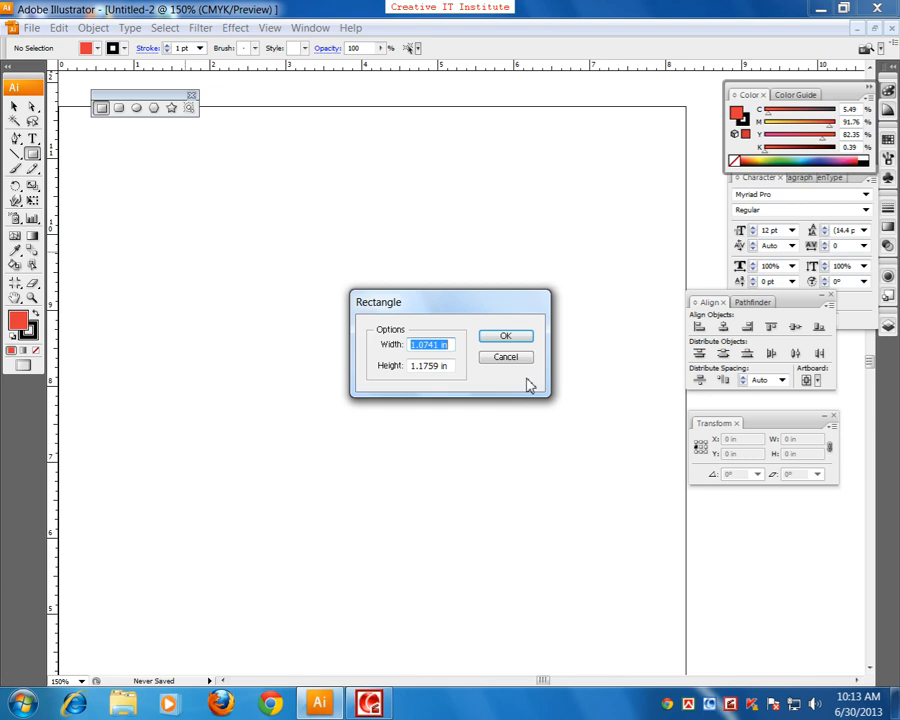
{"action": "type", "text": "3.2"}
{"action": "left_click_drag", "start_coordinate": [456, 368], "coordinate": [354, 374]}
{"action": "type", "text": "2"}
{"action": "key", "text": "Return"}
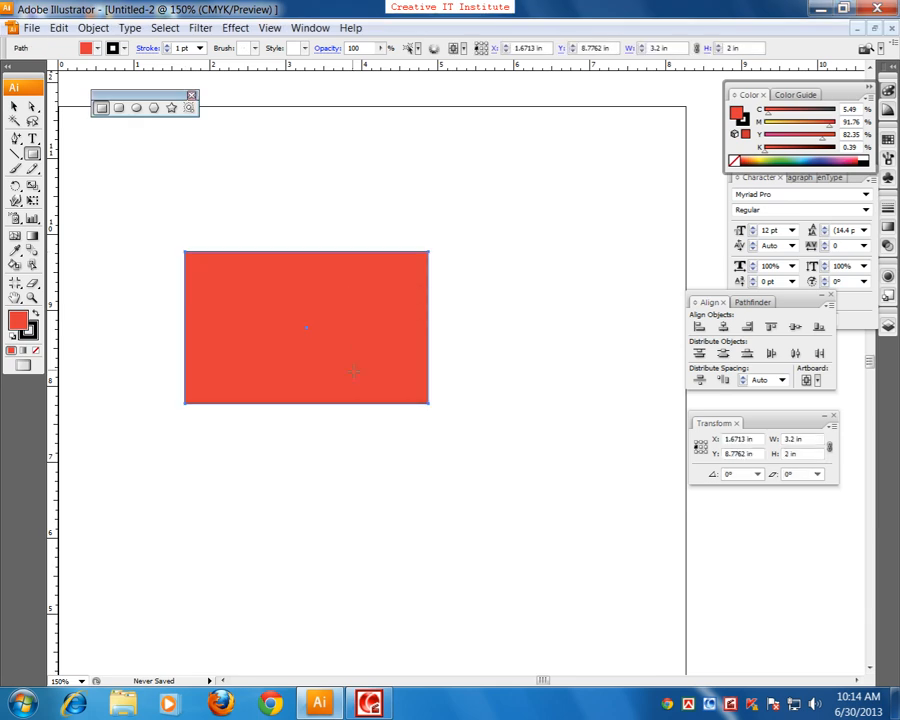
Step: Select the 3.2 × 2 in rectangle with the Selection tool and delete it
{"action": "left_click", "coordinate": [14, 107]}
{"action": "left_click", "coordinate": [132, 216]}
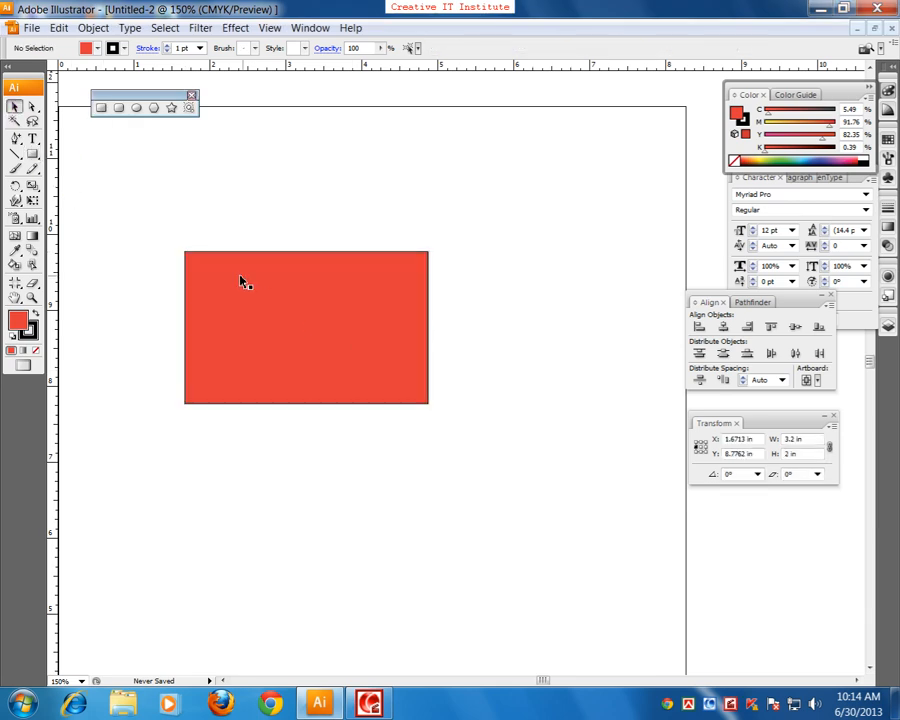
{"action": "left_click", "coordinate": [313, 328]}
{"action": "key", "text": "Delete"}
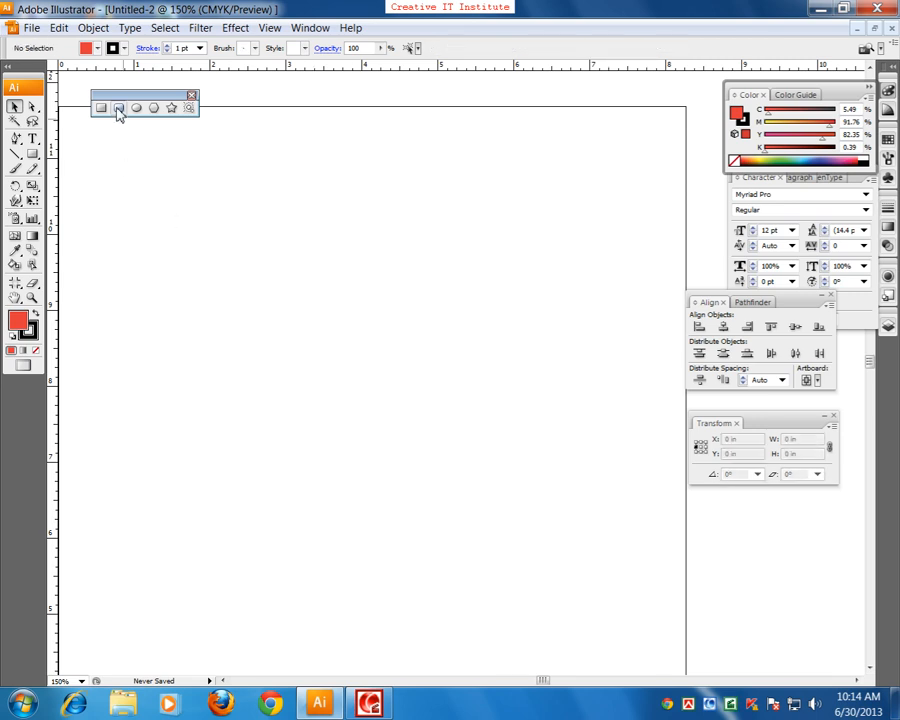
Step: Draw a rounded rectangle, increase its corner radius while drawing, and undo it
{"action": "left_click", "coordinate": [117, 108]}
{"action": "left_click_drag", "start_coordinate": [194, 251], "coordinate": [442, 402]}
{"action": "key", "text": "Up"}
{"action": "key", "text": "Up"}
{"action": "key", "text": "Up"}
{"action": "key", "text": "Up"}
{"action": "key", "text": "Up"}
{"action": "key", "text": "Up"}
{"action": "key", "text": "ctrl+z"}
Step: Draw a rounded rectangle about 4.09 × 2.75 in, decreasing its corner radius while drawing
{"action": "left_click_drag", "start_coordinate": [168, 213], "coordinate": [479, 422]}
{"action": "key", "text": "Down"}
{"action": "key", "text": "Down"}
{"action": "key", "text": "Down"}
{"action": "key", "text": "Down"}
{"action": "key", "text": "Down"}
{"action": "key", "text": "Down"}
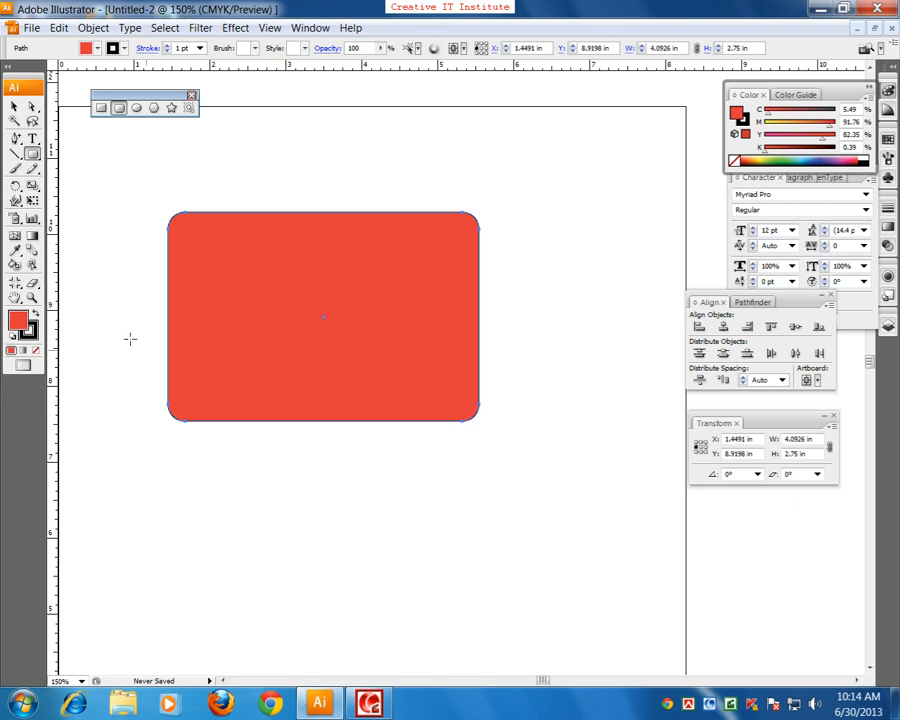
Step: Select the large rounded rectangle with the Selection tool and delete it
{"action": "left_click", "coordinate": [14, 106]}
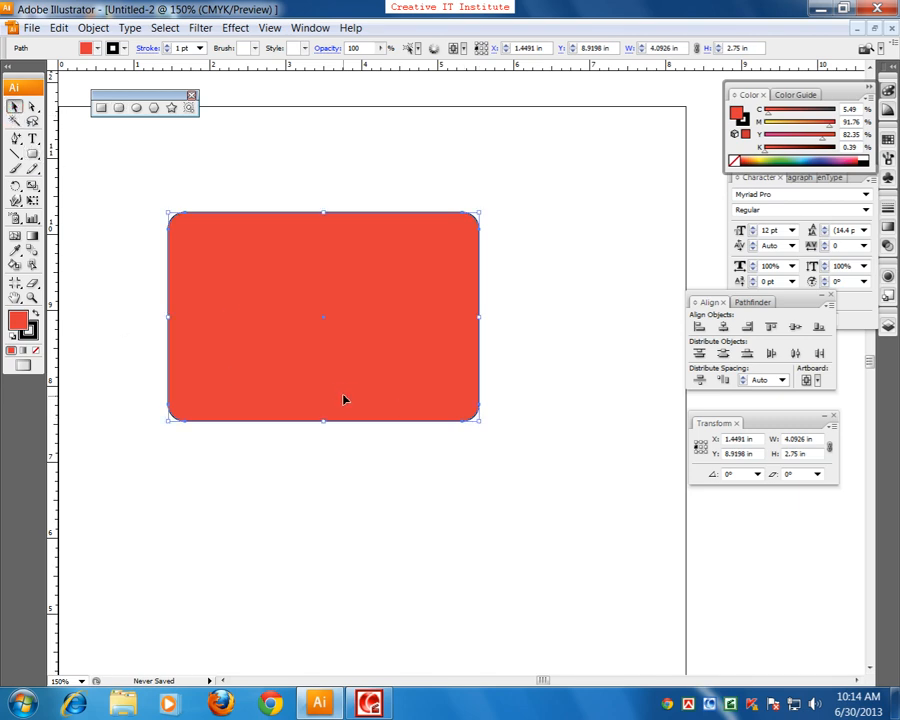
{"action": "left_click", "coordinate": [428, 460]}
{"action": "left_click", "coordinate": [388, 351]}
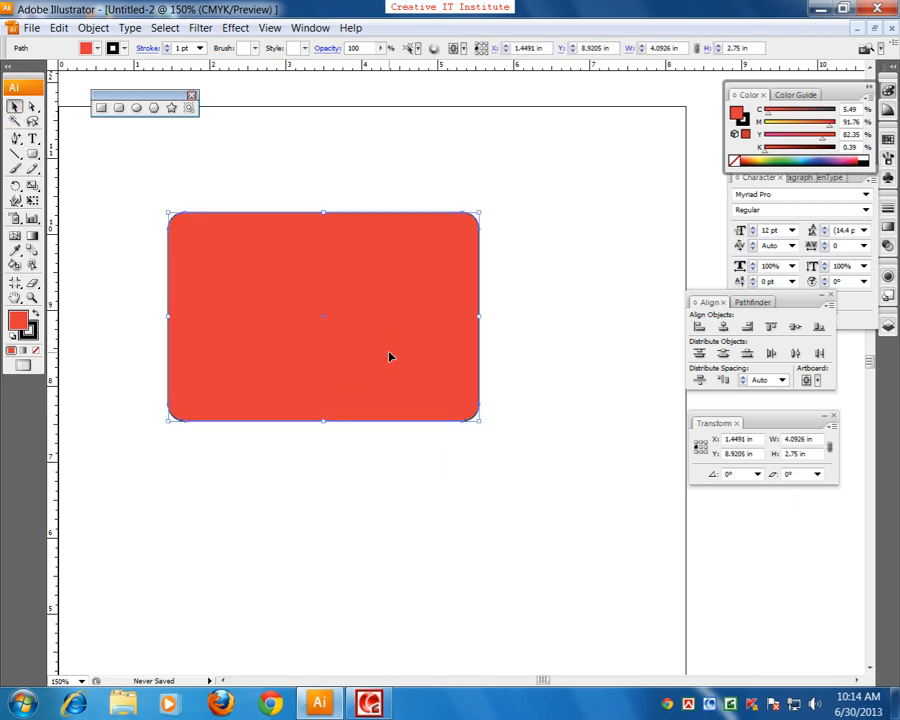
{"action": "key", "text": "Delete"}
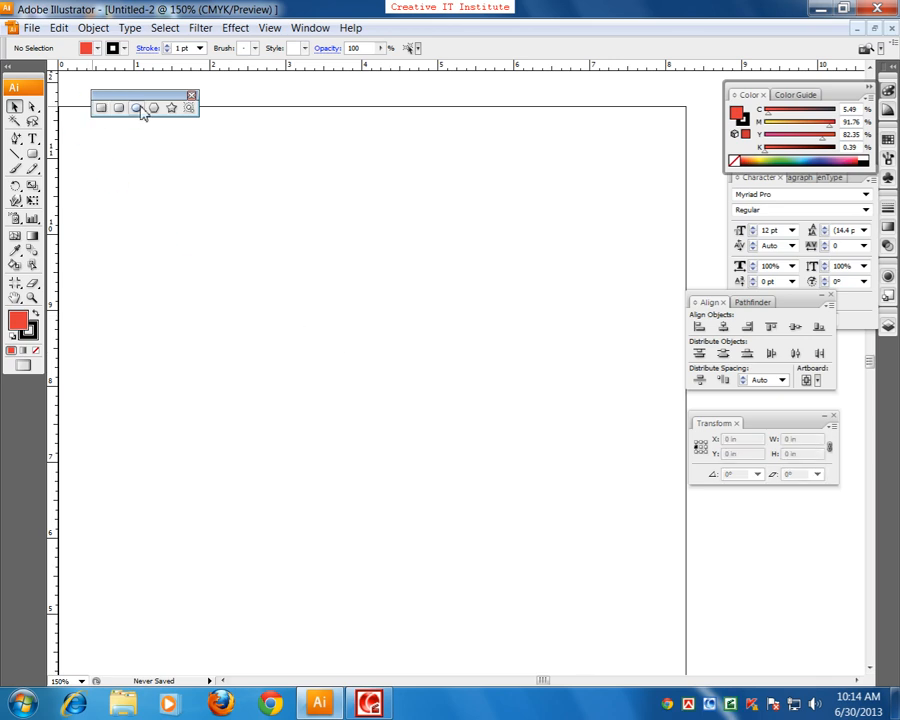
Step: Draw a circle about 1.2 in across with the Ellipse tool and delete it
{"action": "left_click", "coordinate": [137, 108]}
{"action": "left_click_drag", "start_coordinate": [192, 263], "coordinate": [280, 346]}
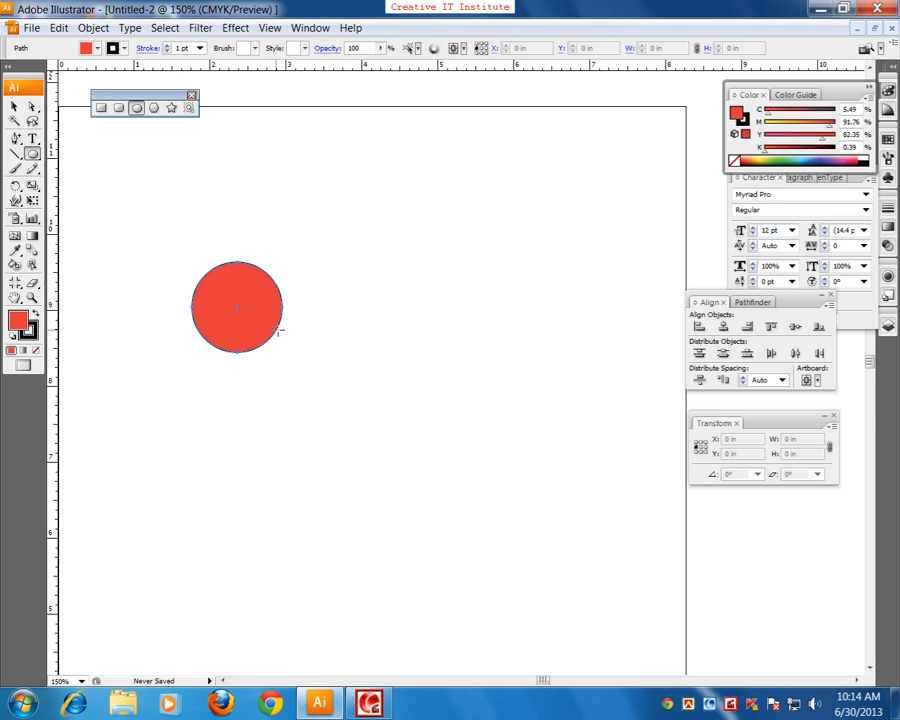
{"action": "key", "text": "Delete"}
Step: Start drawing a hexagon on the artboard's upper left with the Polygon tool and reduce it to three sides
{"action": "left_click", "coordinate": [151, 109]}
{"action": "left_click_drag", "start_coordinate": [234, 261], "coordinate": [270, 313]}
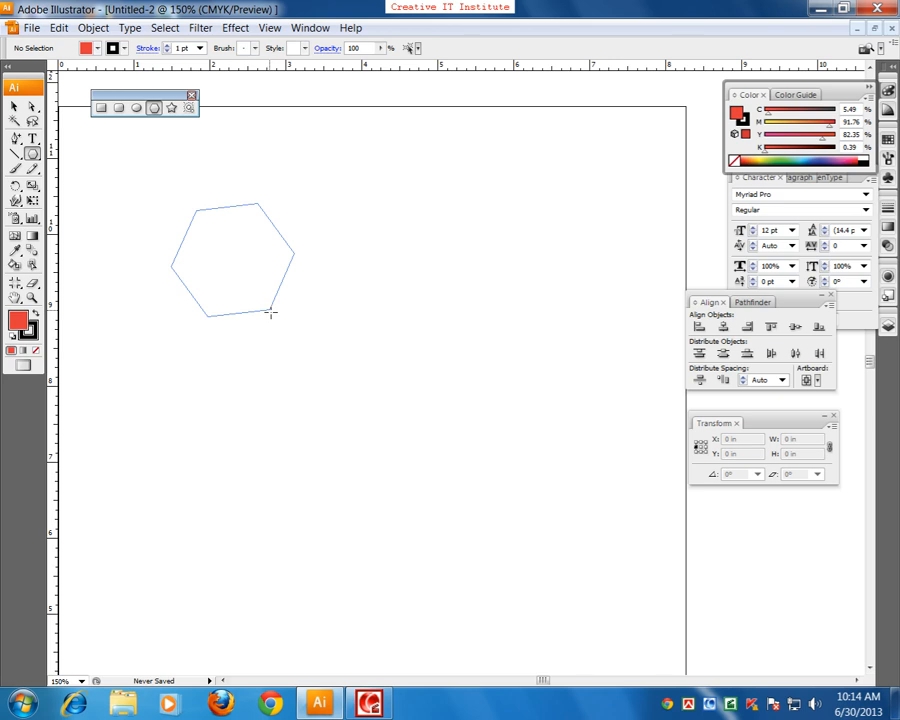
{"action": "left_click_drag", "start_coordinate": [270, 313], "coordinate": [304, 340]}
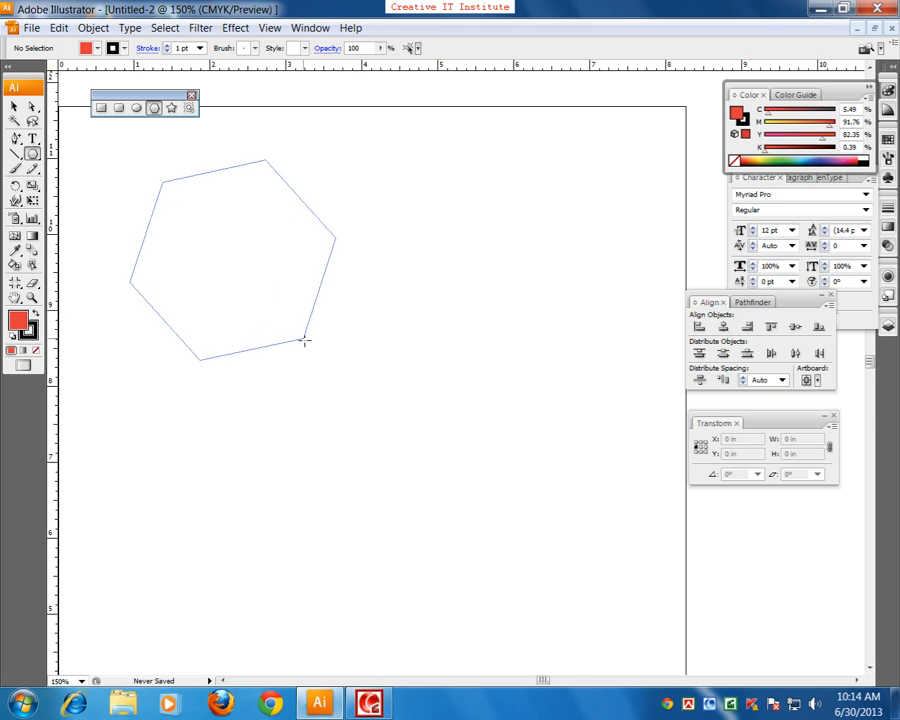
{"action": "key", "text": "Down"}
{"action": "key", "text": "Down"}
{"action": "key", "text": "Down"}
Step: Add four sides to the polygon while it is still being drawn
{"action": "left_click_drag", "start_coordinate": [304, 340], "coordinate": [304, 340]}
{"action": "key", "text": "Up"}
{"action": "key", "text": "Up"}
{"action": "key", "text": "Up"}
{"action": "key", "text": "Up"}
Step: Reduce the polygon to three sides again, finish it as an upright triangle, and delete it
{"action": "key", "text": "Down"}
{"action": "key", "text": "Down"}
{"action": "key", "text": "Down"}
{"action": "key", "text": "Down"}
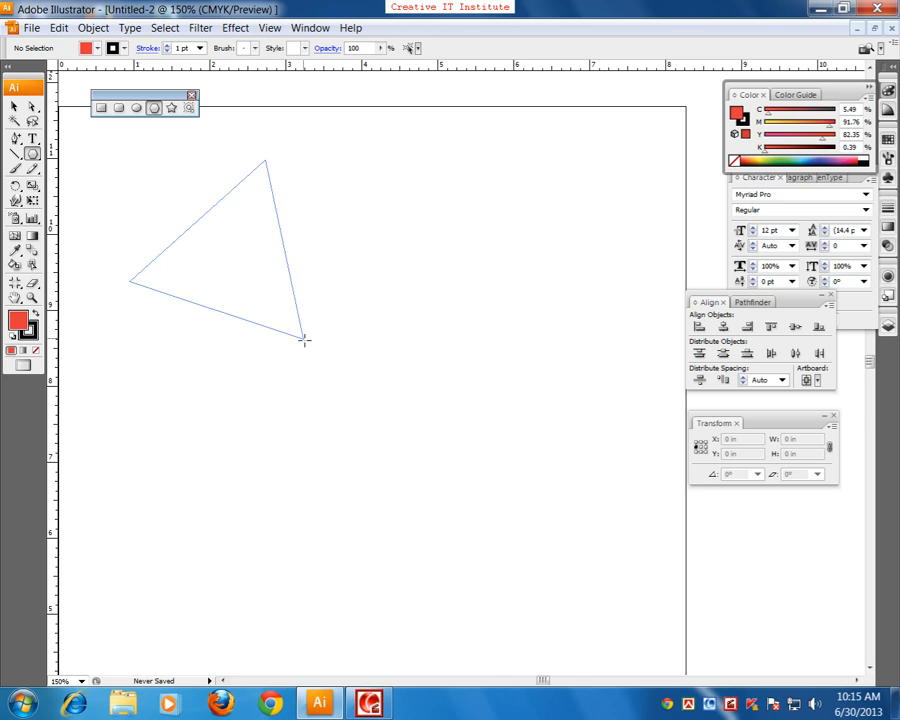
{"action": "left_click_drag", "start_coordinate": [304, 340], "coordinate": [299, 331]}
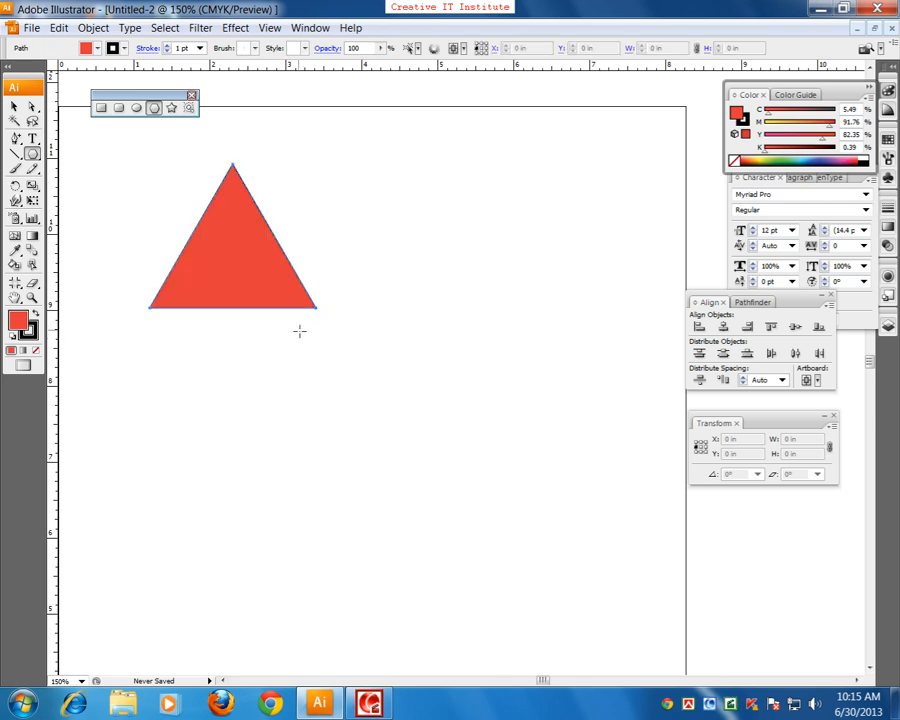
{"action": "key", "text": "Delete"}
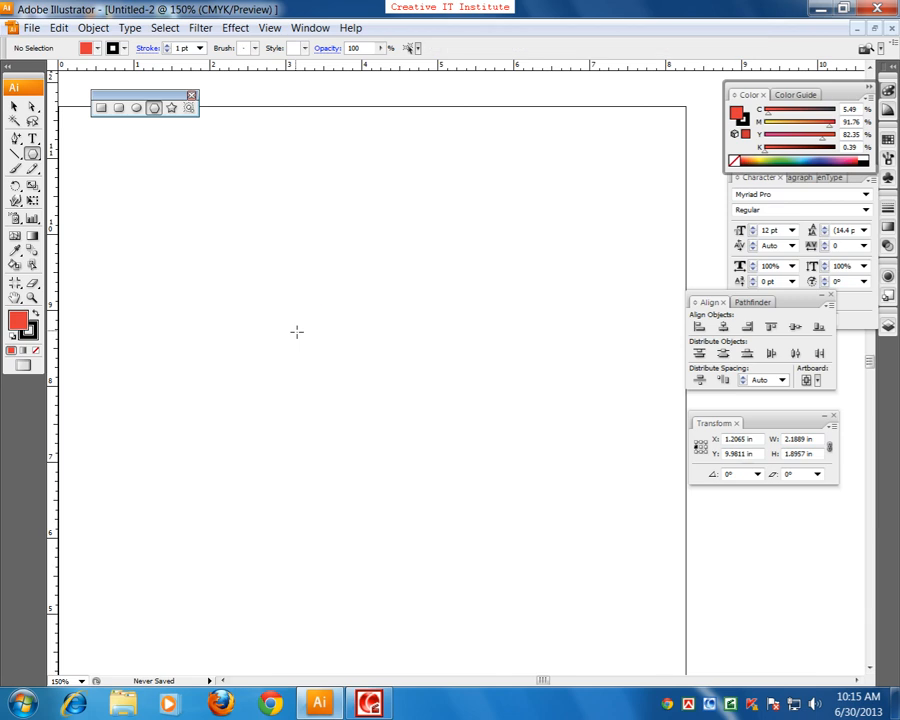
Step: Draw a five-pointed star with the Star tool, increase its number of points while drawing, and delete it
{"action": "left_click", "coordinate": [172, 107]}
{"action": "left_click_drag", "start_coordinate": [285, 295], "coordinate": [353, 369]}
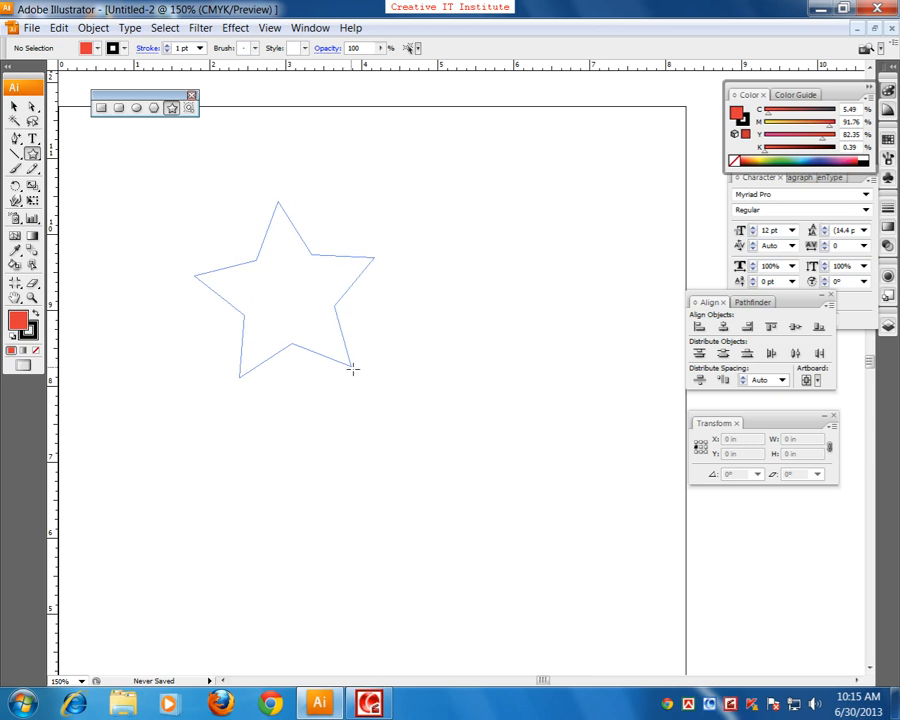
{"action": "key", "text": "Up"}
{"action": "key", "text": "Up"}
{"action": "key", "text": "Up"}
{"action": "key", "text": "Up"}
{"action": "key", "text": "Up"}
{"action": "left_click_drag", "start_coordinate": [353, 369], "coordinate": [353, 369]}
{"action": "key", "text": "Delete"}
Step: Draw a ten-pointed star about 1.15 × 1.21 in on the artboard's upper left and delete it
{"action": "left_click_drag", "start_coordinate": [216, 222], "coordinate": [241, 257]}
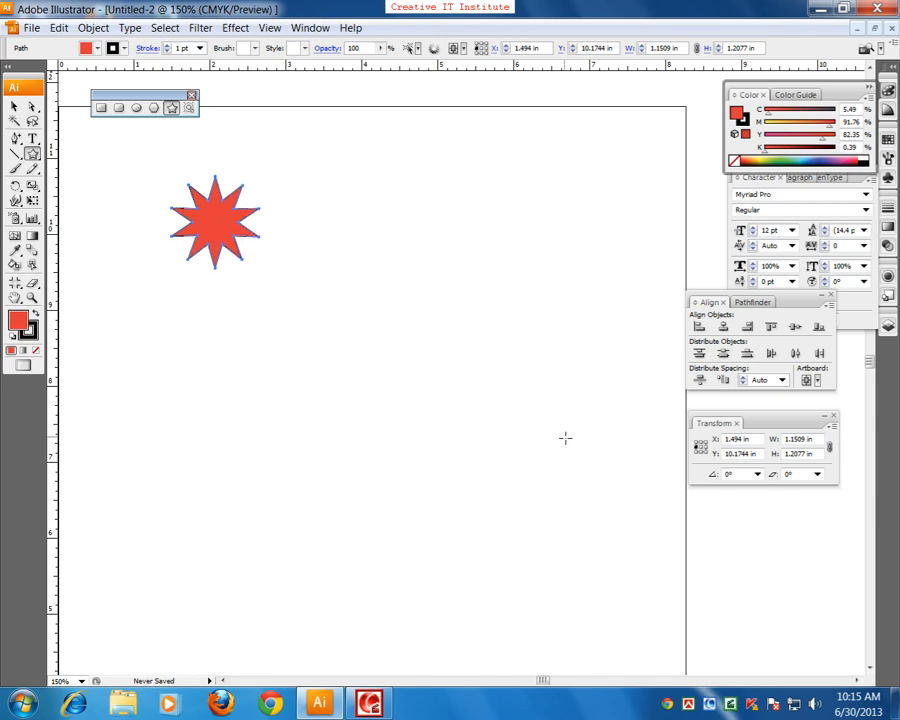
{"action": "key", "text": "Delete"}
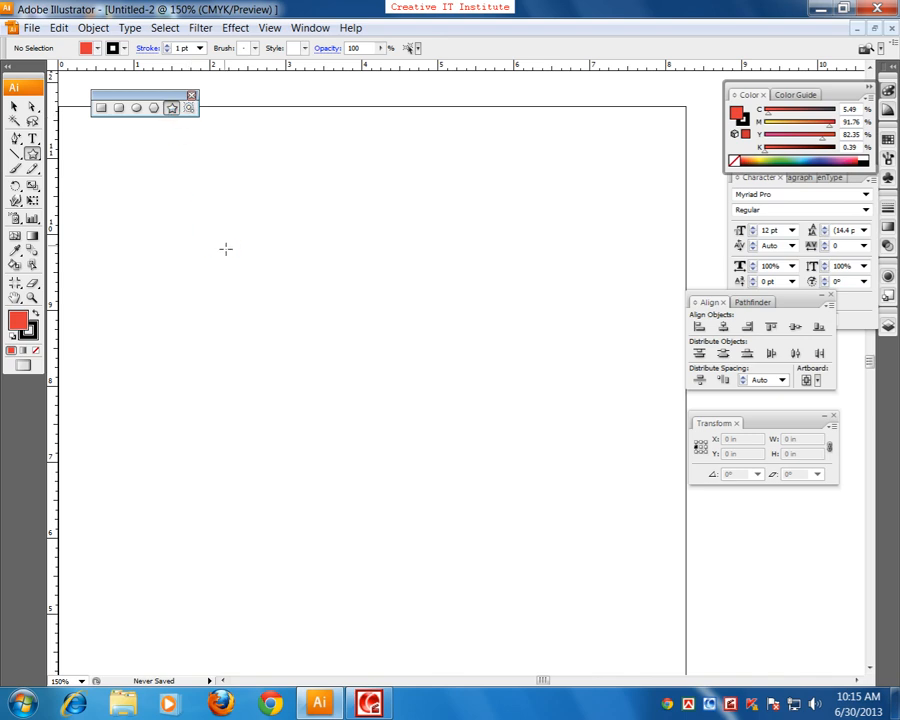
Step: Draw a star about 1.73 in across, varying its point count while drawing and finishing with eight points
{"action": "left_click_drag", "start_coordinate": [229, 265], "coordinate": [265, 322]}
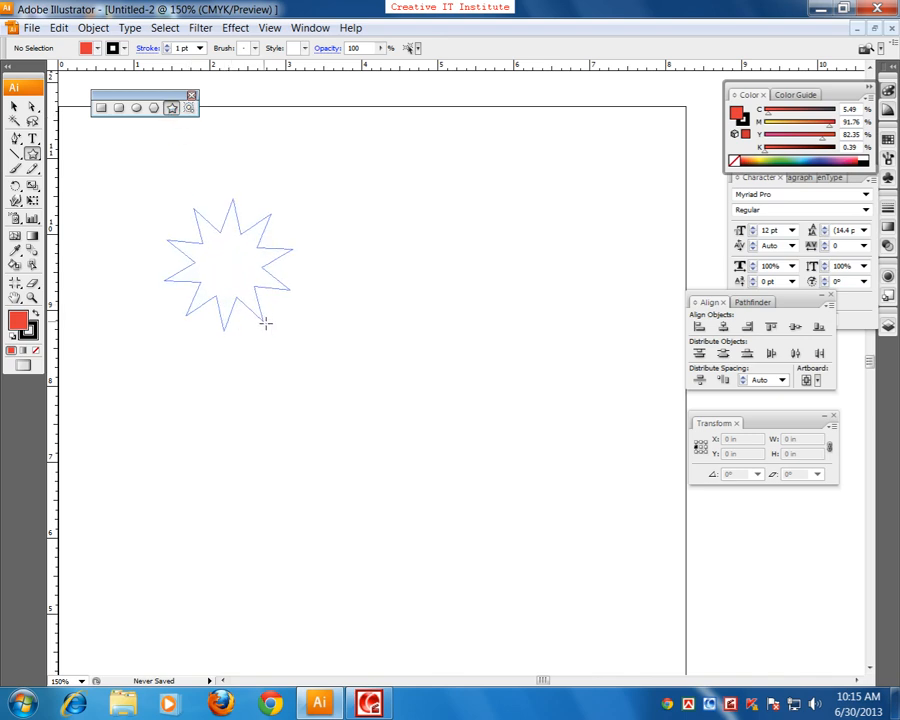
{"action": "key", "text": "Up"}
{"action": "key", "text": "Up"}
{"action": "left_click_drag", "start_coordinate": [265, 322], "coordinate": [265, 321]}
{"action": "key", "text": "Down"}
{"action": "key", "text": "Down"}
{"action": "key", "text": "Down"}
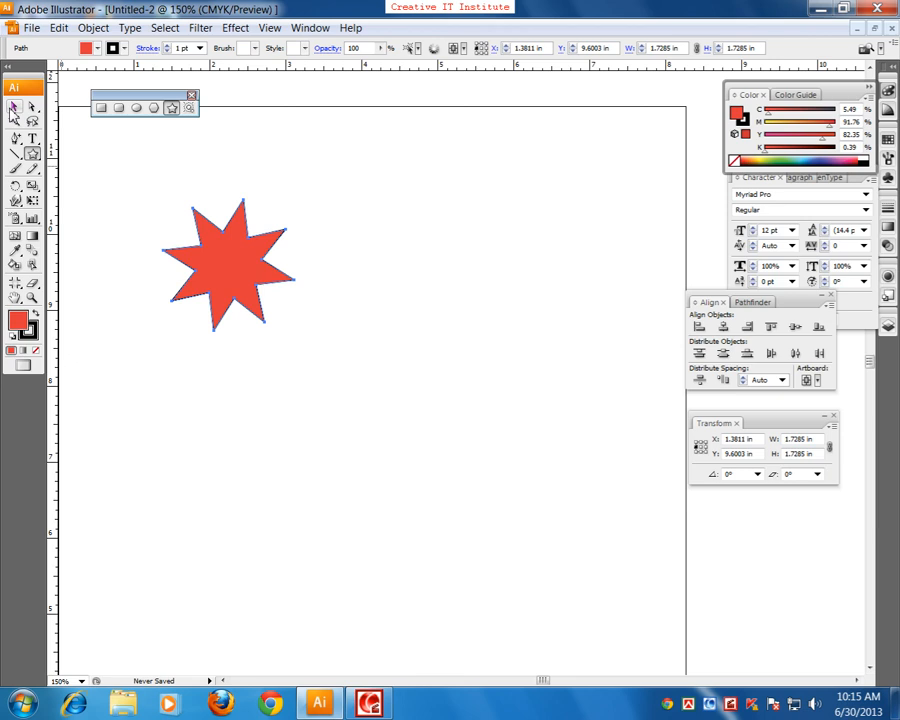
Step: Move the eight-pointed star slightly down and to the right, and delete it
{"action": "left_click", "coordinate": [13, 107]}
{"action": "left_click_drag", "start_coordinate": [223, 285], "coordinate": [249, 311]}
{"action": "left_click", "coordinate": [345, 321]}
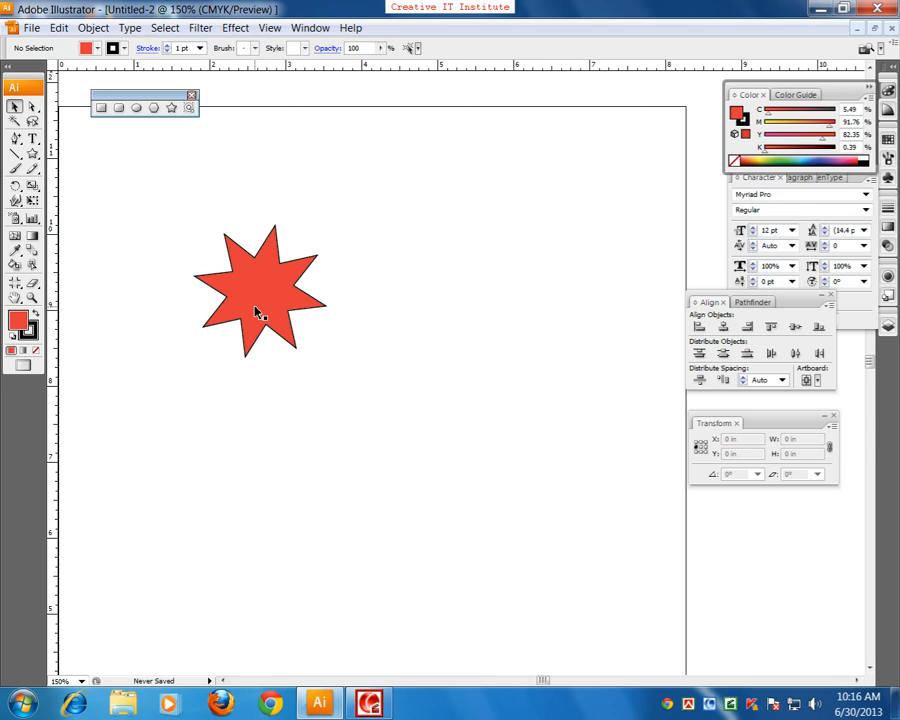
{"action": "left_click", "coordinate": [255, 310]}
{"action": "key", "text": "Delete"}
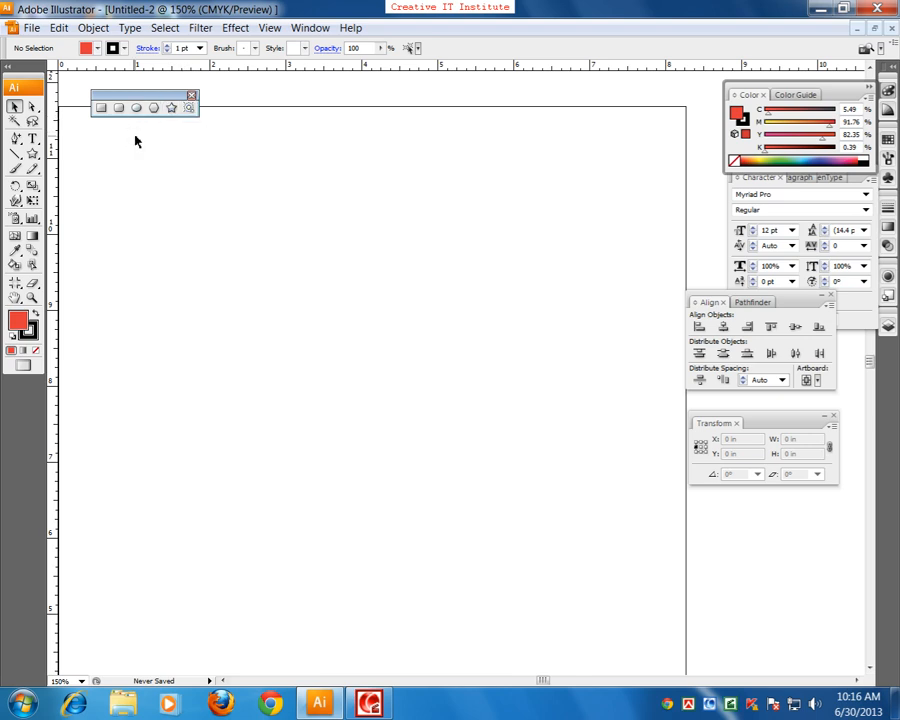
Step: Draw a ten-pointed star about 3.23 × 3.32 in with long, thin points and delete it
{"action": "left_click", "coordinate": [171, 107]}
{"action": "left_click_drag", "start_coordinate": [234, 272], "coordinate": [278, 315]}
{"action": "key", "text": "Up"}
{"action": "key", "text": "Up"}
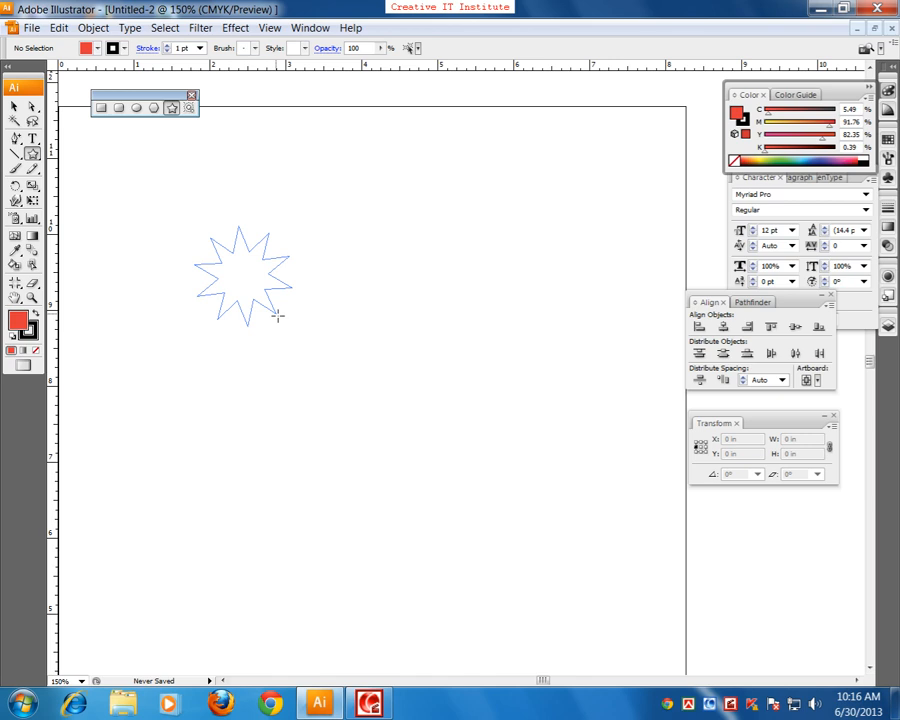
{"action": "left_click_drag", "start_coordinate": [278, 315], "coordinate": [305, 377]}
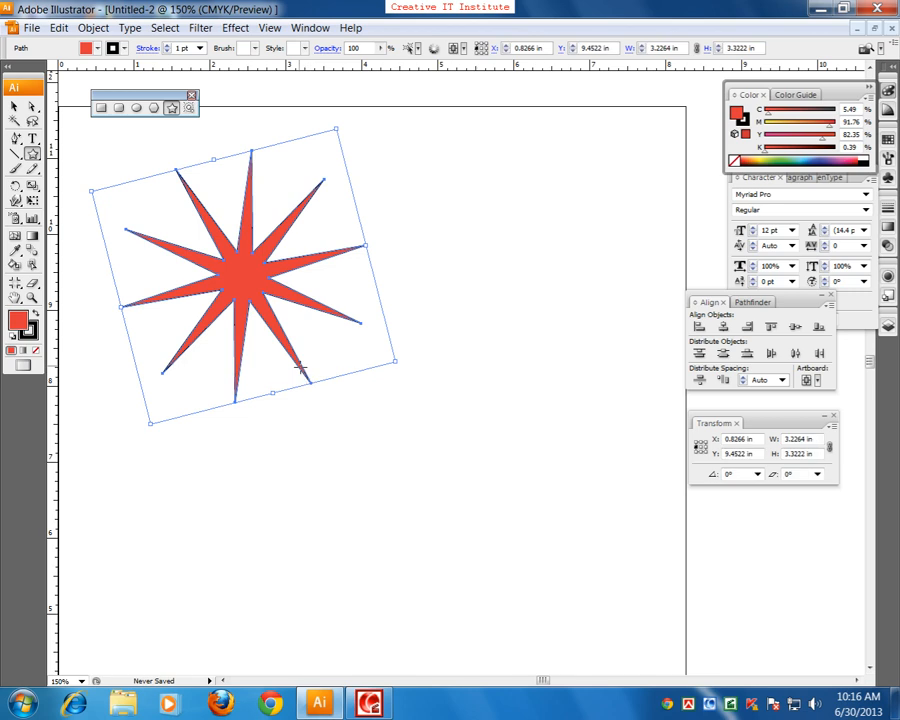
{"action": "key", "text": "Delete"}
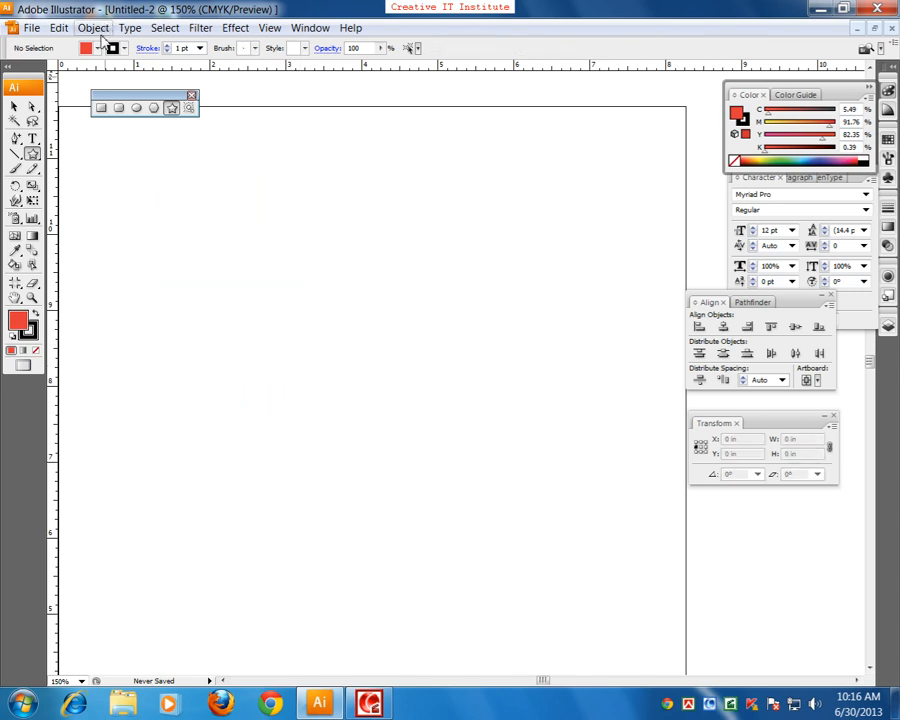
Step: Draw a rounded rectangle about 1.31 × 1.30 in and a smaller circle above and to the right of it
{"action": "left_click", "coordinate": [113, 109]}
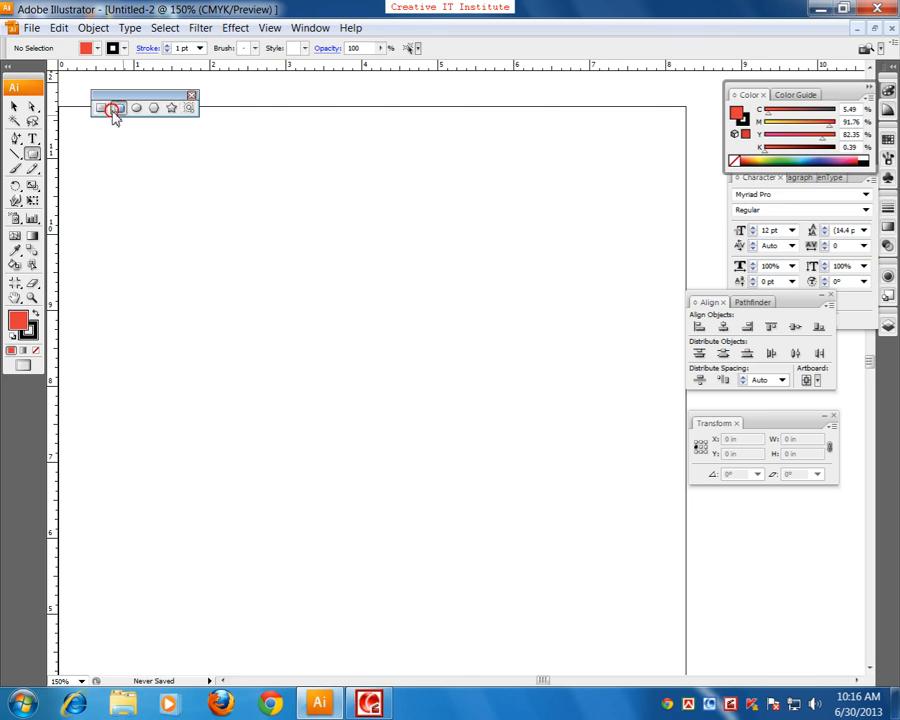
{"action": "left_click_drag", "start_coordinate": [240, 297], "coordinate": [340, 396]}
{"action": "left_click", "coordinate": [136, 108]}
{"action": "left_click_drag", "start_coordinate": [344, 229], "coordinate": [415, 296]}
Step: Draw a ten-pointed star near the artboard's upper left and a triangle about 0.82 × 0.75 in right of the rounded rectangle
{"action": "left_click", "coordinate": [172, 108]}
{"action": "left_click_drag", "start_coordinate": [162, 212], "coordinate": [162, 172]}
{"action": "left_click", "coordinate": [154, 108]}
{"action": "left_click_drag", "start_coordinate": [381, 366], "coordinate": [378, 402]}
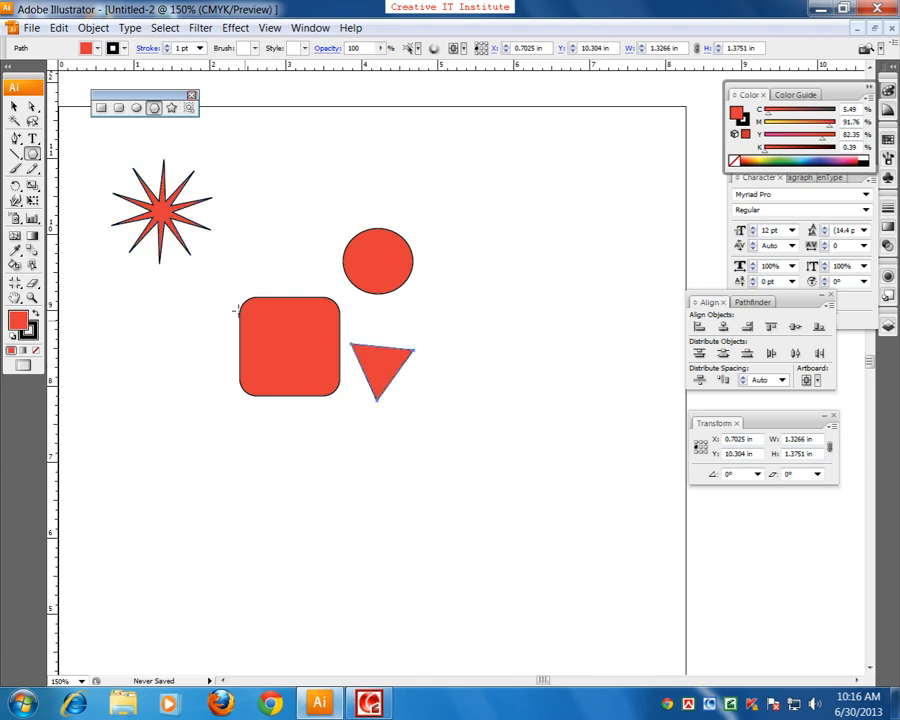
Step: Draw a rectangle about 1.08 × 0.77 in below and left of the rounded rectangle, and deselect it
{"action": "left_click", "coordinate": [100, 107]}
{"action": "left_click_drag", "start_coordinate": [180, 436], "coordinate": [263, 494]}
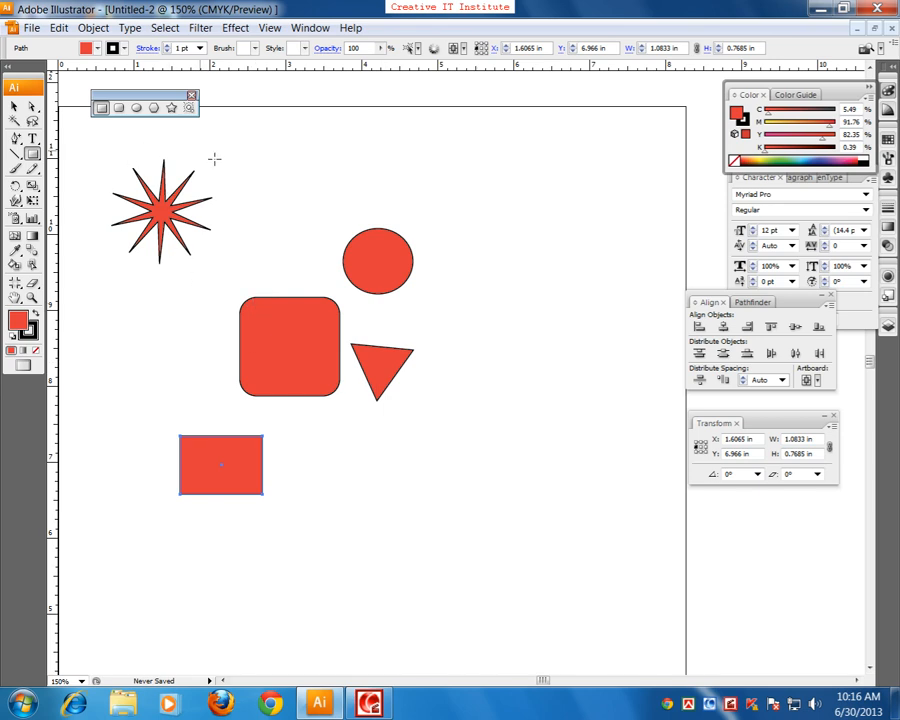
{"action": "left_click", "coordinate": [17, 104]}
{"action": "left_click", "coordinate": [344, 373]}
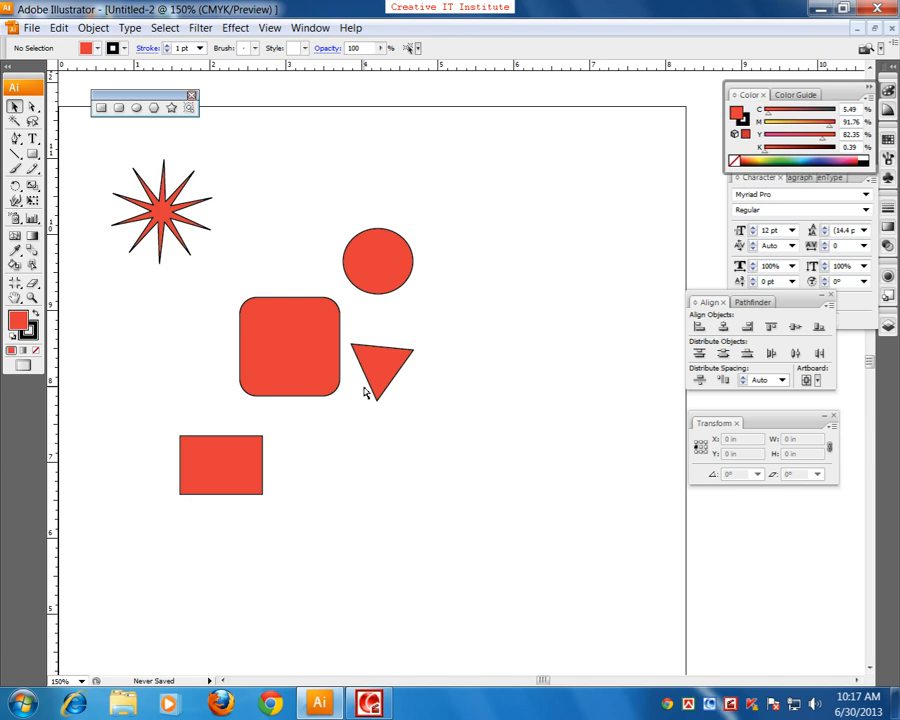
Step: Select the rounded rectangle and move it slightly upward, keeping it left of the circle and triangle
{"action": "key", "text": "ctrl+equal"}
{"action": "key", "text": "ctrl+equal"}
{"action": "key", "text": "ctrl+equal"}
{"action": "left_click_drag", "start_coordinate": [253, 284], "coordinate": [488, 426]}
{"action": "left_click_drag", "start_coordinate": [346, 438], "coordinate": [384, 399]}
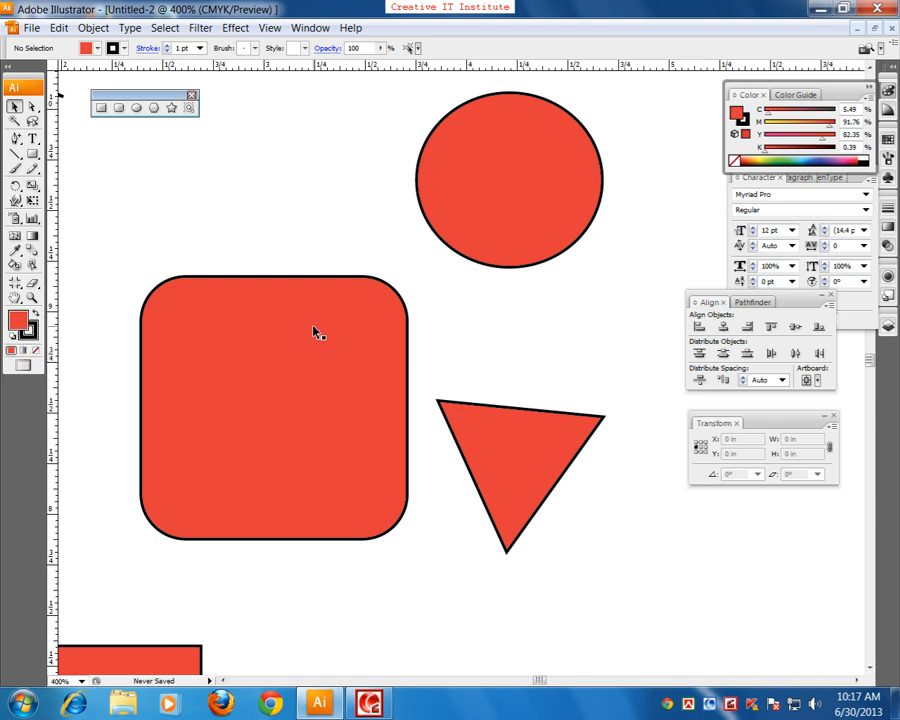
{"action": "left_click", "coordinate": [235, 341]}
{"action": "left_click_drag", "start_coordinate": [287, 395], "coordinate": [285, 366]}
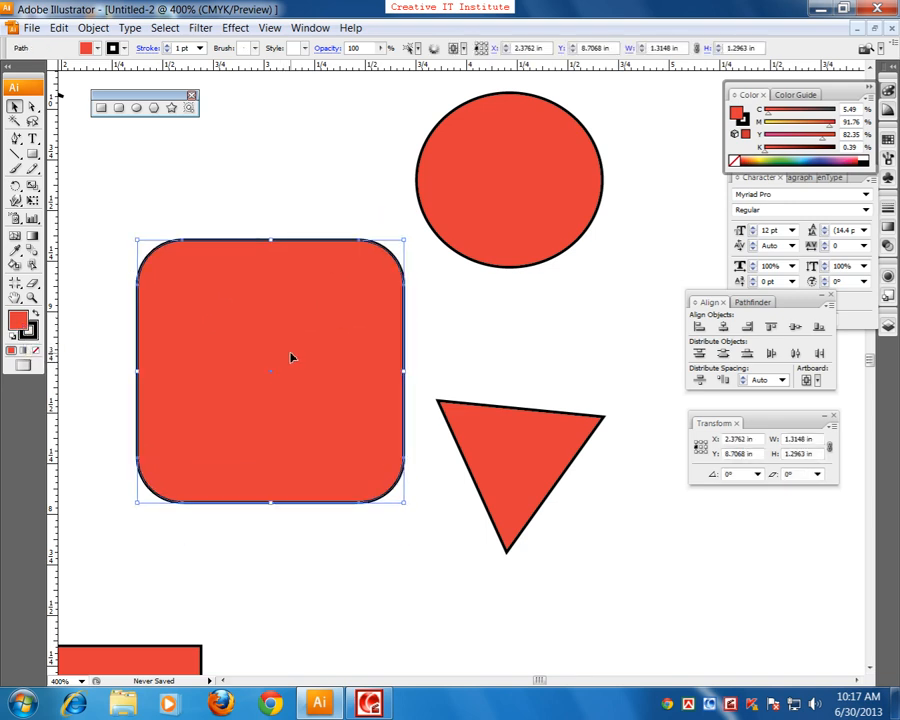
Step: Change the rounded rectangle's fill to bright blue 0FA1EA (C 72, M 23, Y 0, K 0)
{"action": "left_click", "coordinate": [16, 327]}
{"action": "double_click", "coordinate": [18, 326]}
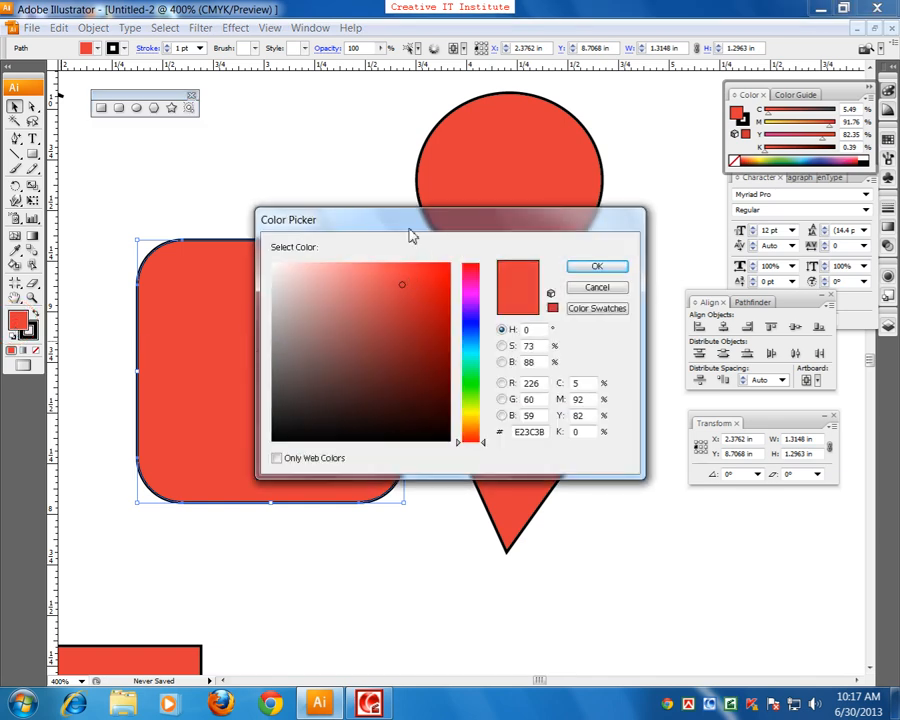
{"action": "left_click_drag", "start_coordinate": [405, 222], "coordinate": [528, 140]}
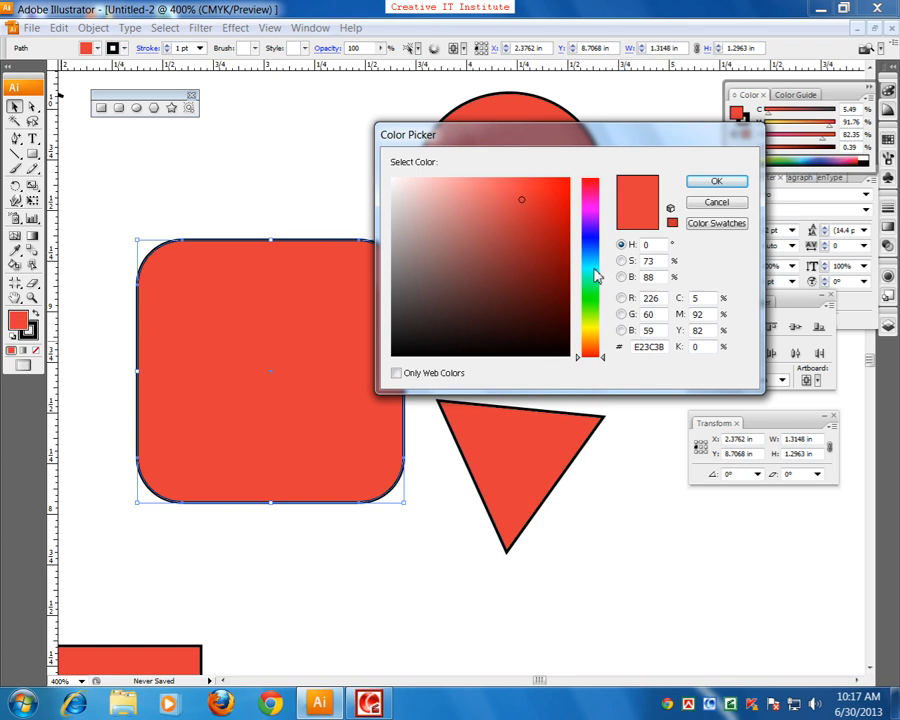
{"action": "left_click_drag", "start_coordinate": [592, 274], "coordinate": [591, 262]}
{"action": "left_click", "coordinate": [559, 192]}
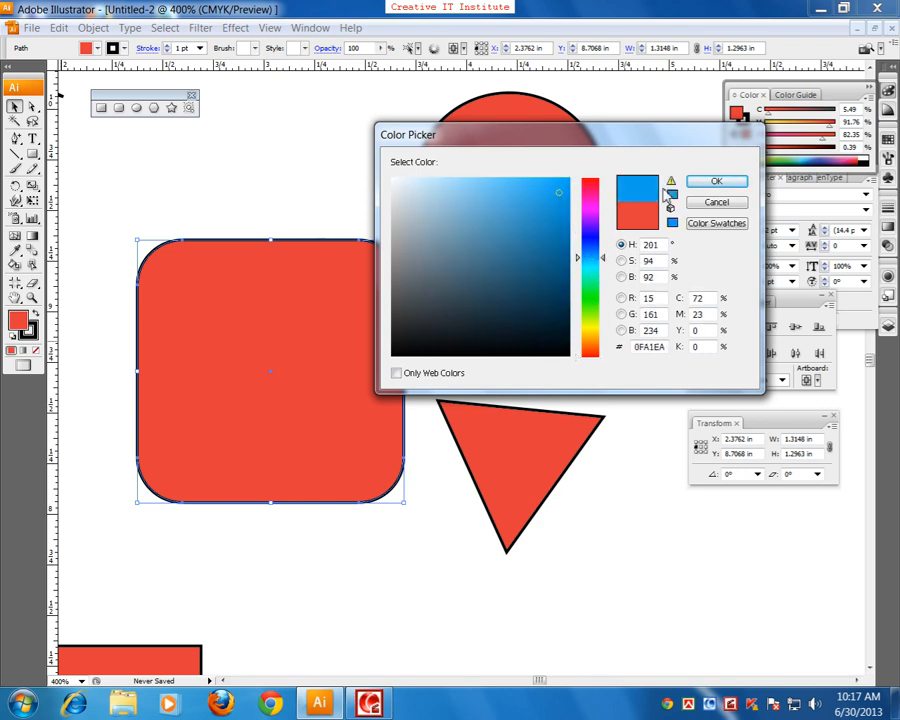
{"action": "left_click", "coordinate": [714, 182]}
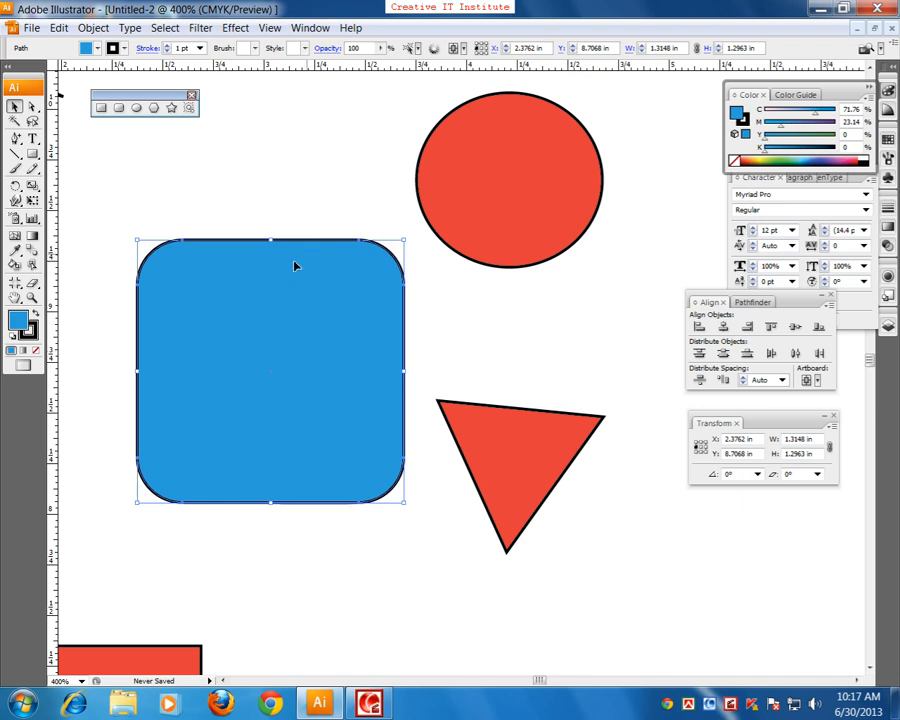
Step: Change the rounded rectangle's stroke to bright yellow, about C 3, M 9, Y 100, K 0, and deselect it
{"action": "left_click", "coordinate": [27, 331]}
{"action": "double_click", "coordinate": [27, 331]}
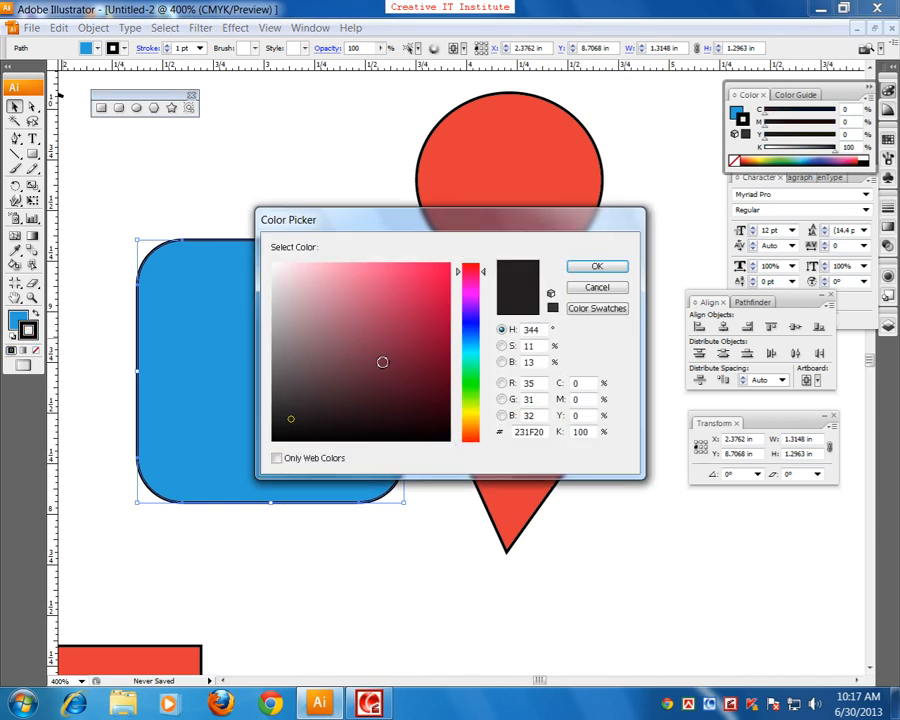
{"action": "mouse_move", "coordinate": [472, 430]}
{"action": "left_mouse_down"}
{"action": "mouse_move", "coordinate": [472, 414]}
{"action": "mouse_move", "coordinate": [472, 424]}
{"action": "left_mouse_up"}
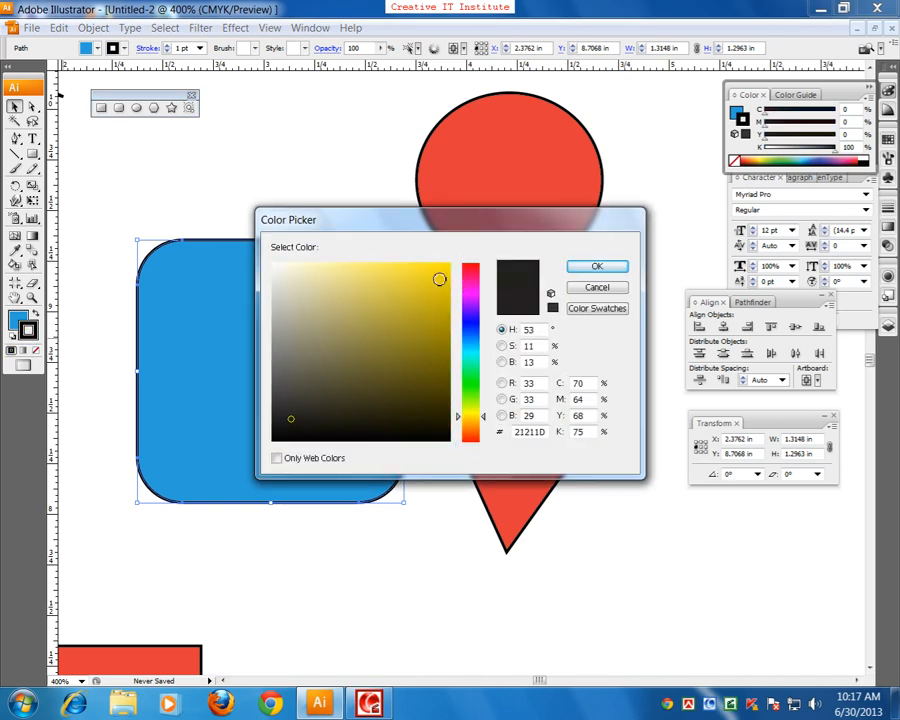
{"action": "left_click", "coordinate": [448, 264]}
{"action": "left_click", "coordinate": [590, 267]}
{"action": "key", "text": "ctrl+shift+a"}
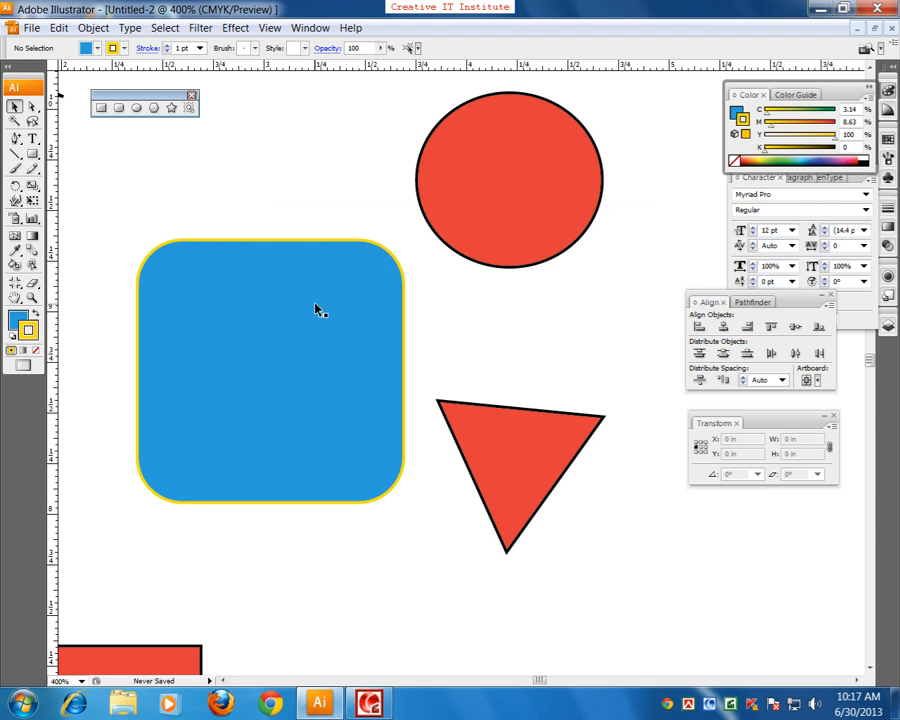
Step: Move the circle slightly down and to the right, and remove its stroke
{"action": "left_click_drag", "start_coordinate": [510, 206], "coordinate": [508, 307]}
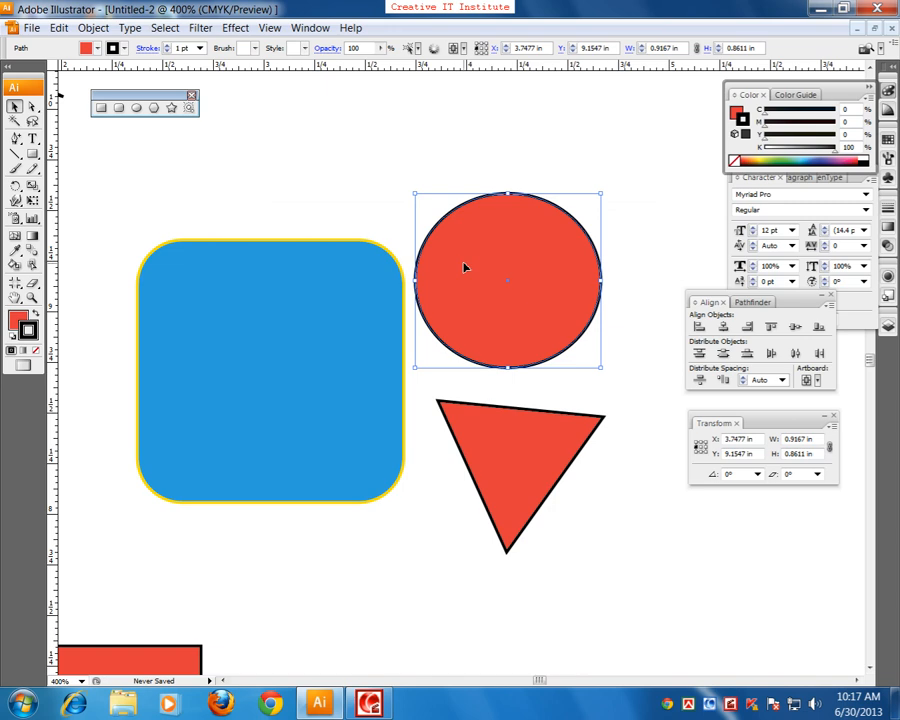
{"action": "left_click_drag", "start_coordinate": [464, 267], "coordinate": [483, 215]}
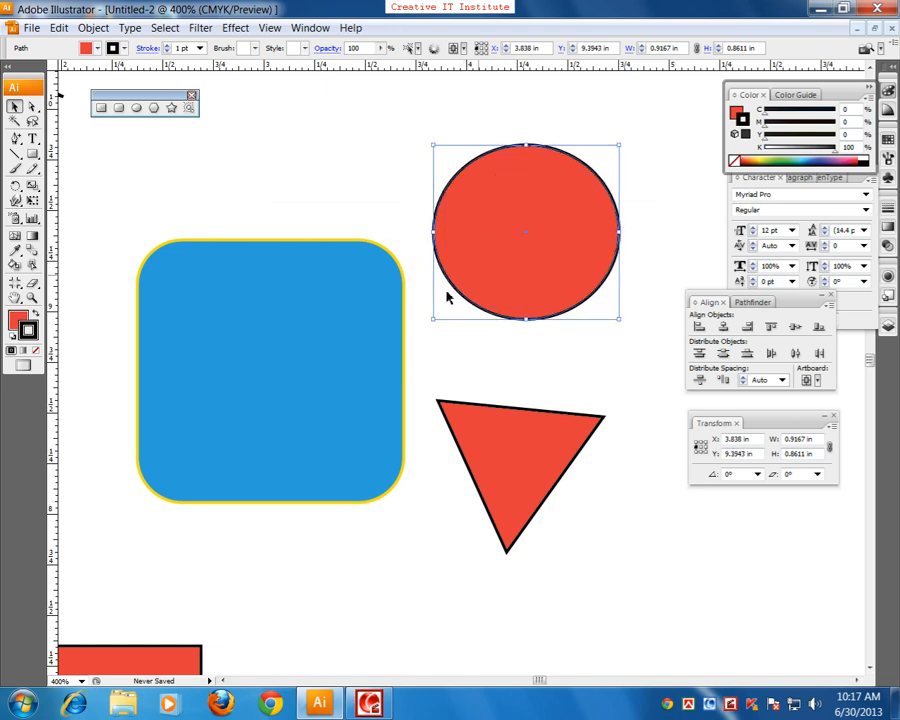
{"action": "left_click", "coordinate": [35, 350]}
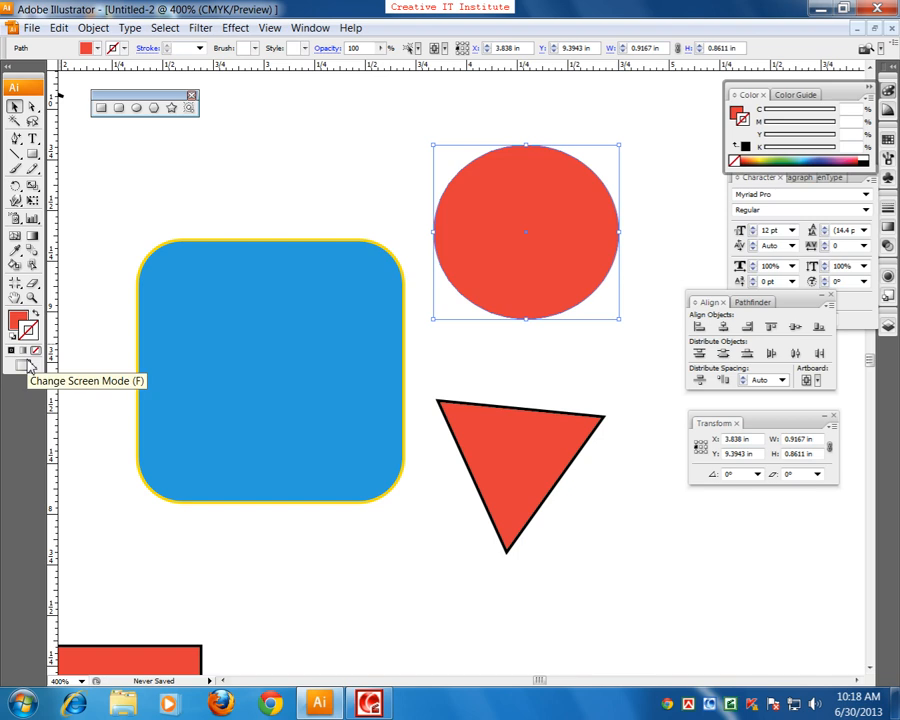
Step: Move the triangle over the rounded rectangle's lower-right corner, remove its fill, and deselect it
{"action": "scroll", "coordinate": [380, 360], "scroll_direction": "down", "scroll_amount": 1}
{"action": "left_click", "coordinate": [521, 378]}
{"action": "left_click_drag", "start_coordinate": [521, 378], "coordinate": [408, 444]}
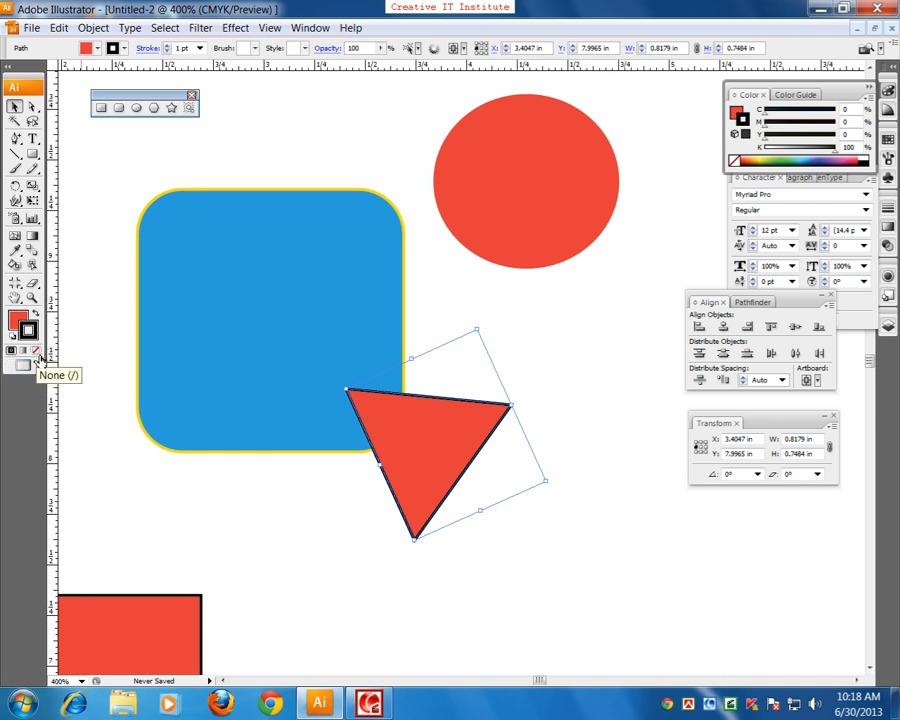
{"action": "left_click", "coordinate": [17, 320]}
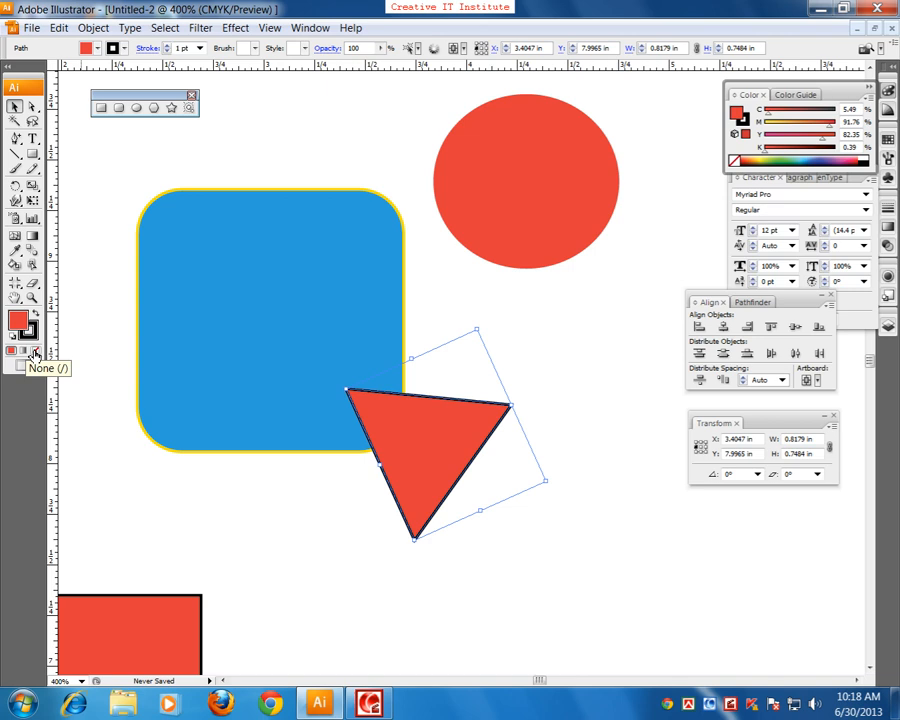
{"action": "left_click", "coordinate": [35, 350]}
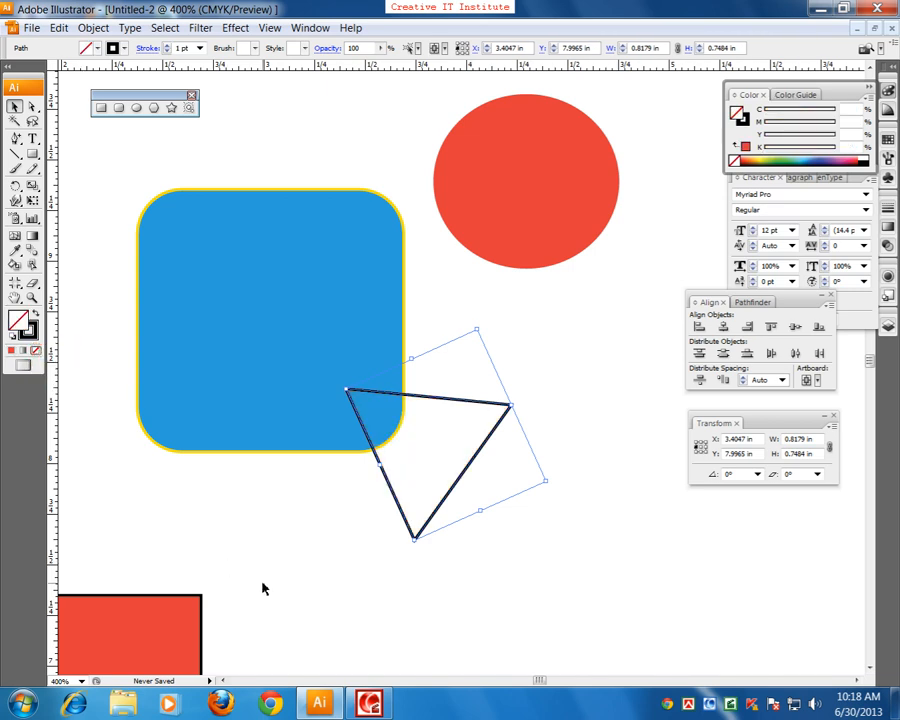
{"action": "left_click", "coordinate": [270, 570]}
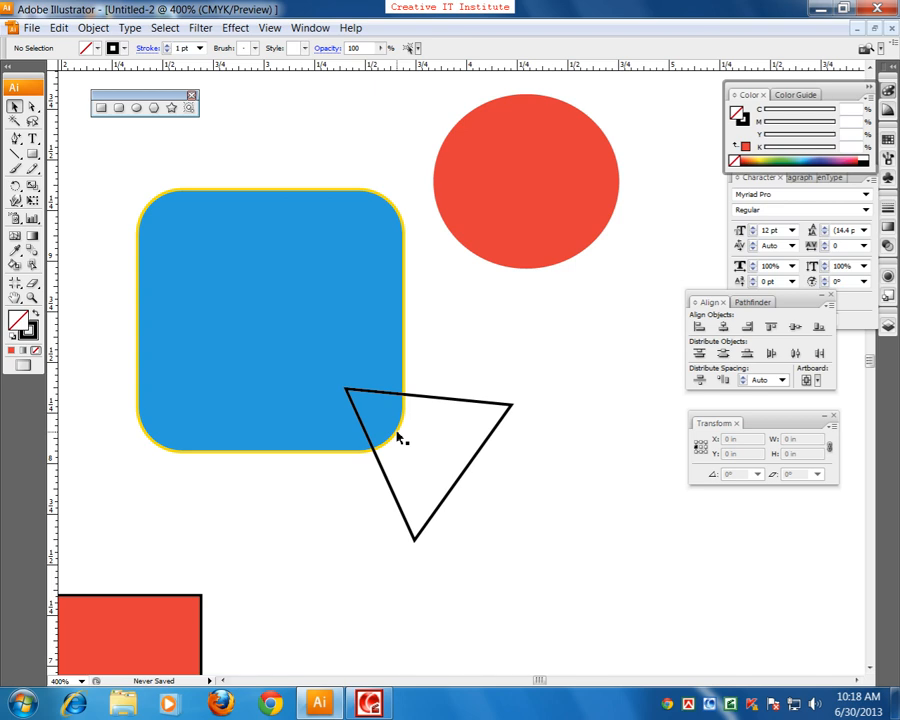
{"action": "left_click", "coordinate": [223, 297]}
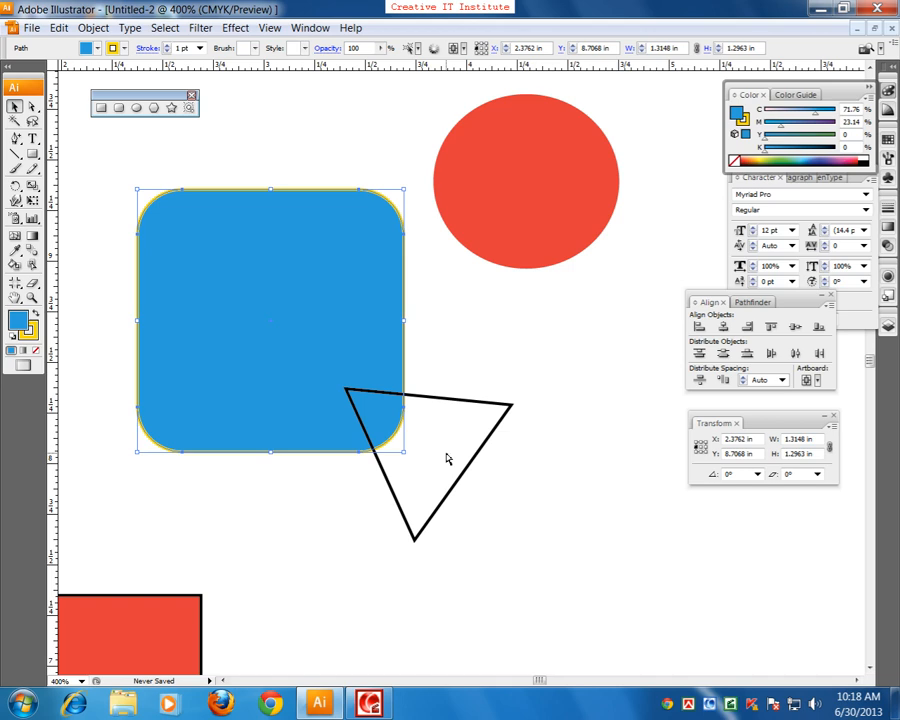
{"action": "key", "text": "ctrl+minus"}
{"action": "key", "text": "ctrl+minus"}
{"action": "left_click_drag", "start_coordinate": [200, 304], "coordinate": [264, 293]}
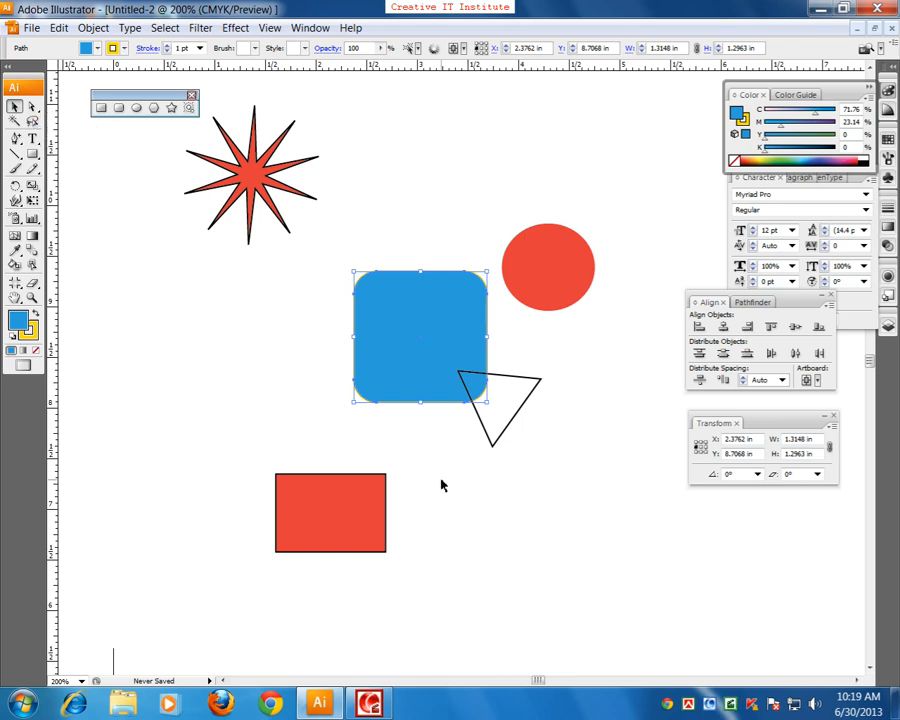
{"action": "left_click", "coordinate": [222, 280]}
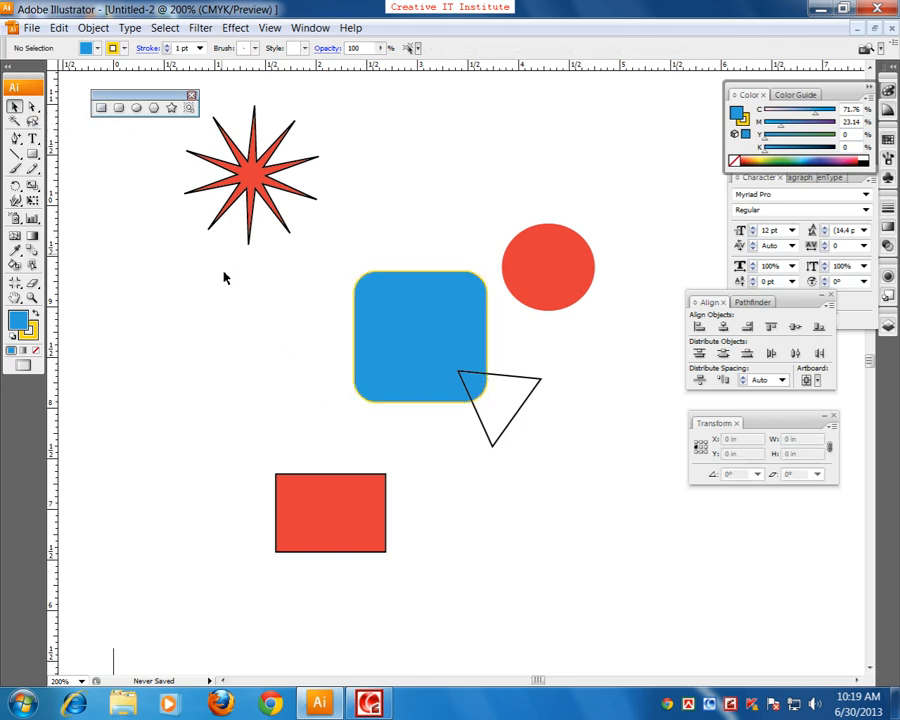
{"action": "scroll", "coordinate": [394, 336], "scroll_direction": "up", "scroll_amount": 1}
{"action": "scroll", "coordinate": [394, 336], "scroll_direction": "down", "scroll_amount": 1}
{"action": "scroll", "coordinate": [566, 281], "scroll_direction": "up", "scroll_amount": 2}
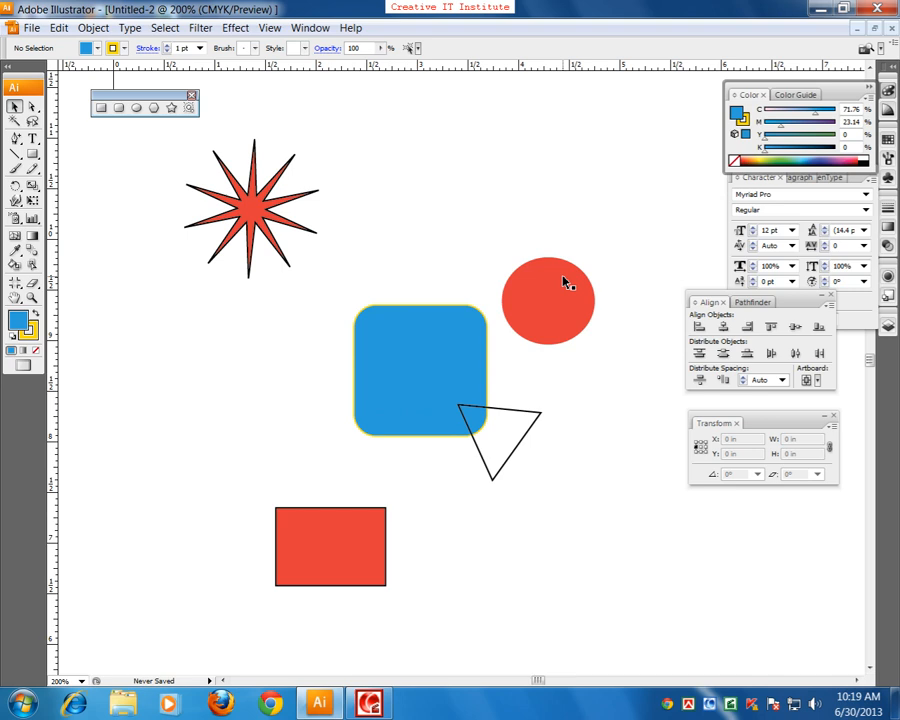
{"action": "scroll", "coordinate": [410, 358], "scroll_direction": "down", "scroll_amount": 1}
Step: Duplicate the blue rounded rectangle to its lower left and shift the original clear of the triangle
{"action": "left_click_drag", "start_coordinate": [370, 367], "coordinate": [130, 402]}
{"action": "key", "text": "space"}
{"action": "left_click_drag", "start_coordinate": [221, 318], "coordinate": [350, 319]}
{"action": "left_click", "coordinate": [301, 324]}
{"action": "left_click_drag", "start_coordinate": [271, 263], "coordinate": [145, 333]}
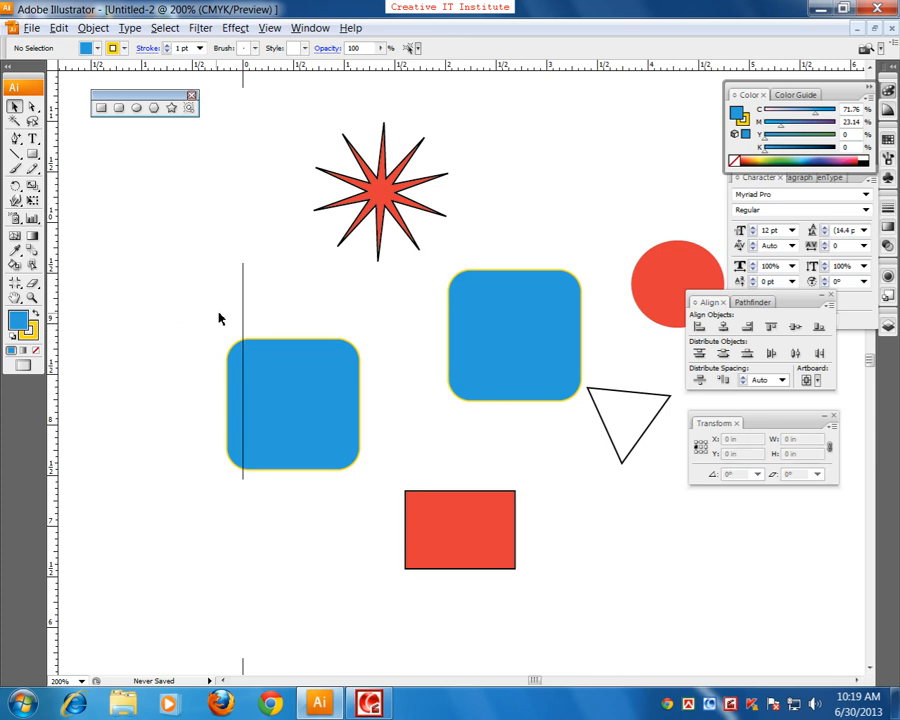
Step: Duplicate the red rectangle to its right and place four copies of the red circle around the original circle
{"action": "key", "text": "ctrl+plus"}
{"action": "key", "text": "ctrl+minus"}
{"action": "key", "text": "ctrl+minus"}
{"action": "left_click_drag", "start_coordinate": [348, 428], "coordinate": [307, 392]}
{"action": "key", "text": "space"}
{"action": "left_click_drag", "start_coordinate": [414, 448], "coordinate": [397, 523]}
{"action": "left_click", "coordinate": [277, 492]}
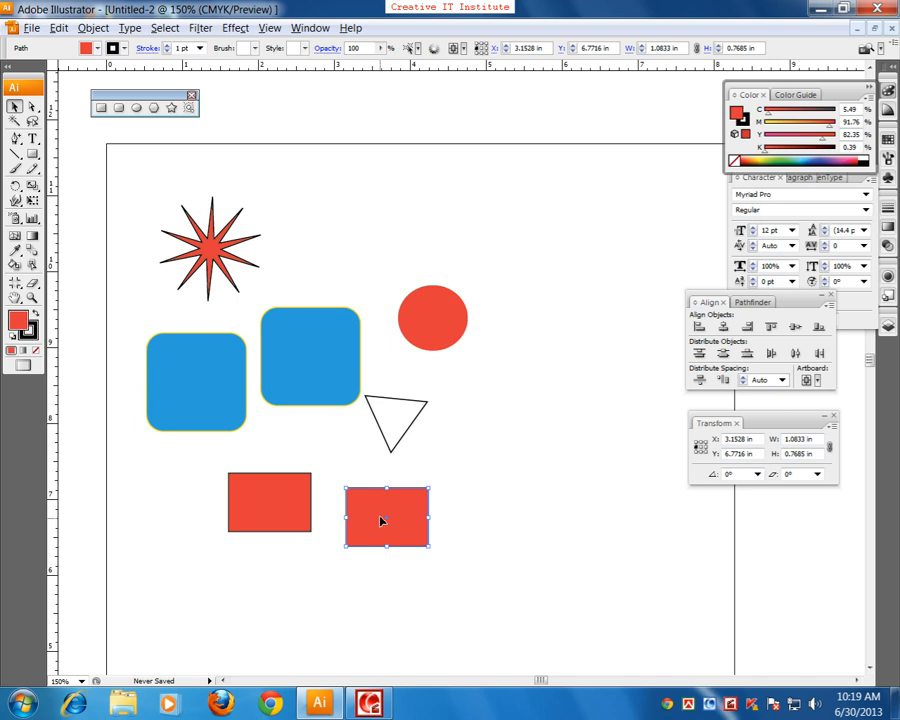
{"action": "left_click_drag", "start_coordinate": [442, 344], "coordinate": [413, 252]}
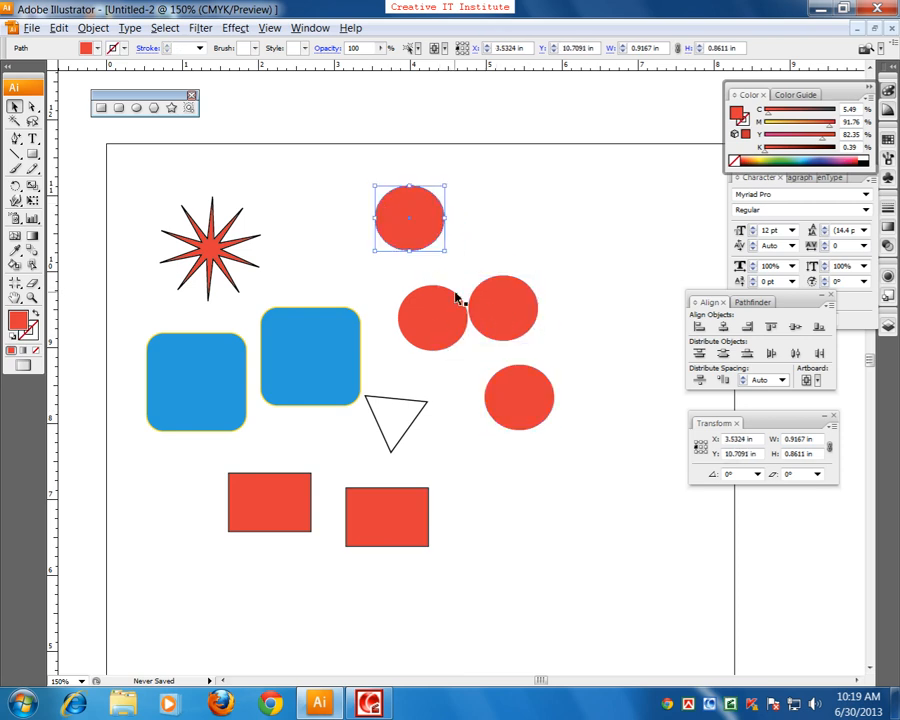
{"action": "left_click_drag", "start_coordinate": [500, 305], "coordinate": [522, 205]}
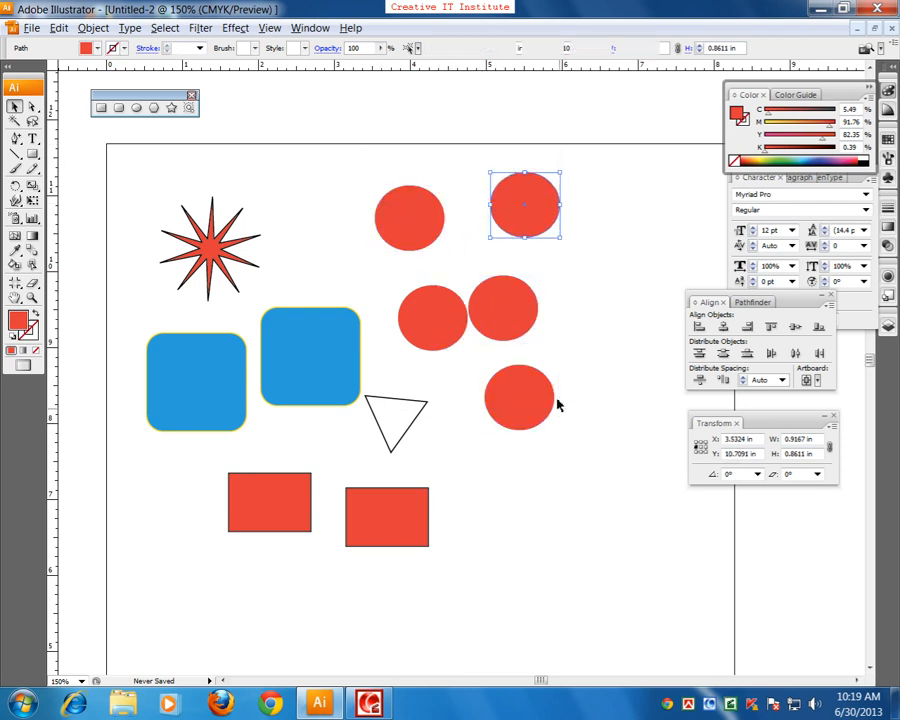
Step: Select the five circles together with the triangle, fill them green (about C 58, M 0, Y 100, K 0), and deselect
{"action": "left_click_drag", "start_coordinate": [558, 404], "coordinate": [400, 200]}
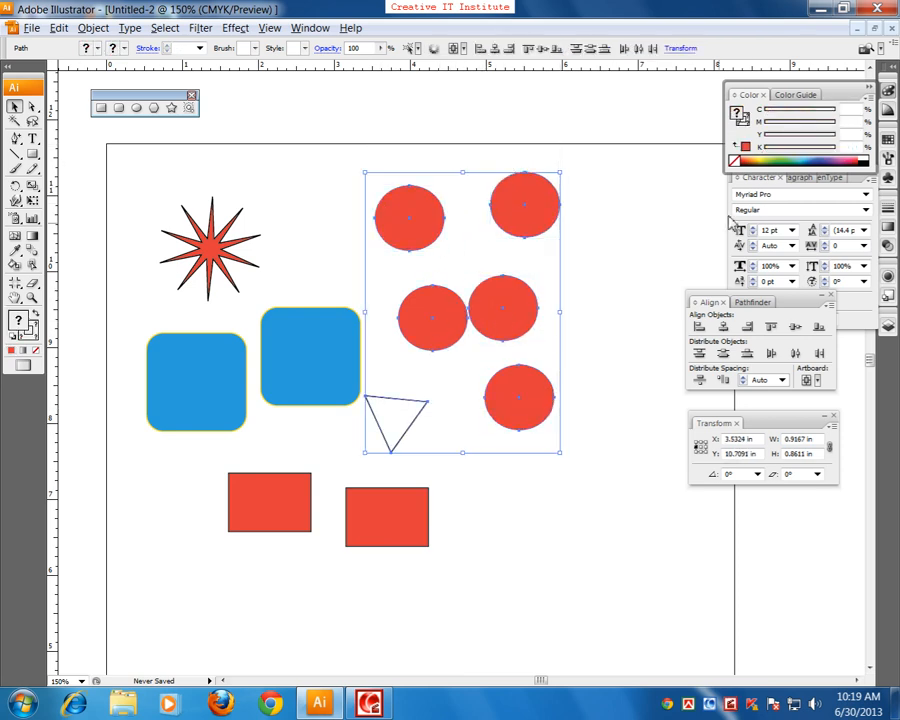
{"action": "left_click", "coordinate": [770, 156]}
{"action": "left_click", "coordinate": [343, 486]}
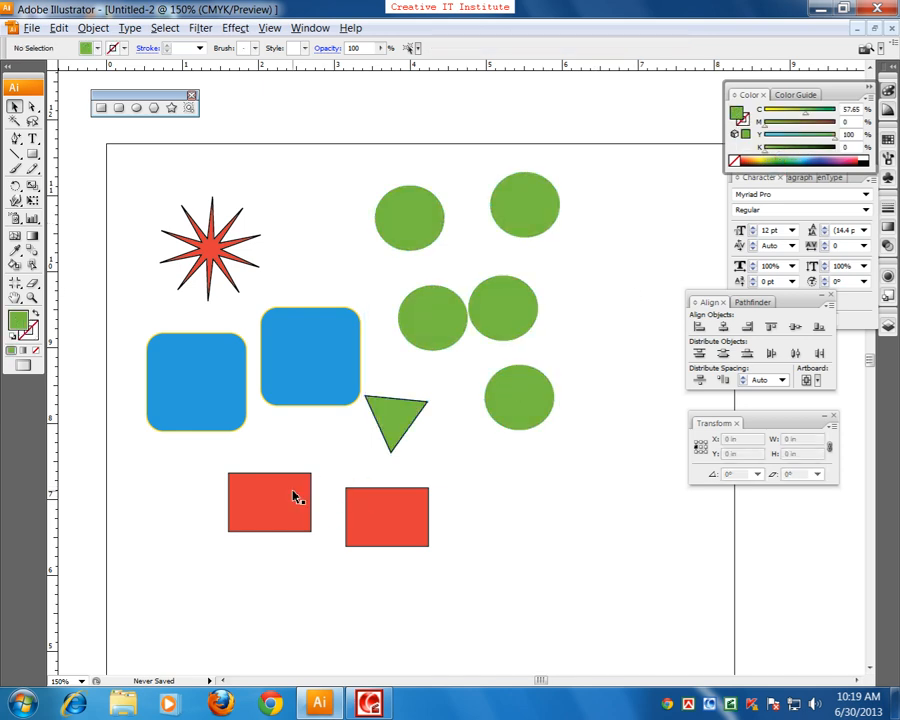
Step: Duplicate the left red rectangle below the pair and the star to its upper right
{"action": "left_click_drag", "start_coordinate": [290, 511], "coordinate": [341, 617]}
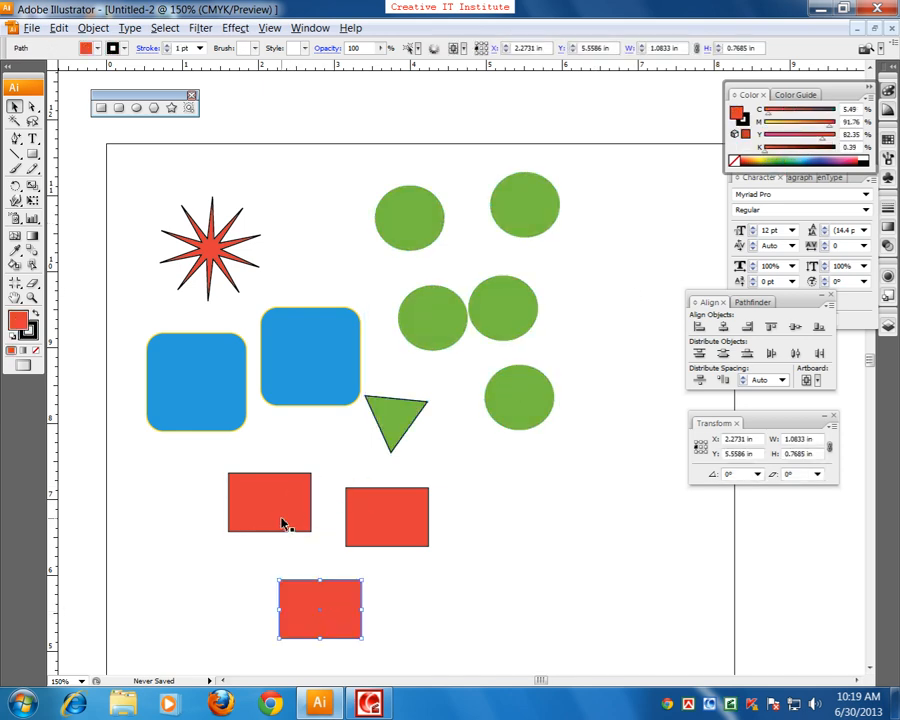
{"action": "left_click_drag", "start_coordinate": [185, 227], "coordinate": [297, 193]}
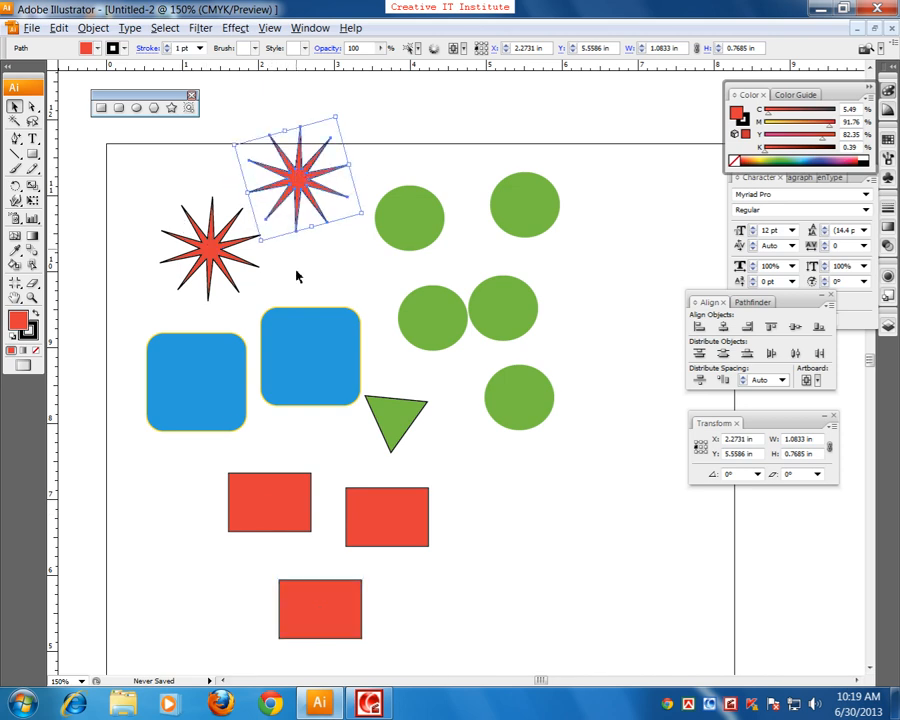
Step: Duplicate a blue rounded rectangle below the lowest circle and scale the copy down to about 0.86 × 0.85 in
{"action": "left_click_drag", "start_coordinate": [334, 398], "coordinate": [380, 308]}
{"action": "left_click_drag", "start_coordinate": [277, 310], "coordinate": [622, 455]}
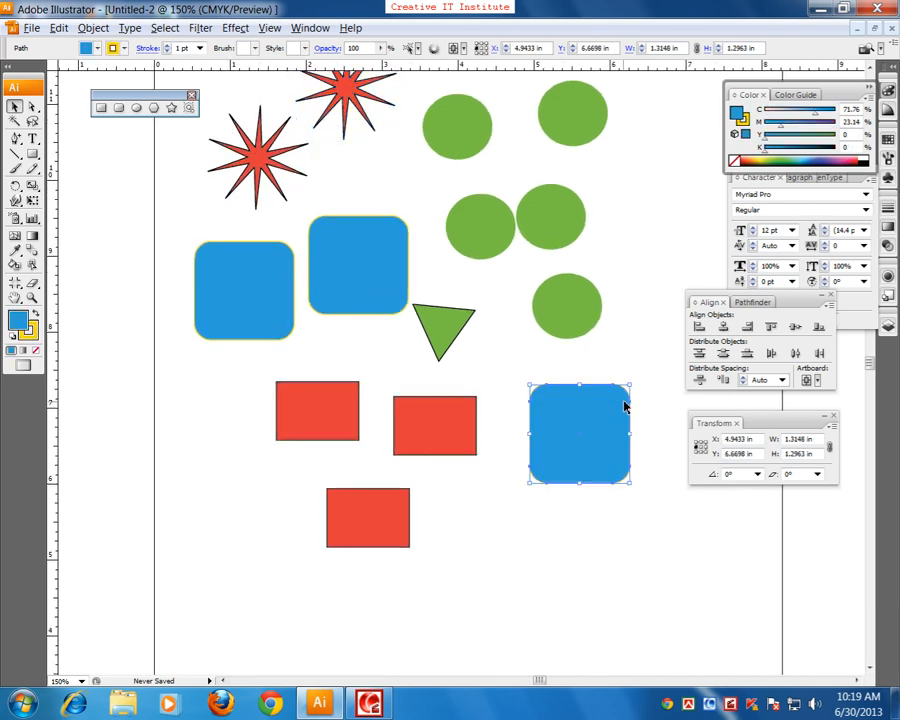
{"action": "left_click_drag", "start_coordinate": [632, 384], "coordinate": [614, 402]}
{"action": "left_click_drag", "start_coordinate": [611, 358], "coordinate": [542, 424]}
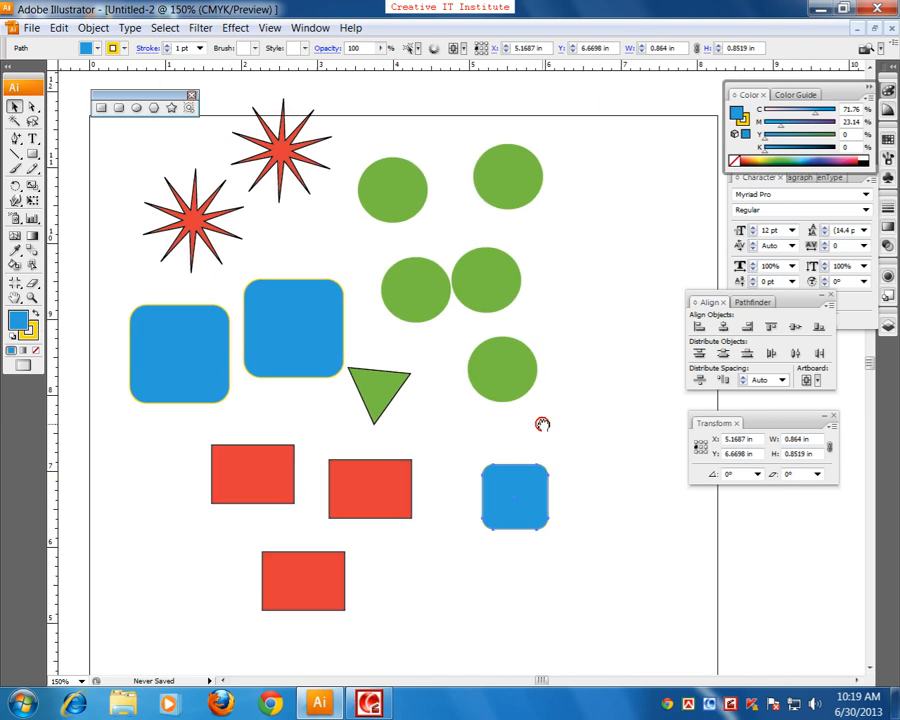
{"action": "left_click_drag", "start_coordinate": [163, 310], "coordinate": [187, 335]}
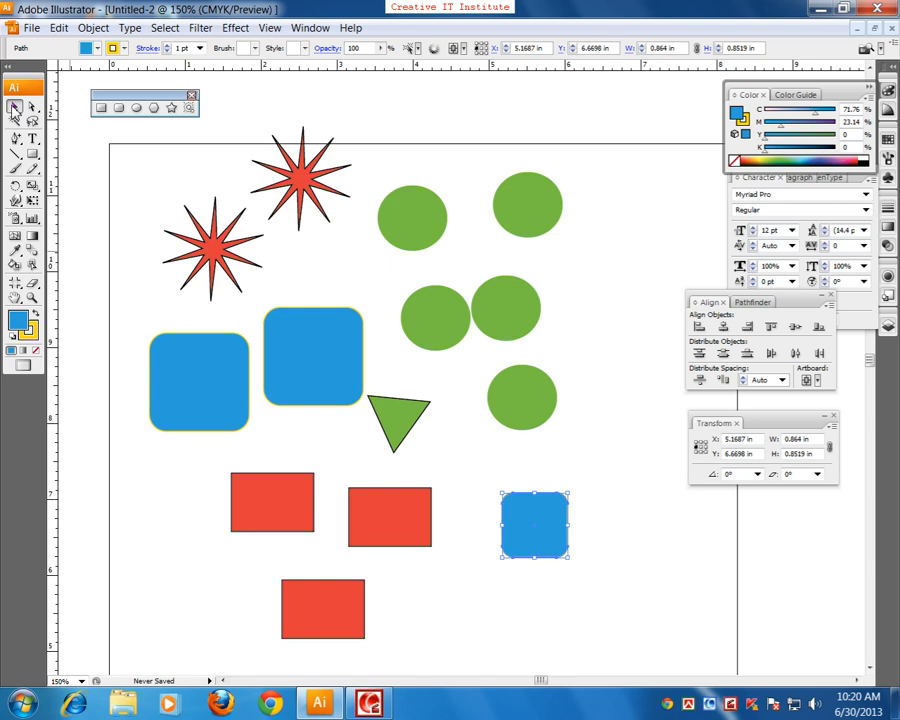
Step: Use the Selection tool to marquee-select the upper group of shapes, deselect it, and marquee-select only the upper-right circle
{"action": "left_click", "coordinate": [13, 108]}
{"action": "scroll", "coordinate": [416, 362], "scroll_direction": "up", "scroll_amount": 2}
{"action": "scroll", "coordinate": [416, 356], "scroll_direction": "down", "scroll_amount": 2}
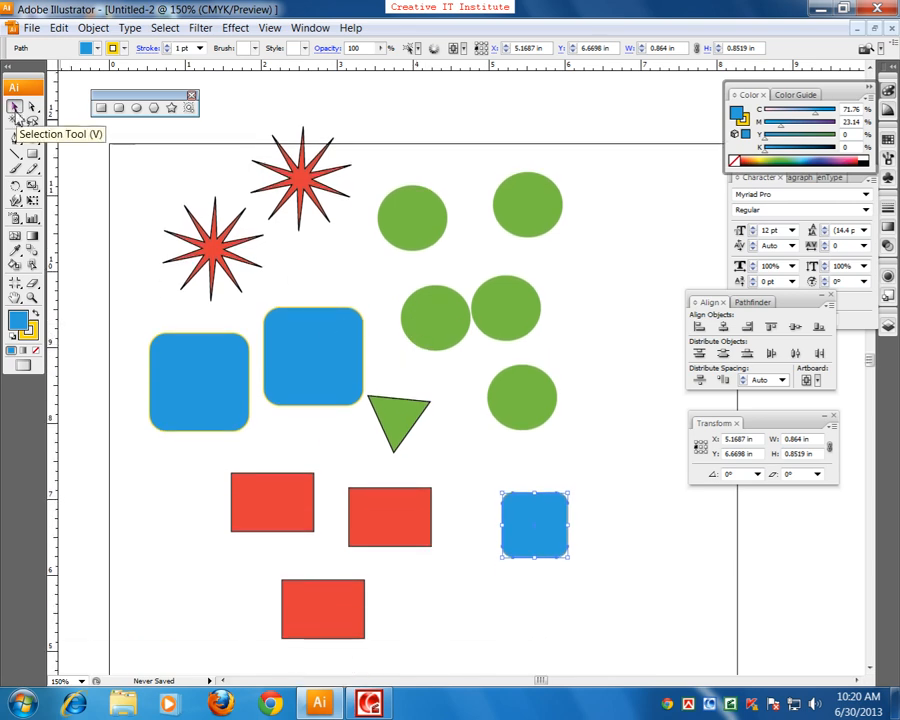
{"action": "left_click", "coordinate": [158, 240]}
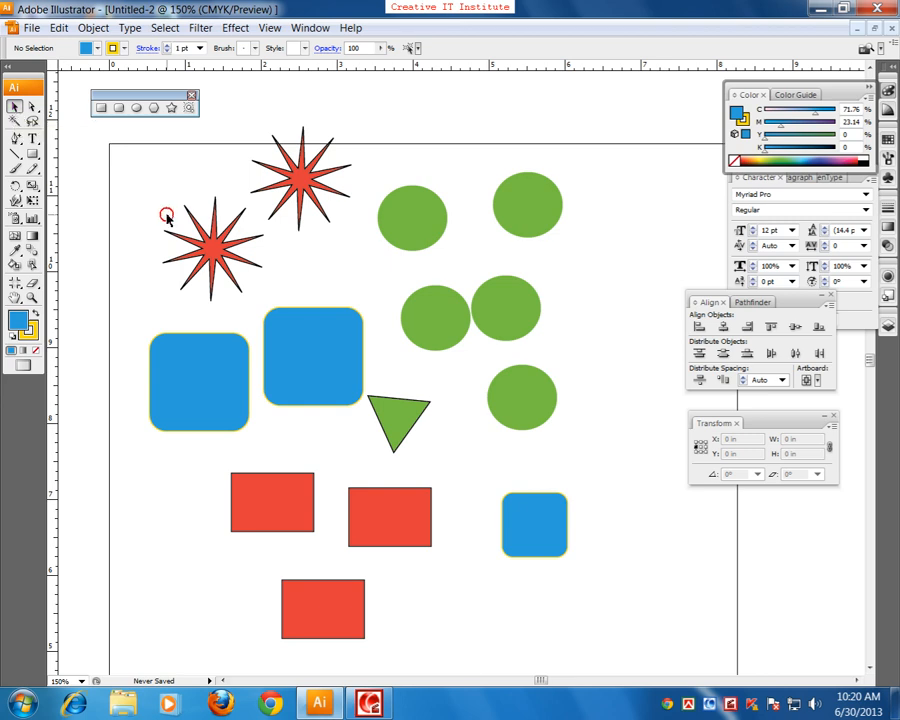
{"action": "scroll", "coordinate": [275, 213], "scroll_direction": "up", "scroll_amount": 1}
{"action": "scroll", "coordinate": [276, 213], "scroll_direction": "up", "scroll_amount": 1}
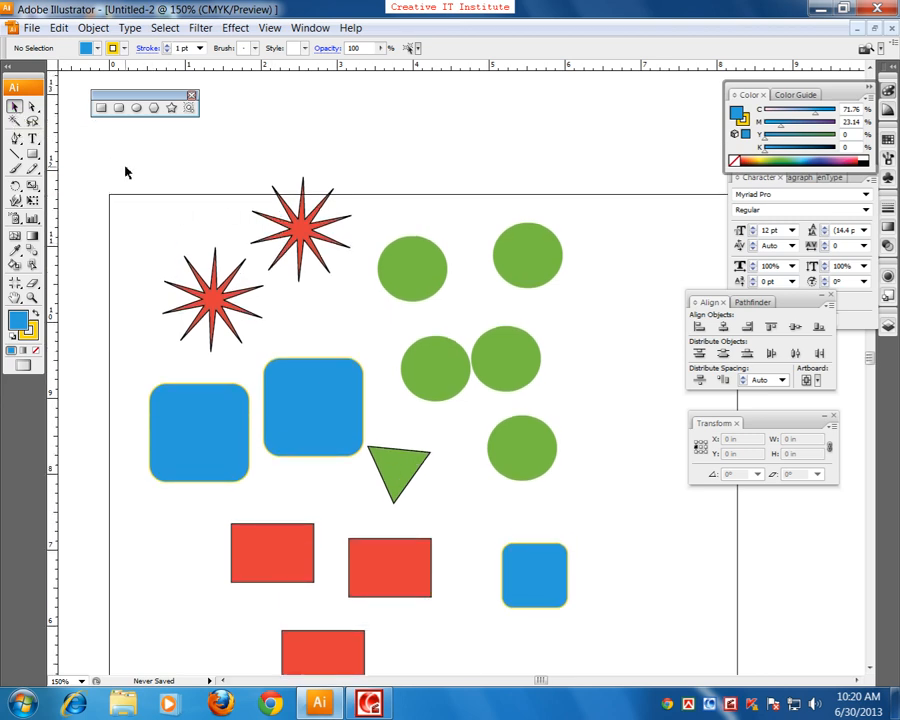
{"action": "left_click_drag", "start_coordinate": [122, 168], "coordinate": [565, 485]}
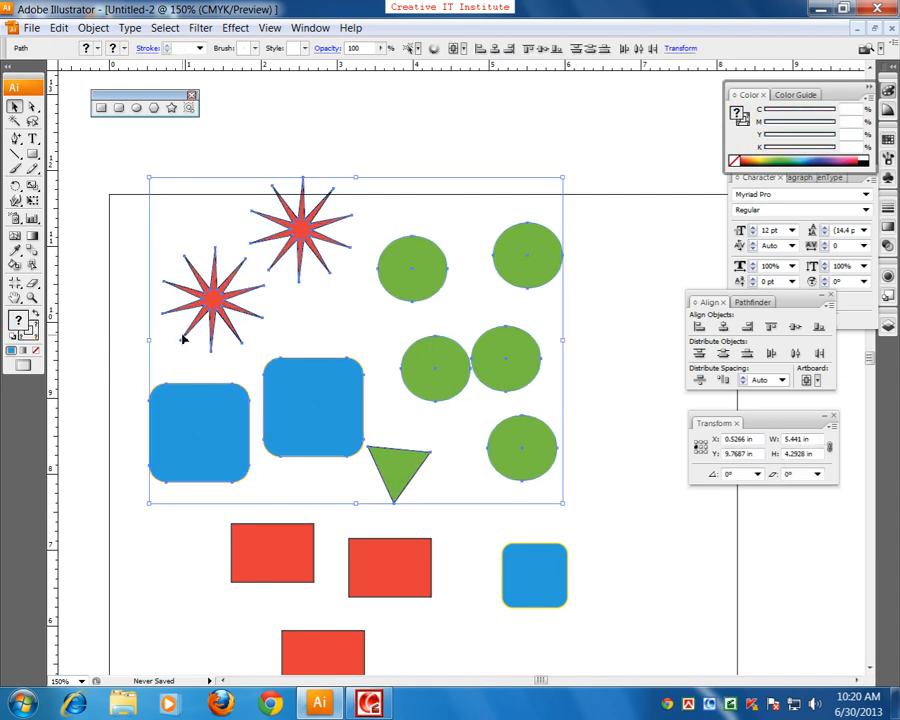
{"action": "left_click", "coordinate": [206, 200]}
{"action": "left_click_drag", "start_coordinate": [119, 170], "coordinate": [508, 434]}
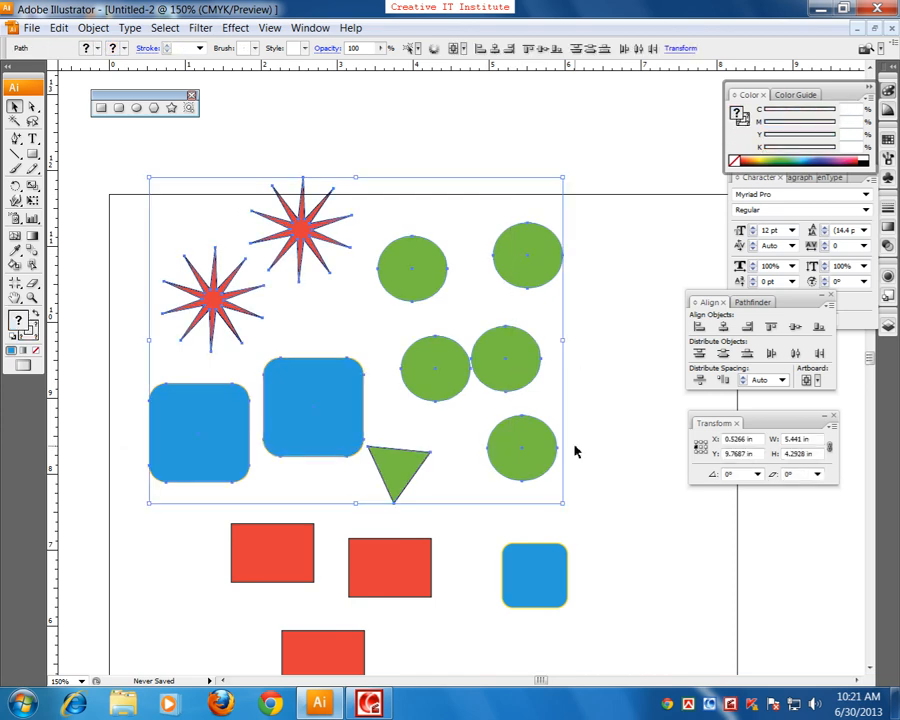
{"action": "left_click_drag", "start_coordinate": [612, 224], "coordinate": [545, 260]}
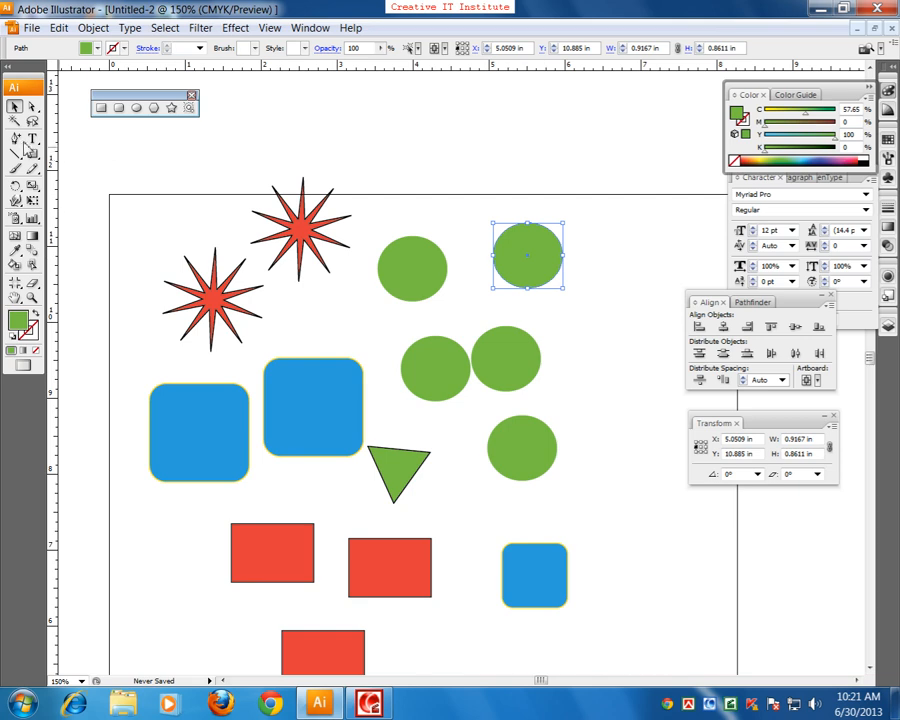
Step: Marquee-select the three rightmost green circles and move them together slightly up and to the right
{"action": "left_click", "coordinate": [478, 251]}
{"action": "left_click_drag", "start_coordinate": [502, 218], "coordinate": [565, 428]}
{"action": "mouse_move", "coordinate": [522, 352]}
{"action": "left_mouse_down"}
{"action": "mouse_move", "coordinate": [618, 337]}
{"action": "mouse_move", "coordinate": [508, 337]}
{"action": "left_mouse_up"}
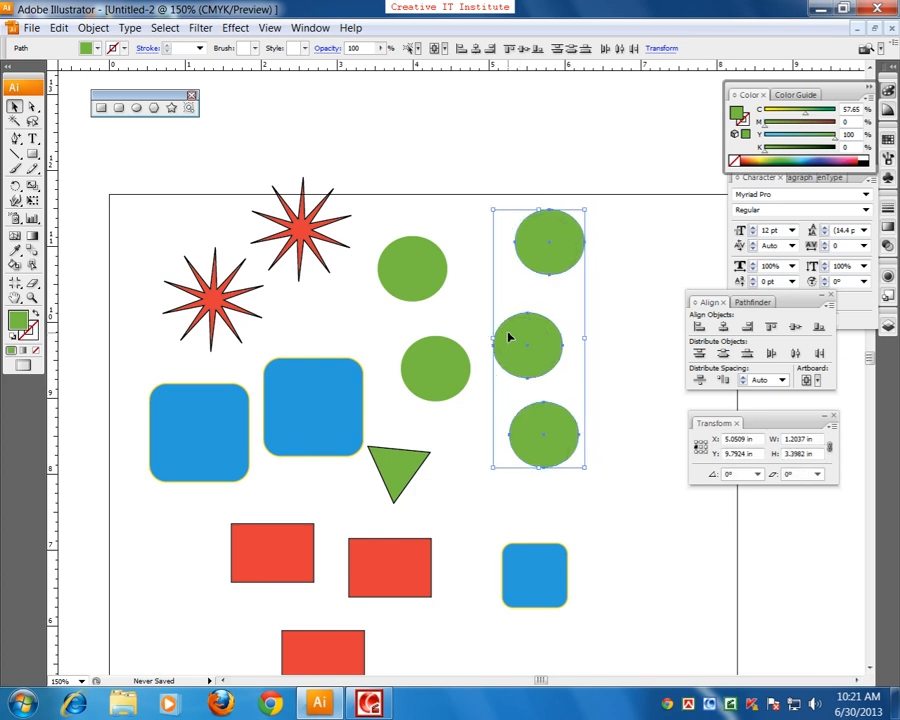
{"action": "scroll", "coordinate": [350, 440], "scroll_direction": "down", "scroll_amount": 2}
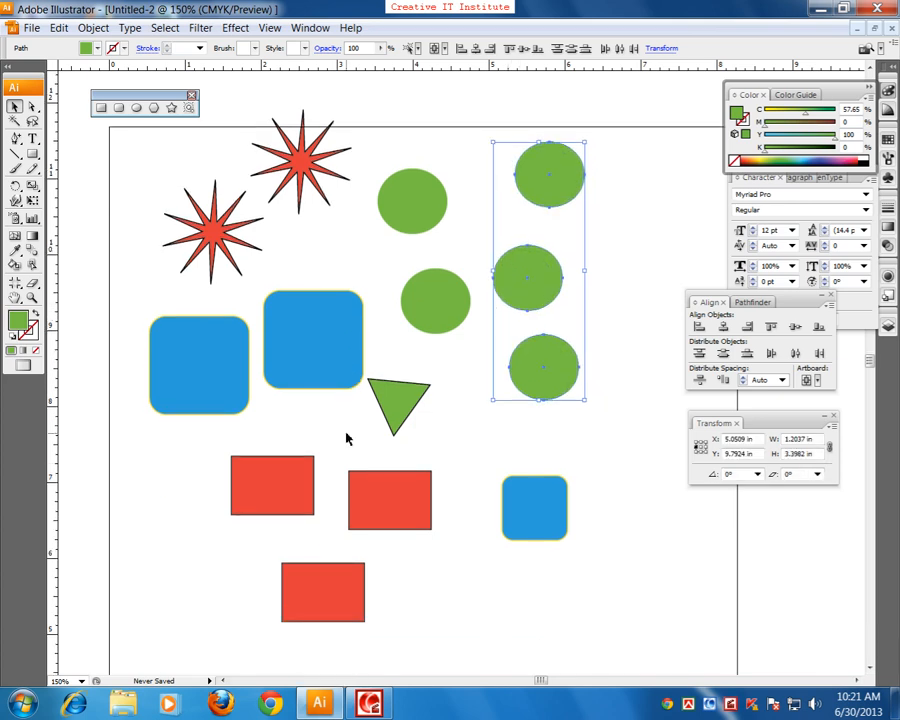
Step: Deselect the circles and draw a green circle about 1.14 in wide in the empty area above the artboard
{"action": "scroll", "coordinate": [347, 438], "scroll_direction": "up", "scroll_amount": 6}
{"action": "left_click", "coordinate": [168, 177]}
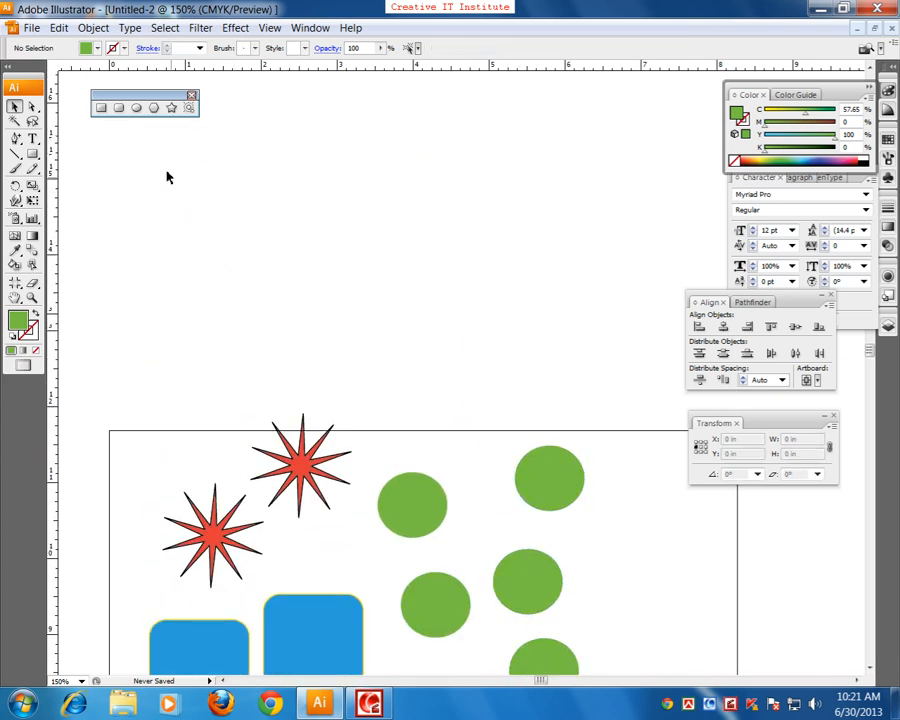
{"action": "left_click", "coordinate": [136, 107]}
{"action": "left_click_drag", "start_coordinate": [185, 214], "coordinate": [271, 301]}
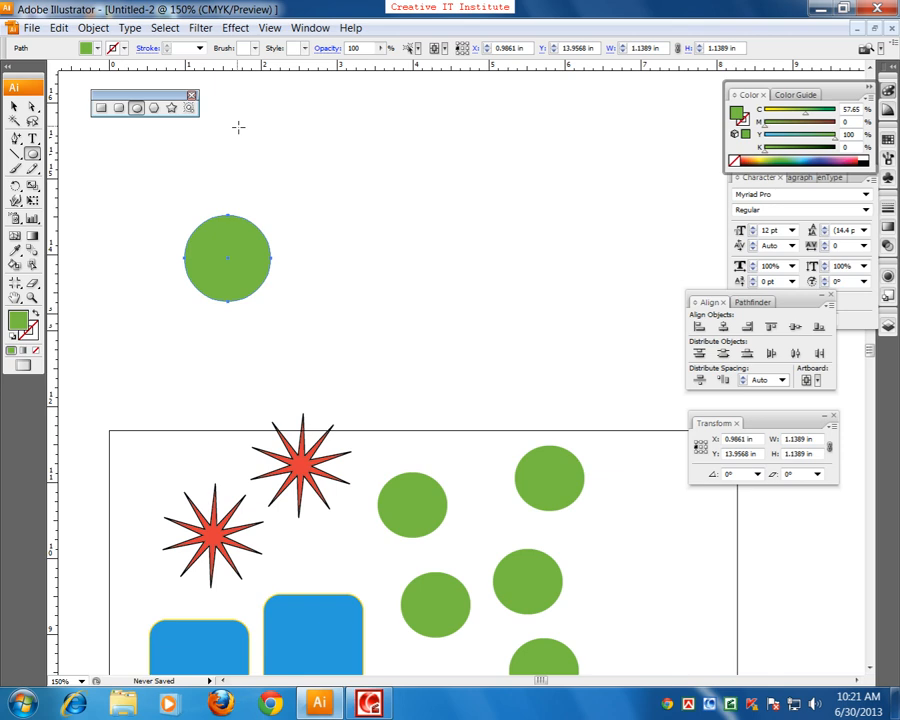
Step: Draw a circle about 0.9 in wide beside the first one, plus one upright and two flat ellipses around it
{"action": "left_click", "coordinate": [140, 116]}
{"action": "left_click_drag", "start_coordinate": [286, 209], "coordinate": [354, 278]}
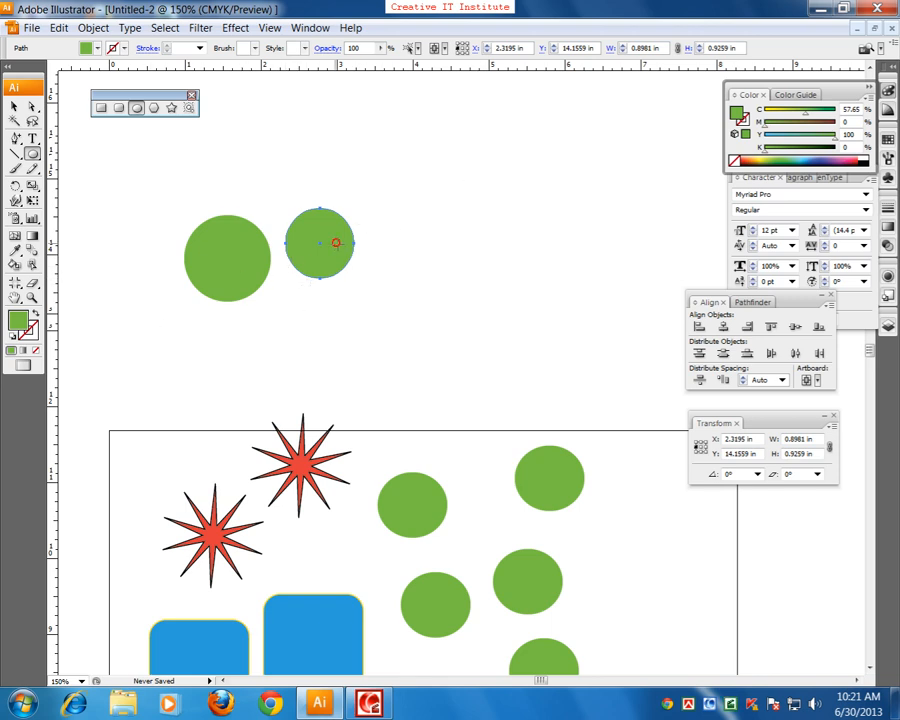
{"action": "left_click_drag", "start_coordinate": [336, 242], "coordinate": [398, 149]}
{"action": "left_click_drag", "start_coordinate": [337, 246], "coordinate": [497, 196]}
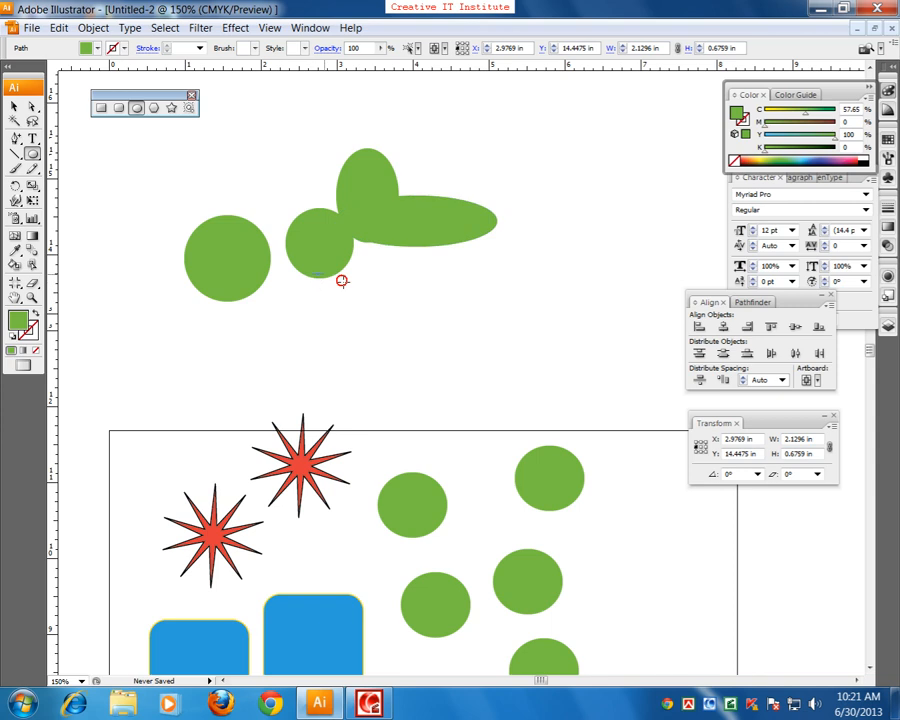
{"action": "left_click_drag", "start_coordinate": [312, 275], "coordinate": [398, 311]}
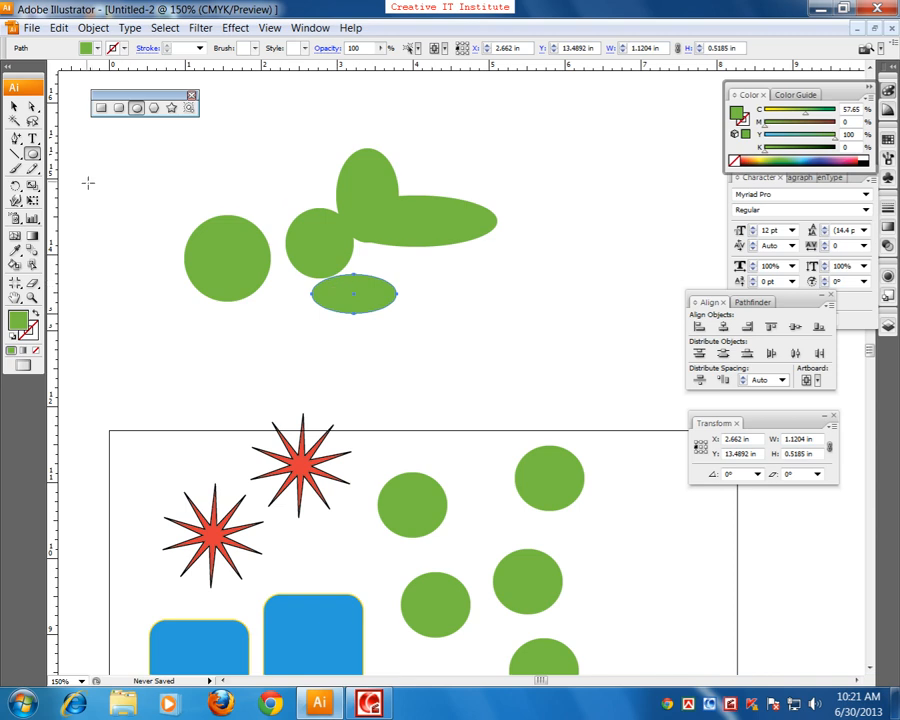
Step: Marquee-select the four ellipses beside the first large circle and delete them
{"action": "left_click", "coordinate": [14, 107]}
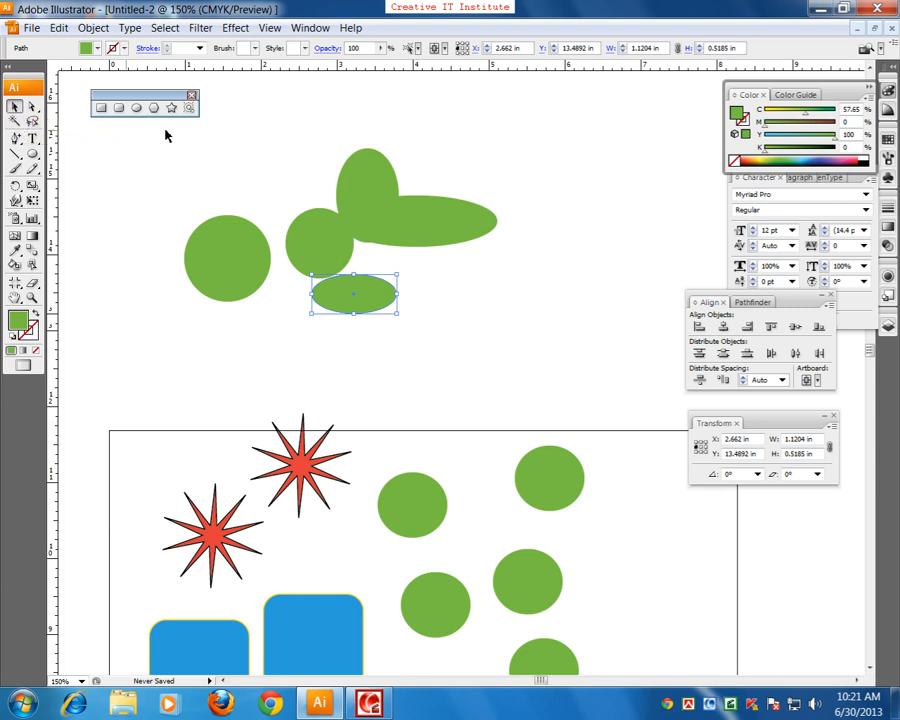
{"action": "left_click_drag", "start_coordinate": [510, 176], "coordinate": [309, 311]}
{"action": "key", "text": "Delete"}
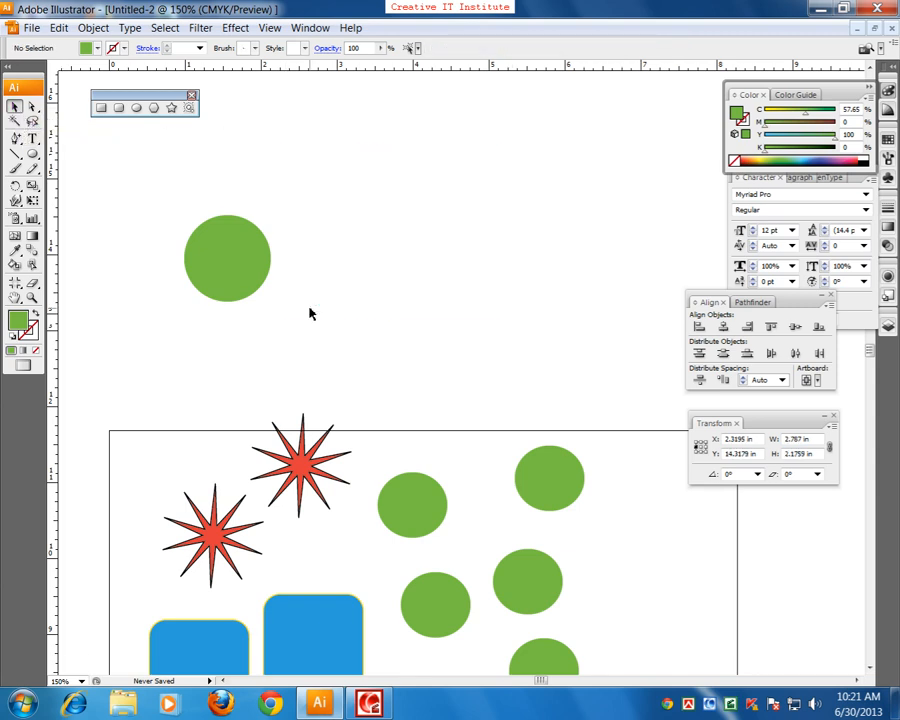
Step: Draw a circle about 1 in wide beside the large one and a small ellipse about 0.57 × 0.63 in above them
{"action": "left_click", "coordinate": [137, 108]}
{"action": "left_click_drag", "start_coordinate": [295, 244], "coordinate": [376, 318]}
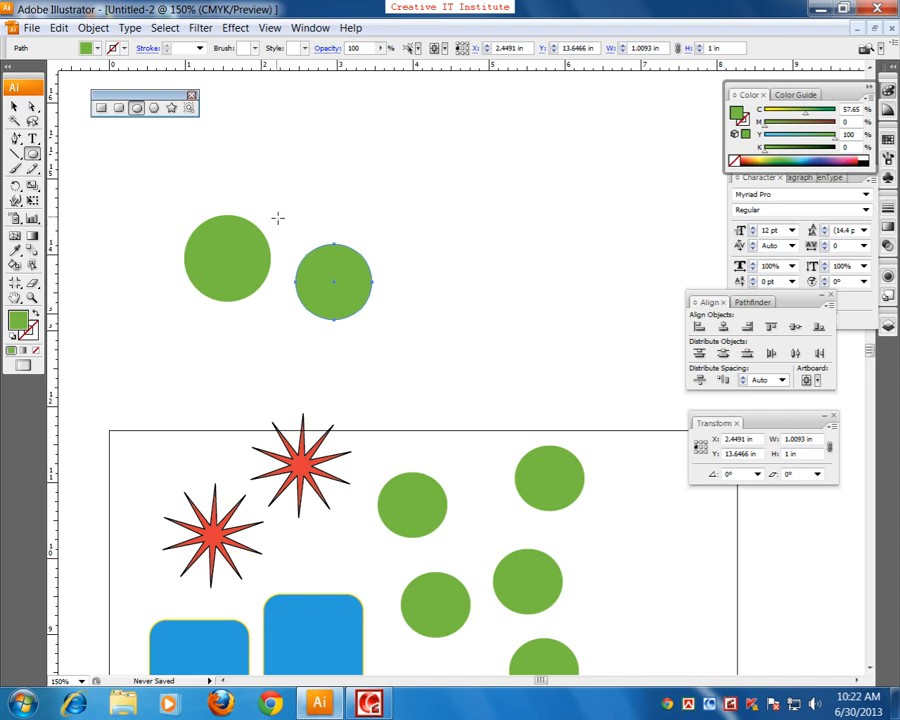
{"action": "left_click_drag", "start_coordinate": [250, 182], "coordinate": [292, 228]}
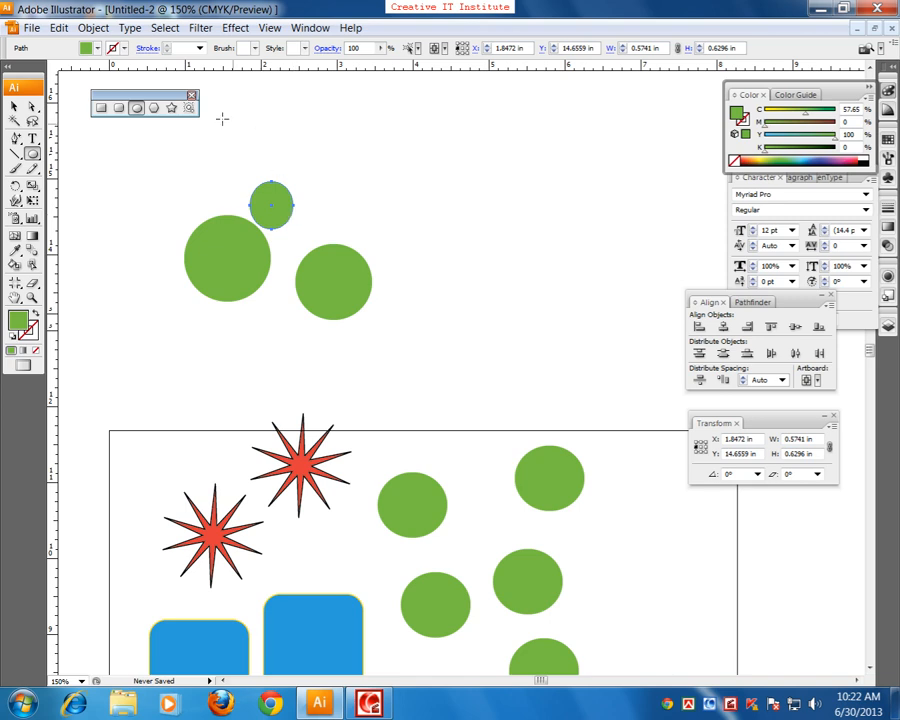
Step: Move the small ellipse to the right and shift the 1 in circle up and left beneath it
{"action": "left_click", "coordinate": [14, 106]}
{"action": "left_click_drag", "start_coordinate": [287, 209], "coordinate": [345, 207]}
{"action": "left_click_drag", "start_coordinate": [327, 271], "coordinate": [312, 259]}
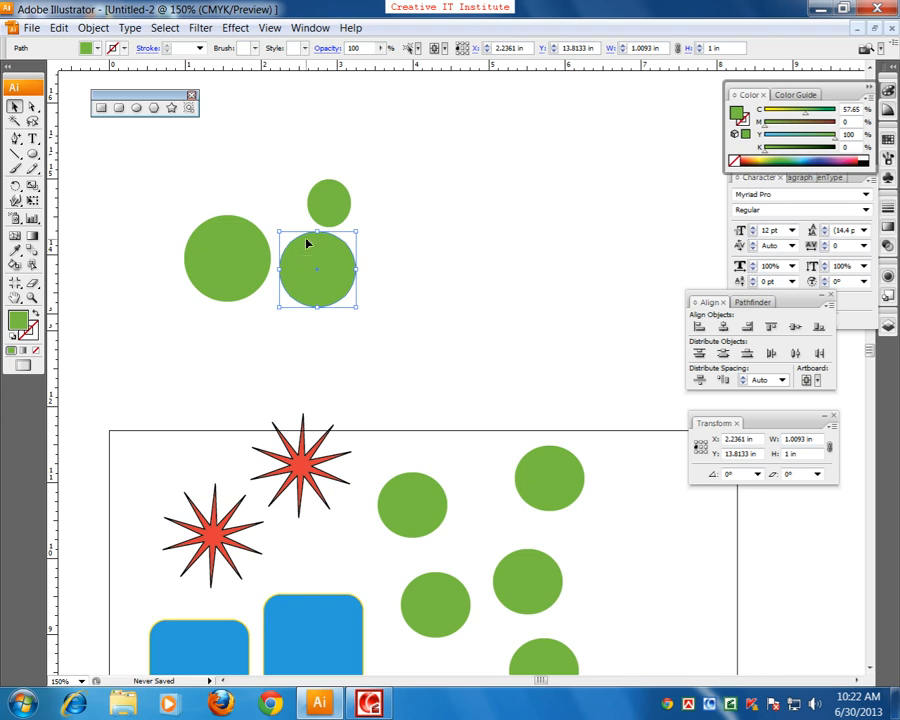
Step: Remove the fill from the selected 1 in circle, leaving its stroke at none, and deselect it
{"action": "scroll", "coordinate": [356, 268], "scroll_direction": "down", "scroll_amount": 1}
{"action": "scroll", "coordinate": [300, 262], "scroll_direction": "up", "scroll_amount": 3}
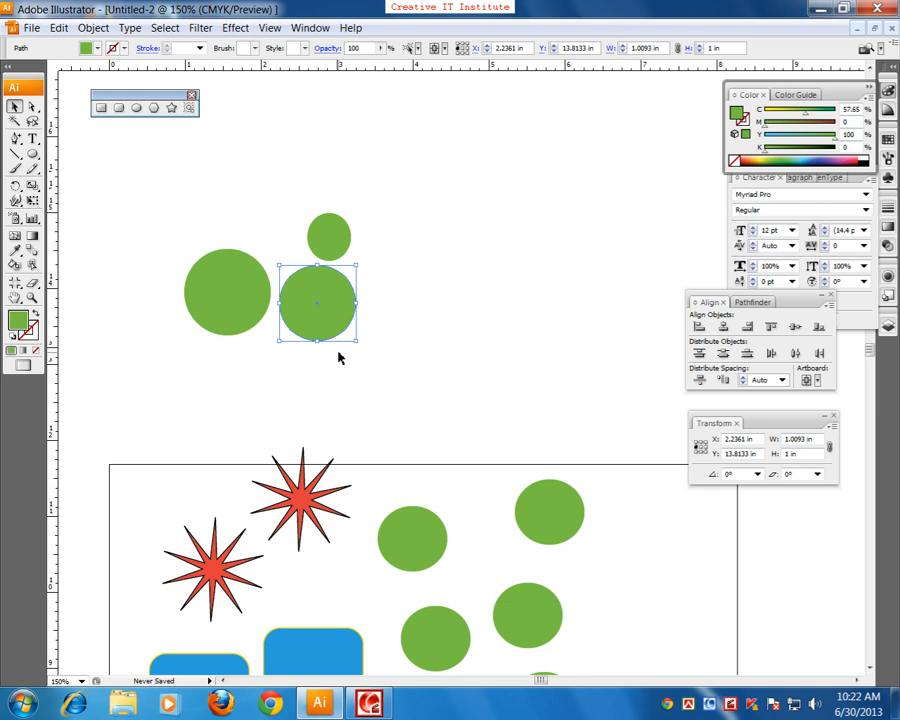
{"action": "scroll", "coordinate": [340, 357], "scroll_direction": "down", "scroll_amount": 2}
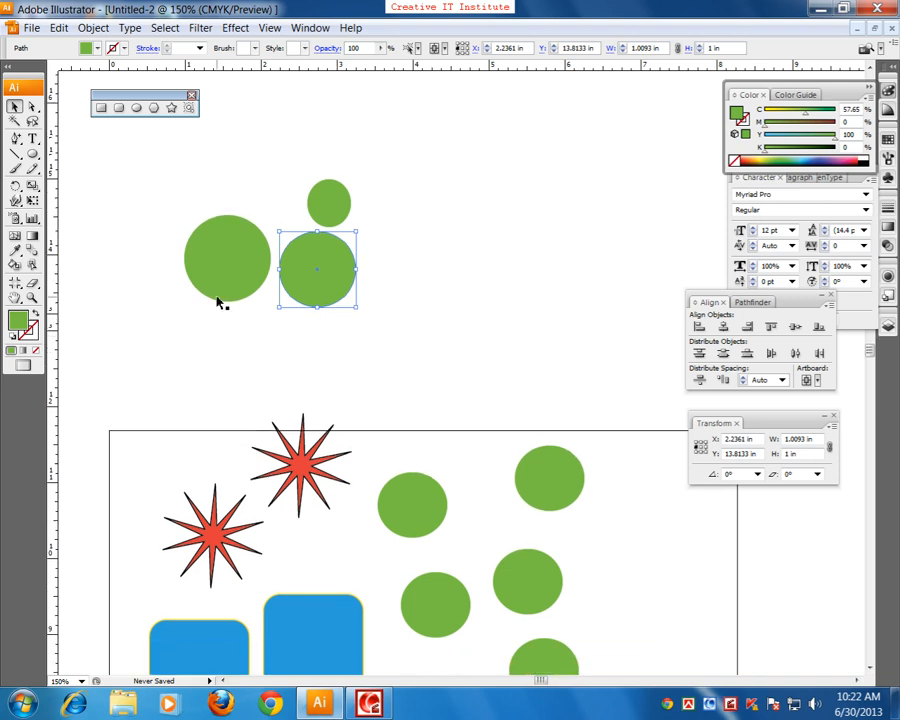
{"action": "scroll", "coordinate": [223, 298], "scroll_direction": "up", "scroll_amount": 20}
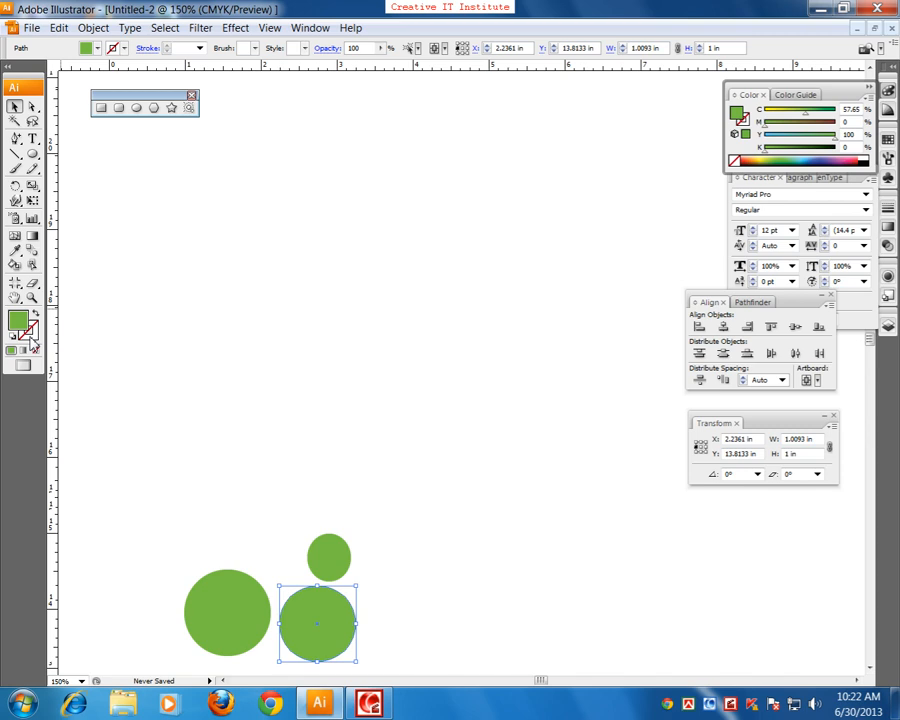
{"action": "left_click", "coordinate": [30, 338]}
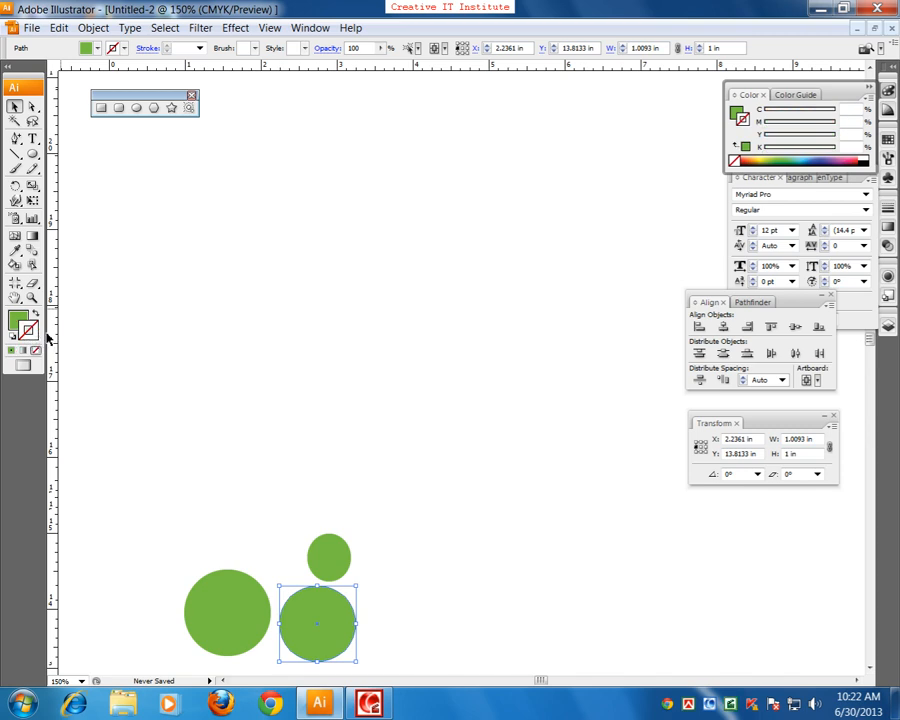
{"action": "left_click", "coordinate": [22, 318]}
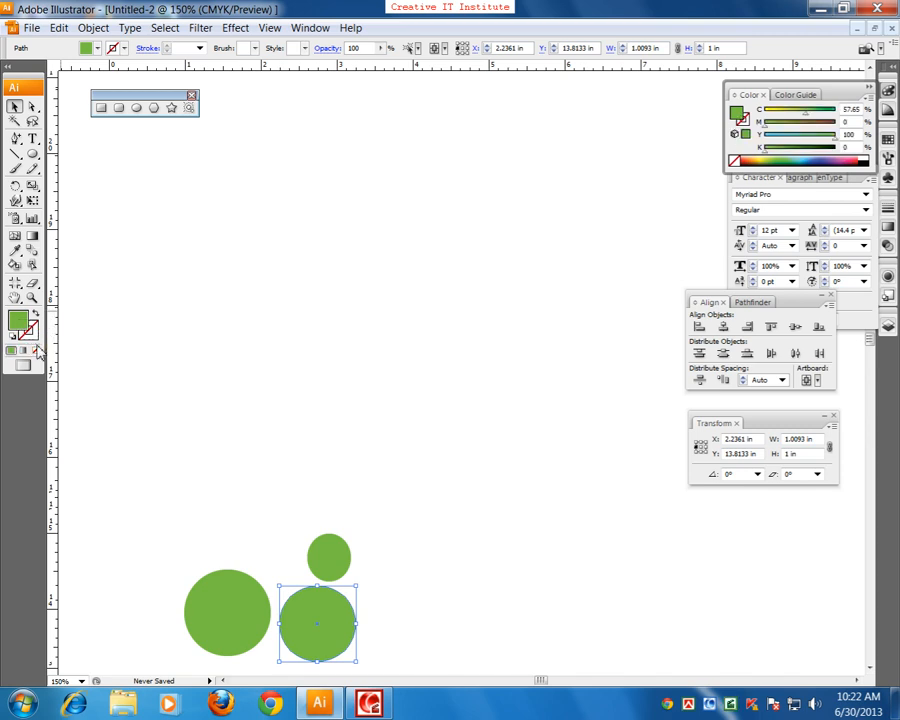
{"action": "left_click", "coordinate": [36, 350]}
{"action": "left_click", "coordinate": [184, 328]}
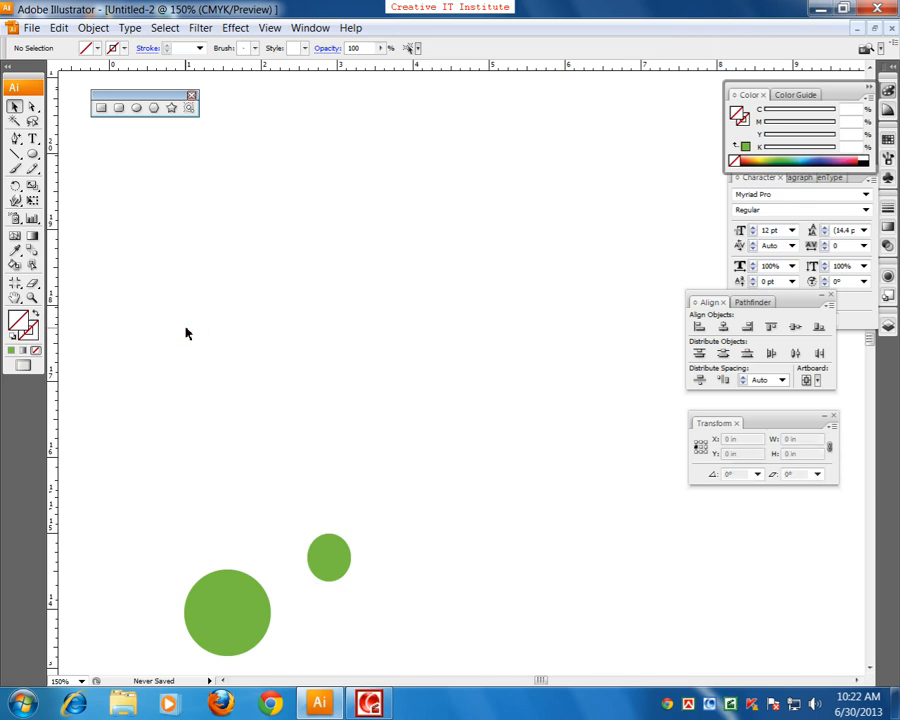
Step: Draw an ellipse about 1.34 × 1.26 in without fill or stroke above the green circles, select it by its centre, and deselect it
{"action": "left_click", "coordinate": [137, 107]}
{"action": "left_click_drag", "start_coordinate": [207, 210], "coordinate": [312, 308]}
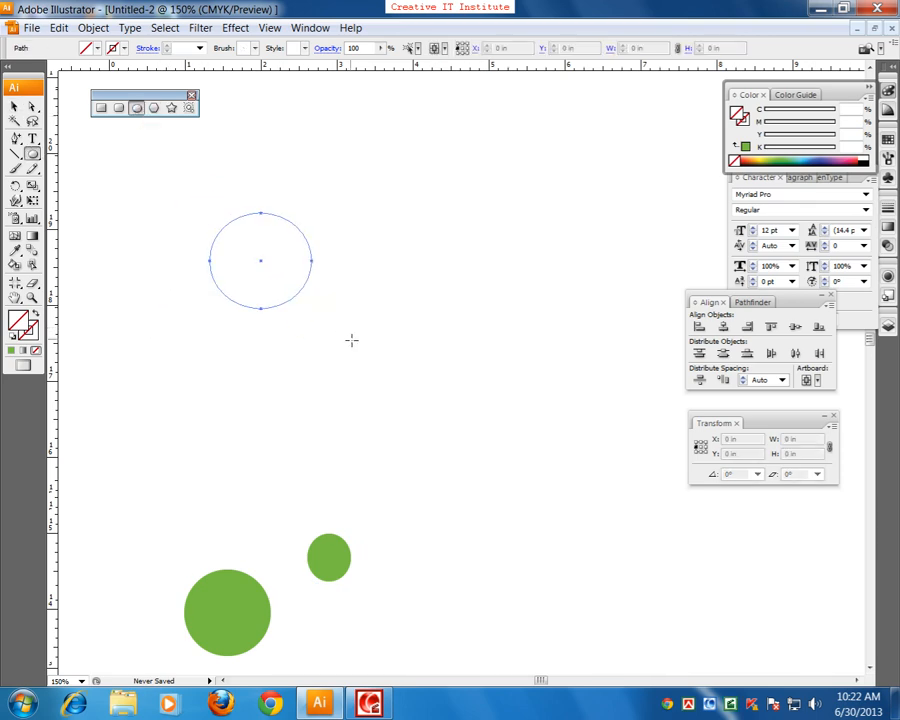
{"action": "key", "text": "v"}
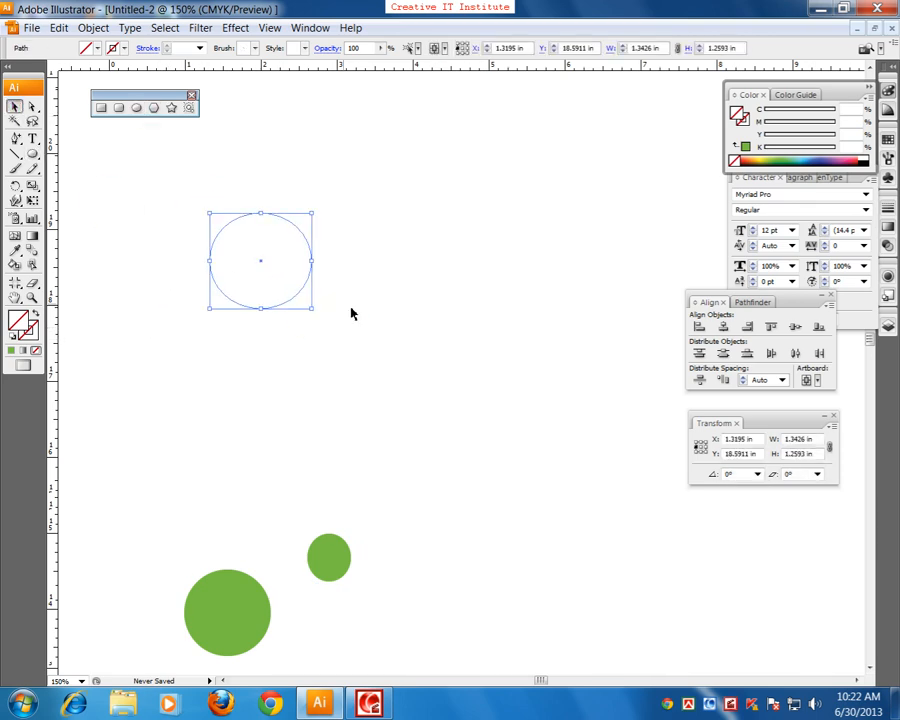
{"action": "left_click", "coordinate": [357, 327]}
{"action": "left_click", "coordinate": [254, 248]}
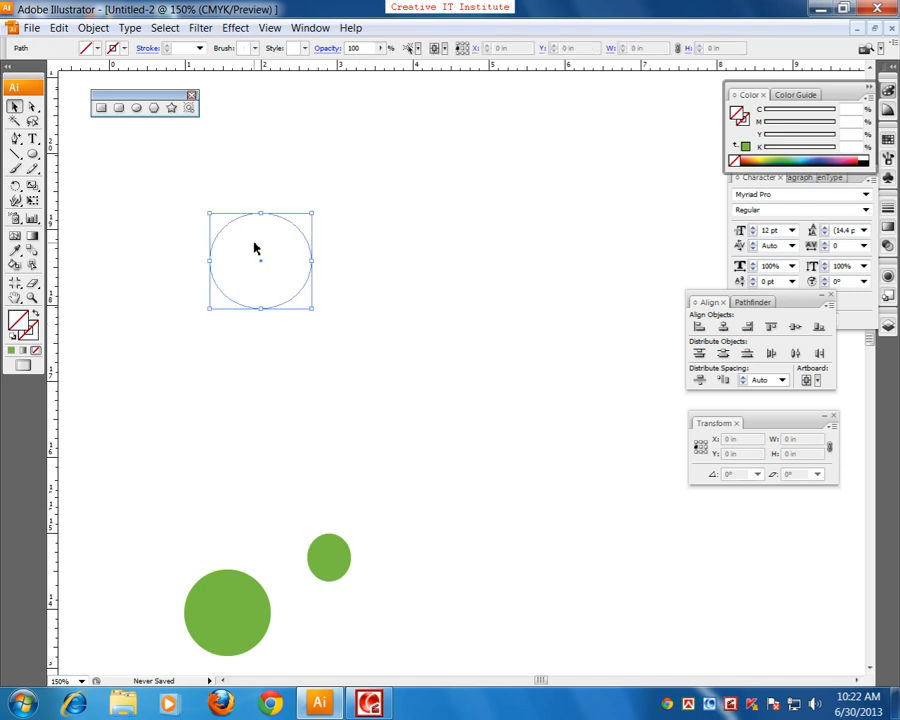
{"action": "left_click", "coordinate": [325, 246]}
Step: Draw three stars of decreasing size without fill or stroke near the invisible ellipse, and reselect and deselect the ellipse
{"action": "scroll", "coordinate": [294, 236], "scroll_direction": "up", "scroll_amount": 1}
{"action": "left_click", "coordinate": [172, 108]}
{"action": "mouse_move", "coordinate": [209, 167]}
{"action": "left_mouse_down"}
{"action": "mouse_move", "coordinate": [362, 267]}
{"action": "mouse_move", "coordinate": [460, 370]}
{"action": "left_mouse_up"}
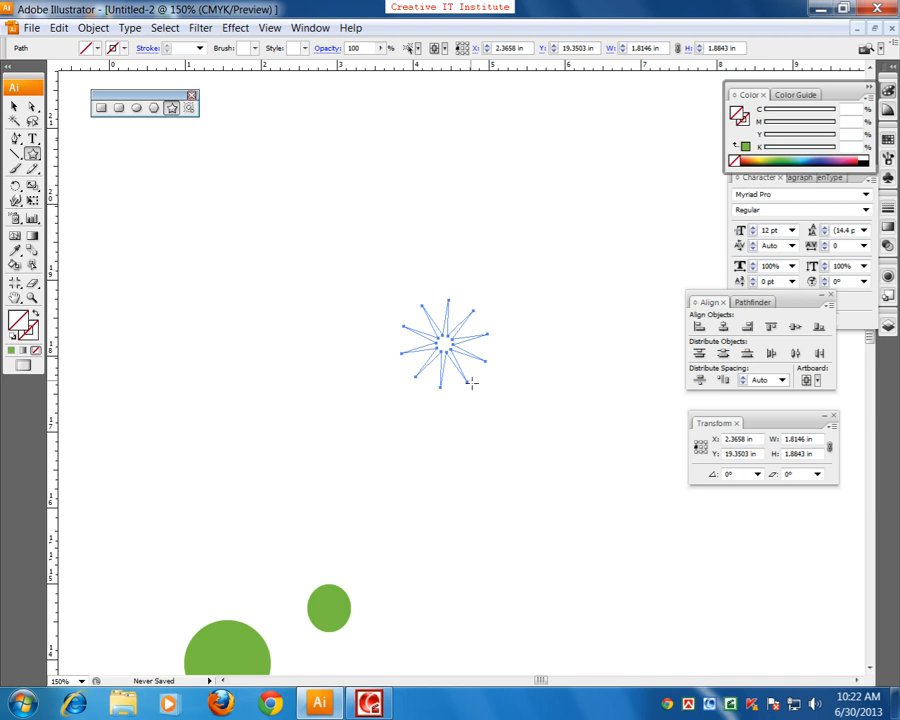
{"action": "left_click", "coordinate": [13, 109]}
{"action": "left_click", "coordinate": [247, 327]}
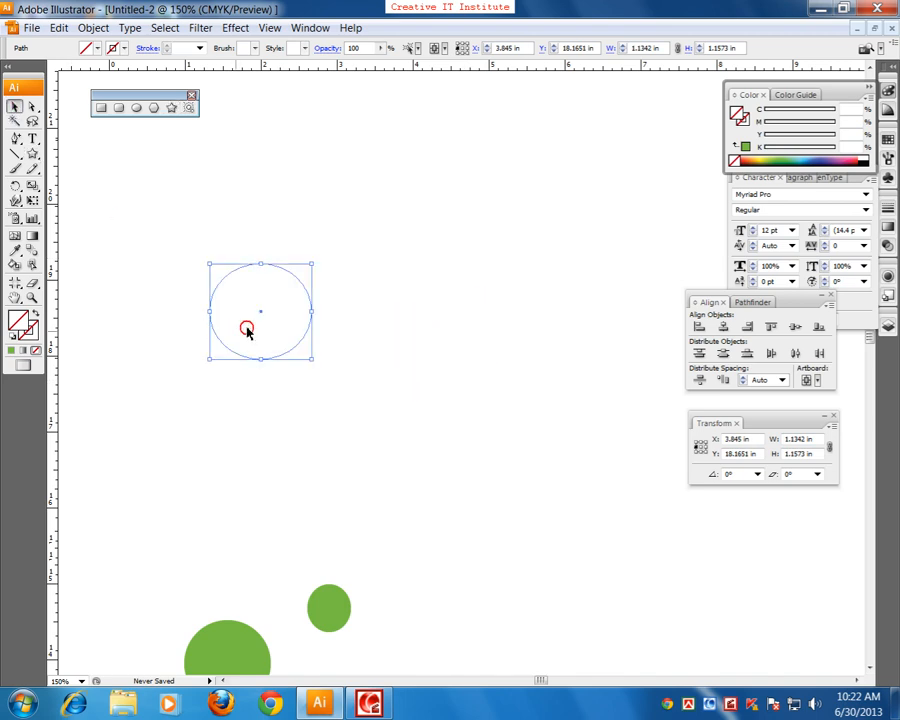
{"action": "left_click", "coordinate": [466, 247]}
Step: Marquee-select the invisible ellipse and three stars and fill them with the muted red A5415D
{"action": "scroll", "coordinate": [348, 334], "scroll_direction": "up", "scroll_amount": 3}
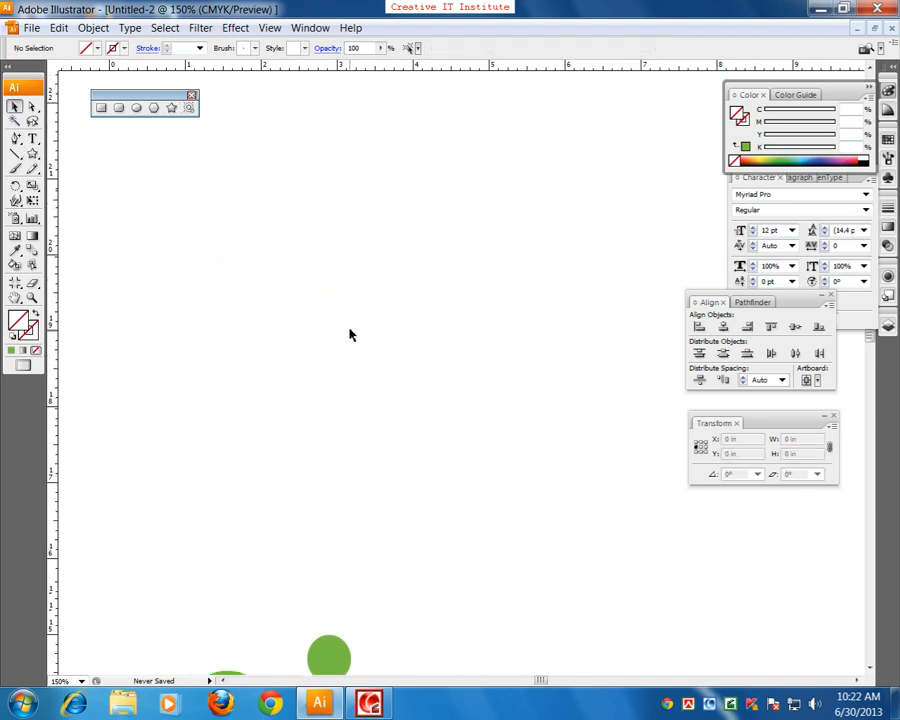
{"action": "left_click_drag", "start_coordinate": [452, 139], "coordinate": [331, 285]}
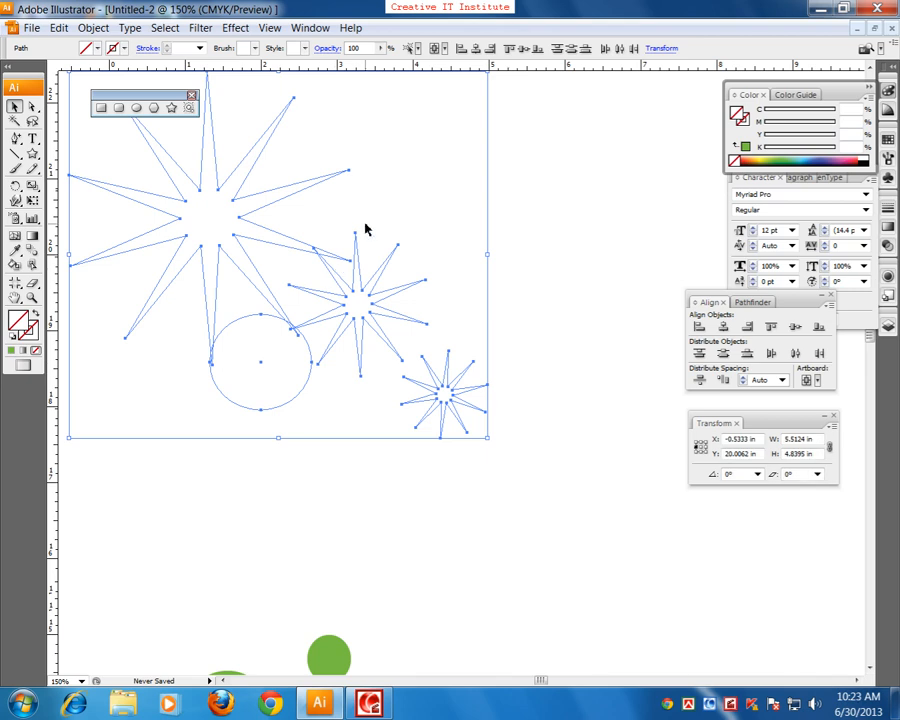
{"action": "left_click_drag", "start_coordinate": [550, 149], "coordinate": [139, 440]}
{"action": "double_click", "coordinate": [16, 318]}
{"action": "left_click", "coordinate": [380, 326]}
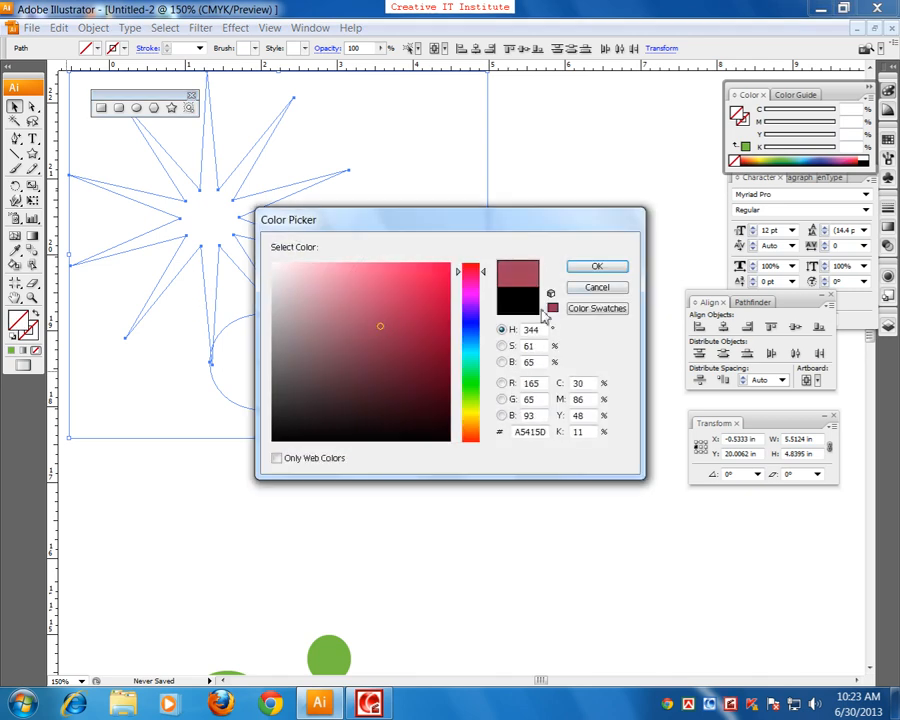
{"action": "left_click", "coordinate": [597, 264]}
{"action": "left_click", "coordinate": [480, 300]}
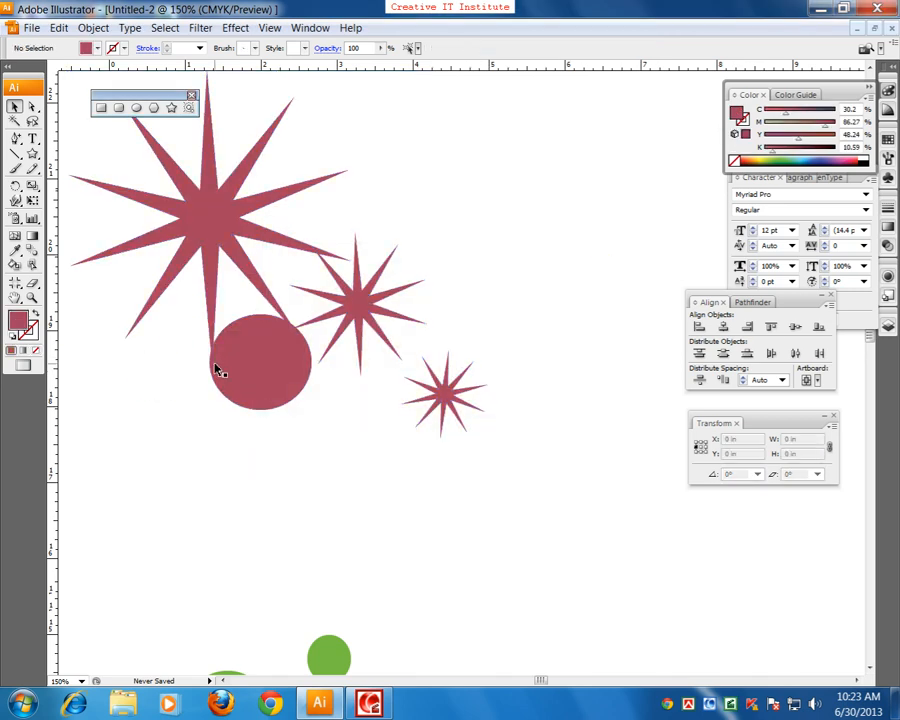
Step: Move the large green circle above the artboard slightly down and left and enlarge it proportionally to about 1.93 in
{"action": "scroll", "coordinate": [221, 508], "scroll_direction": "down", "scroll_amount": 5}
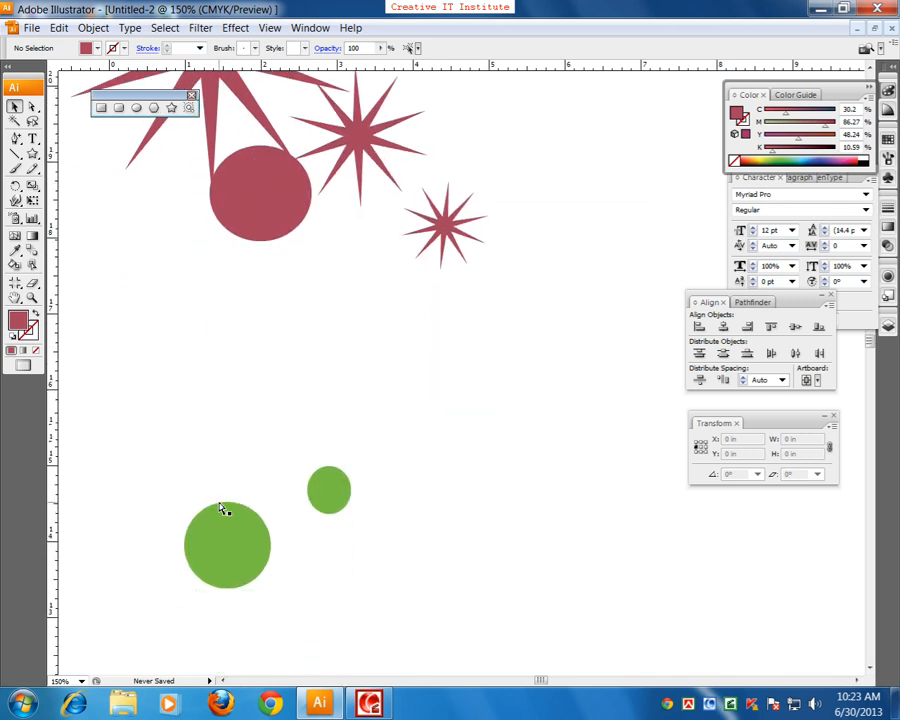
{"action": "key", "text": "ctrl+minus"}
{"action": "key", "text": "ctrl+minus"}
{"action": "left_click_drag", "start_coordinate": [302, 542], "coordinate": [192, 396]}
{"action": "left_click_drag", "start_coordinate": [275, 480], "coordinate": [430, 434]}
{"action": "key", "text": "ctrl+plus"}
{"action": "key", "text": "ctrl+plus"}
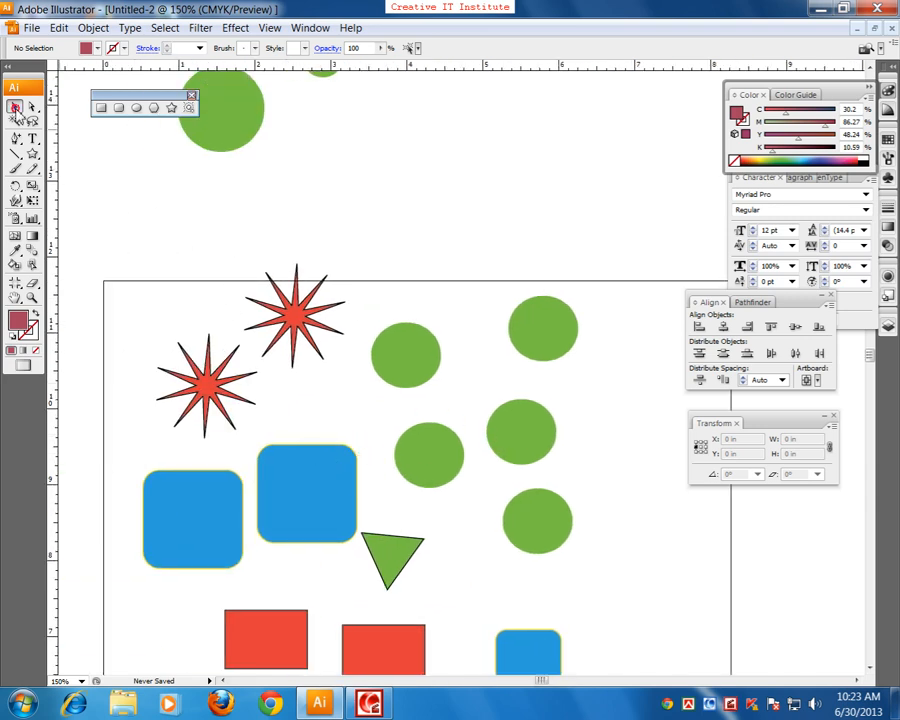
{"action": "left_click_drag", "start_coordinate": [239, 253], "coordinate": [231, 310]}
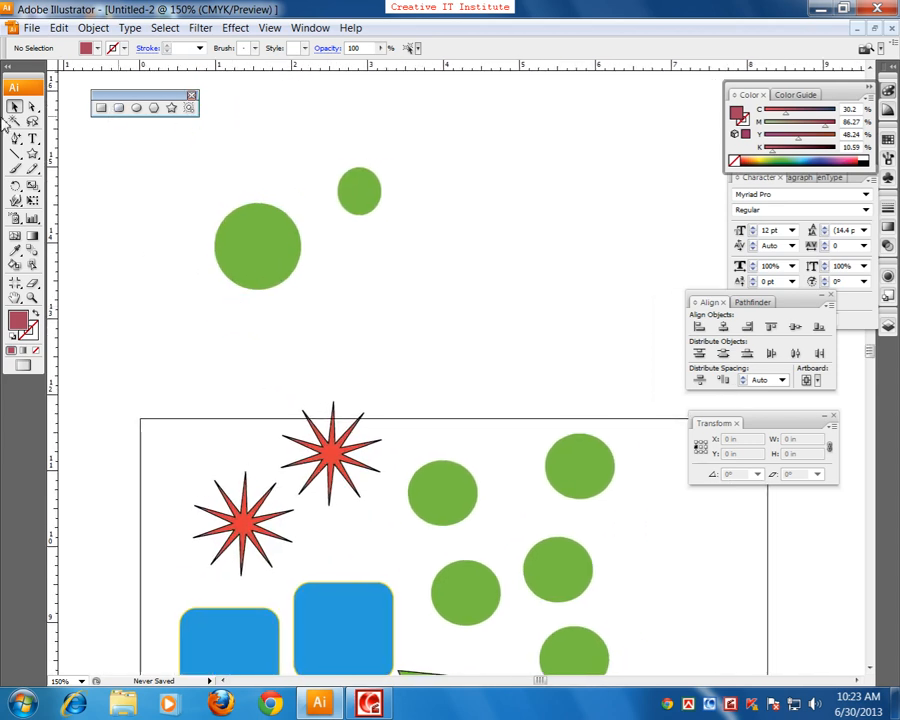
{"action": "left_click", "coordinate": [266, 257]}
{"action": "left_click_drag", "start_coordinate": [266, 256], "coordinate": [310, 292]}
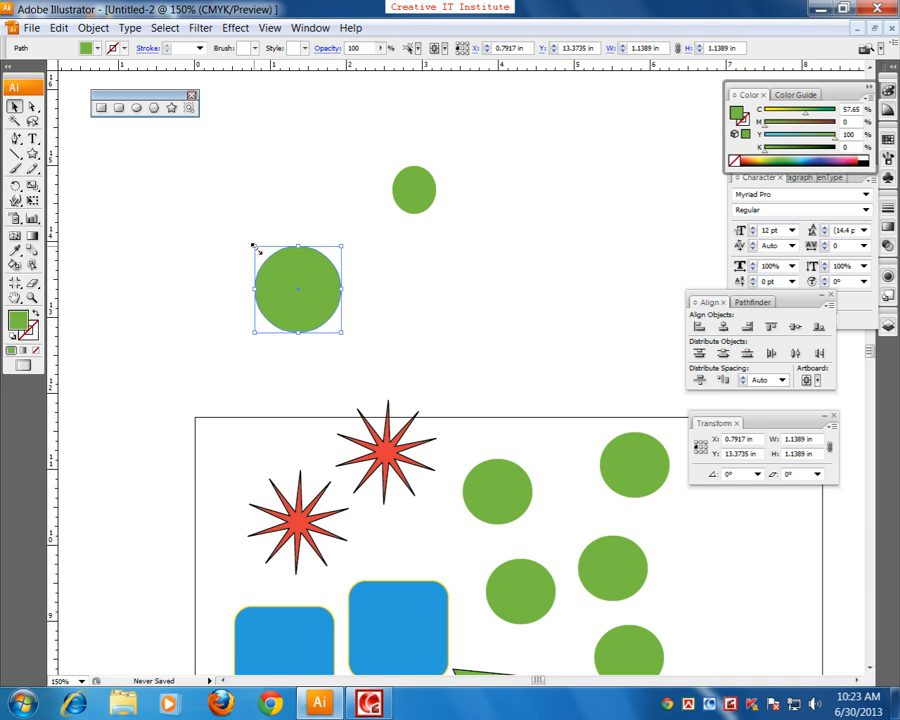
{"action": "left_click_drag", "start_coordinate": [253, 244], "coordinate": [224, 215]}
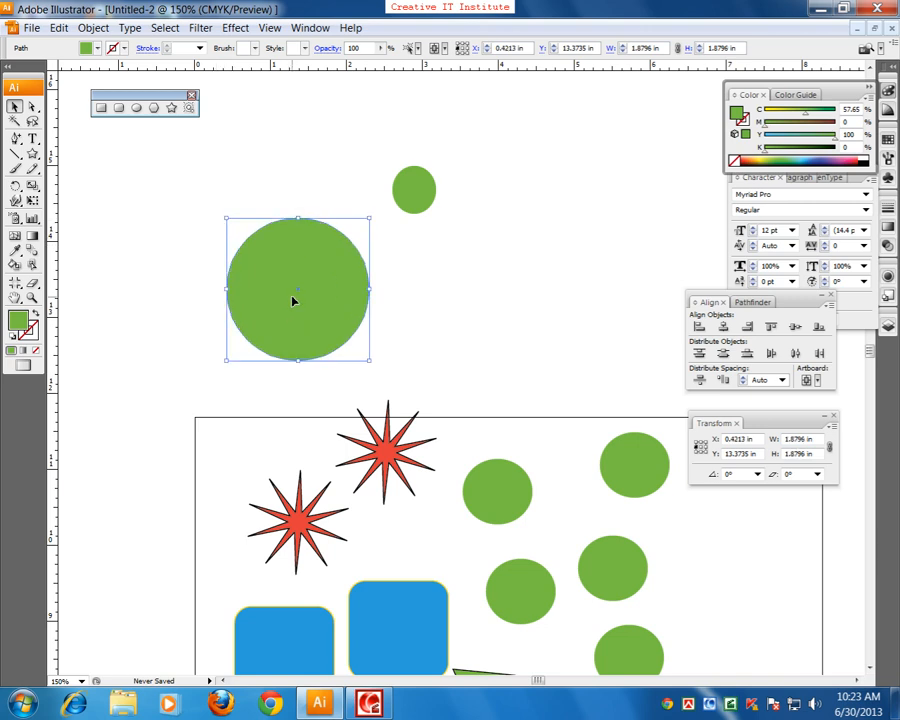
{"action": "left_click_drag", "start_coordinate": [228, 221], "coordinate": [207, 221]}
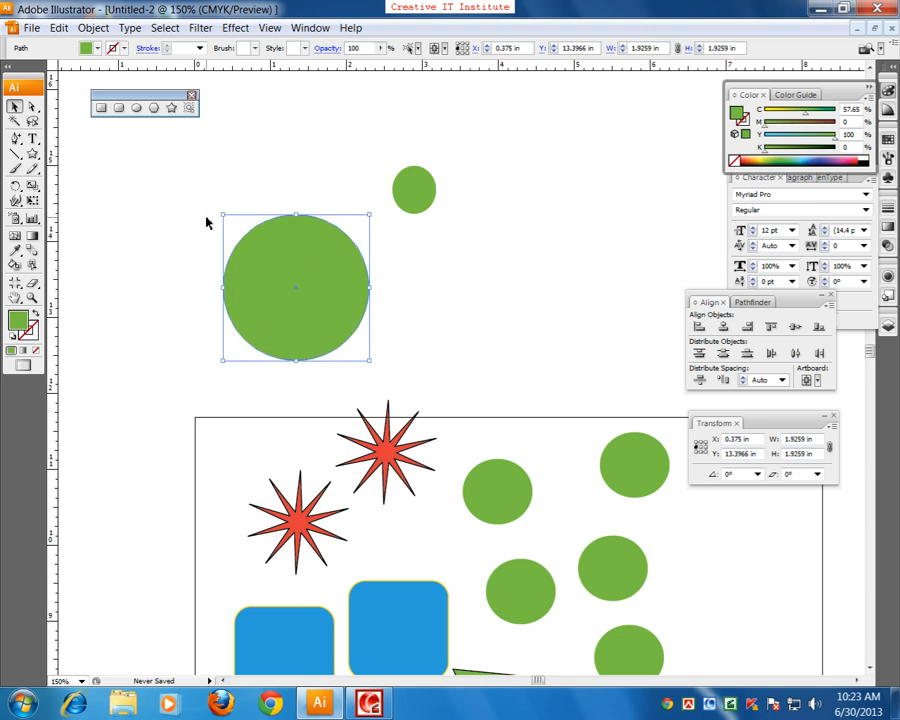
Step: Move the enlarged green circle to the right, place the unfilled circle to its left, and deselect it
{"action": "left_click_drag", "start_coordinate": [299, 283], "coordinate": [290, 356]}
{"action": "left_click_drag", "start_coordinate": [213, 299], "coordinate": [214, 175]}
{"action": "left_click_drag", "start_coordinate": [251, 270], "coordinate": [261, 351]}
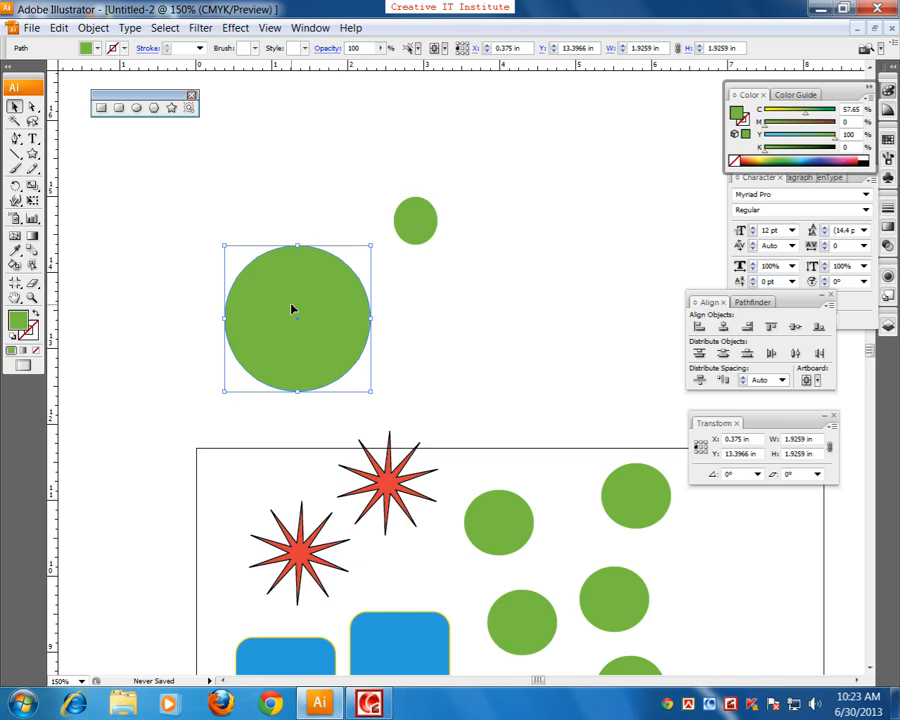
{"action": "left_click_drag", "start_coordinate": [293, 305], "coordinate": [386, 315]}
{"action": "left_click_drag", "start_coordinate": [347, 327], "coordinate": [230, 341]}
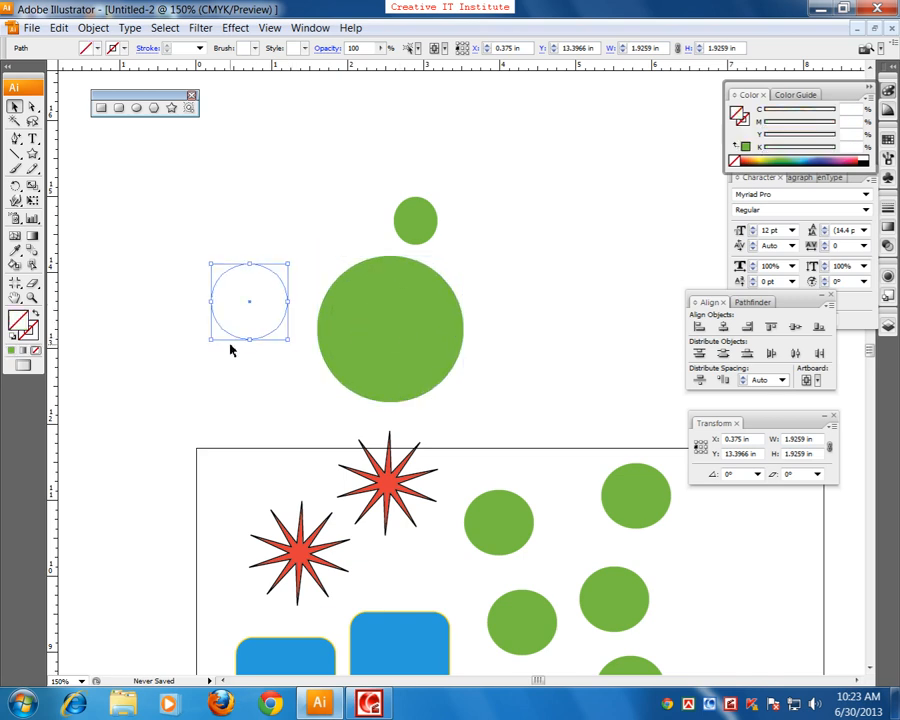
{"action": "left_click", "coordinate": [301, 278]}
{"action": "left_click", "coordinate": [251, 297]}
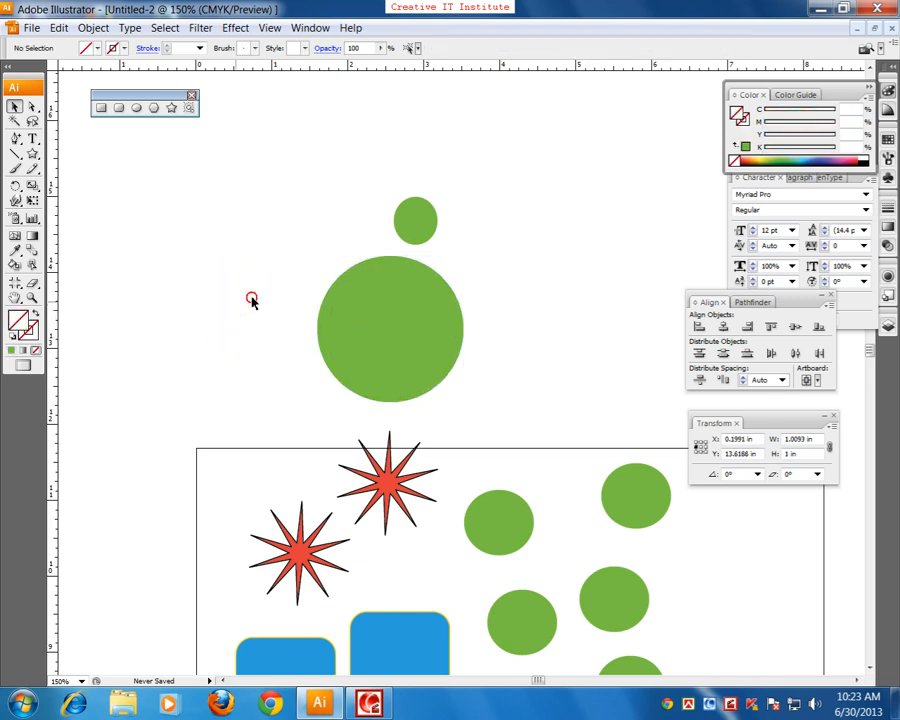
Step: Marquee-select the invisible circle left of the large green one and fill it with dark maroon
{"action": "left_click_drag", "start_coordinate": [312, 218], "coordinate": [188, 316]}
{"action": "double_click", "coordinate": [28, 330]}
{"action": "left_click", "coordinate": [423, 378]}
{"action": "left_click", "coordinate": [582, 266]}
{"action": "left_click", "coordinate": [316, 341]}
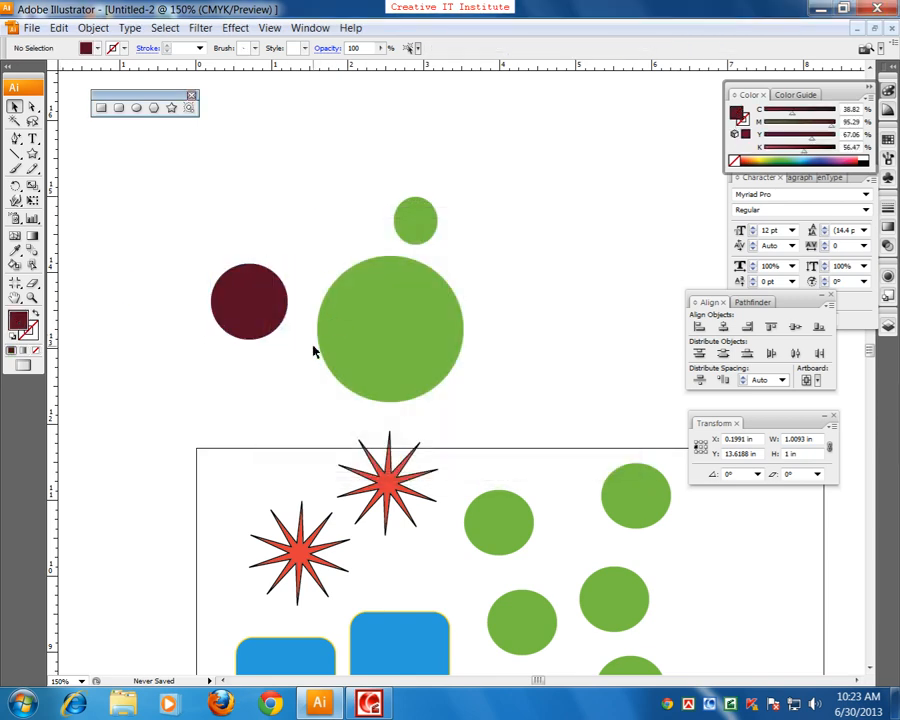
Step: Place a copy of the dark maroon circle about 1.5 in to its left and slightly lower
{"action": "left_click_drag", "start_coordinate": [348, 376], "coordinate": [458, 364]}
{"action": "scroll", "coordinate": [317, 378], "scroll_direction": "up", "scroll_amount": 3}
{"action": "left_click", "coordinate": [386, 340]}
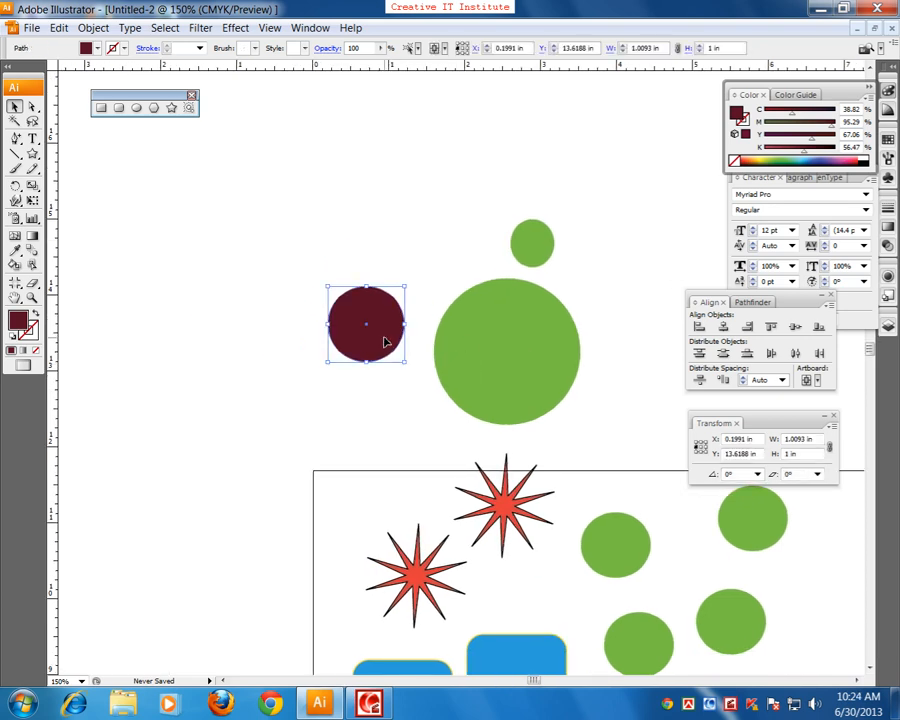
{"action": "left_click_drag", "start_coordinate": [384, 342], "coordinate": [256, 370]}
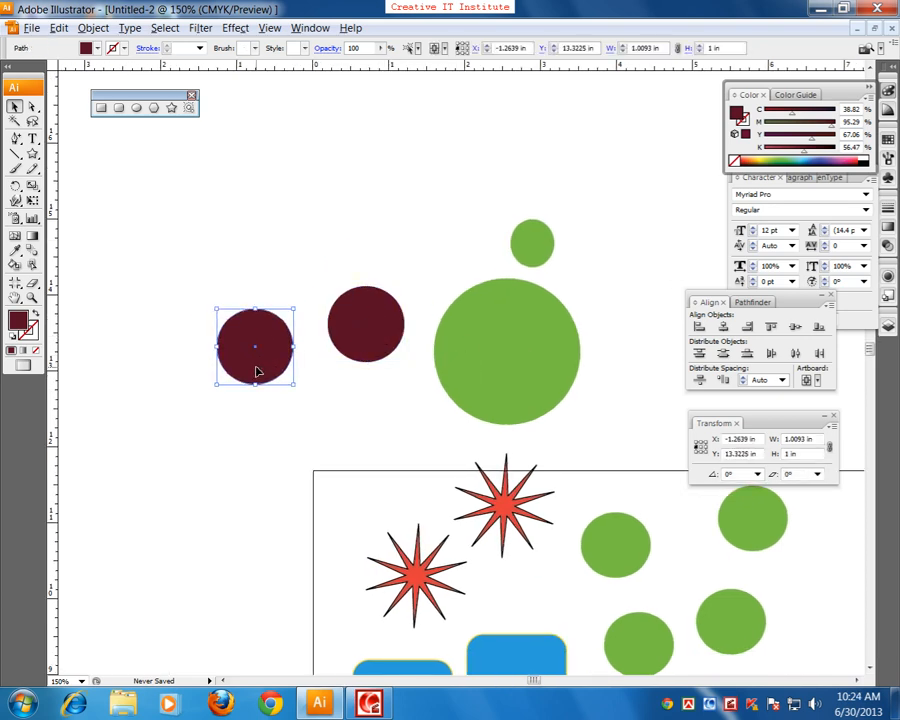
Step: Move the green triangle off the artboard to its left side and rotate it slightly
{"action": "left_click_drag", "start_coordinate": [457, 398], "coordinate": [335, 394]}
{"action": "left_click_drag", "start_coordinate": [410, 535], "coordinate": [438, 270]}
{"action": "left_click_drag", "start_coordinate": [454, 466], "coordinate": [526, 466]}
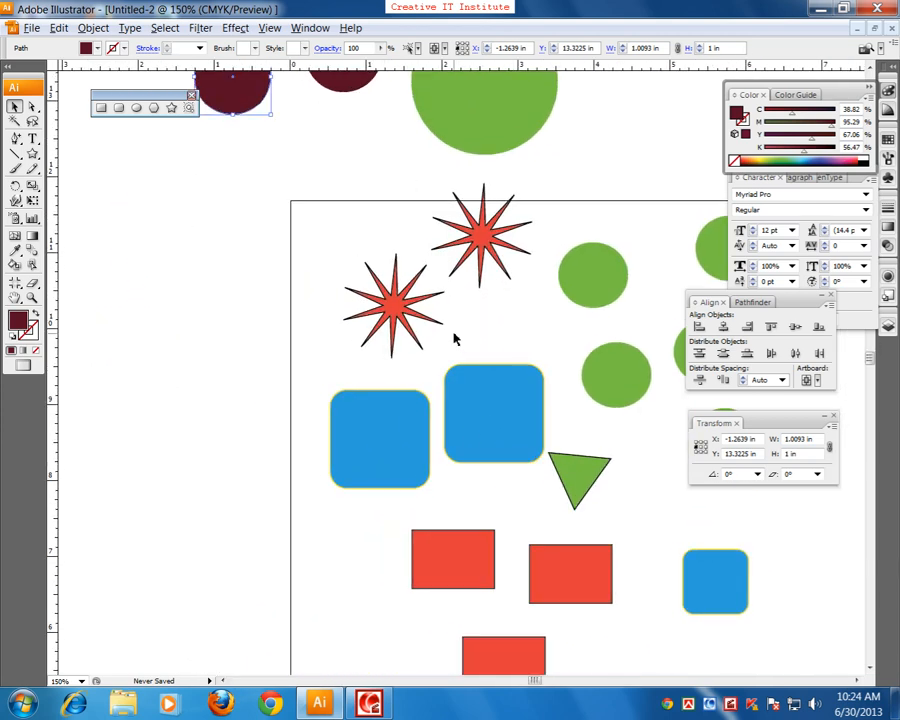
{"action": "left_click_drag", "start_coordinate": [459, 372], "coordinate": [465, 350]}
{"action": "left_click_drag", "start_coordinate": [565, 465], "coordinate": [299, 518]}
{"action": "left_click_drag", "start_coordinate": [335, 394], "coordinate": [404, 446]}
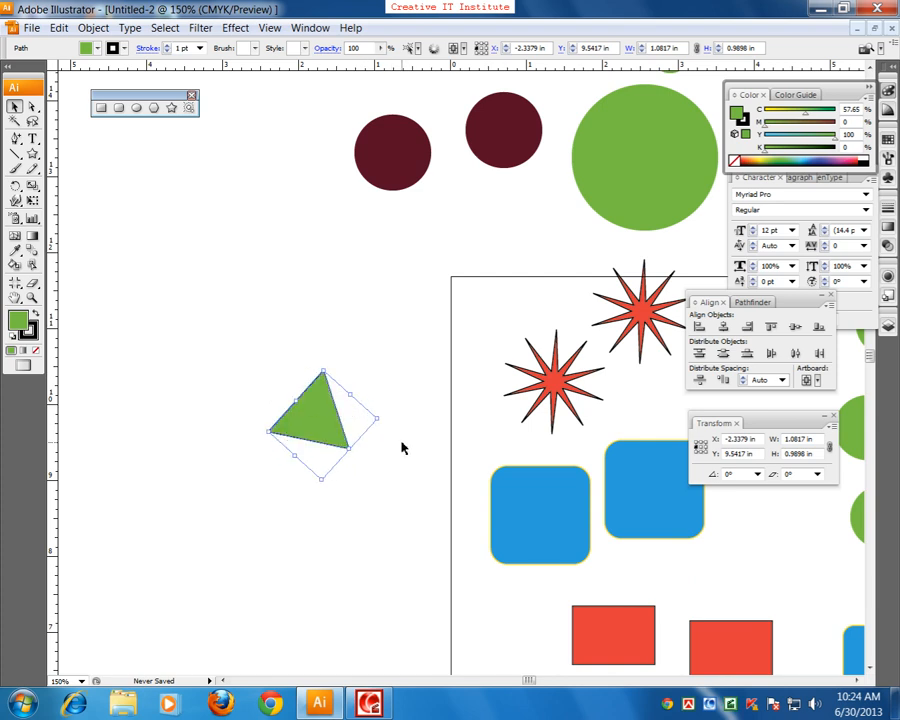
Step: Move the right-hand red rectangle to open space below the small blue square and rotate it until it stands steeply tilted
{"action": "key", "text": "space"}
{"action": "left_click_drag", "start_coordinate": [354, 374], "coordinate": [88, 279]}
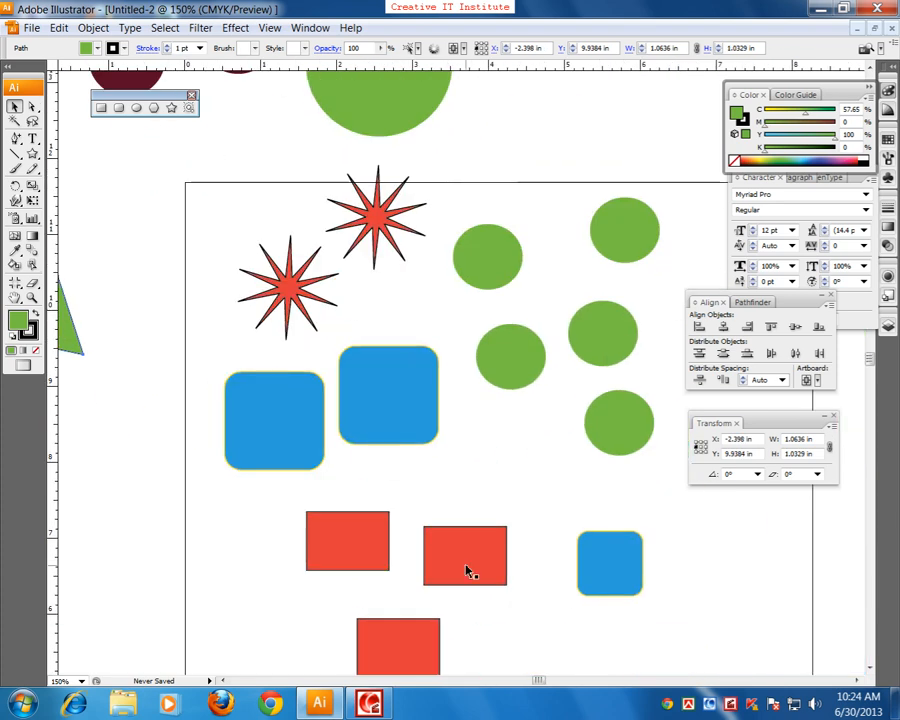
{"action": "left_click_drag", "start_coordinate": [473, 578], "coordinate": [286, 304]}
{"action": "key", "text": "ctrl+="}
{"action": "key", "text": "space"}
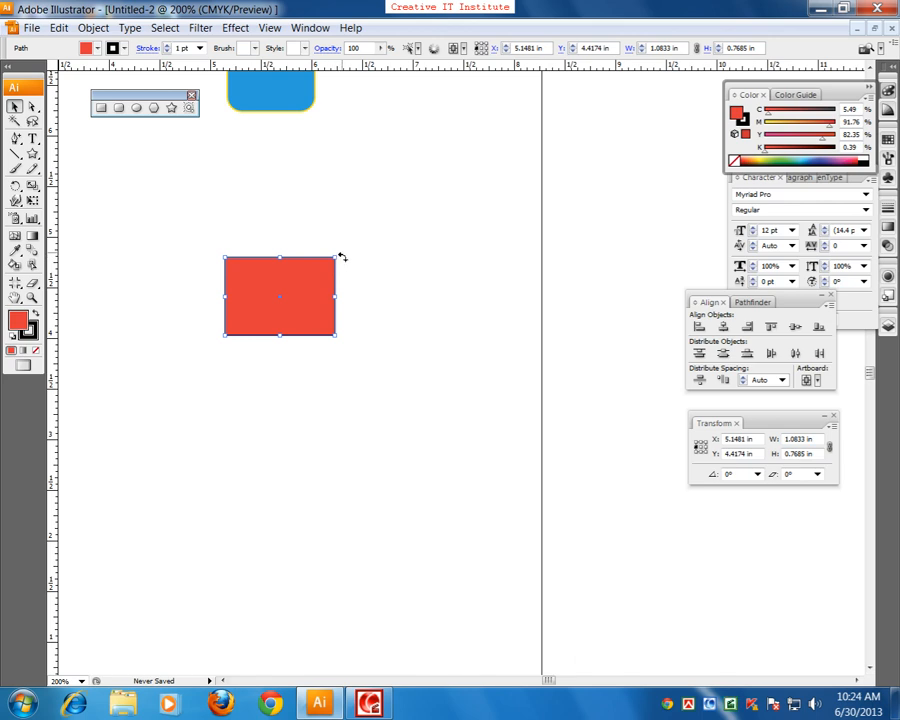
{"action": "left_click_drag", "start_coordinate": [341, 257], "coordinate": [352, 360]}
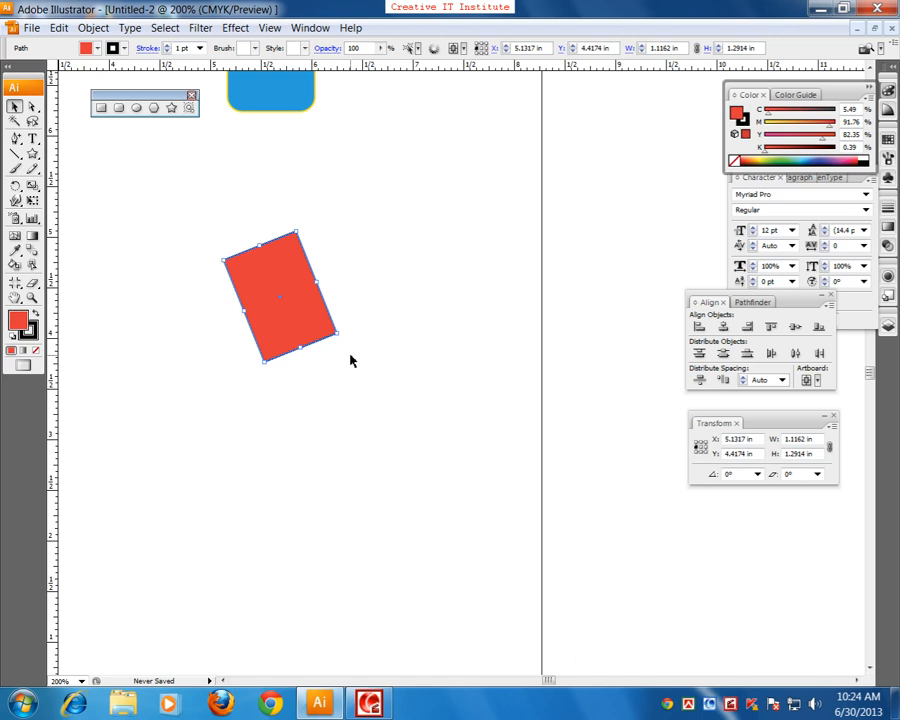
Step: Select the green circle just right of the upper star as a whole object with the Selection tool
{"action": "scroll", "coordinate": [279, 343], "scroll_direction": "up", "scroll_amount": 5}
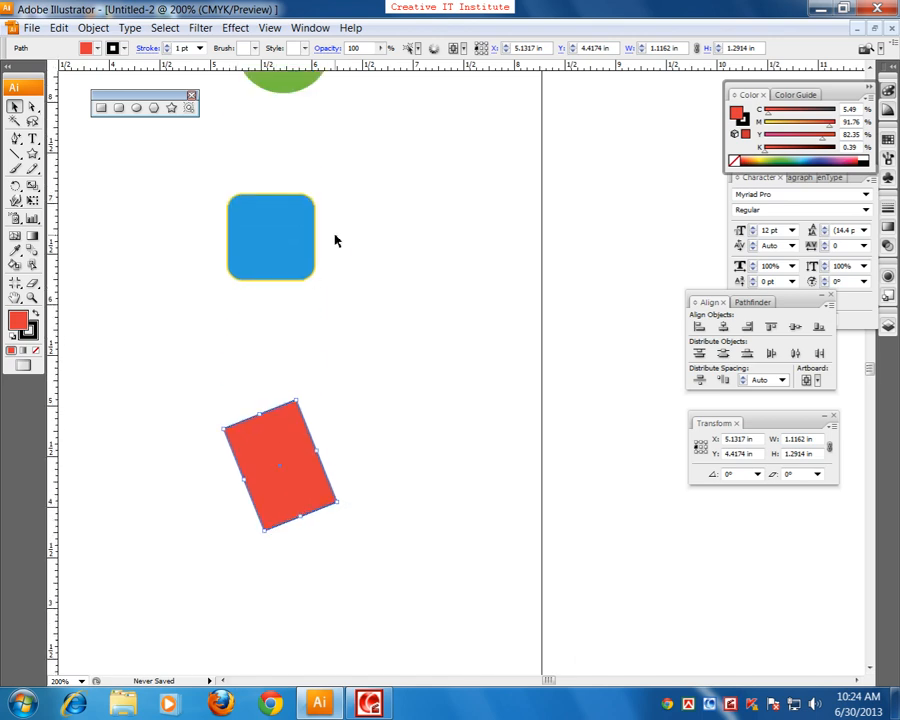
{"action": "key", "text": "space"}
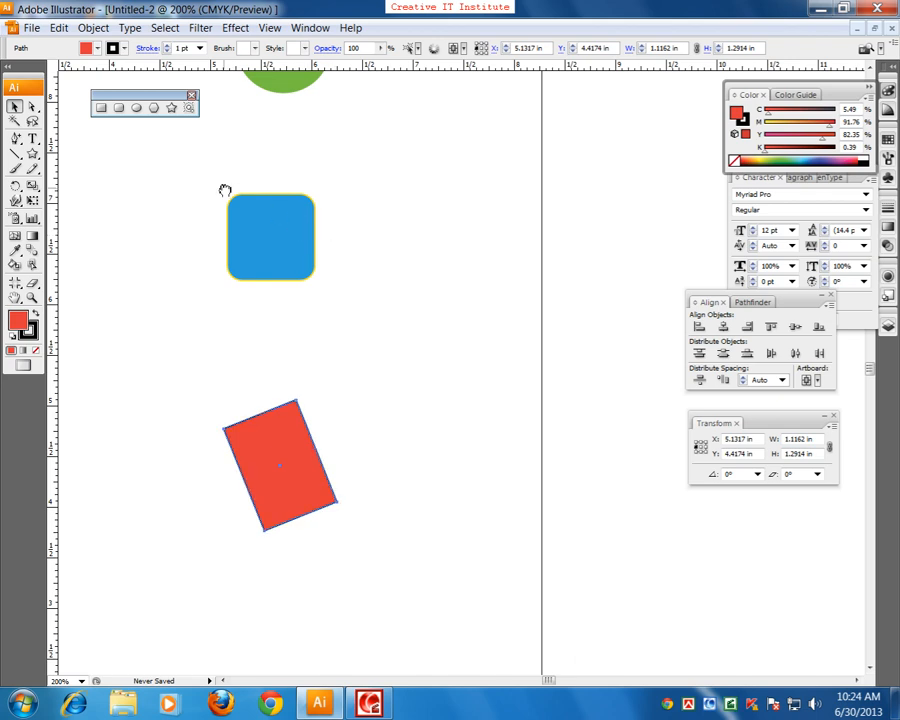
{"action": "left_click_drag", "start_coordinate": [99, 141], "coordinate": [374, 358]}
{"action": "left_click_drag", "start_coordinate": [219, 213], "coordinate": [422, 534]}
{"action": "left_click_drag", "start_coordinate": [308, 229], "coordinate": [380, 364]}
{"action": "left_click_drag", "start_coordinate": [463, 543], "coordinate": [308, 366]}
{"action": "key", "text": "space"}
{"action": "left_click_drag", "start_coordinate": [396, 426], "coordinate": [302, 391]}
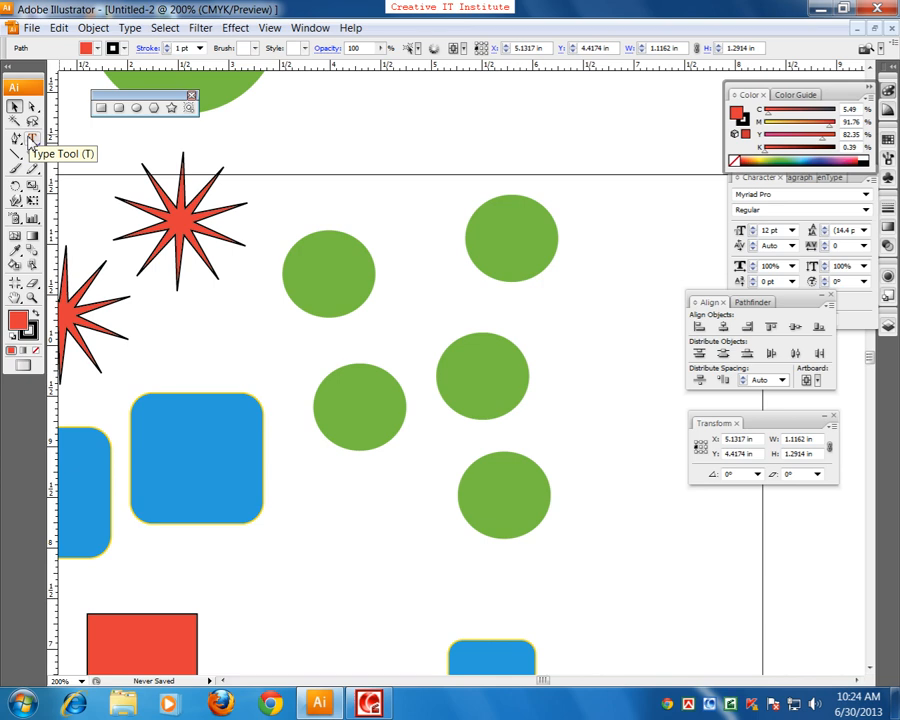
{"action": "left_click", "coordinate": [32, 108]}
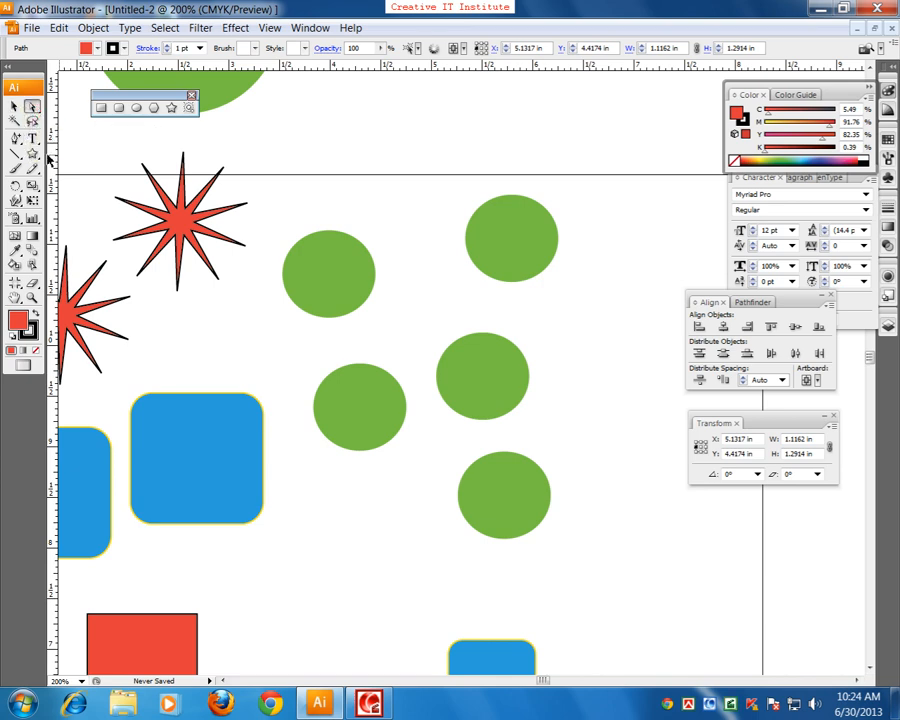
{"action": "left_click", "coordinate": [14, 106]}
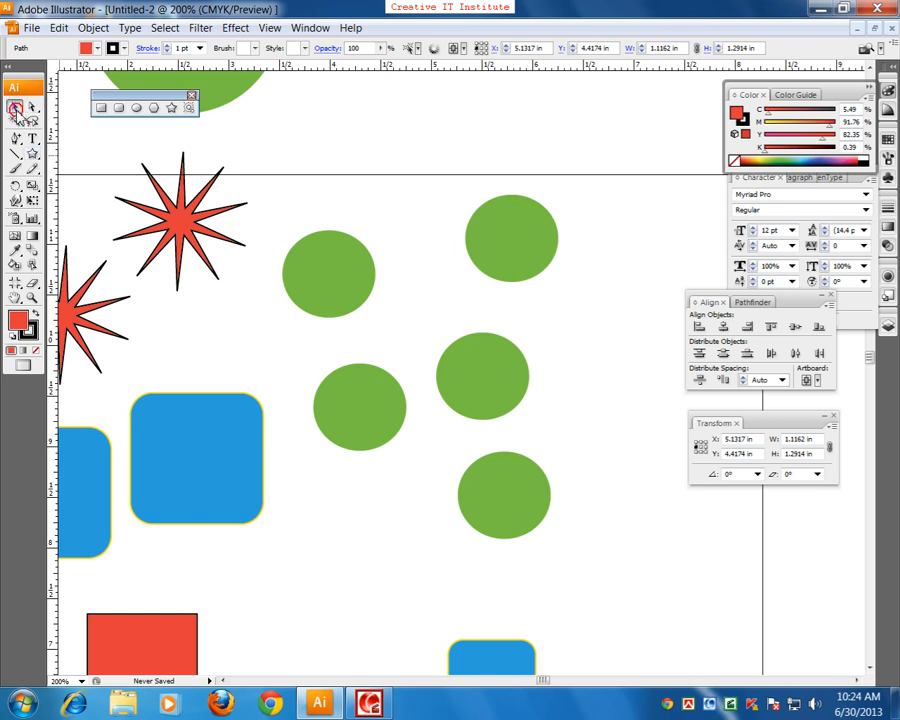
{"action": "left_click", "coordinate": [345, 242]}
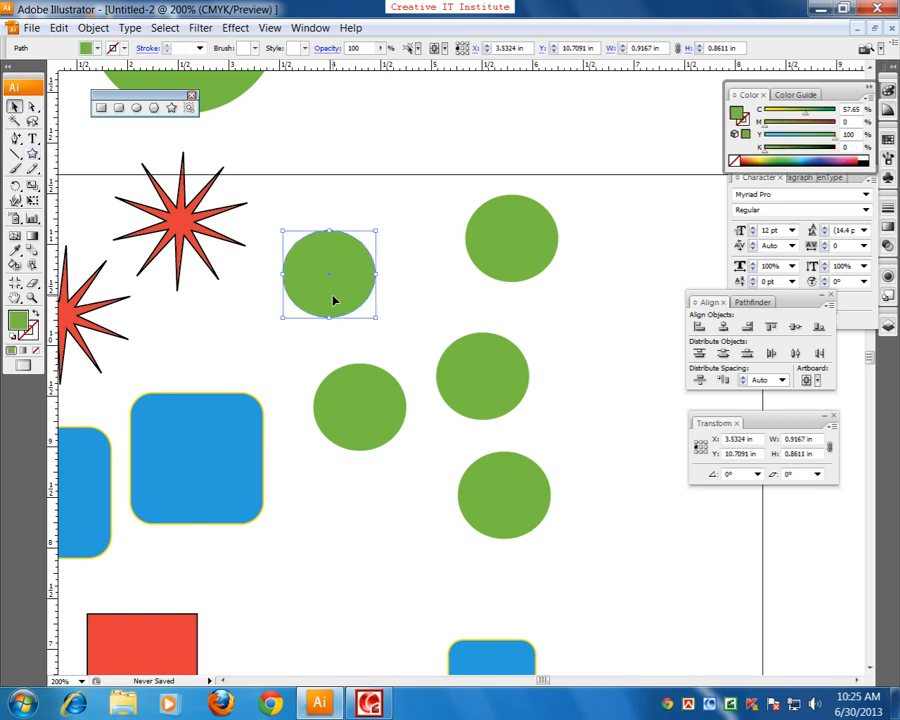
Step: Direct-select the rightmost anchor of the artboard's upper-right green circle and pull it outward to about X 6.96 in, forming an egg shape
{"action": "key", "text": "ctrl+plus"}
{"action": "left_click_drag", "start_coordinate": [554, 356], "coordinate": [376, 422]}
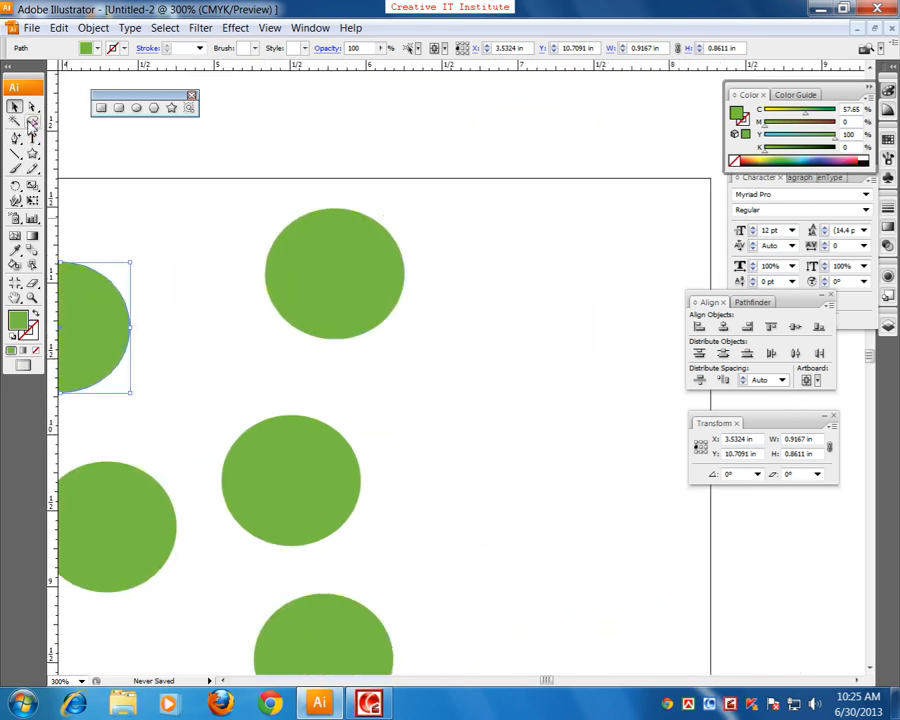
{"action": "left_click", "coordinate": [32, 106]}
{"action": "left_click_drag", "start_coordinate": [467, 236], "coordinate": [367, 289]}
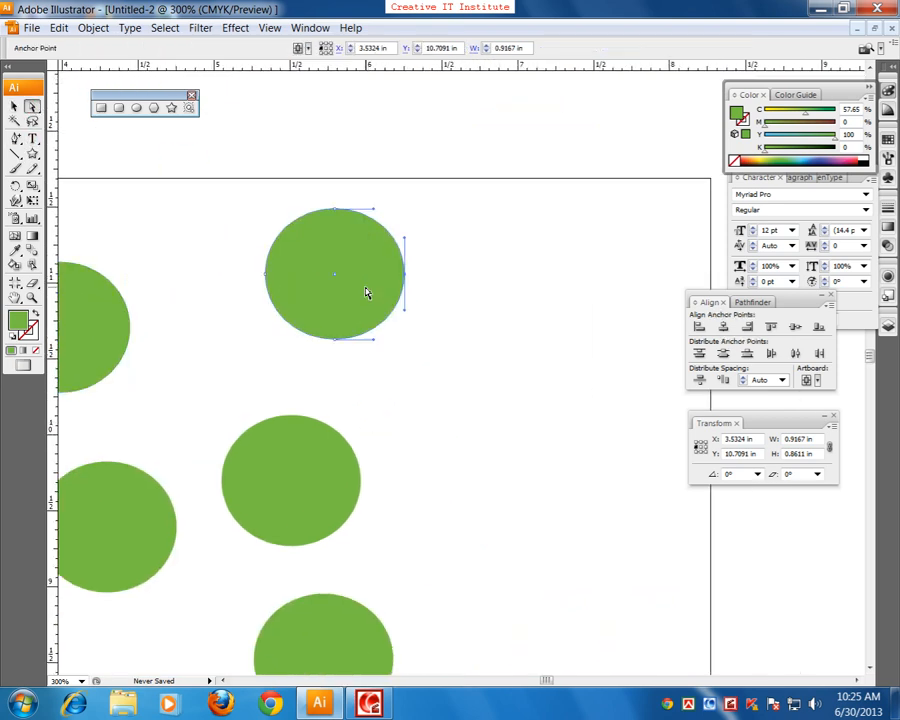
{"action": "left_click_drag", "start_coordinate": [434, 259], "coordinate": [512, 278]}
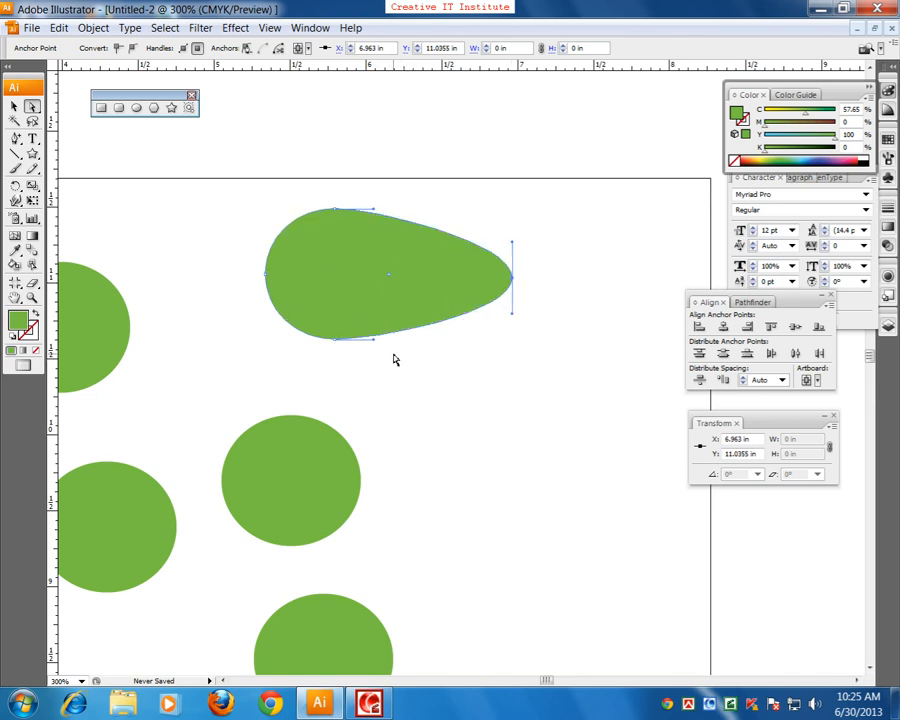
Step: Try widening the green circle below the egg shape with the Selection tool, and undo the stretch
{"action": "scroll", "coordinate": [395, 360], "scroll_direction": "down", "scroll_amount": 1}
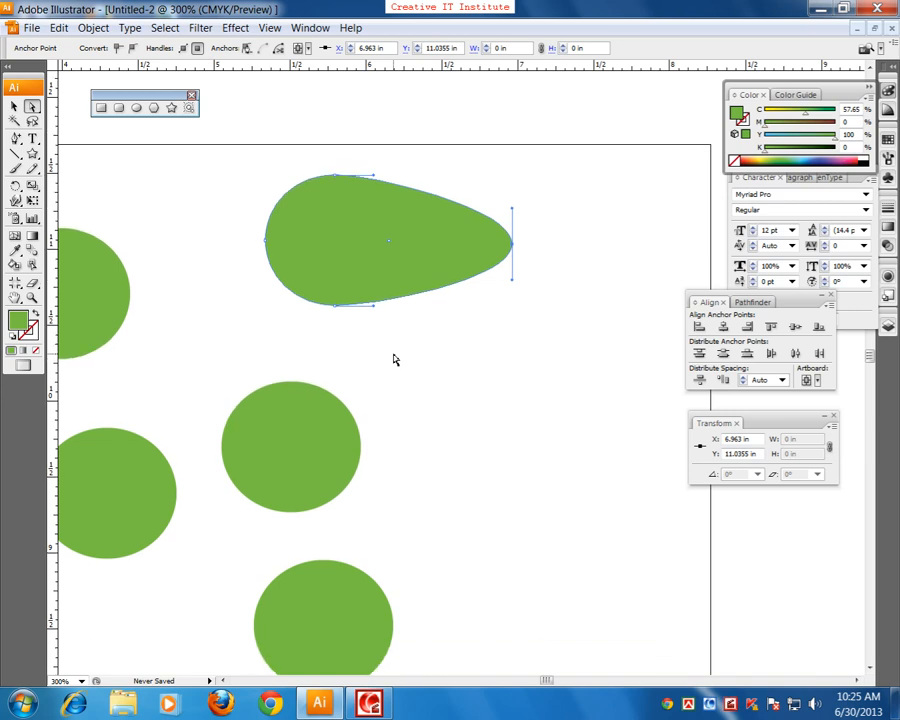
{"action": "left_click_drag", "start_coordinate": [350, 403], "coordinate": [452, 338]}
{"action": "left_click", "coordinate": [14, 105]}
{"action": "left_click_drag", "start_coordinate": [403, 374], "coordinate": [432, 378]}
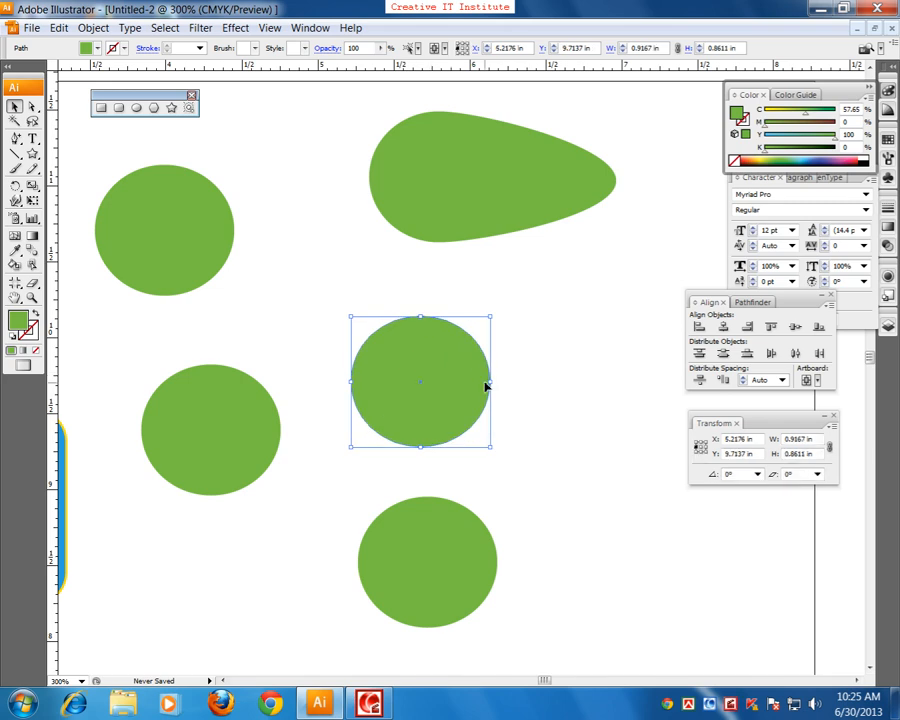
{"action": "left_click_drag", "start_coordinate": [492, 384], "coordinate": [646, 384]}
{"action": "key", "text": "ctrl+z"}
Step: Direct-select the lower-right corner anchors of the right large blue rounded square and pull them outward, making the shape about 1.92 by 1.88 in
{"action": "key", "text": "space"}
{"action": "left_click_drag", "start_coordinate": [450, 306], "coordinate": [309, 425]}
{"action": "mouse_move", "coordinate": [391, 412]}
{"action": "left_mouse_down"}
{"action": "mouse_move", "coordinate": [488, 418]}
{"action": "mouse_move", "coordinate": [448, 424]}
{"action": "mouse_move", "coordinate": [381, 403]}
{"action": "left_mouse_up"}
{"action": "left_click", "coordinate": [32, 108]}
{"action": "left_click_drag", "start_coordinate": [460, 502], "coordinate": [348, 416]}
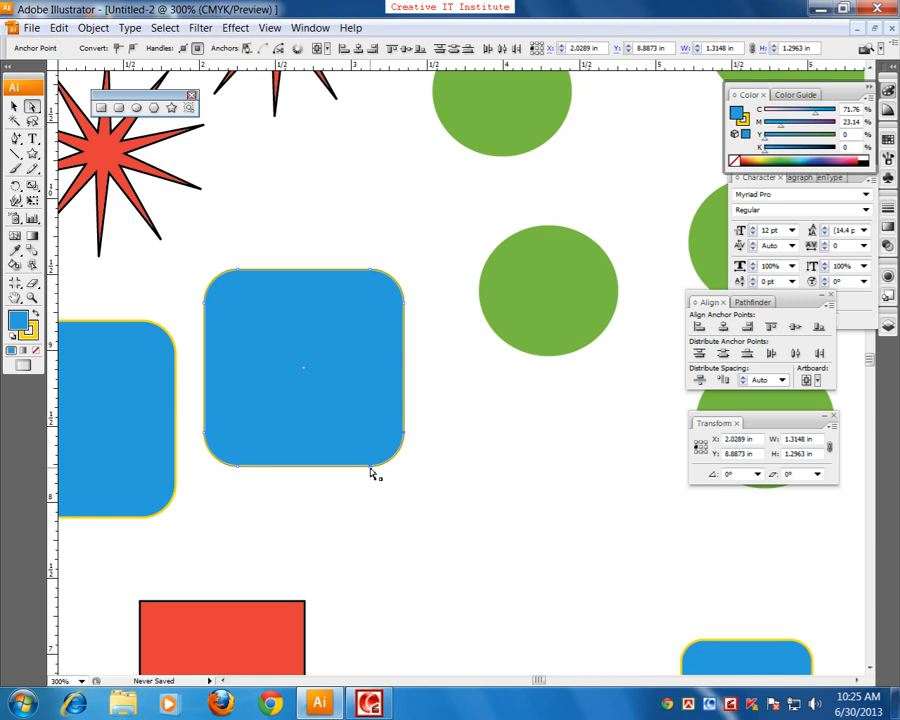
{"action": "left_click_drag", "start_coordinate": [372, 472], "coordinate": [465, 558]}
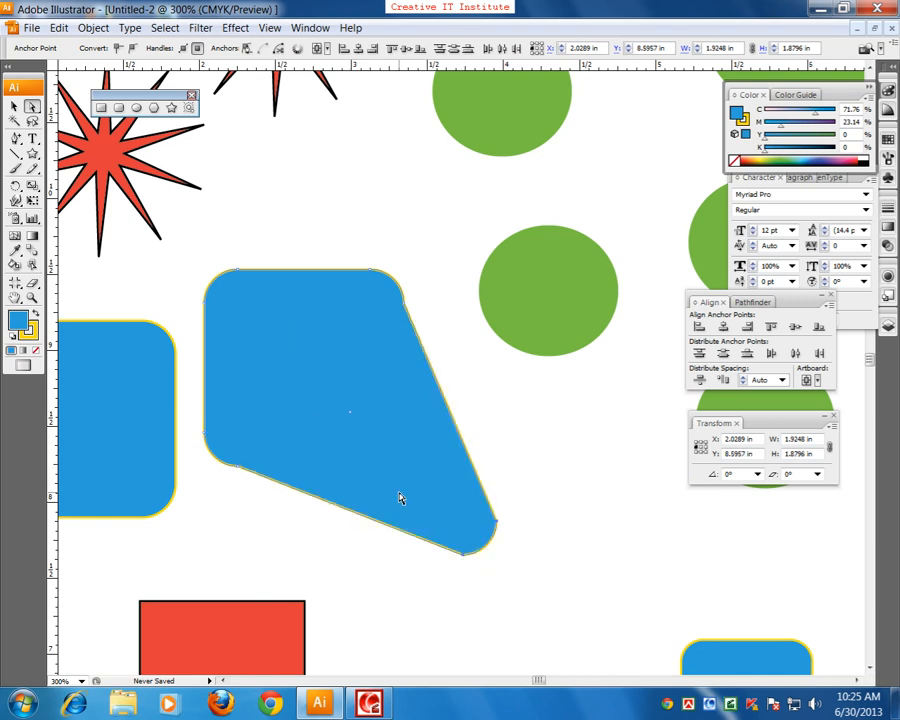
Step: Pull the lower-left corner anchor of the red rectangle below the blue shapes down and left to about X 1.09 in, Y 5.85 in
{"action": "left_click_drag", "start_coordinate": [432, 565], "coordinate": [450, 317]}
{"action": "left_click_drag", "start_coordinate": [433, 598], "coordinate": [508, 477]}
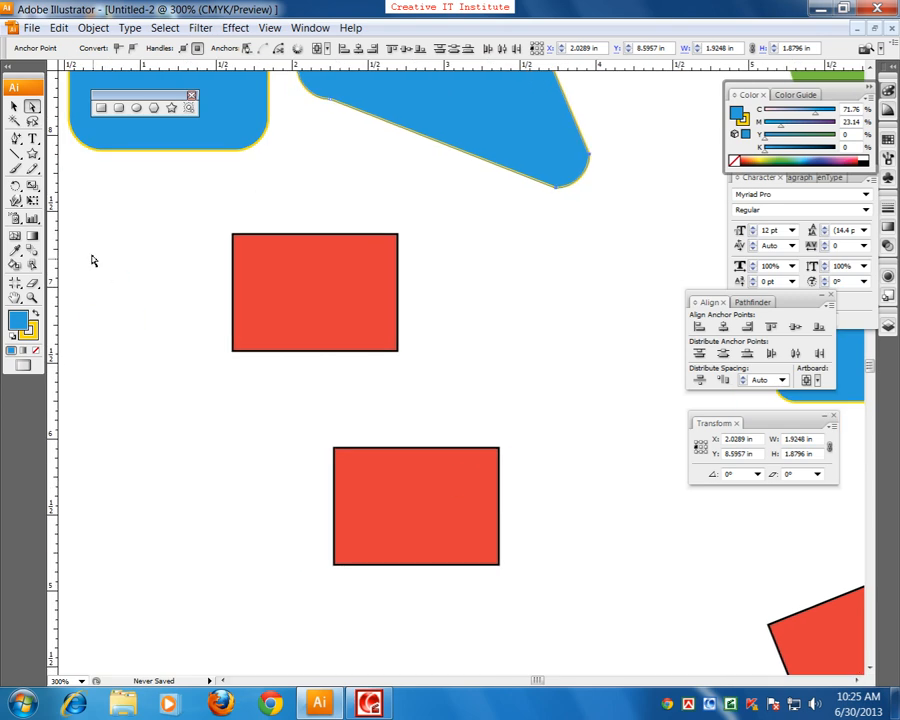
{"action": "left_click_drag", "start_coordinate": [175, 380], "coordinate": [155, 470]}
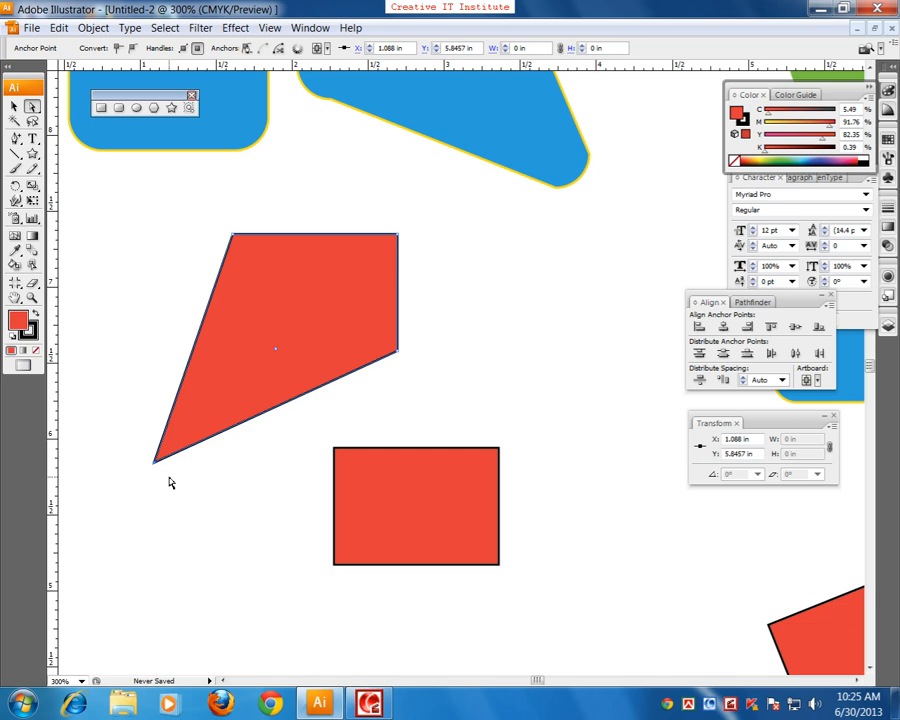
Step: Pull the lowest corner anchor of the tilted red rectangle down to about X 5.12 in, Y 2.62 in, and deselect the shape
{"action": "key", "text": "ctrl+minus"}
{"action": "key", "text": "ctrl+minus"}
{"action": "key", "text": "ctrl+minus"}
{"action": "left_click_drag", "start_coordinate": [396, 366], "coordinate": [255, 460]}
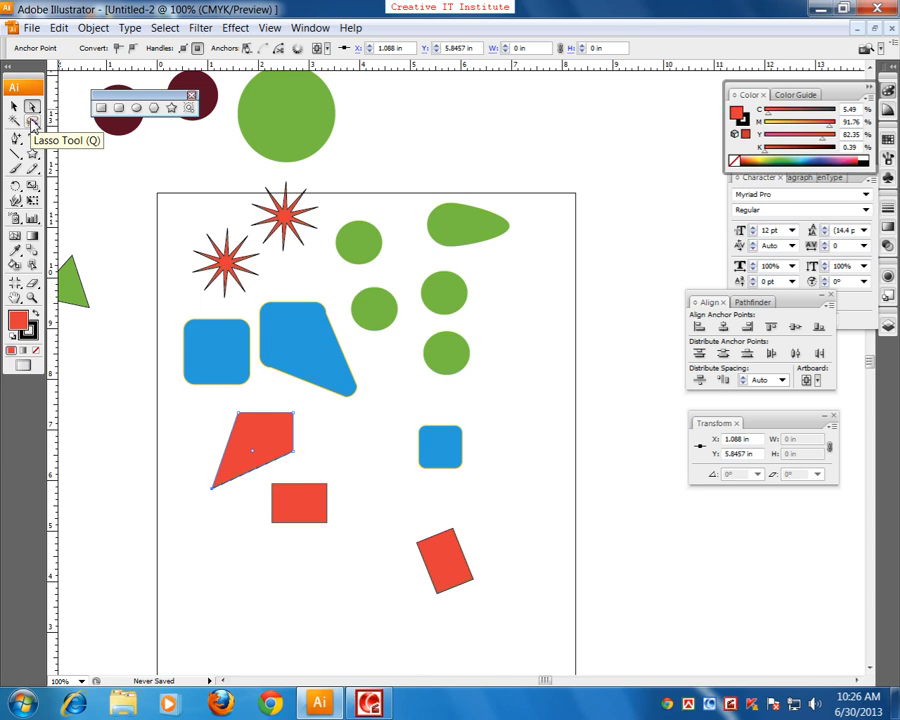
{"action": "key", "text": "ctrl+plus"}
{"action": "key", "text": "ctrl+plus"}
{"action": "left_click_drag", "start_coordinate": [314, 396], "coordinate": [266, 136]}
{"action": "left_click_drag", "start_coordinate": [351, 493], "coordinate": [342, 318]}
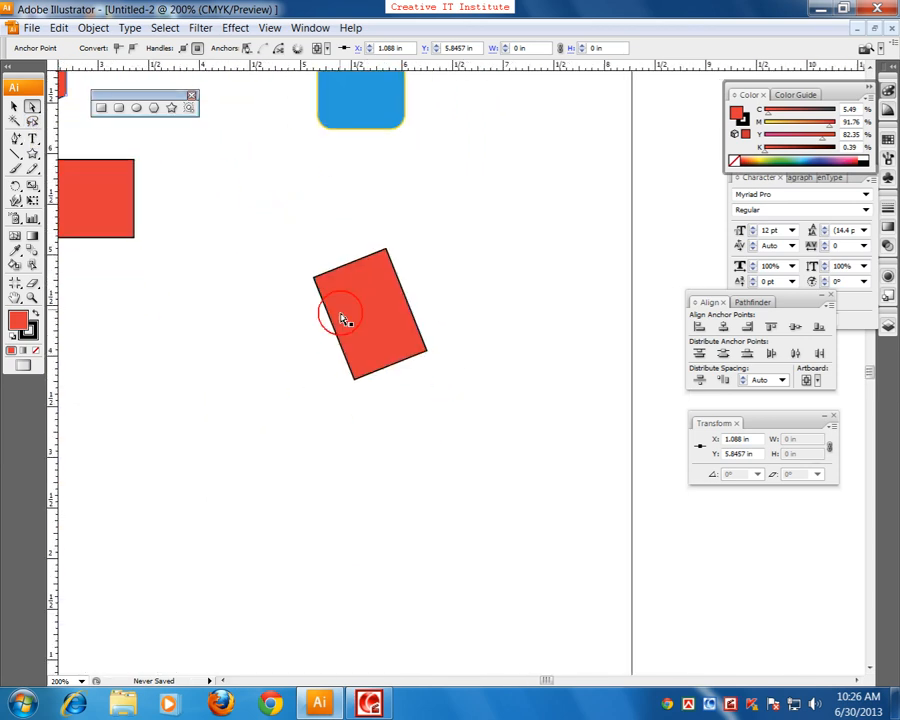
{"action": "left_click_drag", "start_coordinate": [370, 396], "coordinate": [284, 329]}
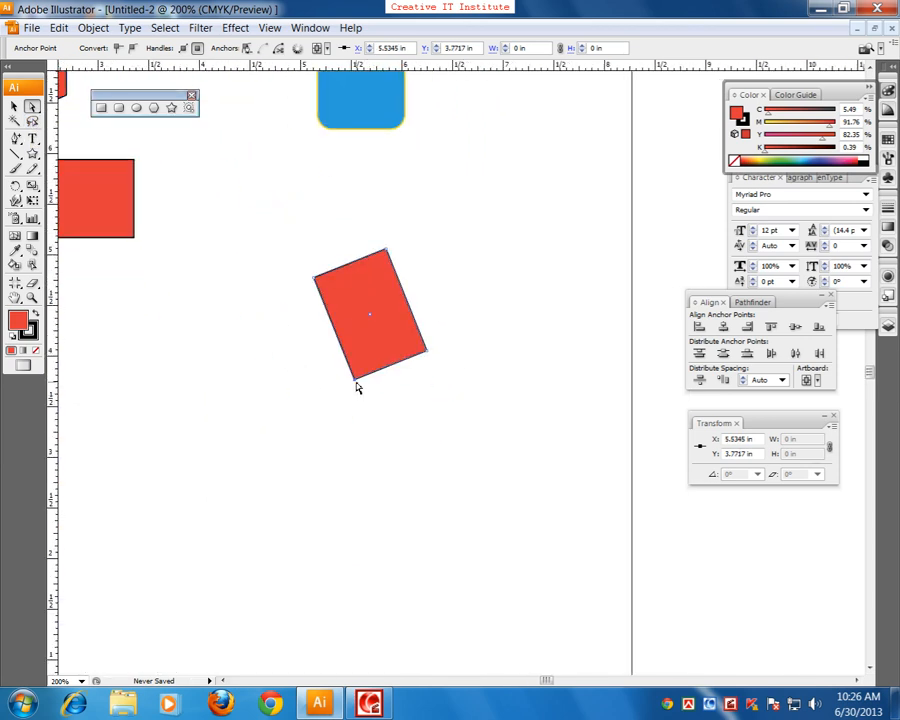
{"action": "left_click_drag", "start_coordinate": [355, 382], "coordinate": [313, 494]}
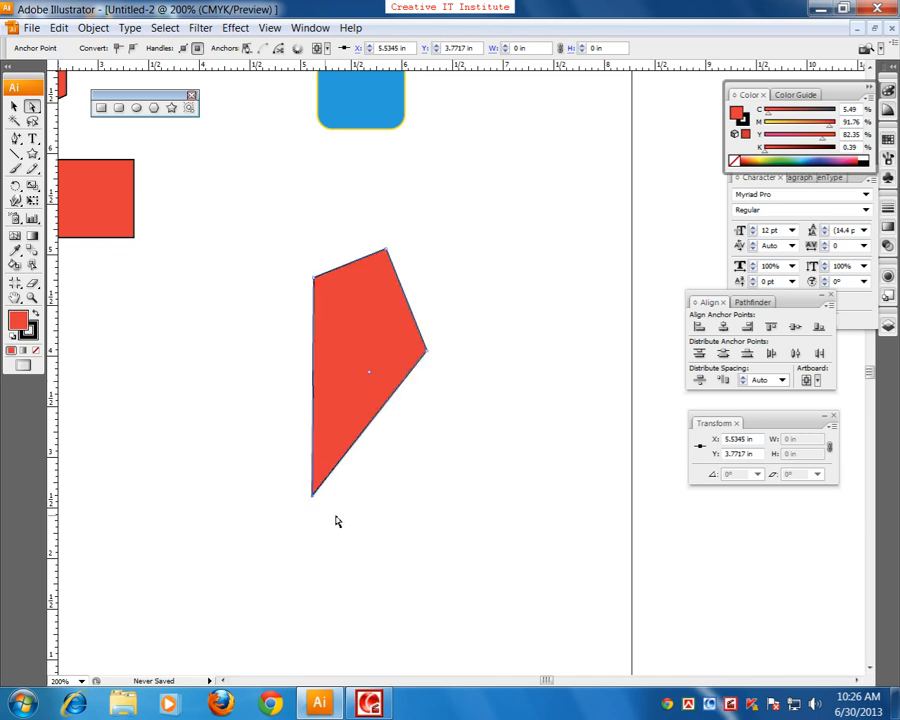
{"action": "left_click", "coordinate": [394, 499]}
Step: Select all green-filled shapes at once with the Magic Wand by sampling the small green circle above the artboard
{"action": "left_click_drag", "start_coordinate": [277, 280], "coordinate": [609, 468]}
{"action": "left_click_drag", "start_coordinate": [373, 176], "coordinate": [382, 418]}
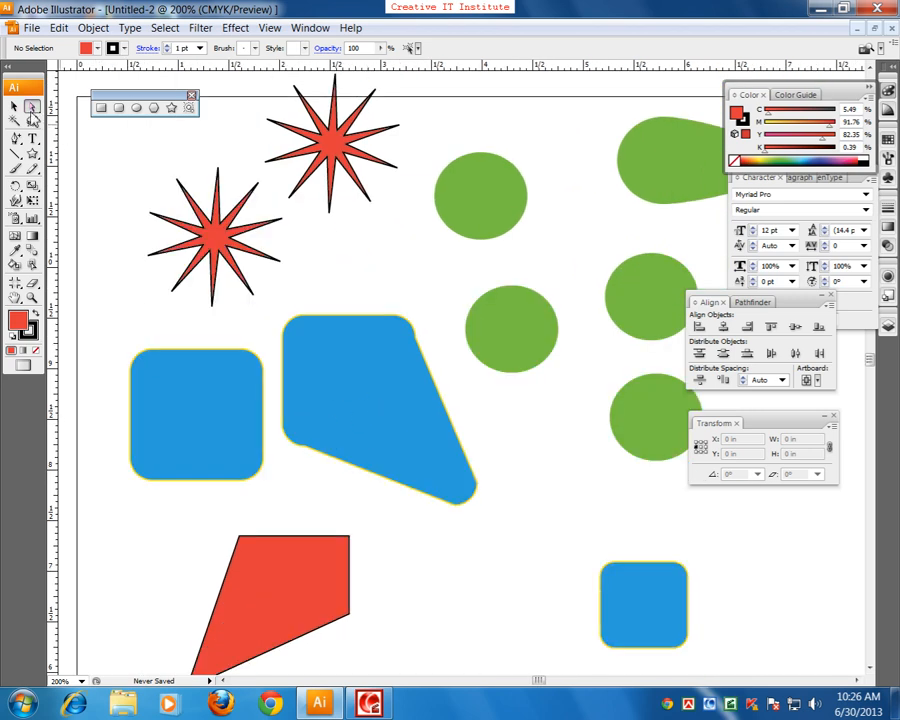
{"action": "left_click", "coordinate": [17, 122]}
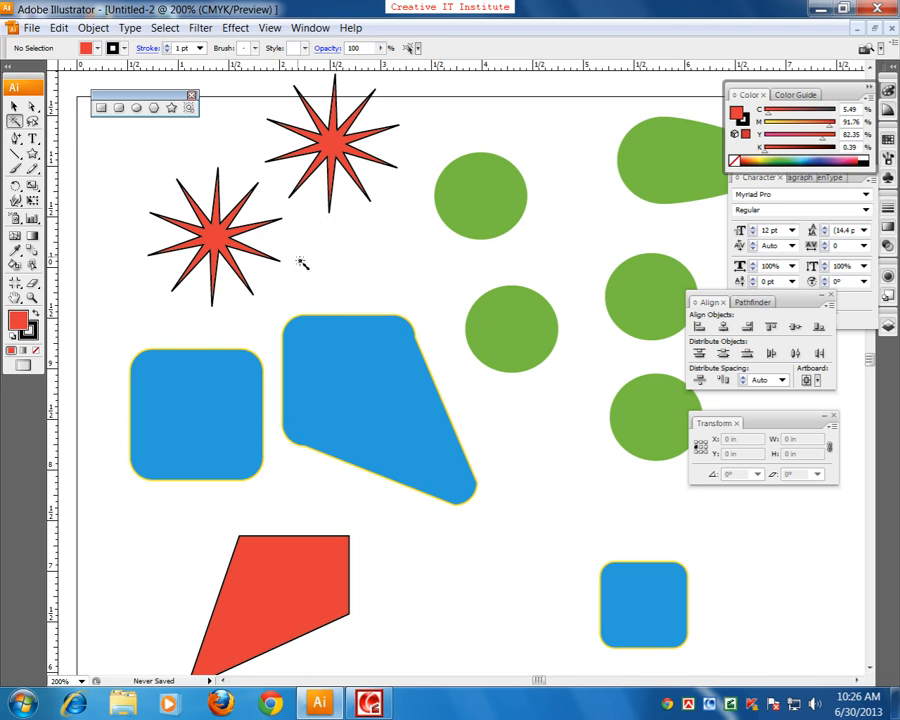
{"action": "key", "text": "ctrl+minus"}
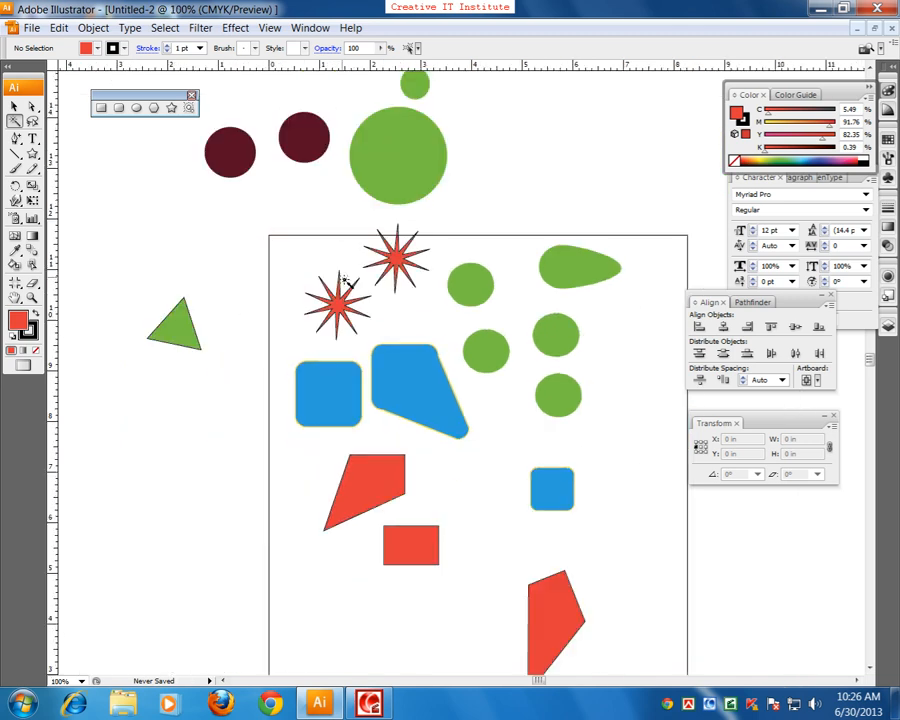
{"action": "left_click_drag", "start_coordinate": [452, 251], "coordinate": [422, 325]}
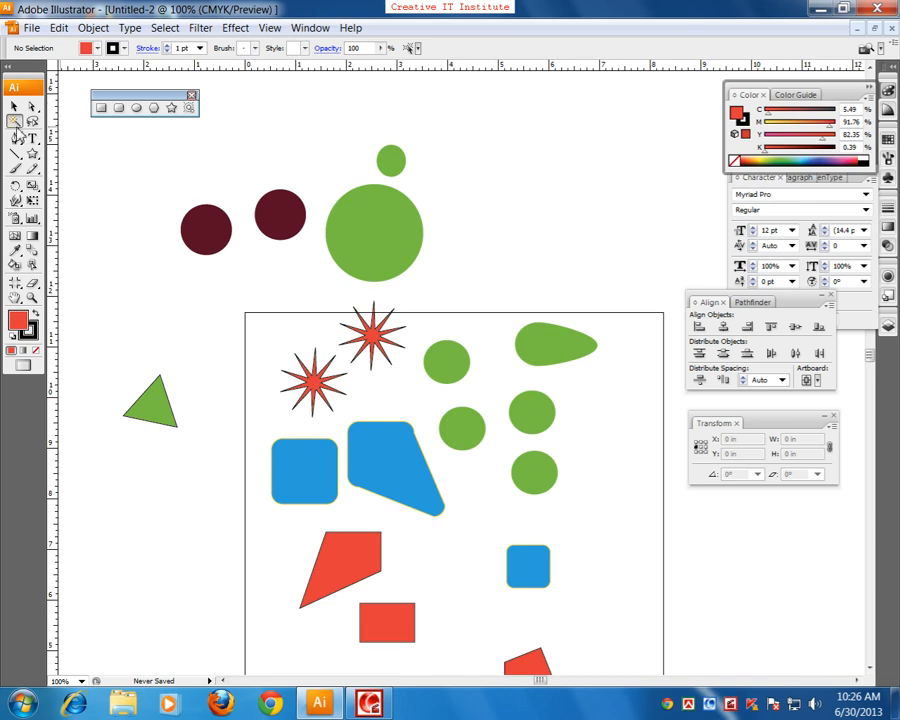
{"action": "left_click", "coordinate": [382, 161]}
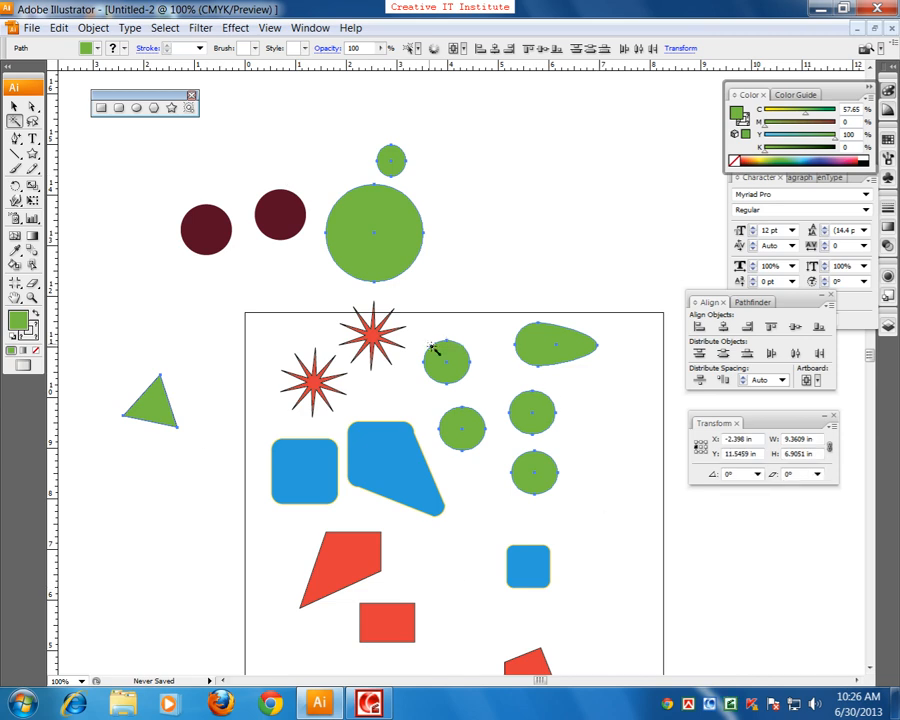
Step: Use the Magic Wand to select the blue-filled shapes, and replace that selection with all red-filled shapes
{"action": "scroll", "coordinate": [540, 560], "scroll_direction": "down", "scroll_amount": 2}
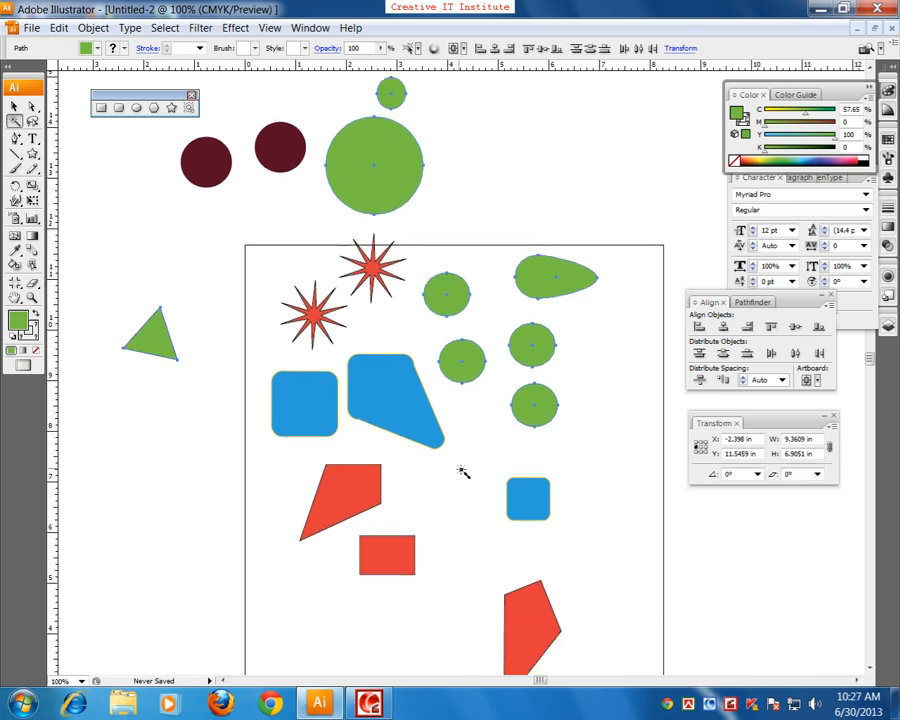
{"action": "left_click", "coordinate": [511, 508]}
{"action": "left_click", "coordinate": [533, 612]}
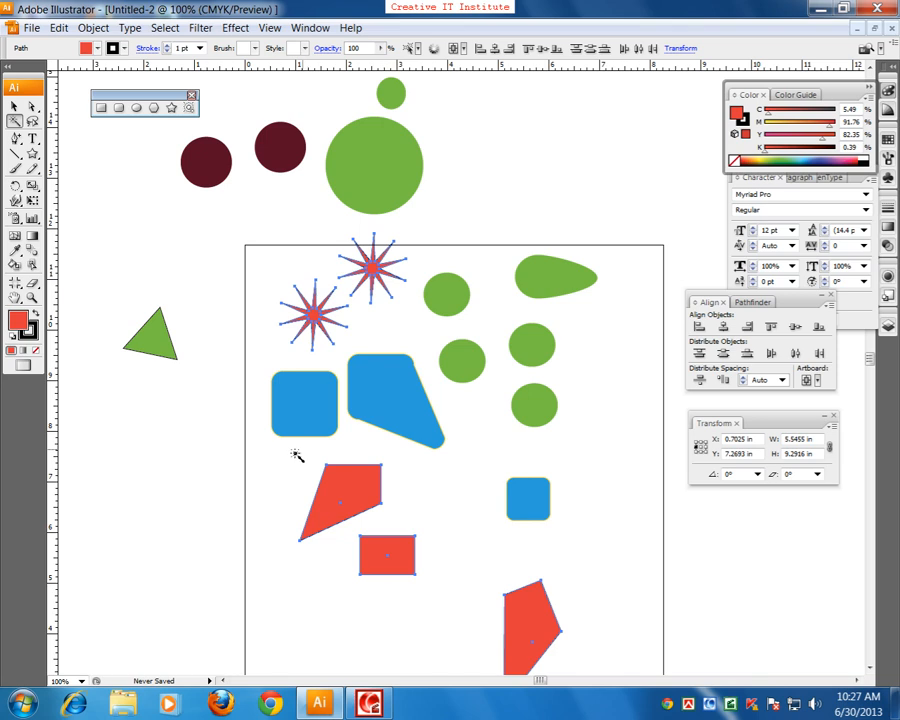
Step: Marquee-select the shapes on the right side of the artboard with the Selection tool
{"action": "left_click", "coordinate": [32, 120]}
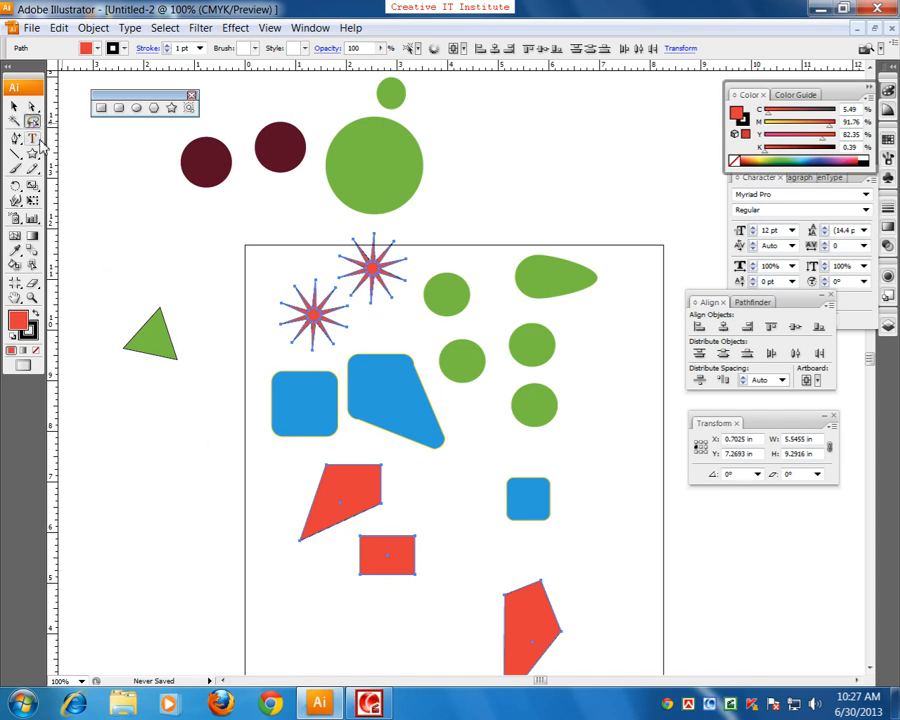
{"action": "scroll", "coordinate": [588, 466], "scroll_direction": "up", "scroll_amount": 3}
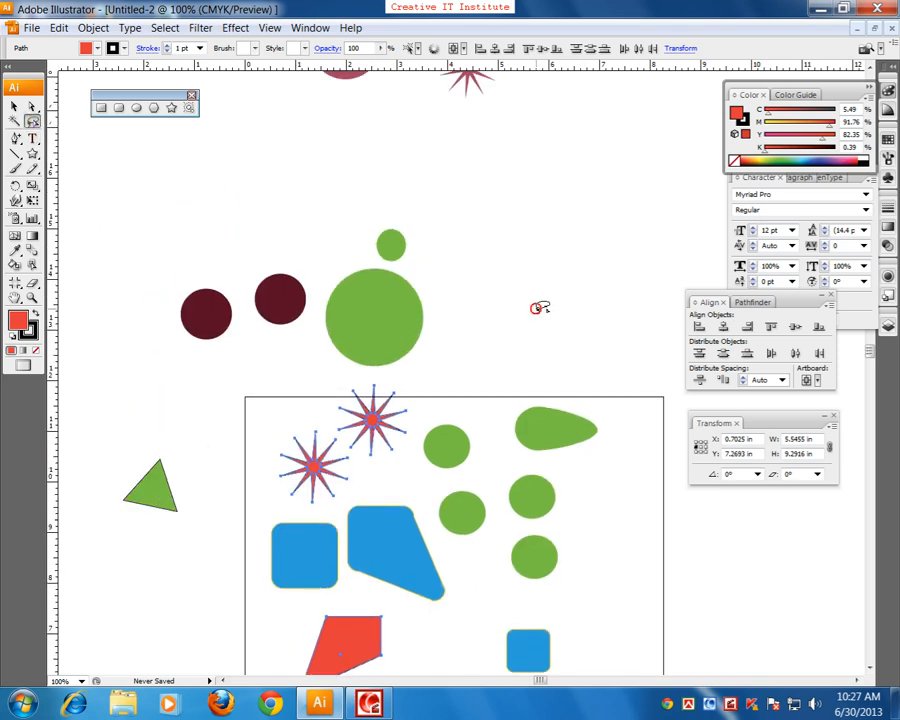
{"action": "left_click_drag", "start_coordinate": [446, 367], "coordinate": [440, 408]}
{"action": "key", "text": "ctrl+plus"}
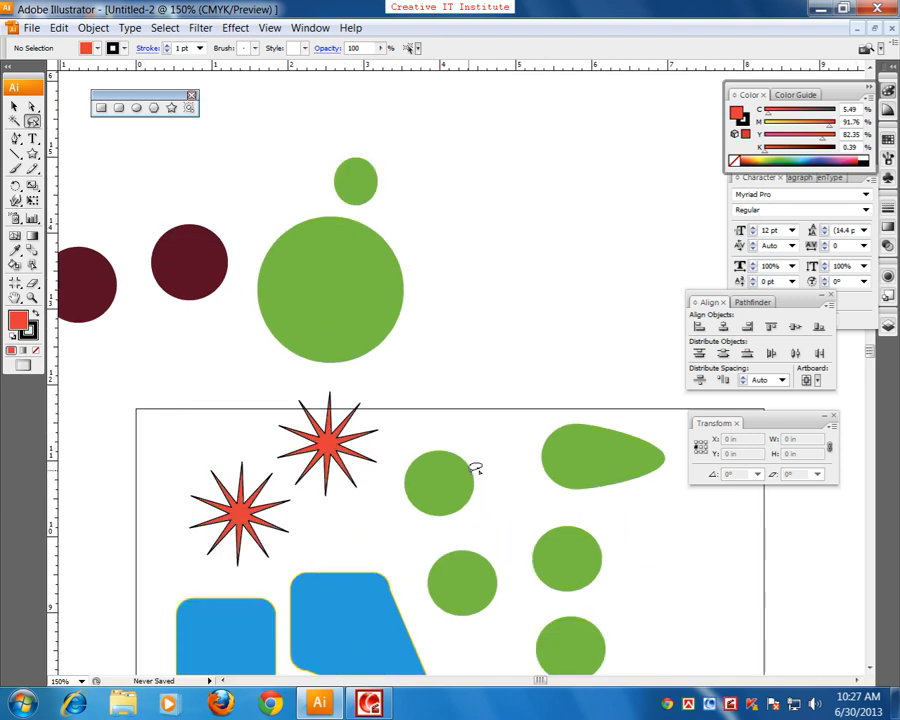
{"action": "left_click_drag", "start_coordinate": [439, 477], "coordinate": [382, 404]}
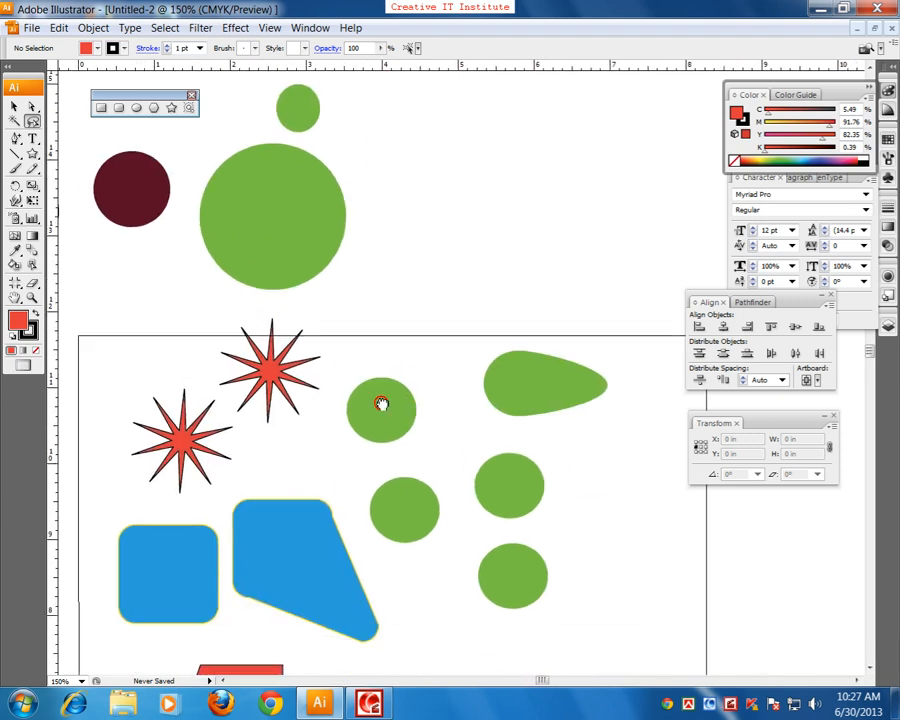
{"action": "left_click_drag", "start_coordinate": [403, 452], "coordinate": [362, 374]}
{"action": "left_click_drag", "start_coordinate": [444, 452], "coordinate": [390, 398]}
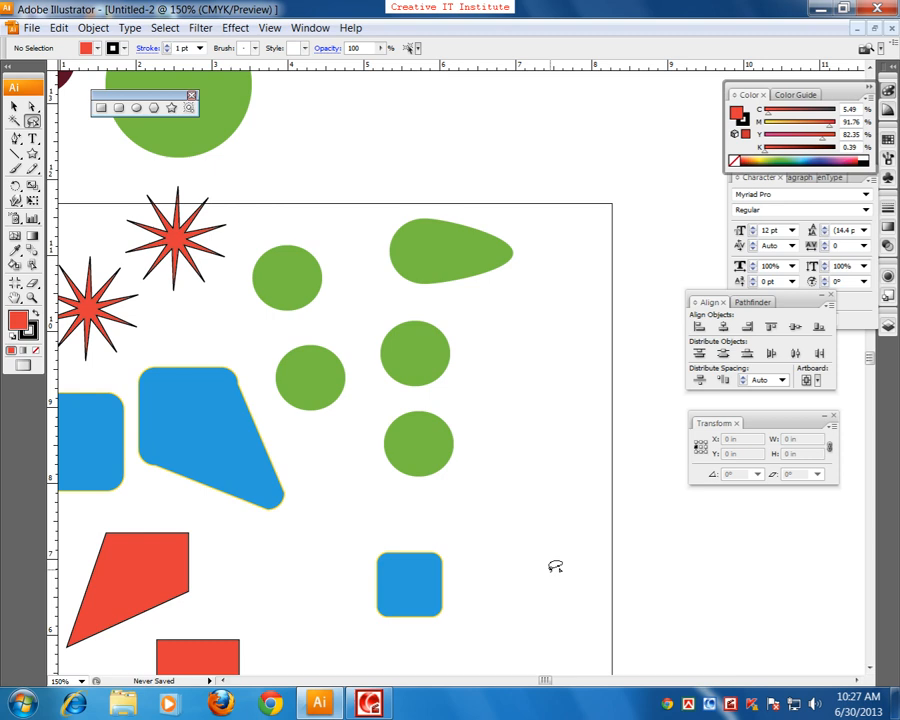
{"action": "key", "text": "ctrl+minus"}
{"action": "key", "text": "ctrl+minus"}
{"action": "key", "text": "ctrl+minus"}
{"action": "left_click", "coordinate": [14, 104]}
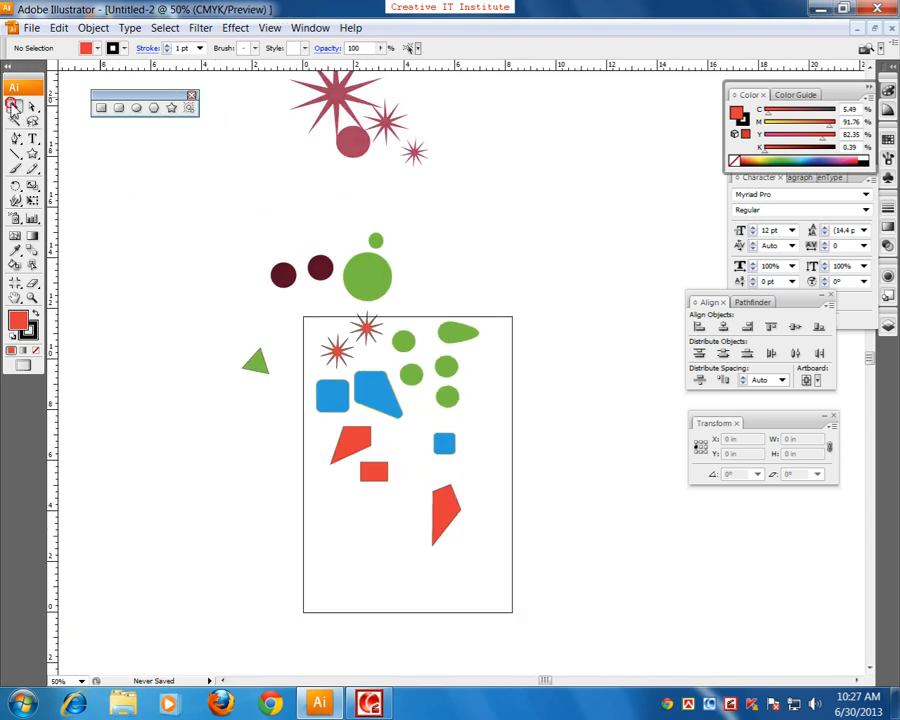
{"action": "left_click_drag", "start_coordinate": [622, 262], "coordinate": [384, 583]}
Step: Recolor the leftmost dark circle, the three blue shapes and the lowest red shape violet-blue through one Lasso selection, and deselect them
{"action": "left_click", "coordinate": [33, 121]}
{"action": "mouse_move", "coordinate": [211, 284]}
{"action": "left_mouse_down"}
{"action": "mouse_move", "coordinate": [297, 256]}
{"action": "mouse_move", "coordinate": [320, 372]}
{"action": "mouse_move", "coordinate": [351, 398]}
{"action": "mouse_move", "coordinate": [405, 402]}
{"action": "mouse_move", "coordinate": [430, 442]}
{"action": "mouse_move", "coordinate": [471, 448]}
{"action": "mouse_move", "coordinate": [524, 486]}
{"action": "mouse_move", "coordinate": [518, 521]}
{"action": "mouse_move", "coordinate": [451, 527]}
{"action": "mouse_move", "coordinate": [395, 424]}
{"action": "mouse_move", "coordinate": [318, 391]}
{"action": "mouse_move", "coordinate": [281, 343]}
{"action": "mouse_move", "coordinate": [249, 269]}
{"action": "left_mouse_up"}
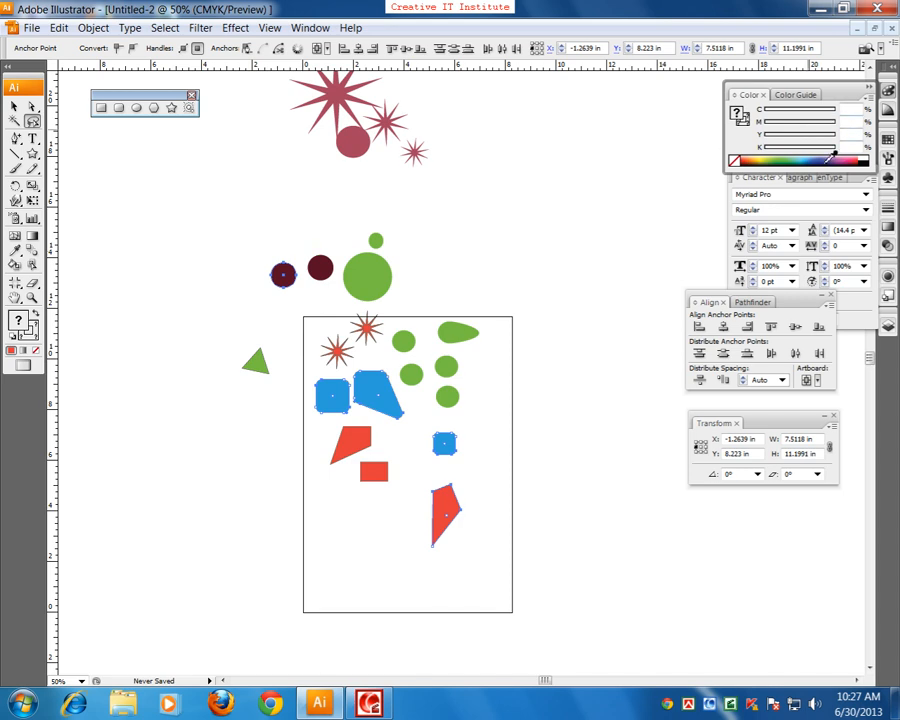
{"action": "left_click", "coordinate": [826, 158]}
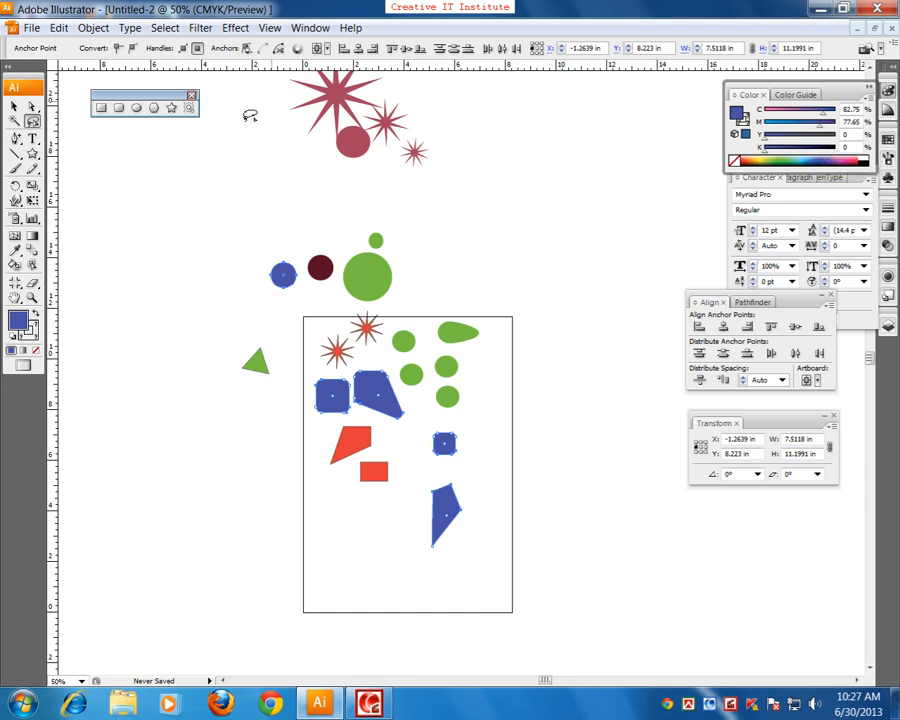
{"action": "left_click", "coordinate": [14, 105]}
{"action": "left_click", "coordinate": [275, 303]}
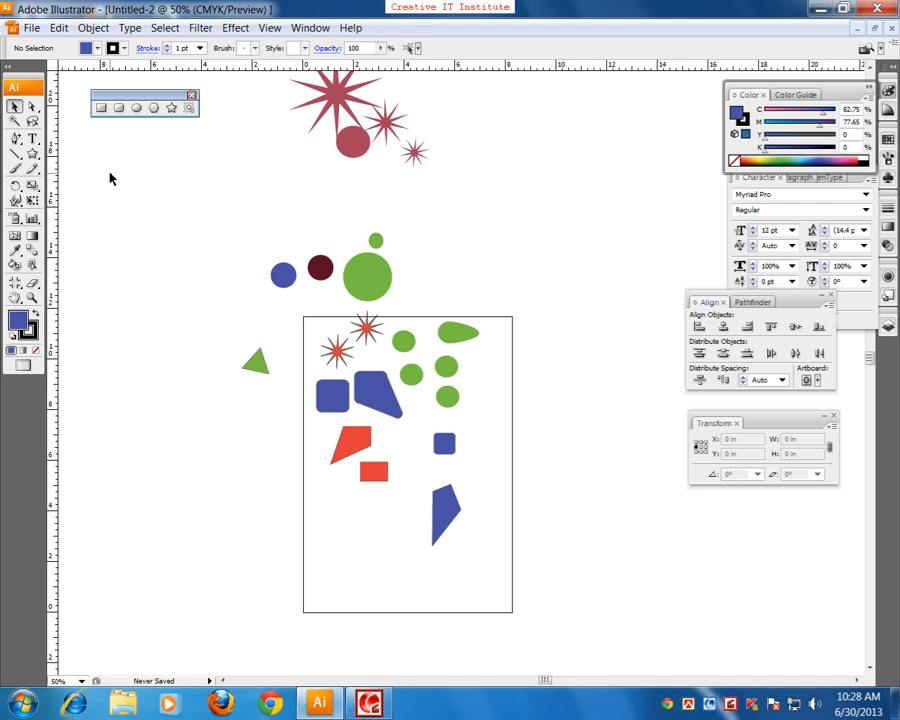
Step: Select all the shapes on and around the artboard and delete them
{"action": "key", "text": "ctrl+plus"}
{"action": "key", "text": "ctrl+plus"}
{"action": "key", "text": "ctrl+minus"}
{"action": "key", "text": "ctrl+minus"}
{"action": "key", "text": "ctrl+minus"}
{"action": "key", "text": "ctrl+minus"}
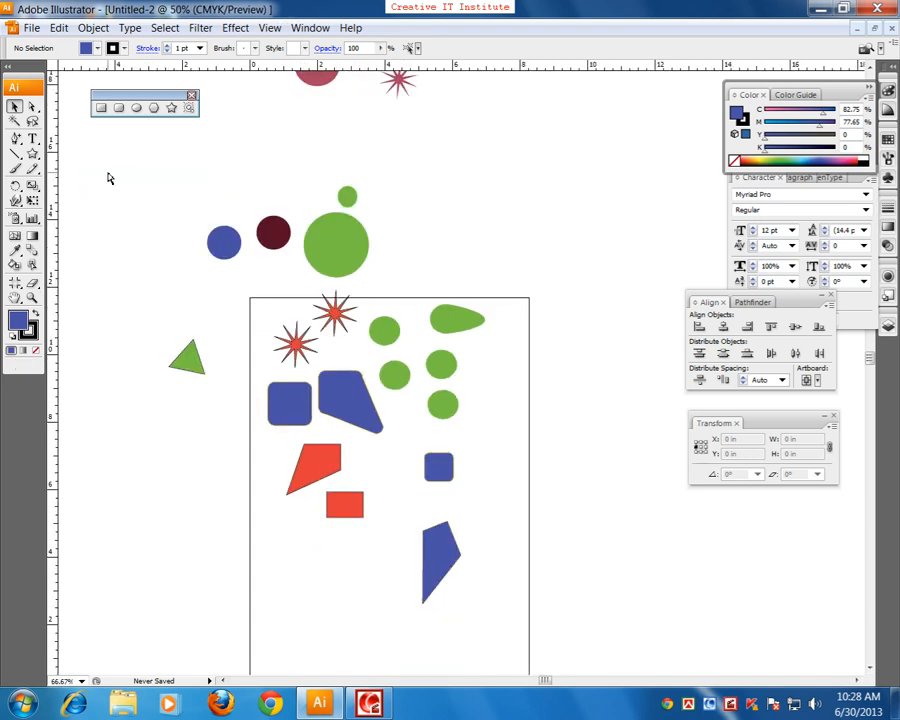
{"action": "left_click_drag", "start_coordinate": [394, 279], "coordinate": [265, 255]}
{"action": "left_click_drag", "start_coordinate": [192, 194], "coordinate": [400, 460]}
{"action": "key", "text": "Delete"}
Step: Draw a violet-blue circle about 2.99 by 3.03 in slightly above the middle of the empty artboard
{"action": "key", "text": "ctrl+plus"}
{"action": "key", "text": "ctrl+plus"}
{"action": "key", "text": "ctrl+plus"}
{"action": "key", "text": "ctrl+plus"}
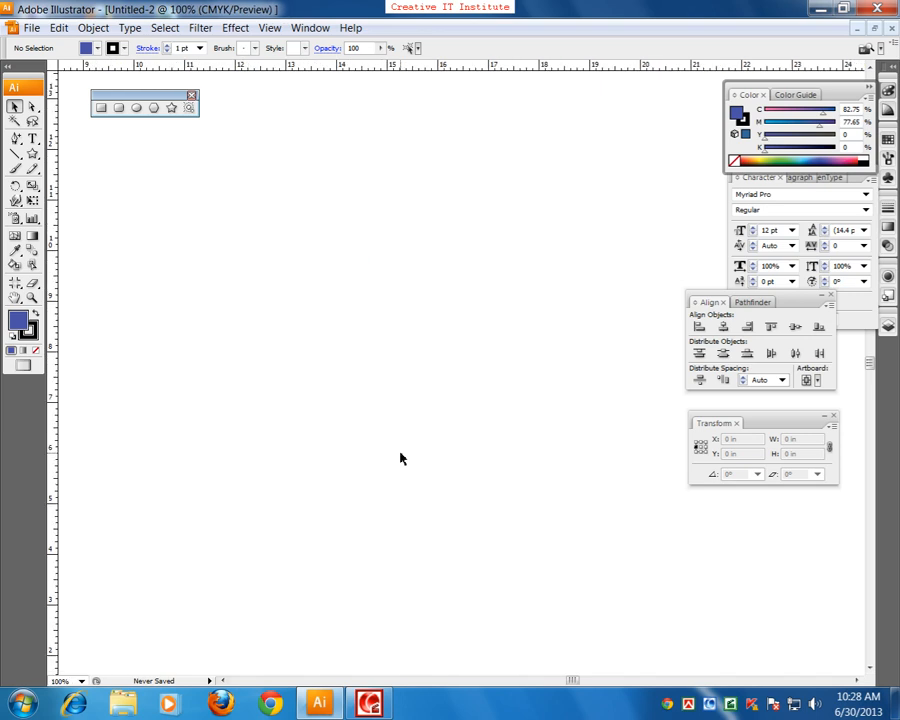
{"action": "mouse_move", "coordinate": [286, 428]}
{"action": "left_mouse_down"}
{"action": "mouse_move", "coordinate": [484, 446]}
{"action": "mouse_move", "coordinate": [496, 418]}
{"action": "left_mouse_up"}
{"action": "mouse_move", "coordinate": [338, 484]}
{"action": "left_mouse_down"}
{"action": "mouse_move", "coordinate": [494, 430]}
{"action": "mouse_move", "coordinate": [474, 404]}
{"action": "mouse_move", "coordinate": [442, 425]}
{"action": "left_mouse_up"}
{"action": "key", "text": "ctrl+minus"}
{"action": "key", "text": "ctrl+plus"}
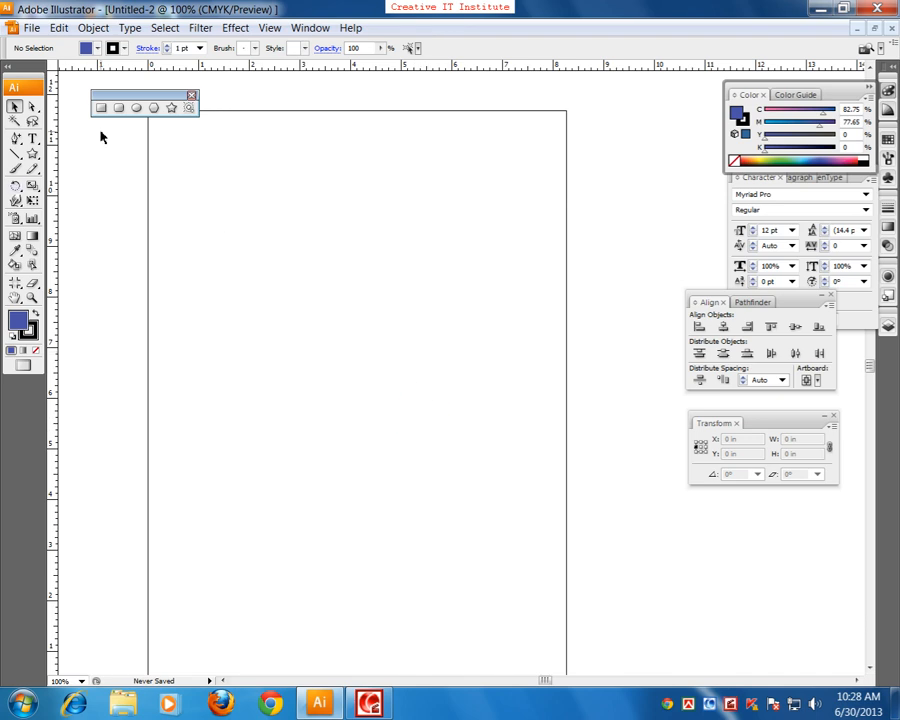
{"action": "left_click", "coordinate": [136, 108]}
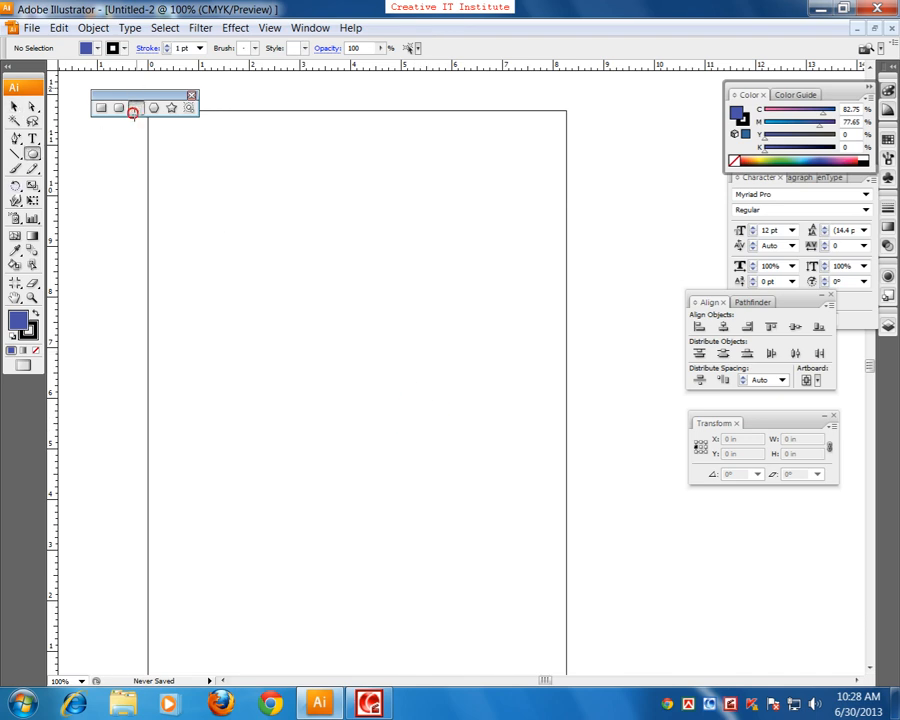
{"action": "mouse_move", "coordinate": [250, 287]}
{"action": "left_mouse_down"}
{"action": "mouse_move", "coordinate": [394, 416]}
{"action": "mouse_move", "coordinate": [398, 434]}
{"action": "left_mouse_up"}
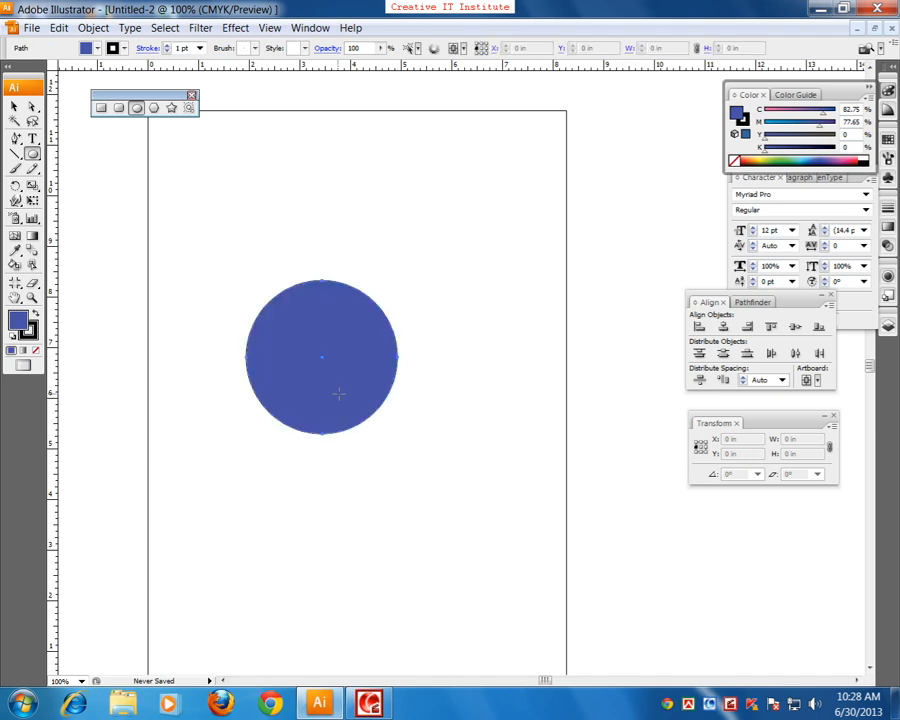
Step: Draw a rounded rectangle about 2.53 by 2.44 in overlapping the circle's upper left, and fill it dark green
{"action": "left_click", "coordinate": [118, 108]}
{"action": "left_click_drag", "start_coordinate": [215, 243], "coordinate": [343, 366]}
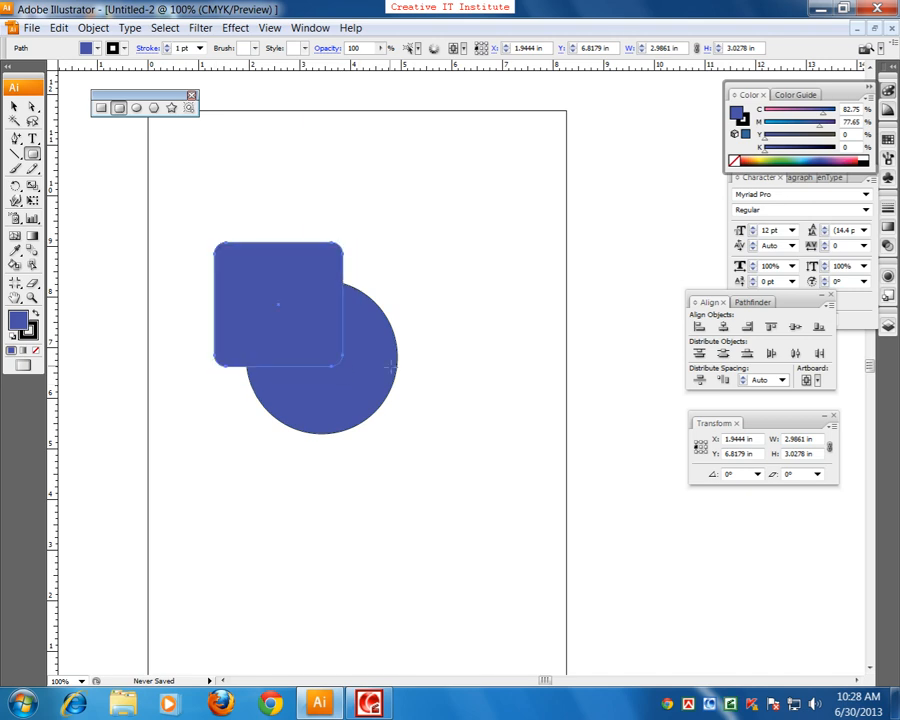
{"action": "left_click", "coordinate": [789, 162]}
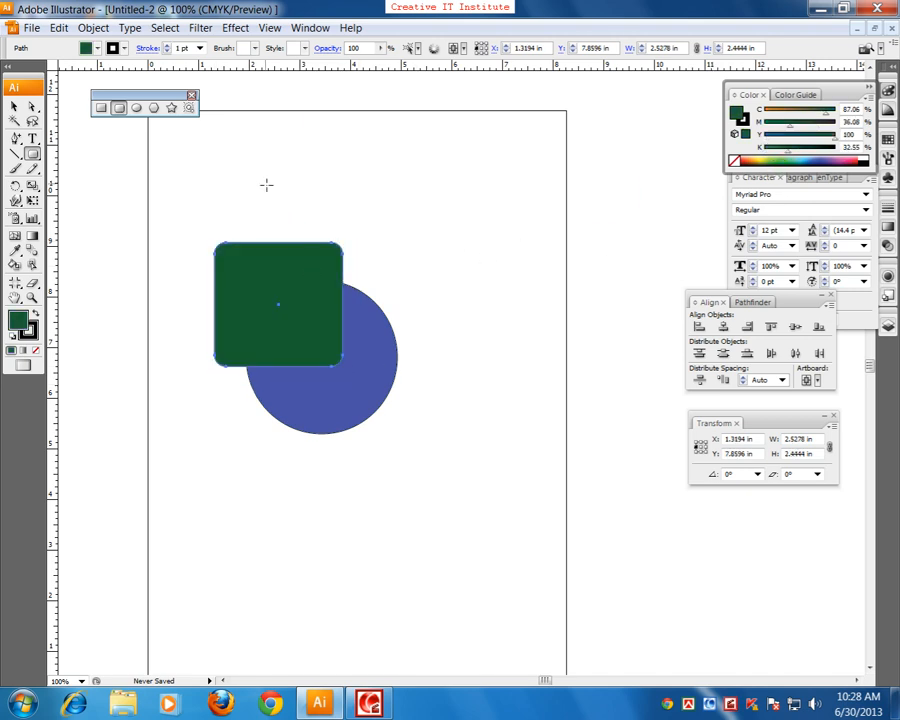
Step: Draw a tilted triangle about 4.11 by 4.14 in over the rounded rectangle, and fill it crimson
{"action": "left_click", "coordinate": [154, 108]}
{"action": "left_click_drag", "start_coordinate": [300, 236], "coordinate": [398, 331]}
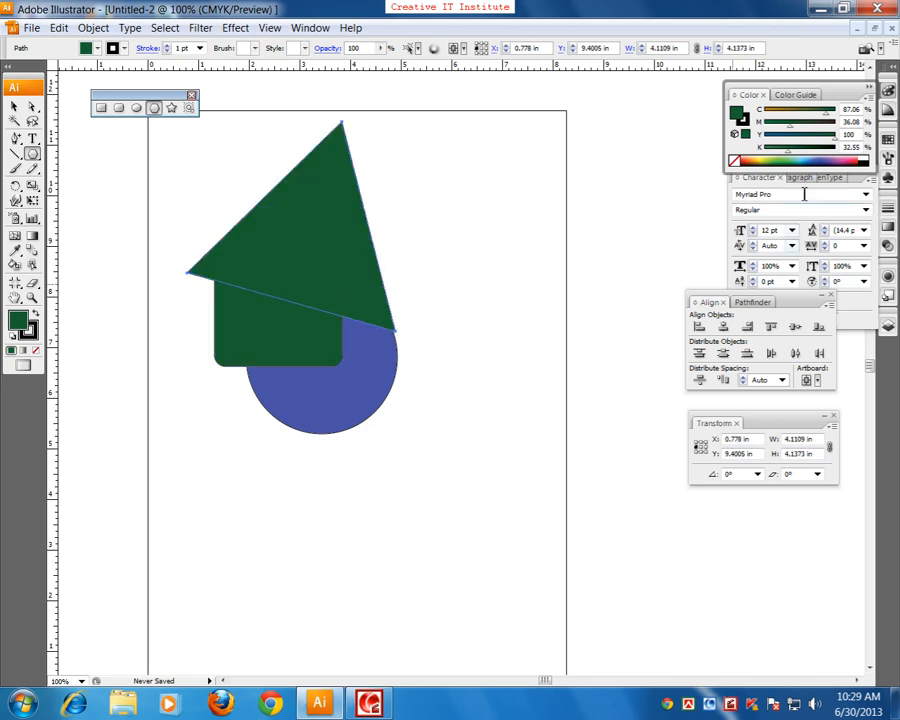
{"action": "left_click", "coordinate": [852, 162]}
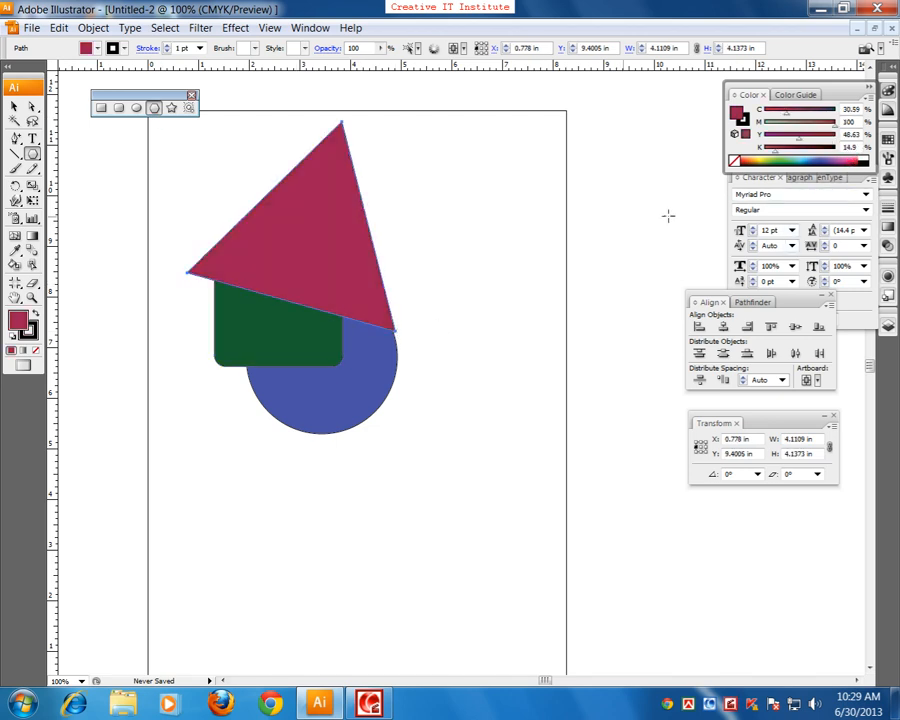
Step: Draw a ten-pointed star about 6.12 by 6.07 in overlapping the other shapes, fill it golden yellow, and deselect it
{"action": "left_click", "coordinate": [174, 110]}
{"action": "left_click_drag", "start_coordinate": [428, 374], "coordinate": [316, 267]}
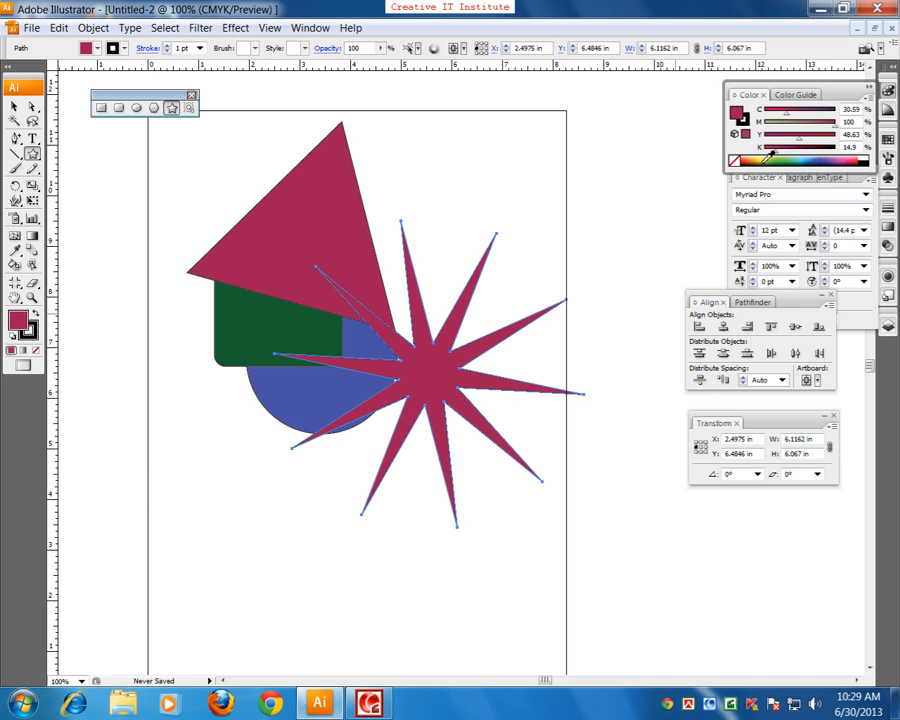
{"action": "left_click", "coordinate": [760, 161]}
{"action": "left_click", "coordinate": [14, 105]}
{"action": "left_click", "coordinate": [94, 229]}
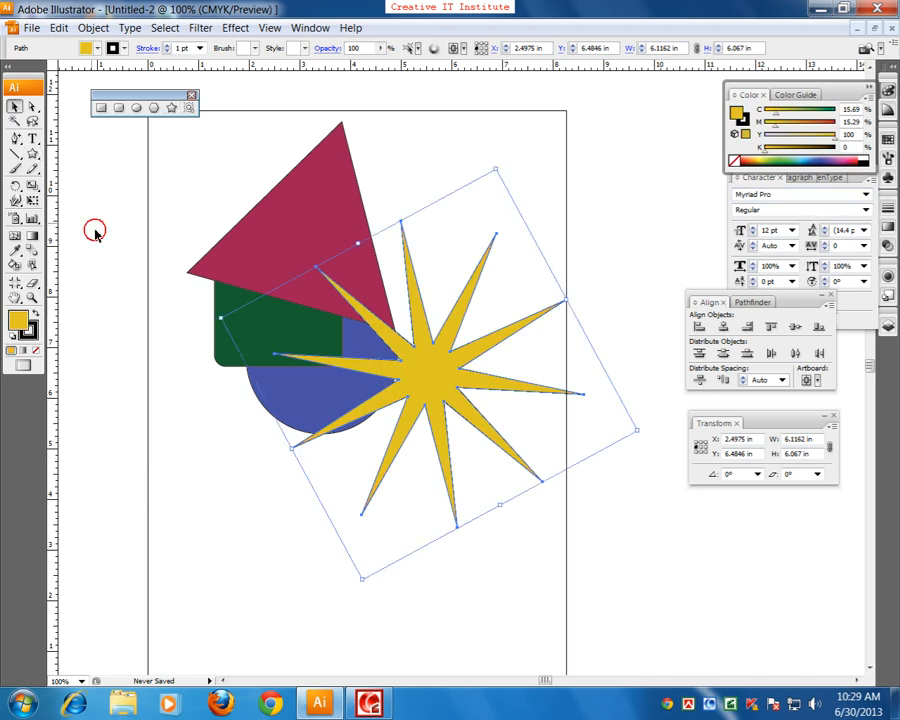
Step: Shift the crimson triangle slightly right and recolor the rounded rectangle bright green (C 69.02, M 0, Y 100, K 0)
{"action": "left_click", "coordinate": [281, 253]}
{"action": "left_click", "coordinate": [261, 346]}
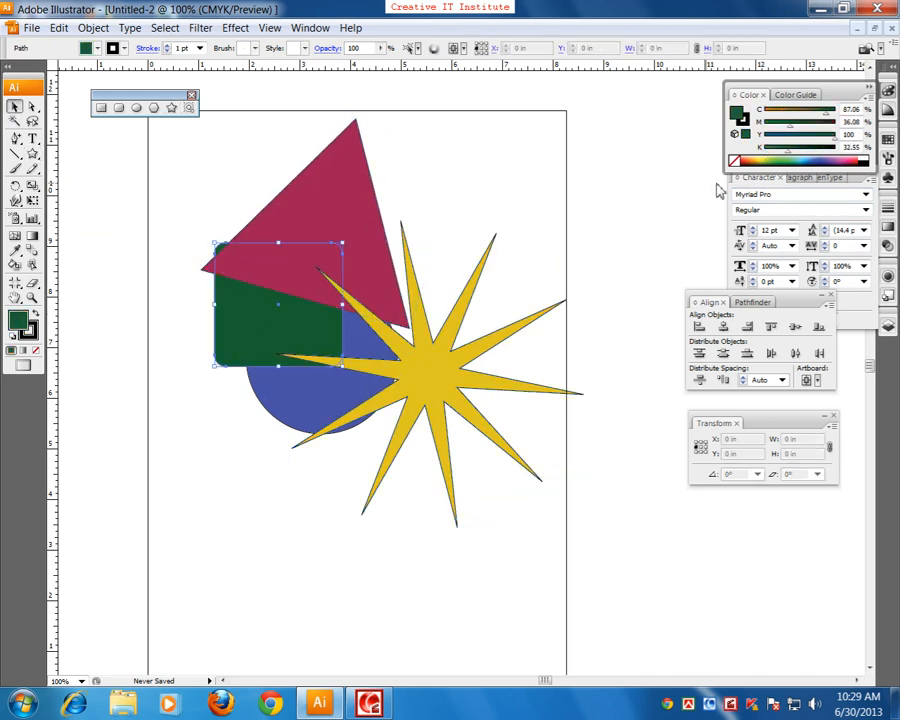
{"action": "left_click", "coordinate": [776, 159]}
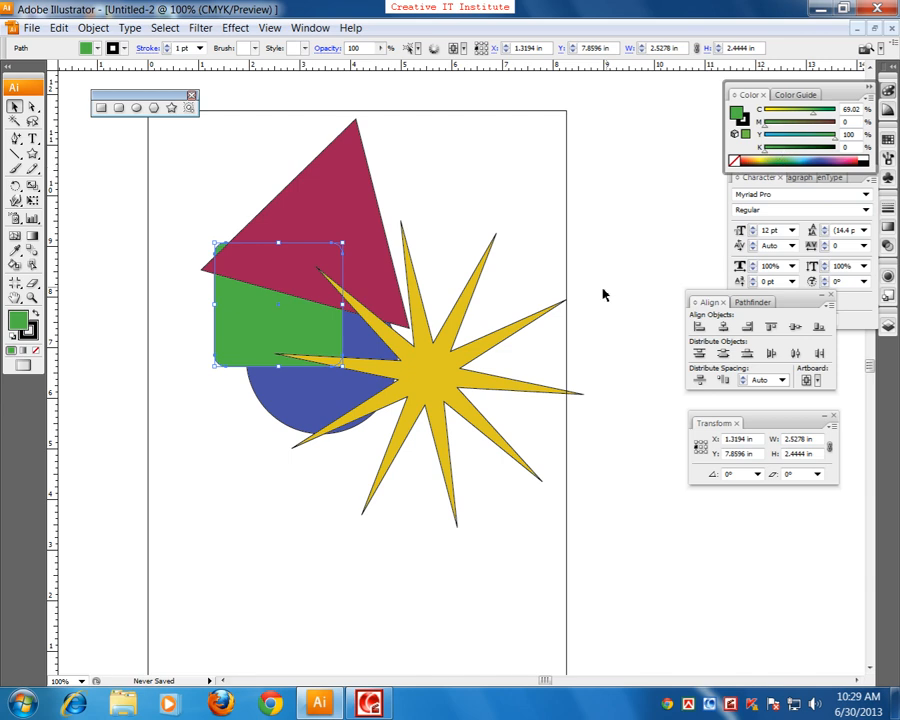
{"action": "left_click", "coordinate": [565, 305]}
Step: Move the triangle to about X 1.94 in, Y 8.83 in and the yellow star to about X 2.26 in, Y 7.01 in
{"action": "left_click_drag", "start_coordinate": [314, 229], "coordinate": [359, 261]}
{"action": "left_click", "coordinate": [205, 207]}
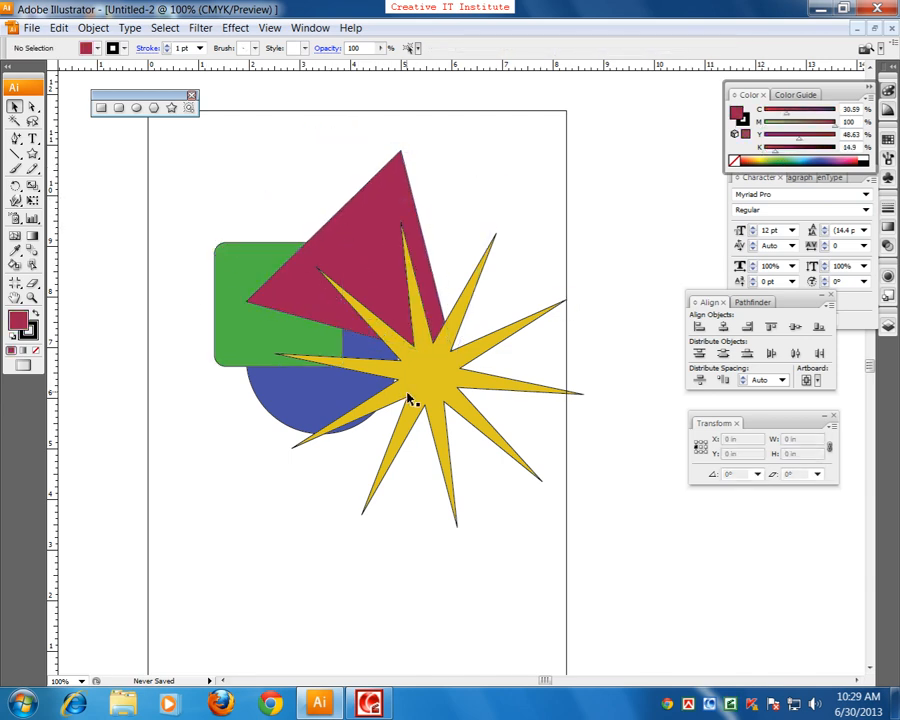
{"action": "left_click_drag", "start_coordinate": [418, 374], "coordinate": [405, 346]}
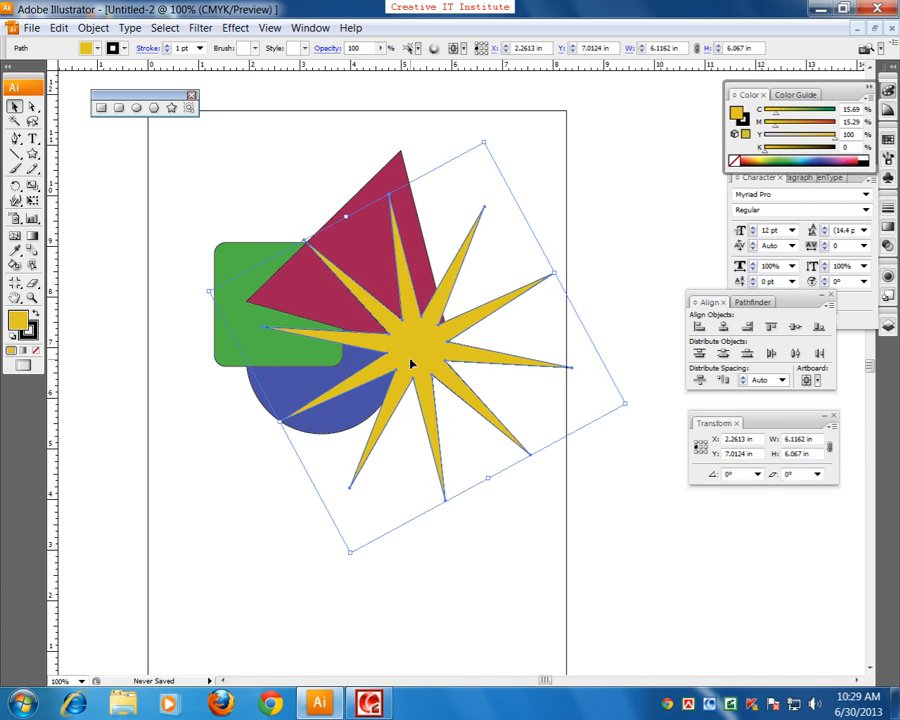
{"action": "left_click", "coordinate": [245, 492]}
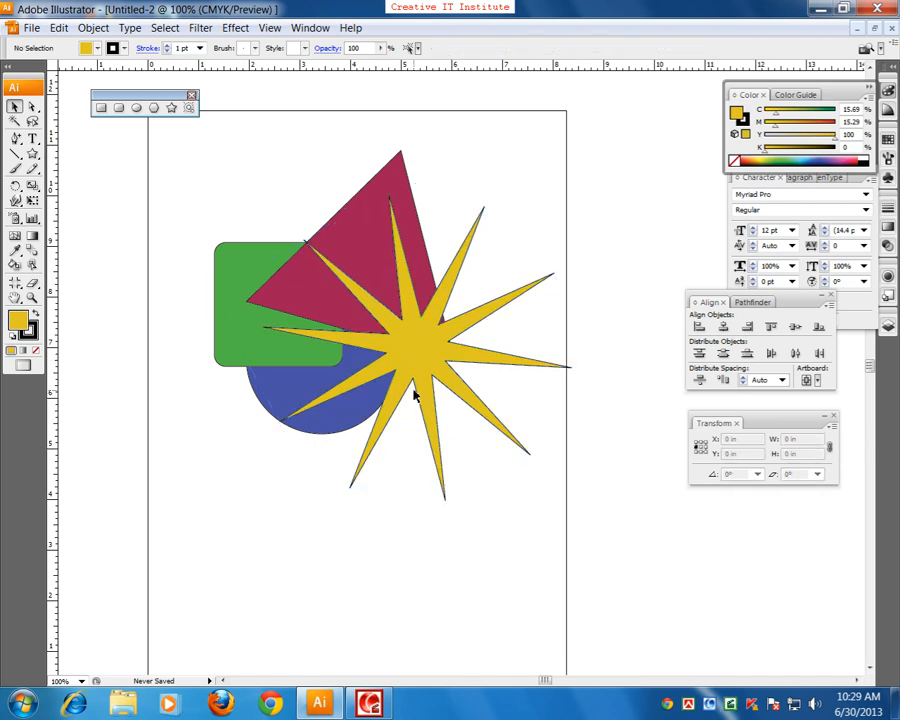
Step: Select the circle, rounded rectangle, triangle and star one after another to examine their stacking order
{"action": "left_click", "coordinate": [265, 405]}
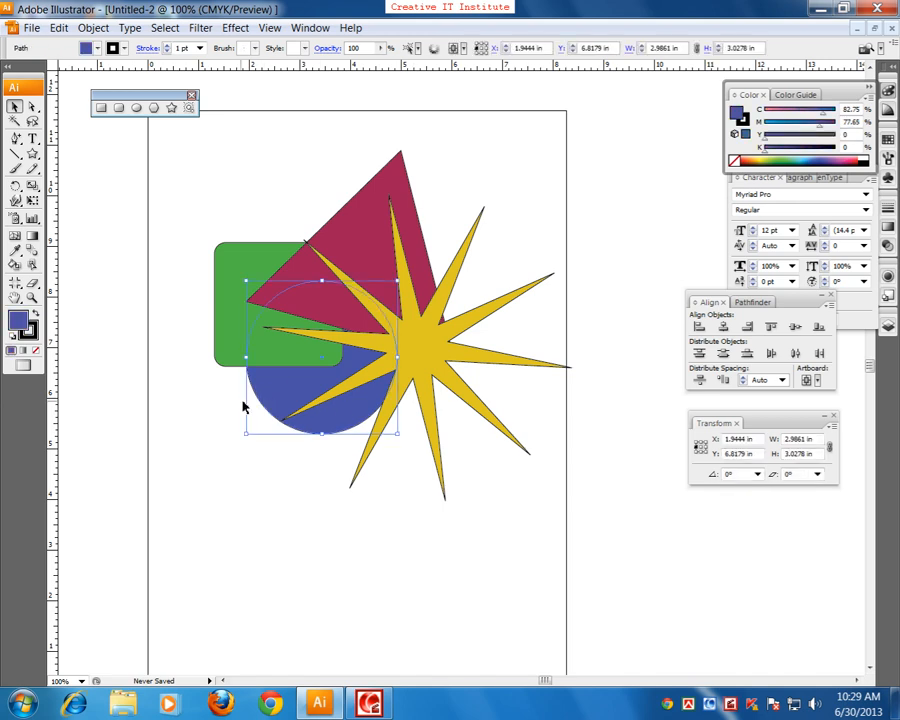
{"action": "left_click", "coordinate": [218, 334]}
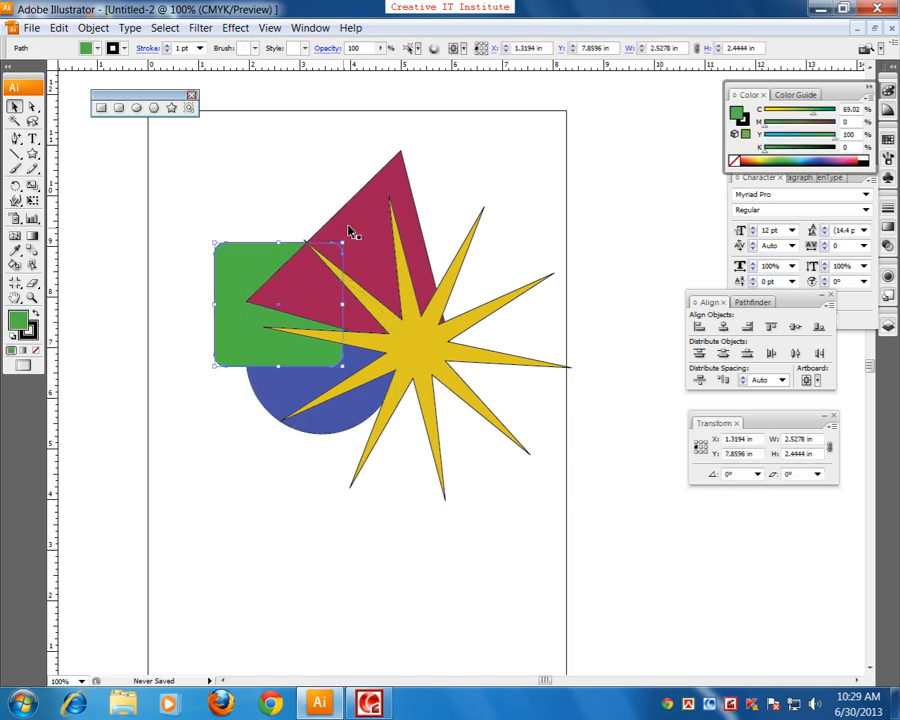
{"action": "left_click", "coordinate": [357, 205]}
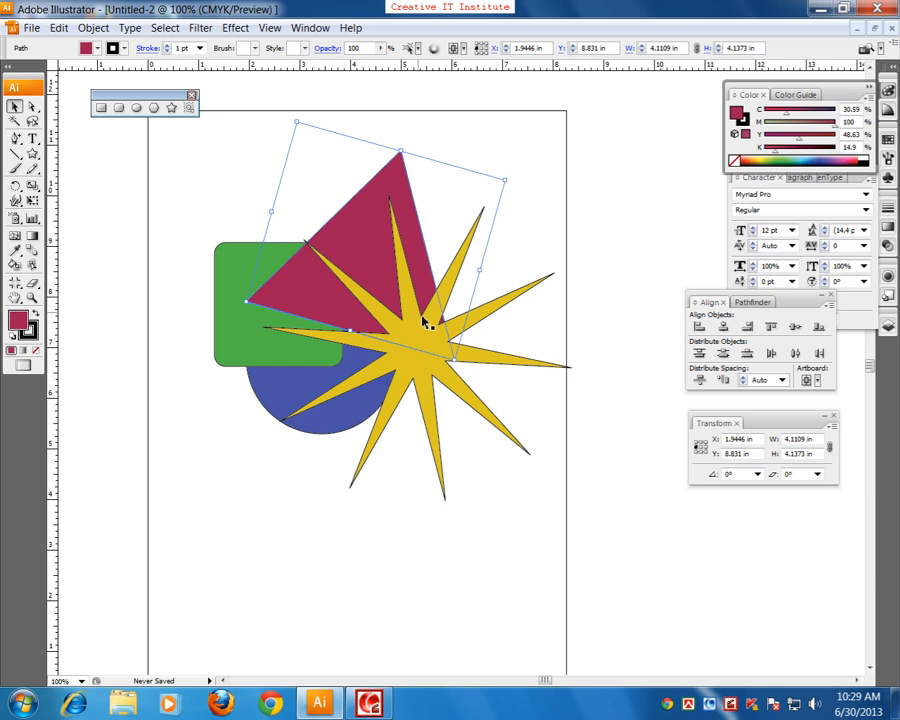
{"action": "left_click", "coordinate": [463, 396]}
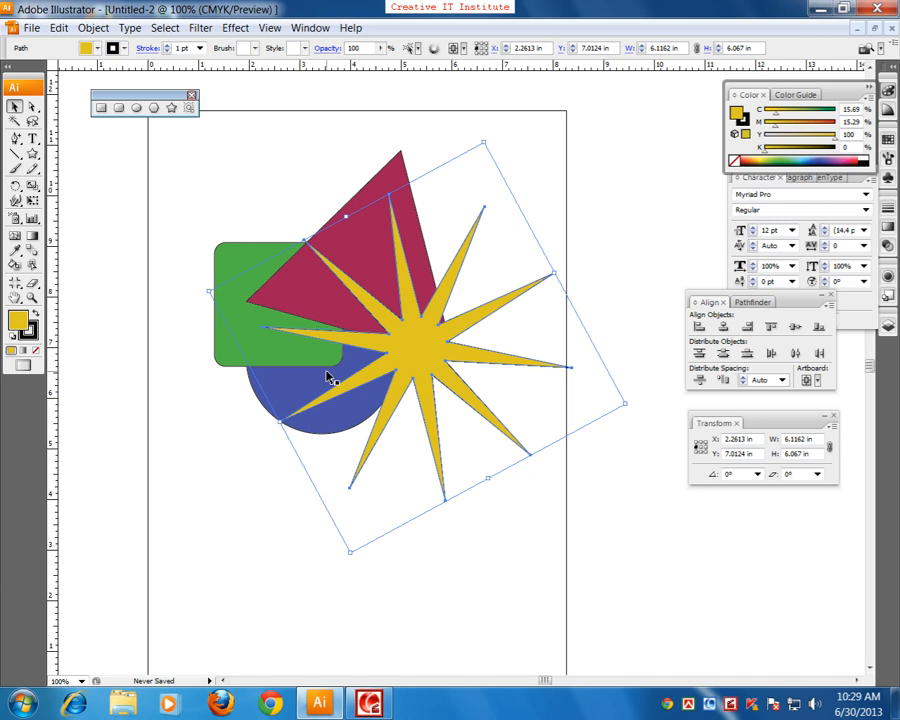
Step: Enlarge the green rounded rectangle to about 3.97 by 3.86 in and move it to about X 0.69 in, Y 7.54 in
{"action": "left_click", "coordinate": [226, 342]}
{"action": "left_click_drag", "start_coordinate": [346, 372], "coordinate": [418, 441]}
{"action": "left_click_drag", "start_coordinate": [280, 408], "coordinate": [243, 377]}
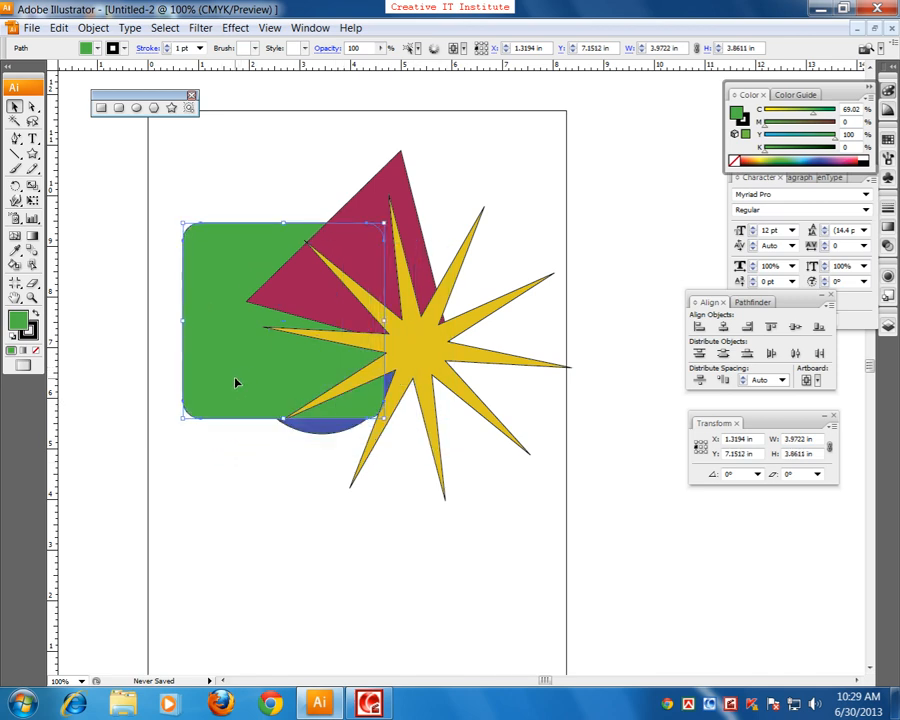
{"action": "left_click", "coordinate": [182, 524]}
Step: Send the green rounded rectangle to the back of the stacking order and deselect it
{"action": "left_click", "coordinate": [218, 388]}
{"action": "right_click", "coordinate": [207, 305]}
{"action": "mouse_move", "coordinate": [267, 483]}
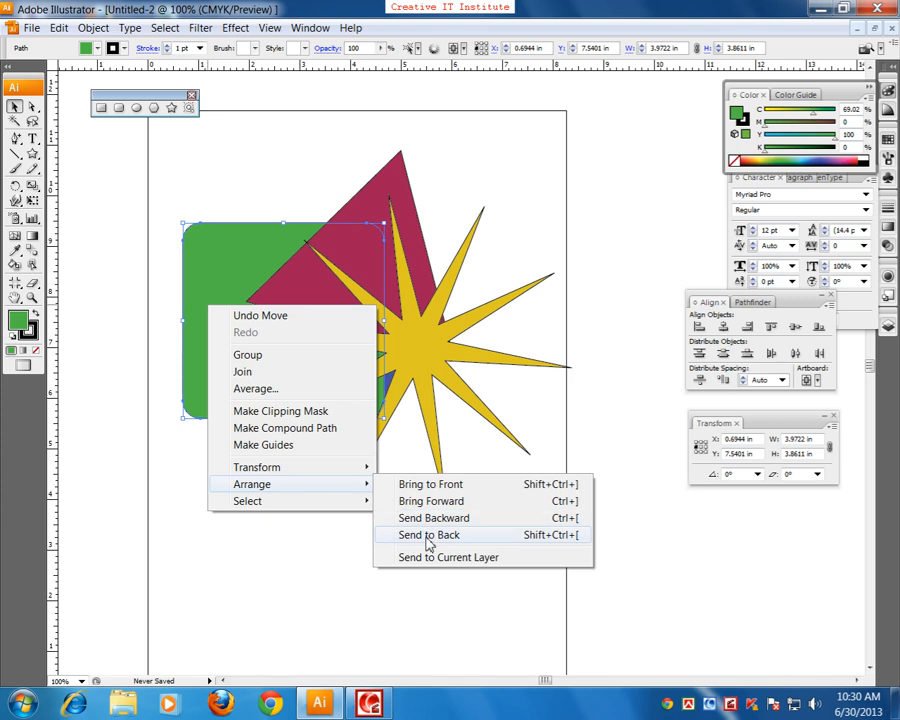
{"action": "left_click", "coordinate": [429, 536]}
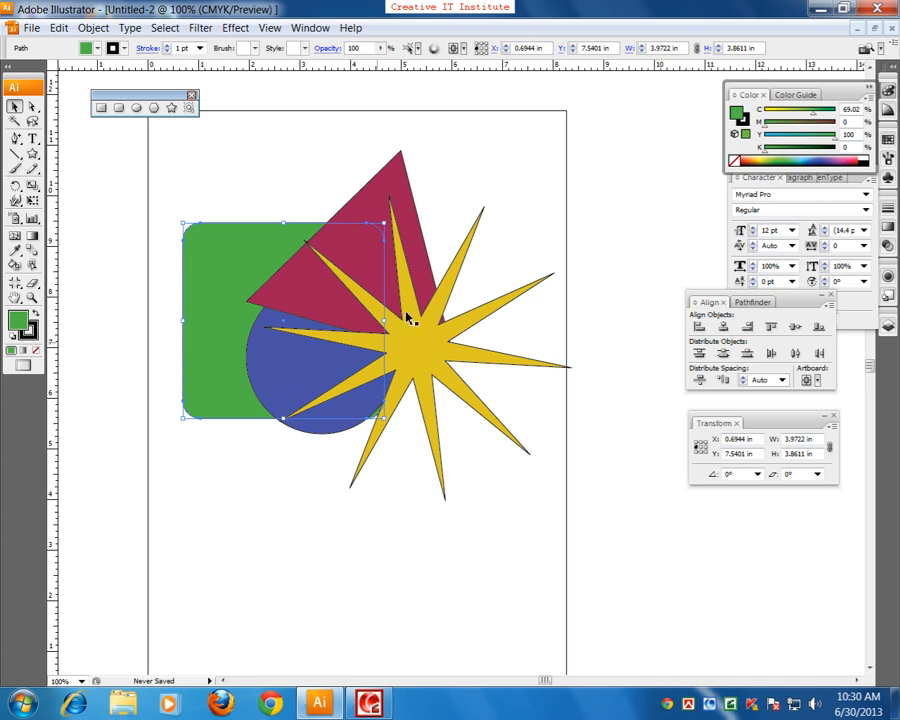
{"action": "left_click", "coordinate": [494, 128]}
Step: Move the triangle to about X 1.89 in, Y 8.65 in, send it one level backward and deselect it
{"action": "left_click", "coordinate": [279, 291]}
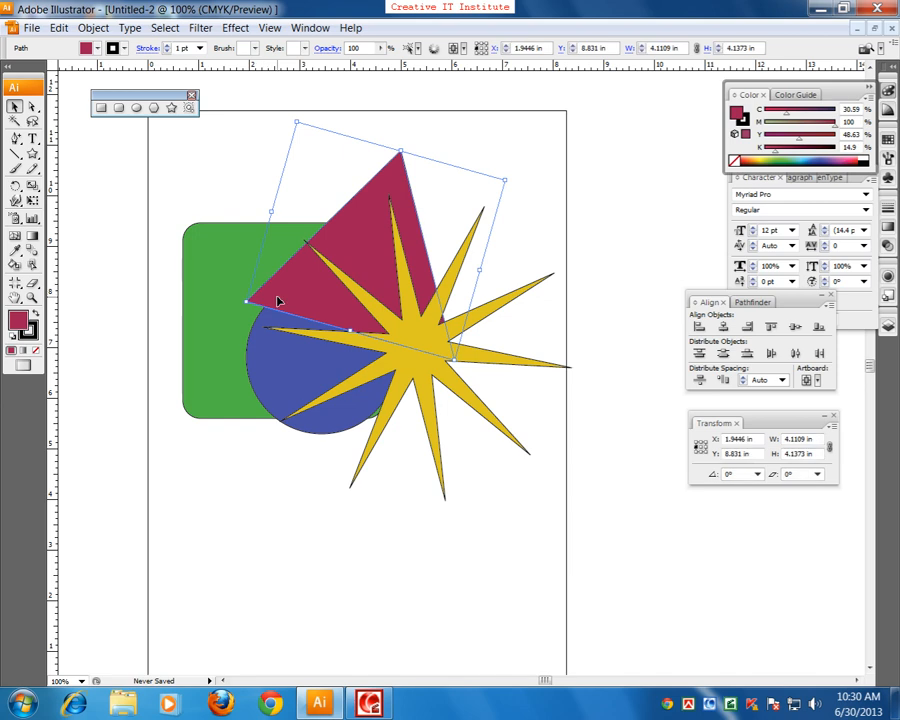
{"action": "left_click_drag", "start_coordinate": [278, 299], "coordinate": [277, 301]}
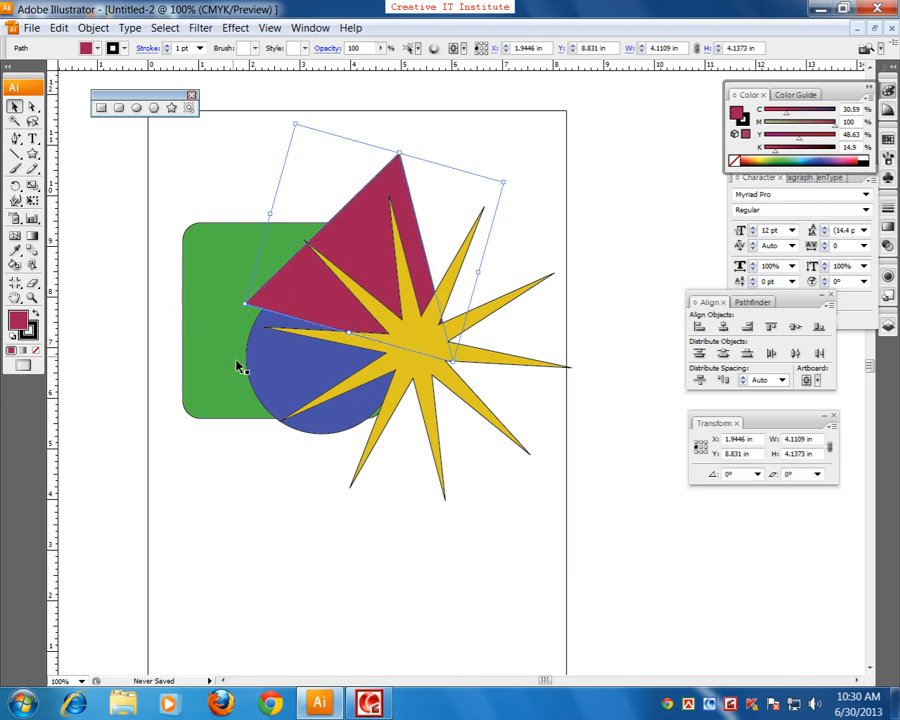
{"action": "left_click_drag", "start_coordinate": [290, 303], "coordinate": [291, 313]}
{"action": "right_click", "coordinate": [291, 313]}
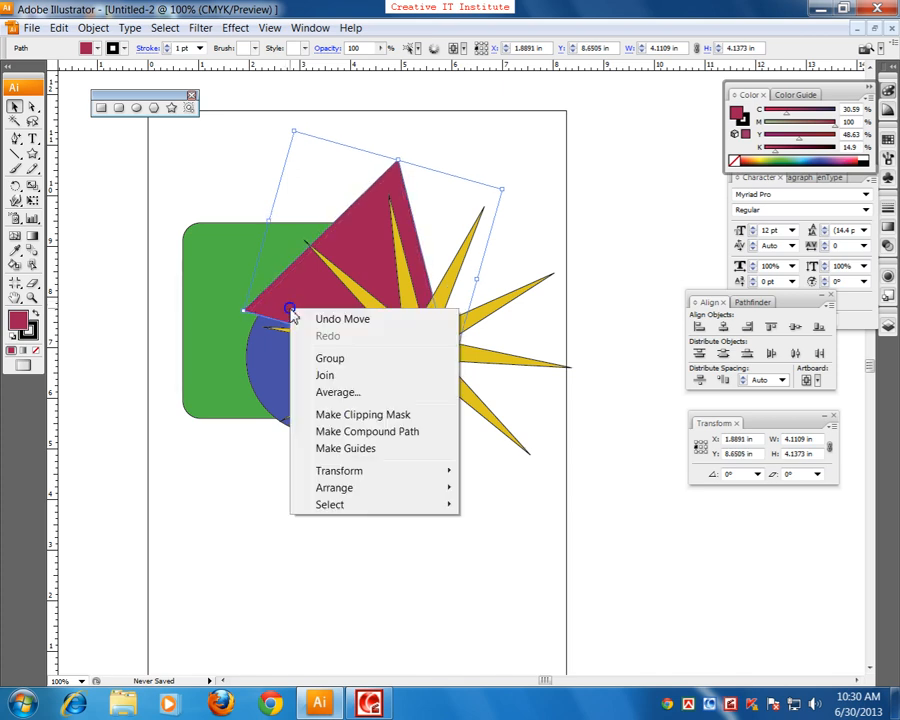
{"action": "mouse_move", "coordinate": [368, 489]}
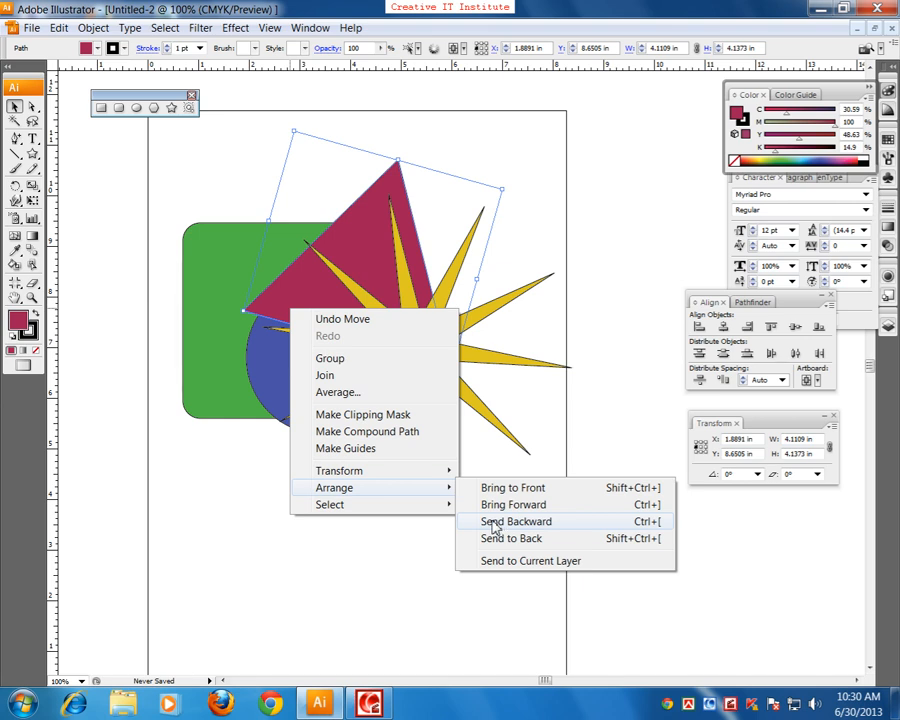
{"action": "left_click", "coordinate": [526, 521]}
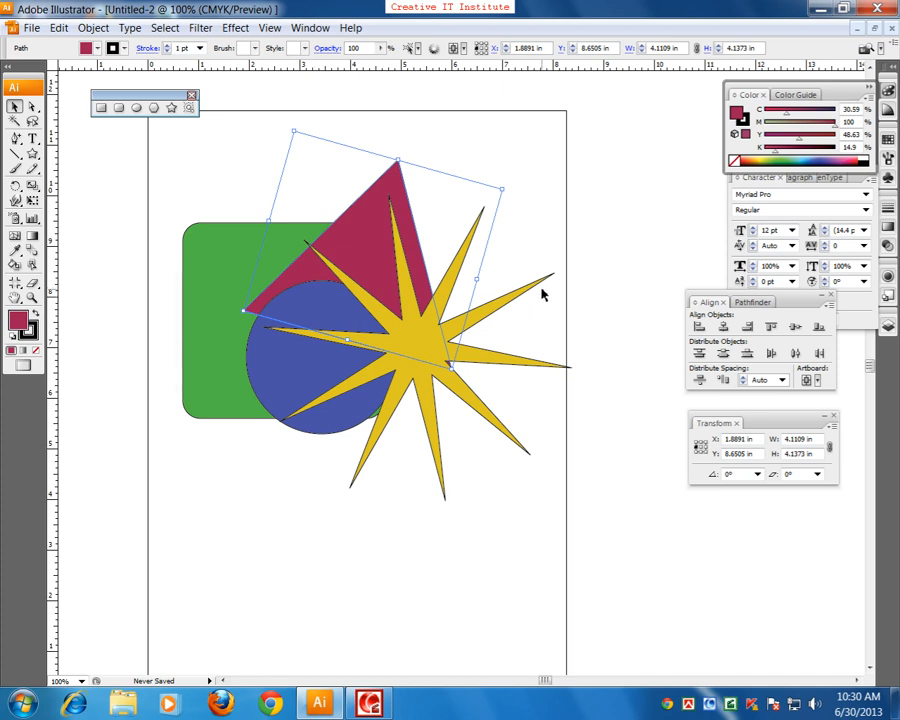
{"action": "left_click", "coordinate": [578, 231]}
Step: Select the blue circle and the yellow star one after another to examine the stacking order, and deselect
{"action": "left_click", "coordinate": [268, 374]}
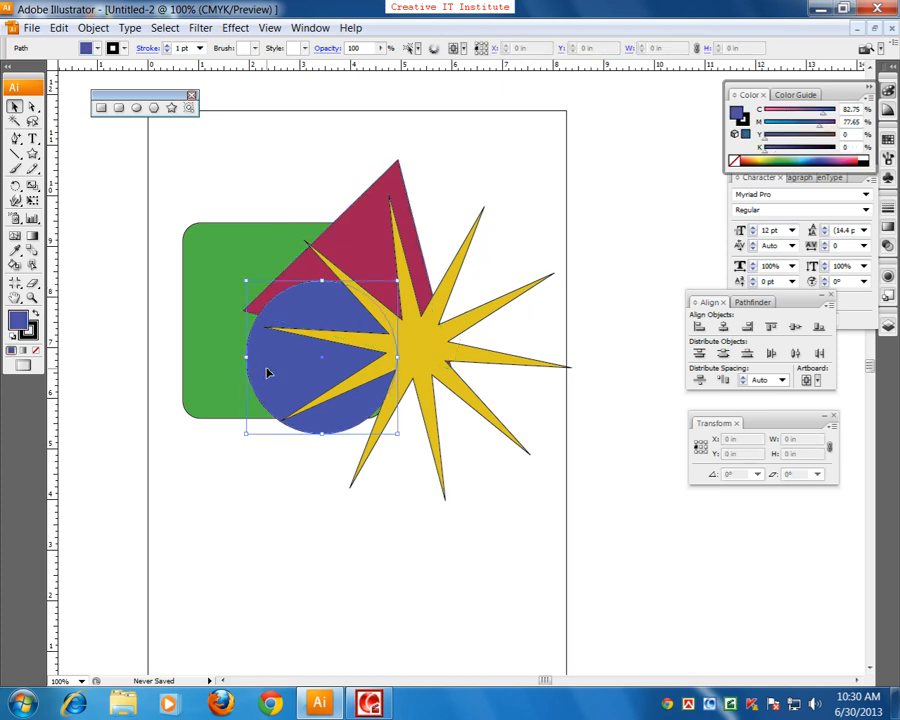
{"action": "left_click", "coordinate": [435, 366]}
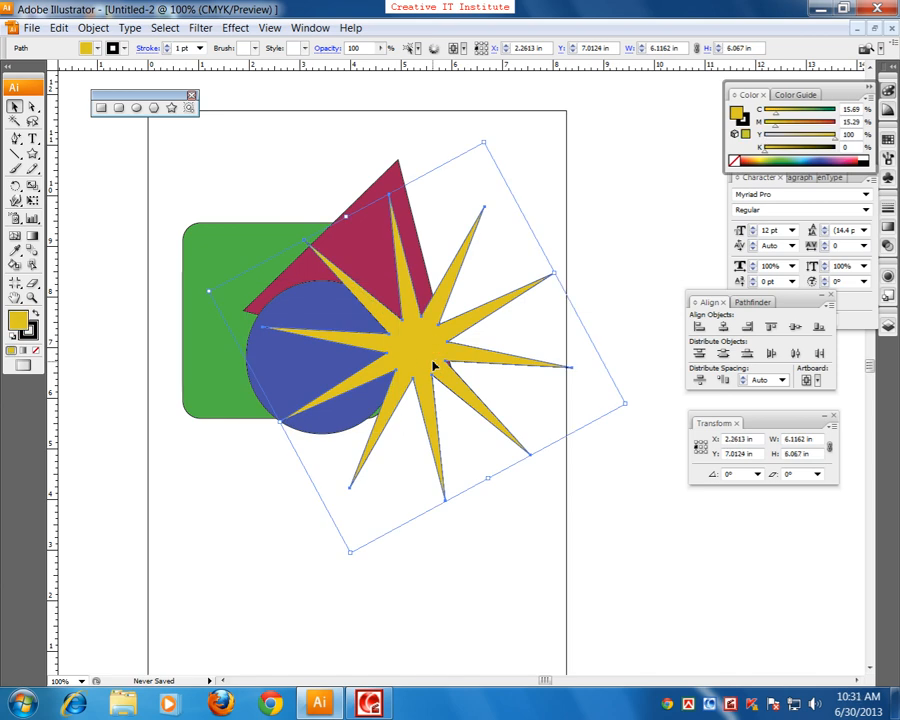
{"action": "left_click", "coordinate": [267, 201]}
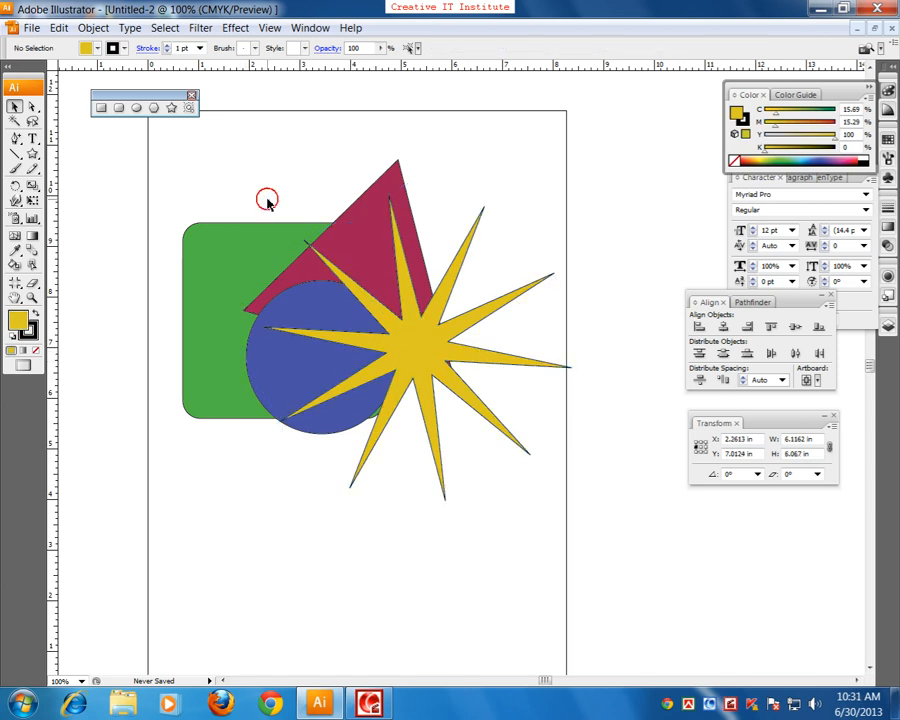
Step: Bring the triangle one level forward in the stacking order
{"action": "left_click", "coordinate": [398, 172]}
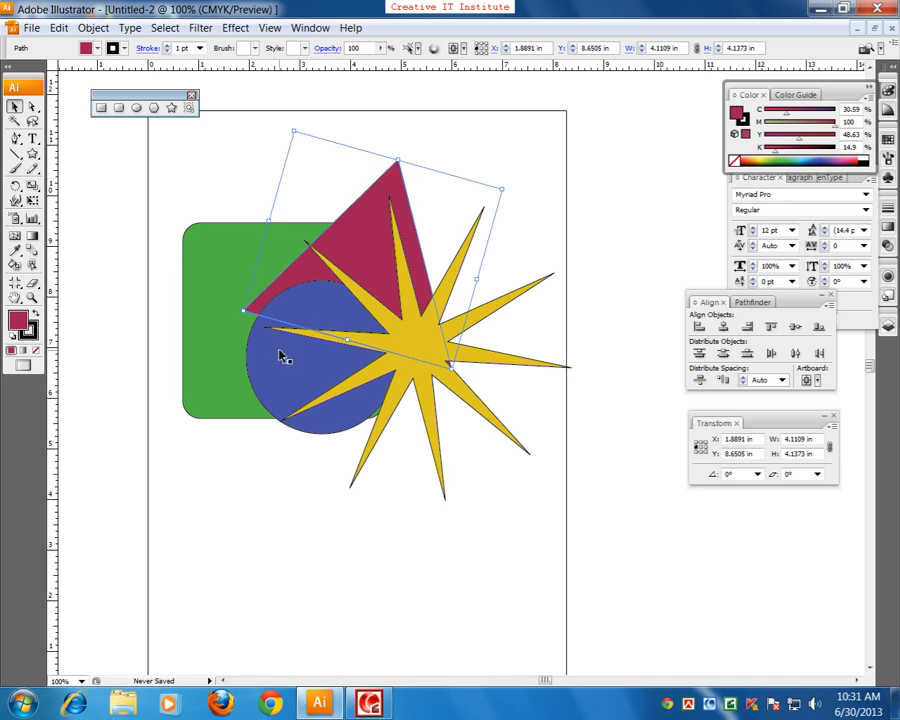
{"action": "right_click", "coordinate": [362, 202]}
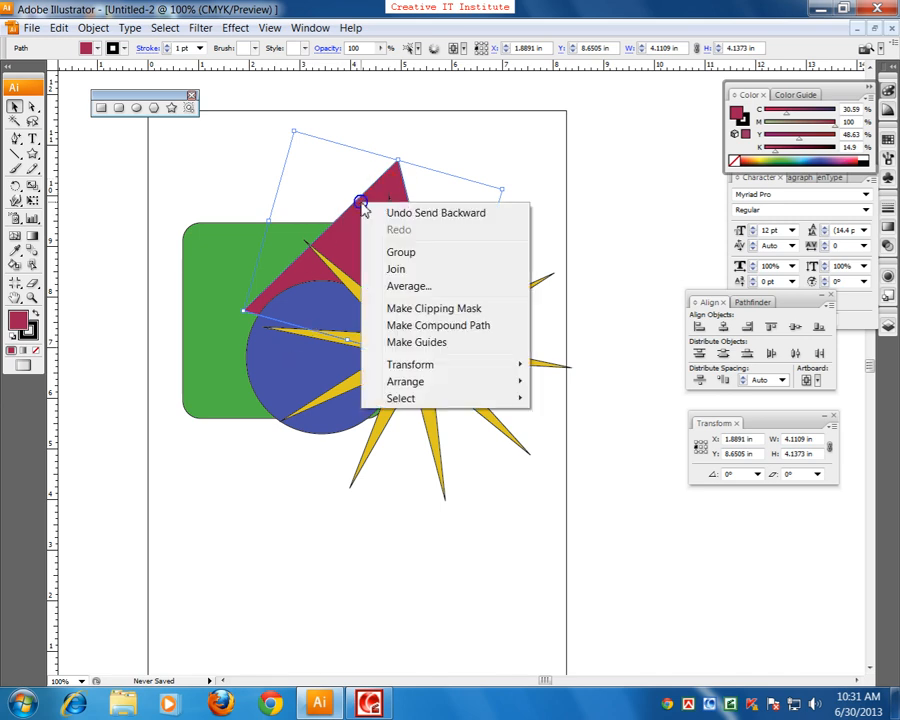
{"action": "mouse_move", "coordinate": [419, 387]}
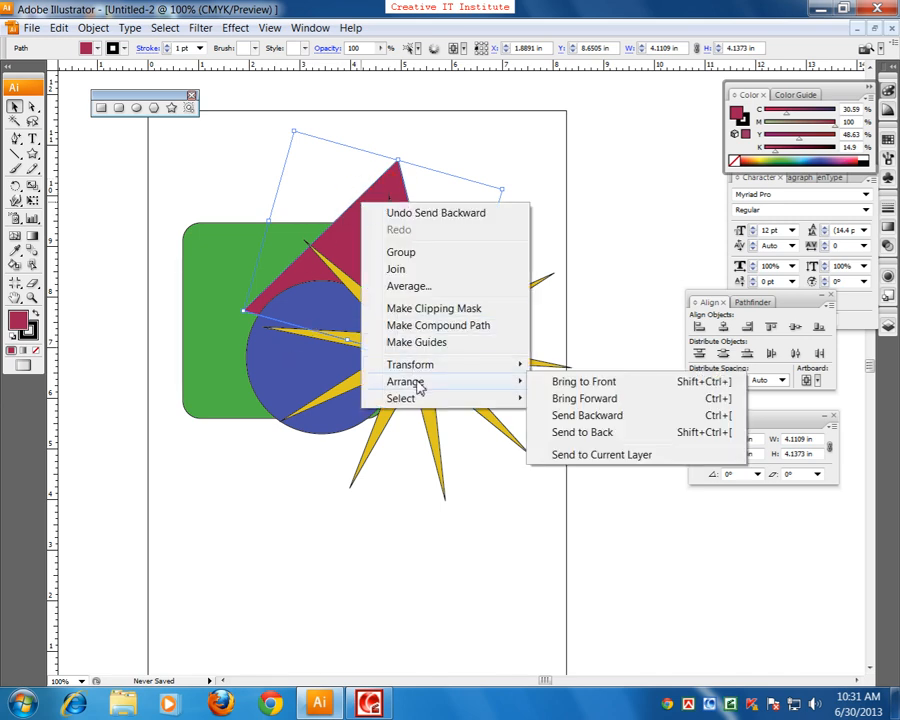
{"action": "left_click", "coordinate": [600, 400]}
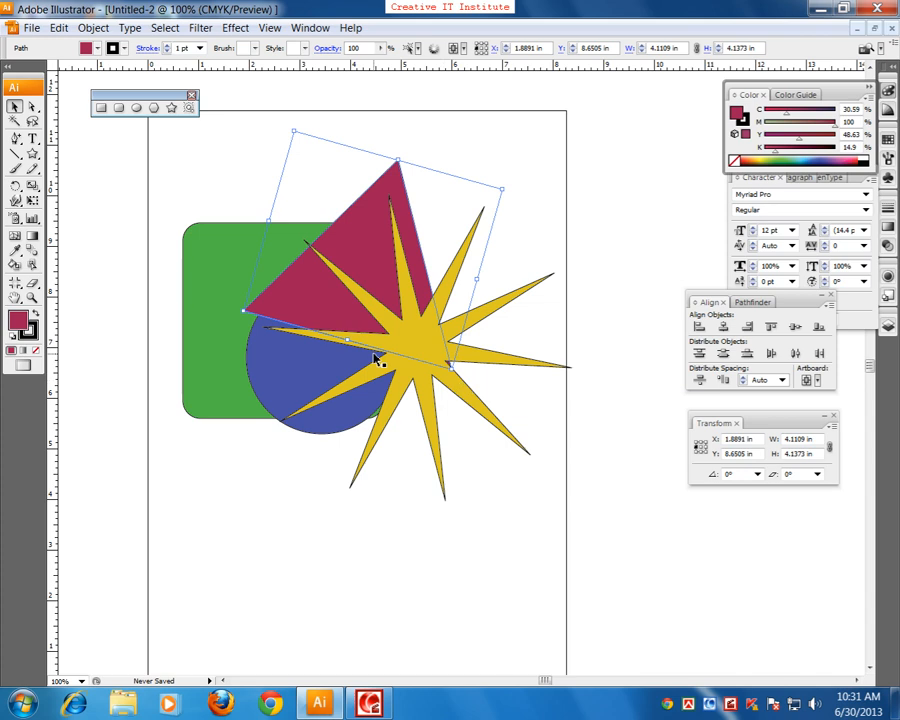
Step: Bring the green rounded rectangle to the front of the stacking order
{"action": "left_click", "coordinate": [204, 292]}
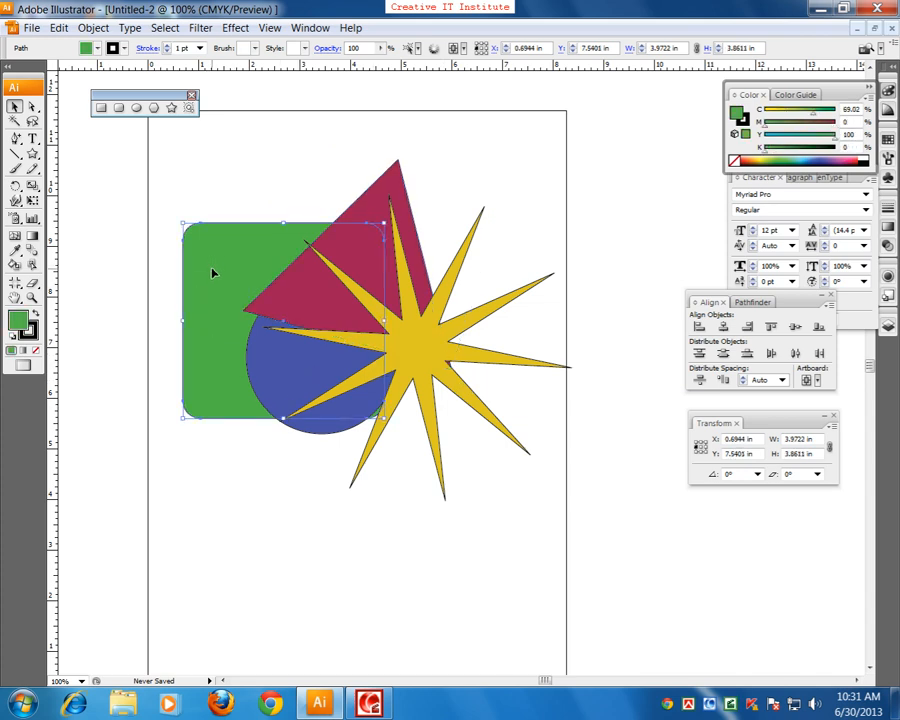
{"action": "right_click", "coordinate": [212, 272]}
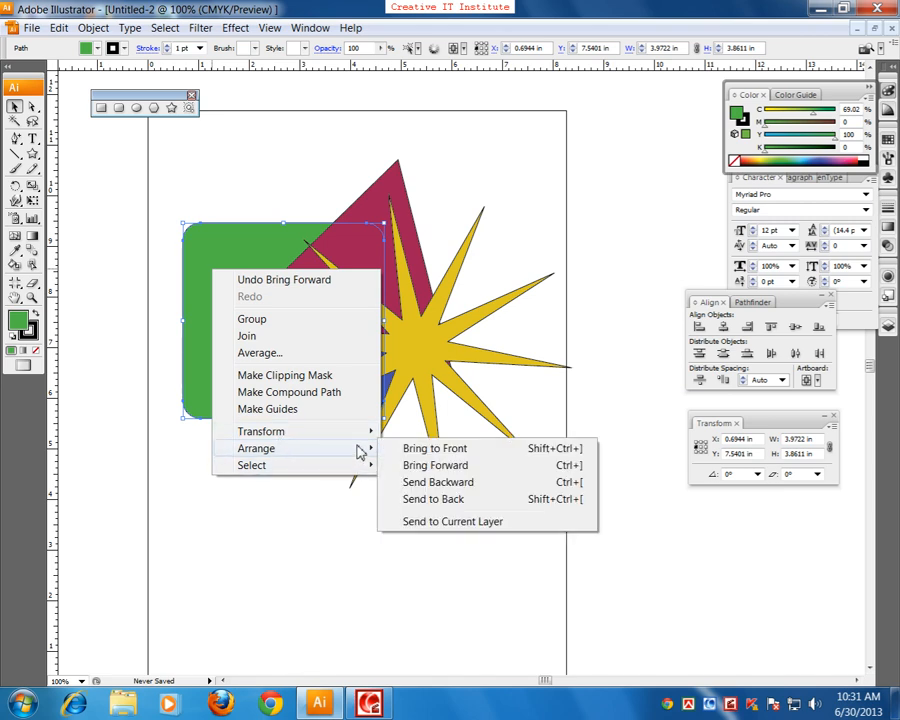
{"action": "left_click", "coordinate": [422, 452]}
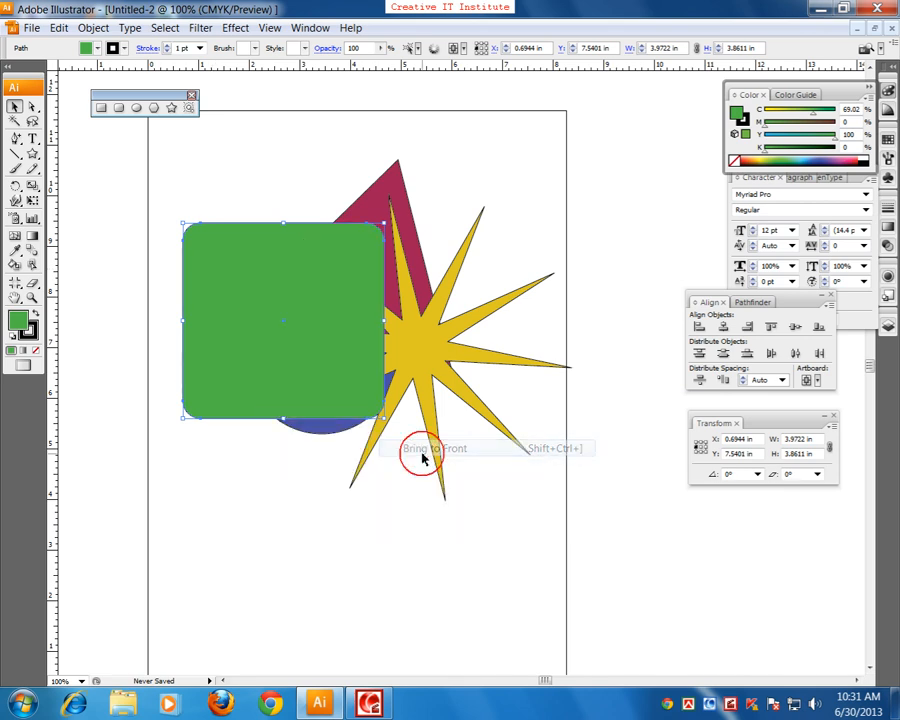
{"action": "right_click", "coordinate": [293, 337]}
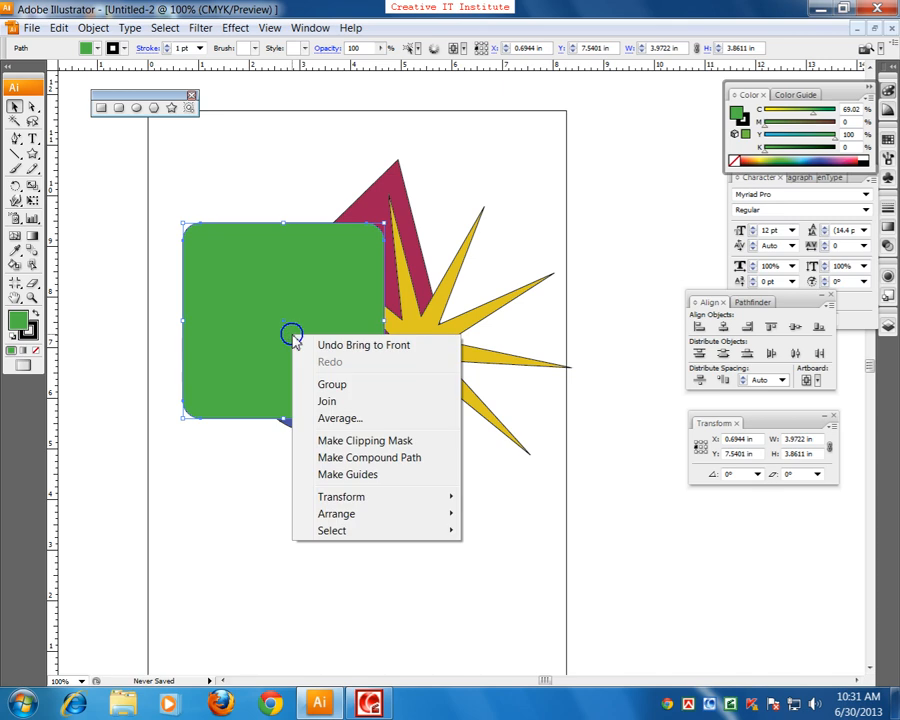
{"action": "mouse_move", "coordinate": [377, 502]}
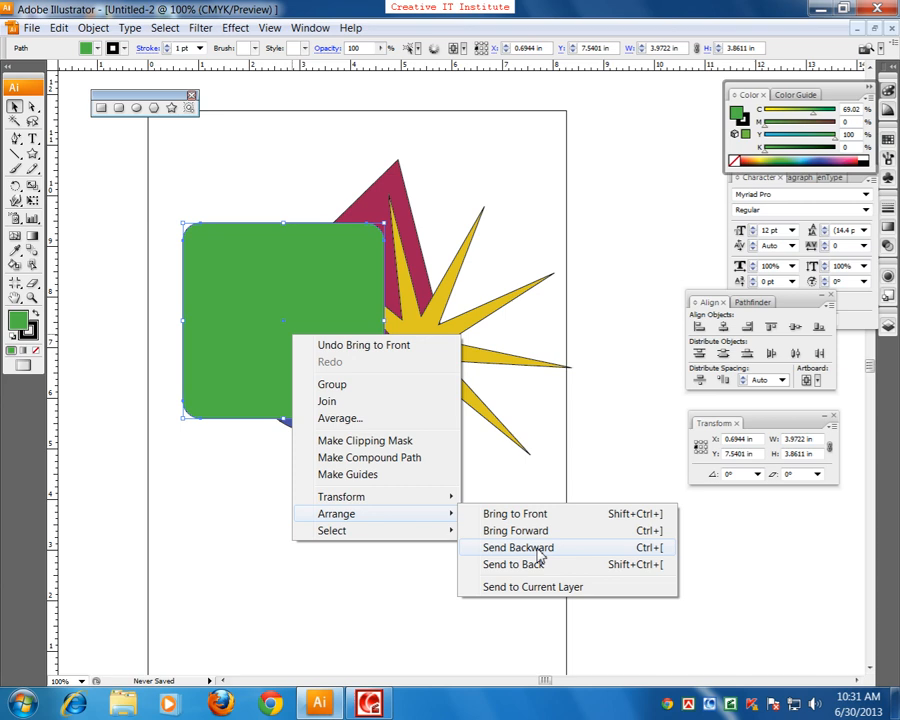
{"action": "left_click", "coordinate": [456, 221]}
Step: Delete all four overlapping shapes from the artboard
{"action": "left_click_drag", "start_coordinate": [533, 214], "coordinate": [306, 423]}
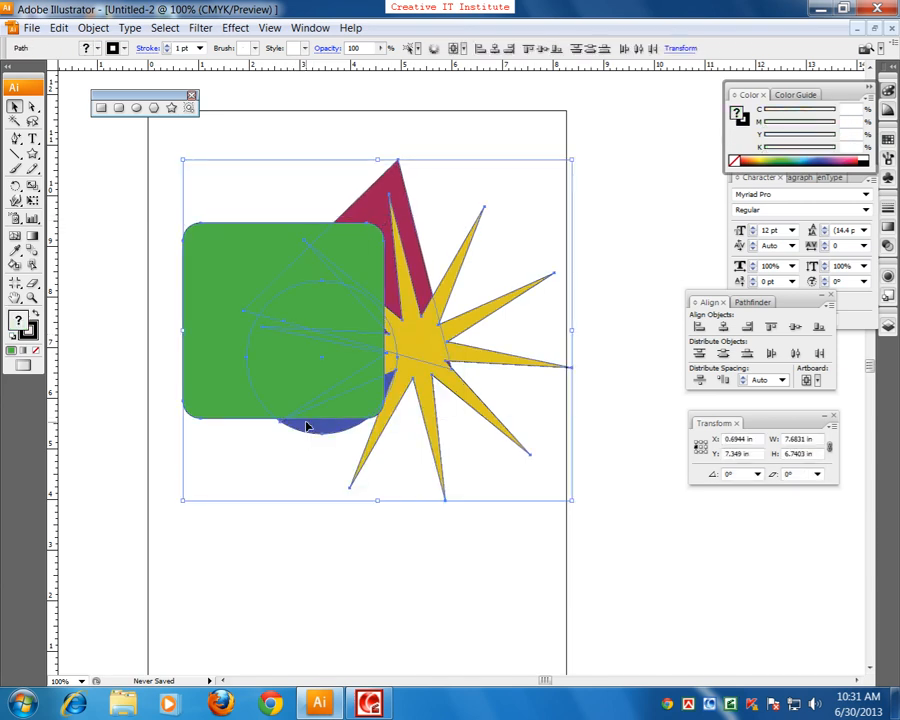
{"action": "key", "text": "Delete"}
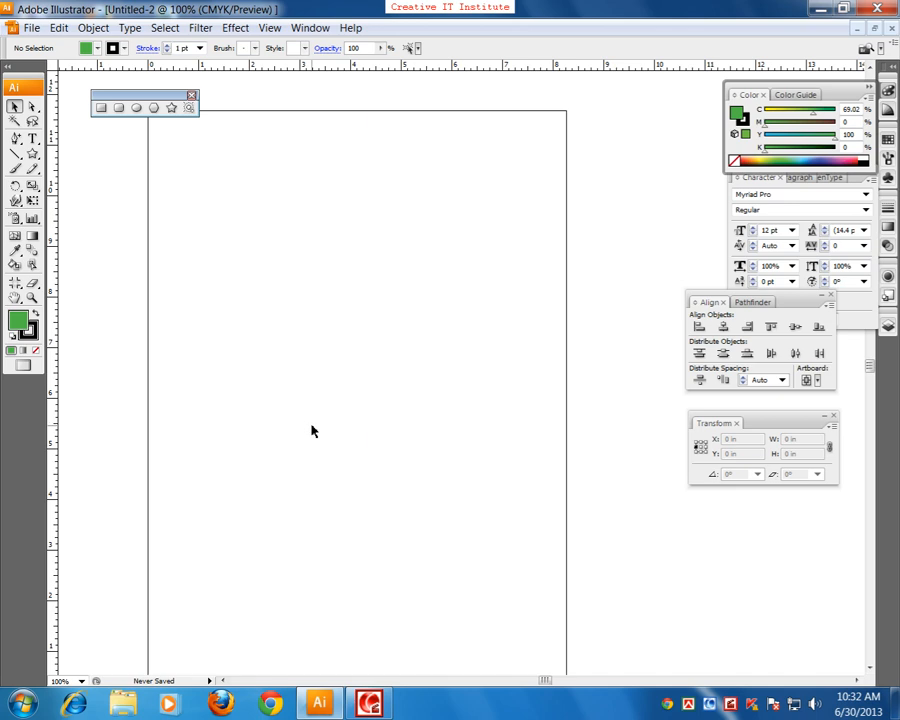
Step: Draw a frog from ellipses: a large body circle, a smaller overlapping head circle and two eye circles about 1.54 in wide
{"action": "left_click", "coordinate": [136, 107]}
{"action": "left_click_drag", "start_coordinate": [235, 263], "coordinate": [404, 466]}
{"action": "left_click_drag", "start_coordinate": [280, 228], "coordinate": [388, 230]}
{"action": "key", "text": "v"}
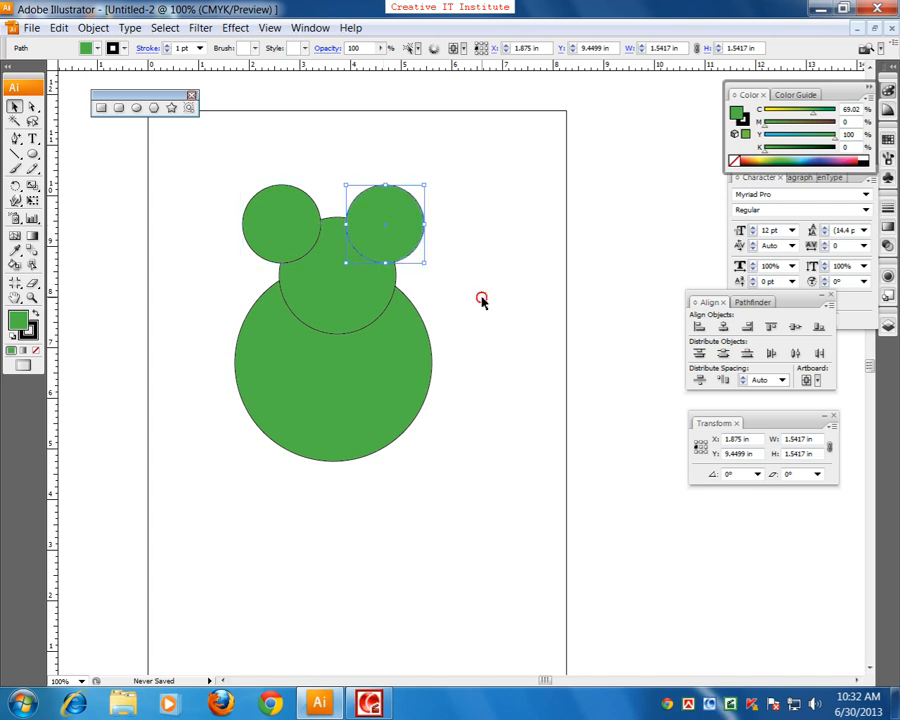
{"action": "left_click", "coordinate": [482, 299]}
Step: Draw a closed curved smile about 1.43 in wide on the frog's head with the Pen tool and deselect it
{"action": "left_click_drag", "start_coordinate": [22, 147], "coordinate": [40, 140]}
{"action": "left_click", "coordinate": [301, 282]}
{"action": "left_click_drag", "start_coordinate": [366, 284], "coordinate": [389, 266]}
{"action": "left_click", "coordinate": [373, 281]}
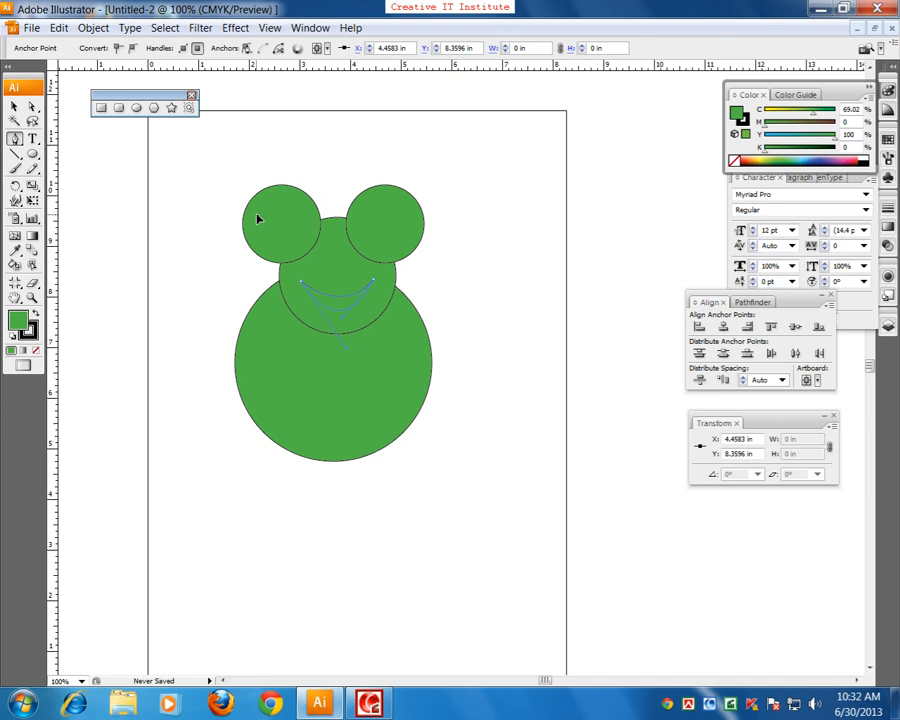
{"action": "left_click_drag", "start_coordinate": [262, 216], "coordinate": [262, 218]}
{"action": "left_click", "coordinate": [15, 107]}
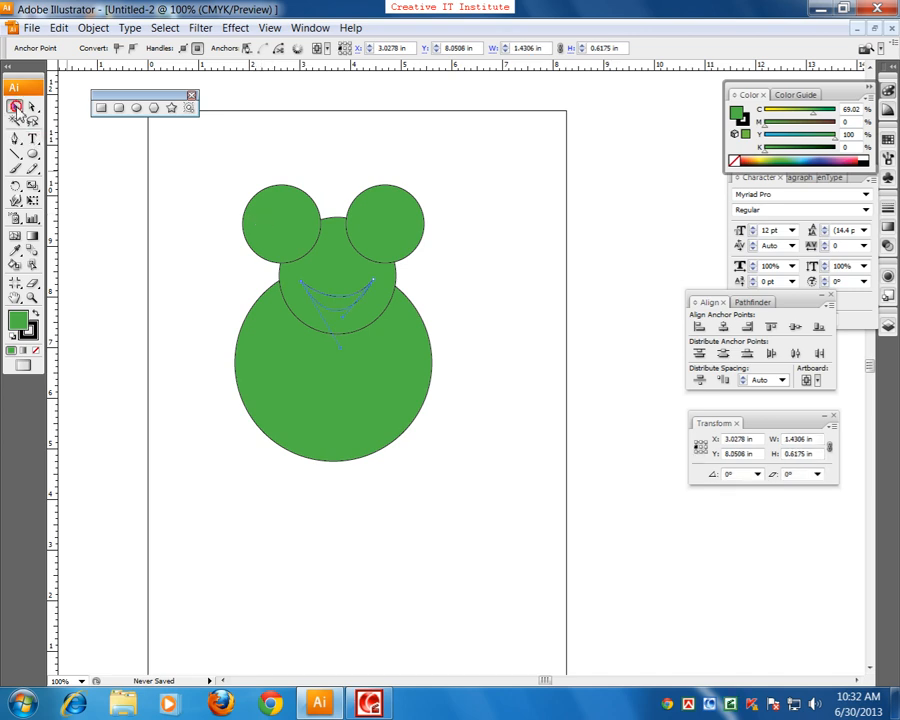
{"action": "left_click", "coordinate": [196, 368]}
{"action": "key", "text": "space"}
{"action": "left_click_drag", "start_coordinate": [90, 213], "coordinate": [88, 221]}
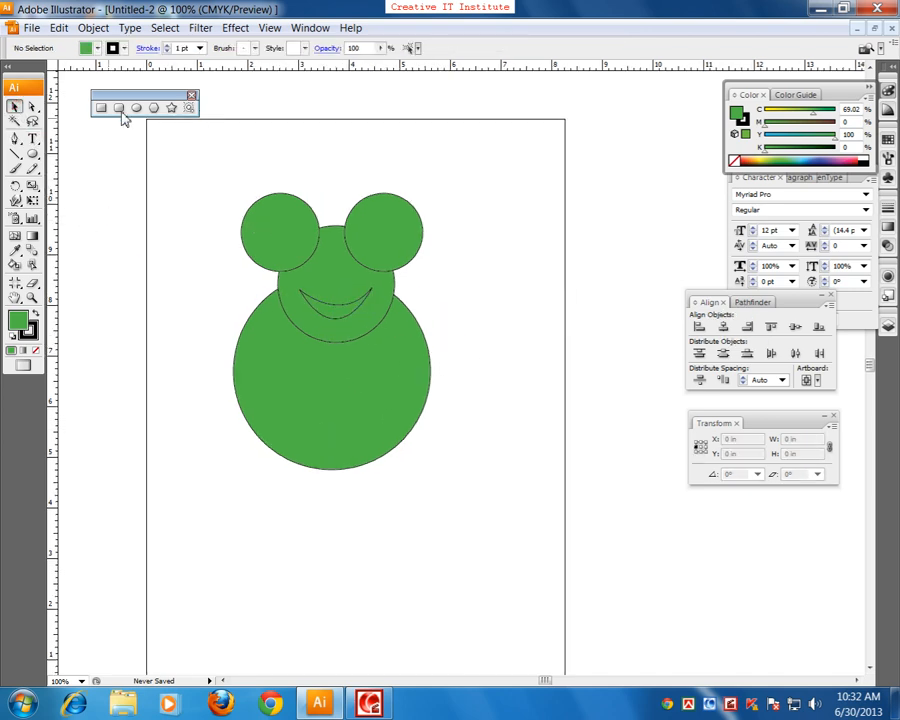
Step: Draw an inner circle about 0.75 in wide in the frog's left-hand eye and place a copy in the other eye
{"action": "left_click", "coordinate": [139, 110]}
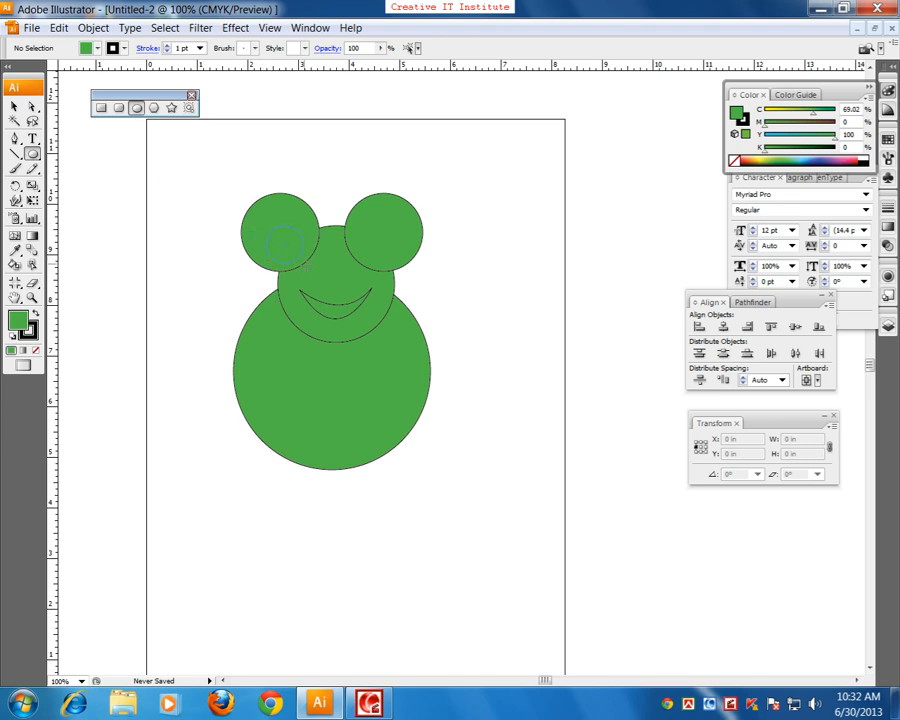
{"action": "left_click_drag", "start_coordinate": [310, 262], "coordinate": [311, 263]}
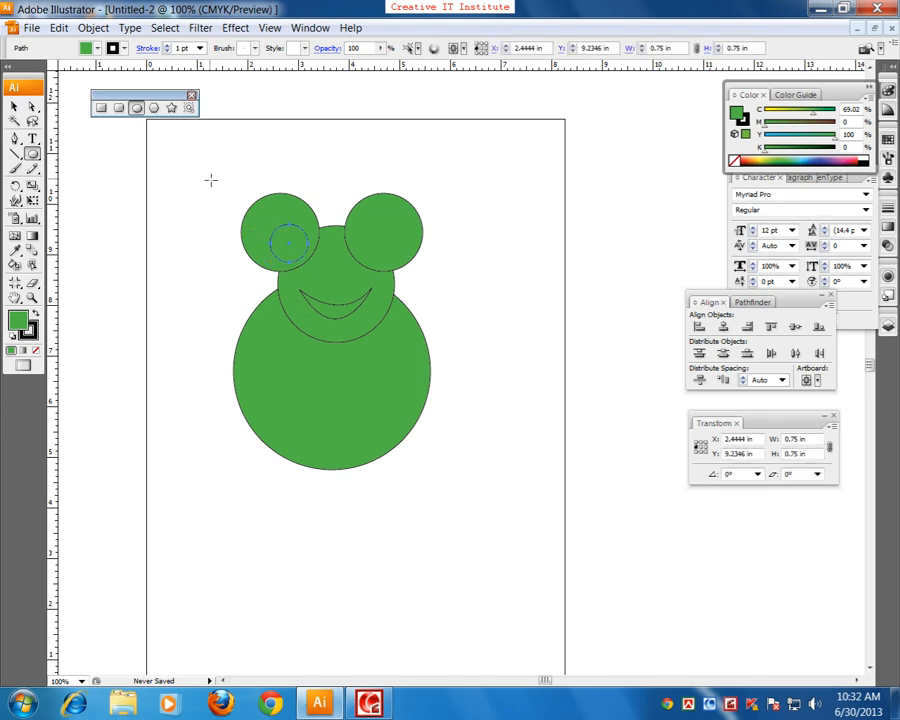
{"action": "left_click", "coordinate": [16, 107]}
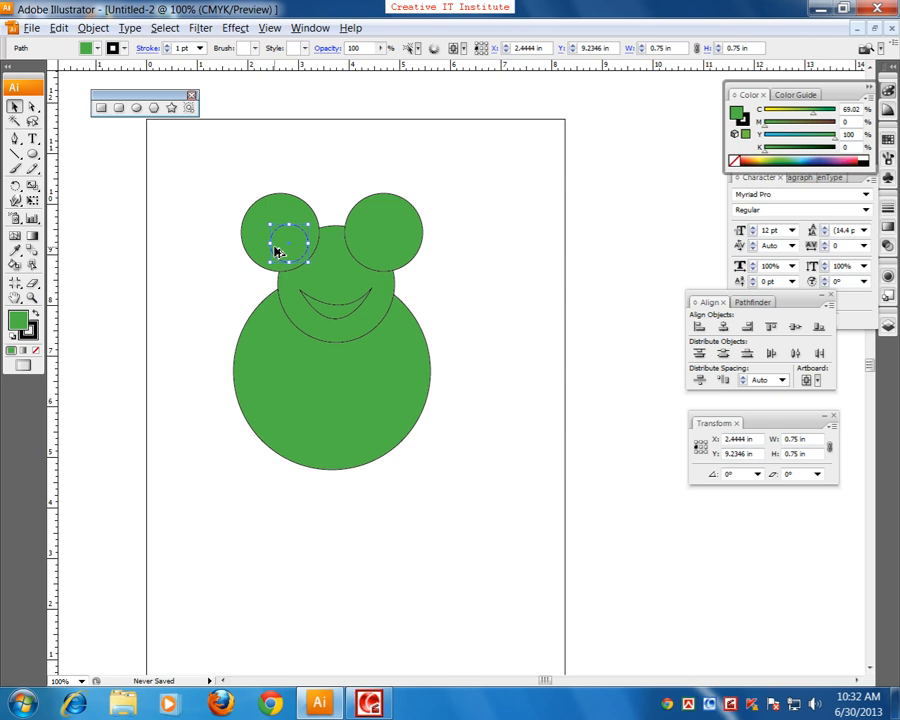
{"action": "left_click_drag", "start_coordinate": [370, 254], "coordinate": [371, 255]}
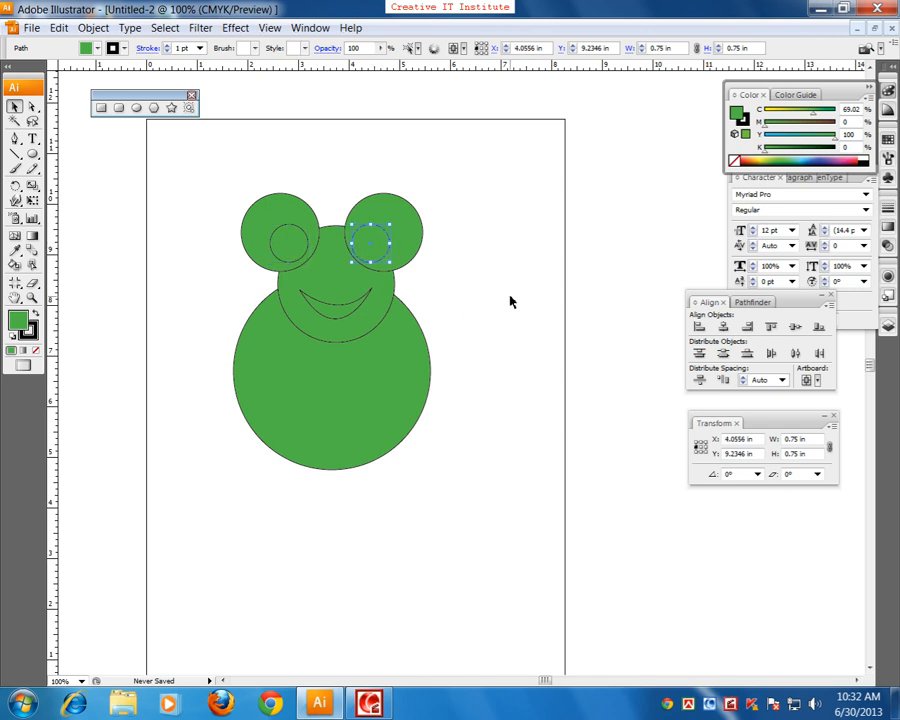
{"action": "left_click", "coordinate": [510, 299]}
{"action": "left_click_drag", "start_coordinate": [456, 373], "coordinate": [436, 366]}
{"action": "left_click_drag", "start_coordinate": [375, 437], "coordinate": [398, 462]}
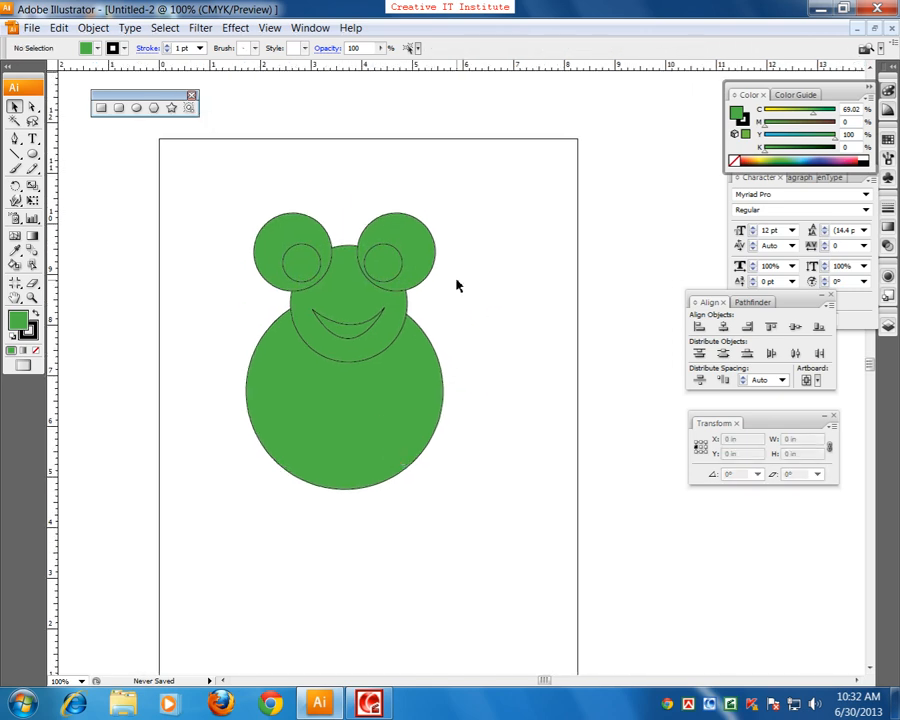
Step: Swap fill and stroke on the frog's two outer eye circles, set their fill to rich black and deselect them
{"action": "left_click", "coordinate": [280, 257]}
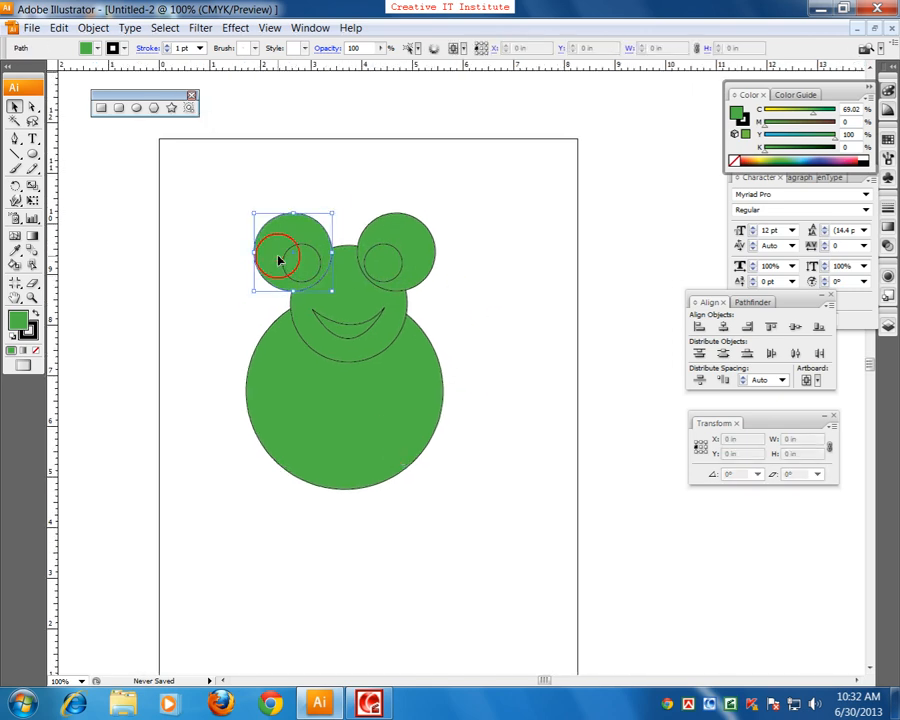
{"action": "left_click", "coordinate": [388, 197]}
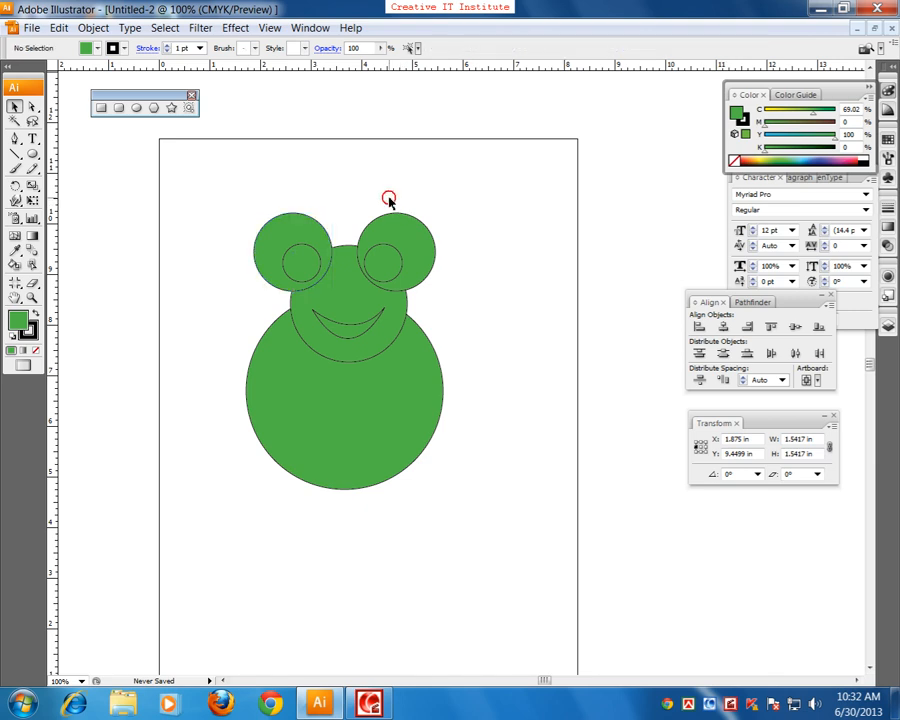
{"action": "left_click", "coordinate": [297, 238]}
{"action": "left_click", "coordinate": [410, 248], "text": "shift"}
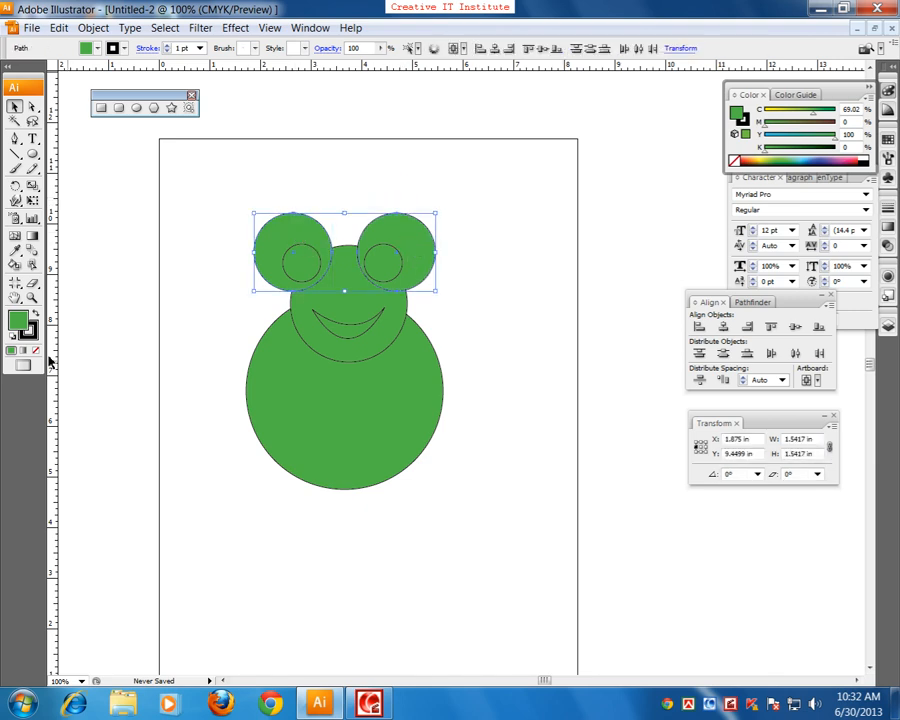
{"action": "left_click", "coordinate": [36, 313]}
{"action": "double_click", "coordinate": [18, 320]}
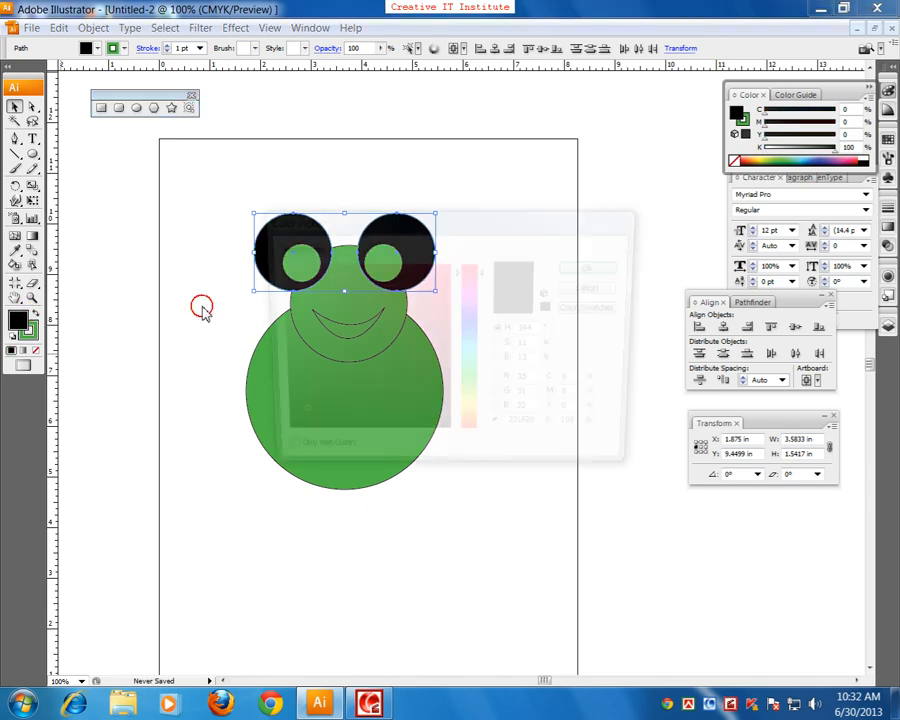
{"action": "left_click_drag", "start_coordinate": [355, 368], "coordinate": [450, 441]}
{"action": "left_click", "coordinate": [597, 266]}
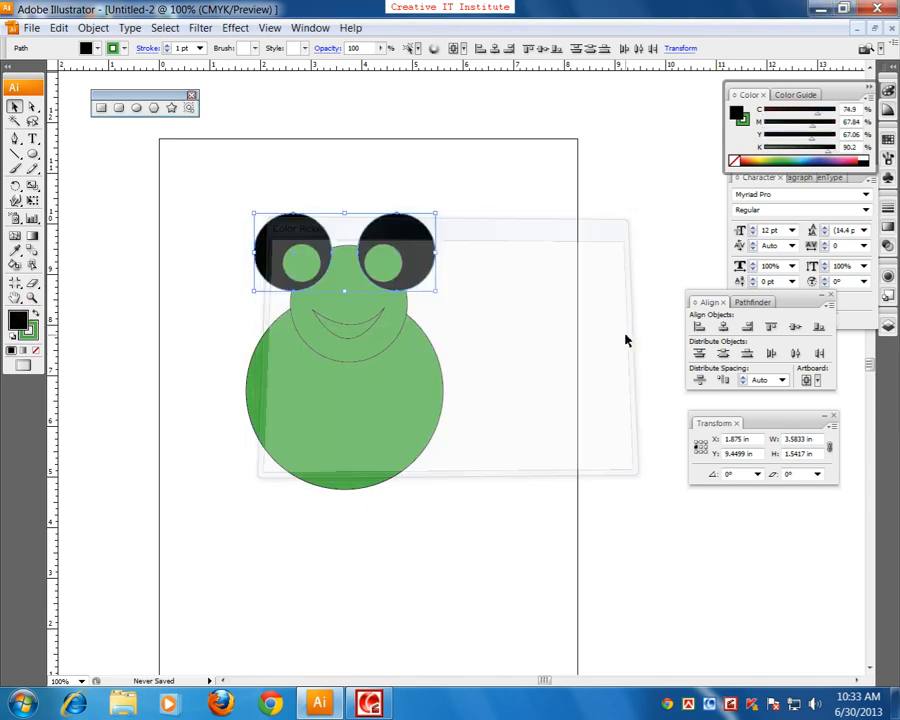
{"action": "left_click", "coordinate": [565, 340]}
{"action": "left_click", "coordinate": [300, 262]}
{"action": "left_click", "coordinate": [390, 264], "text": "shift"}
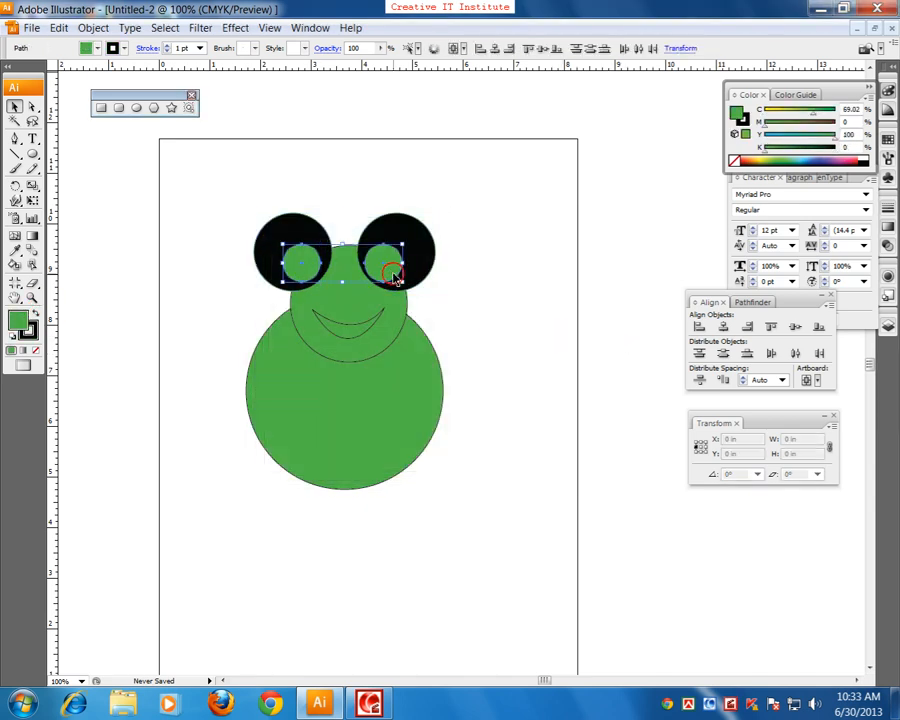
{"action": "left_click", "coordinate": [512, 378]}
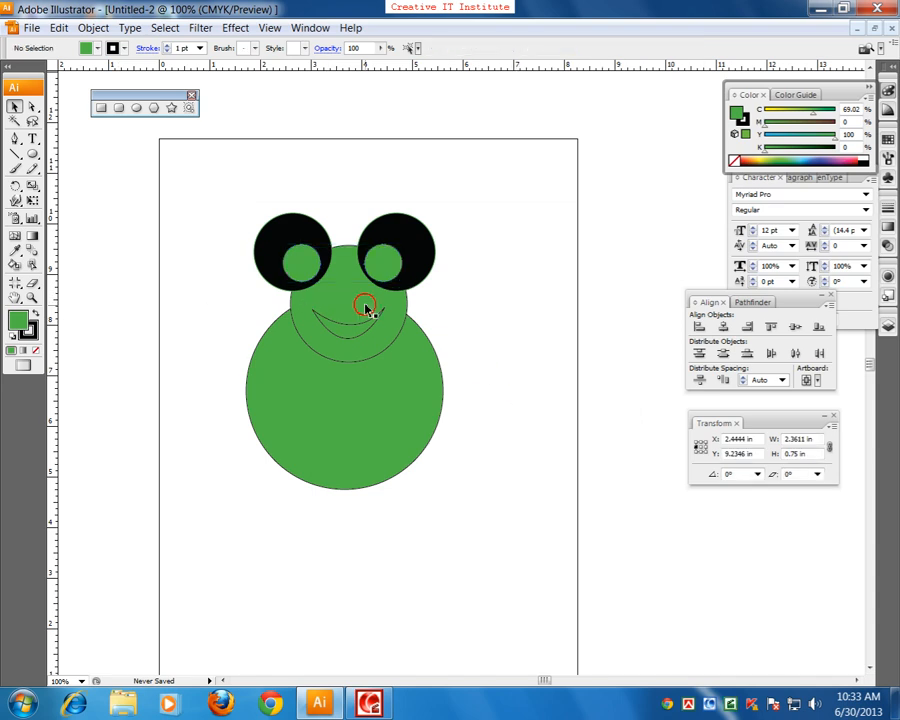
Step: Select the two small green circles inside the frog's eyes, set their fill to white and deselect them
{"action": "left_click", "coordinate": [303, 266]}
{"action": "left_click", "coordinate": [382, 262], "text": "shift"}
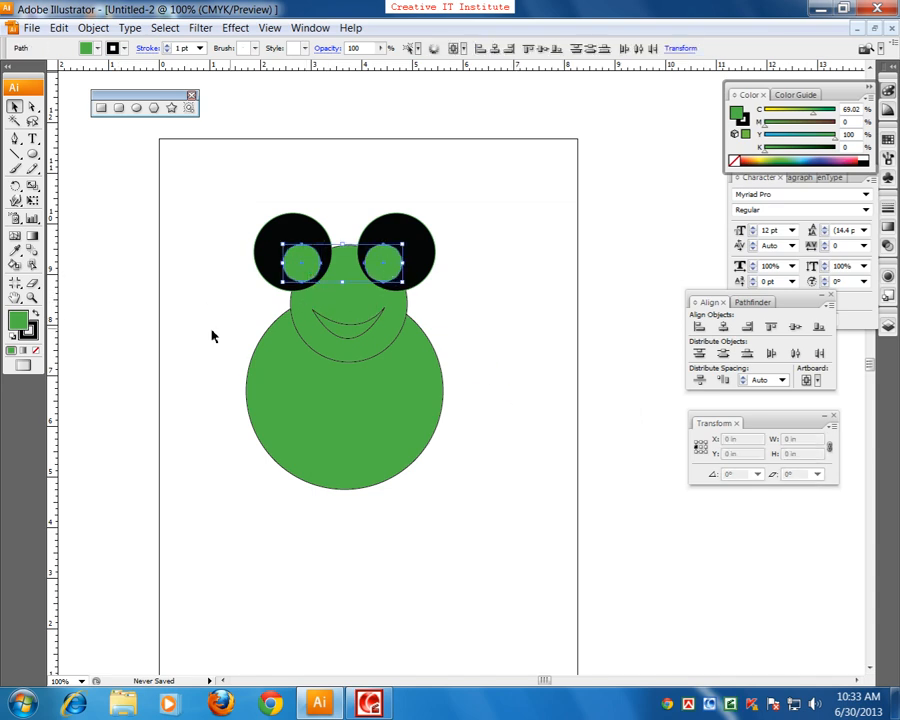
{"action": "double_click", "coordinate": [18, 320]}
{"action": "left_click", "coordinate": [273, 265]}
{"action": "left_click", "coordinate": [585, 267]}
{"action": "left_click", "coordinate": [560, 340]}
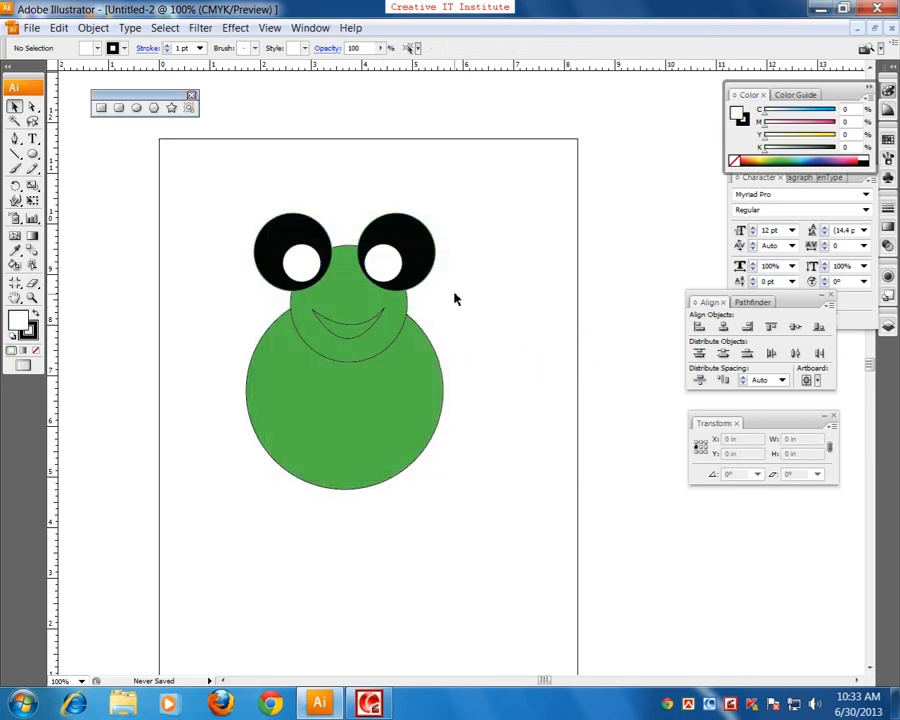
Step: Draw a pupil circle about 0.36 in wide inside the frog's left-hand white eye circle and fill it with rich black
{"action": "left_click", "coordinate": [302, 262]}
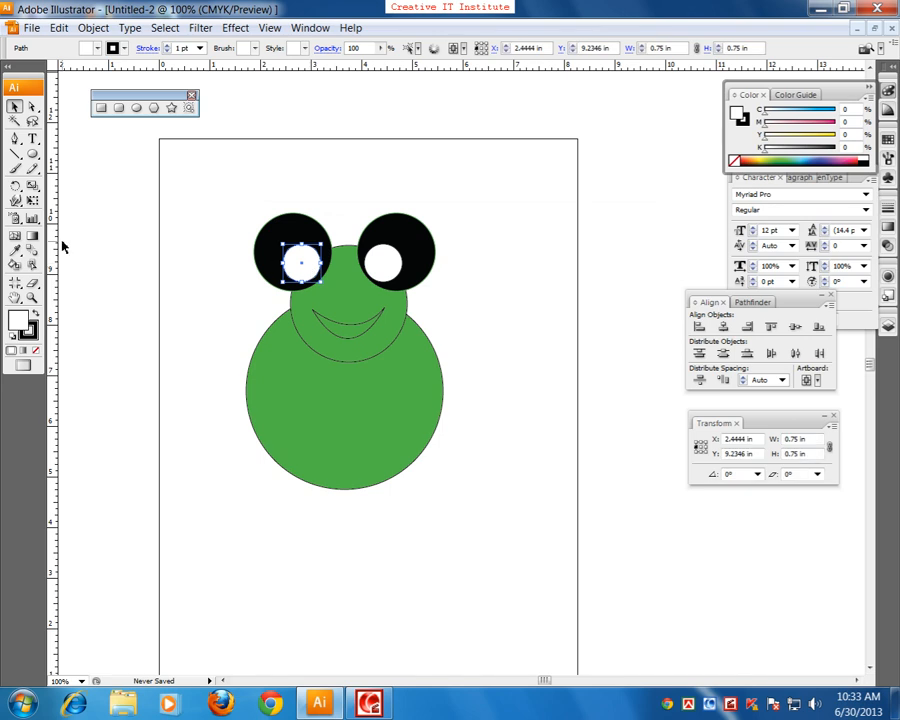
{"action": "left_click", "coordinate": [62, 148]}
{"action": "left_click", "coordinate": [32, 154]}
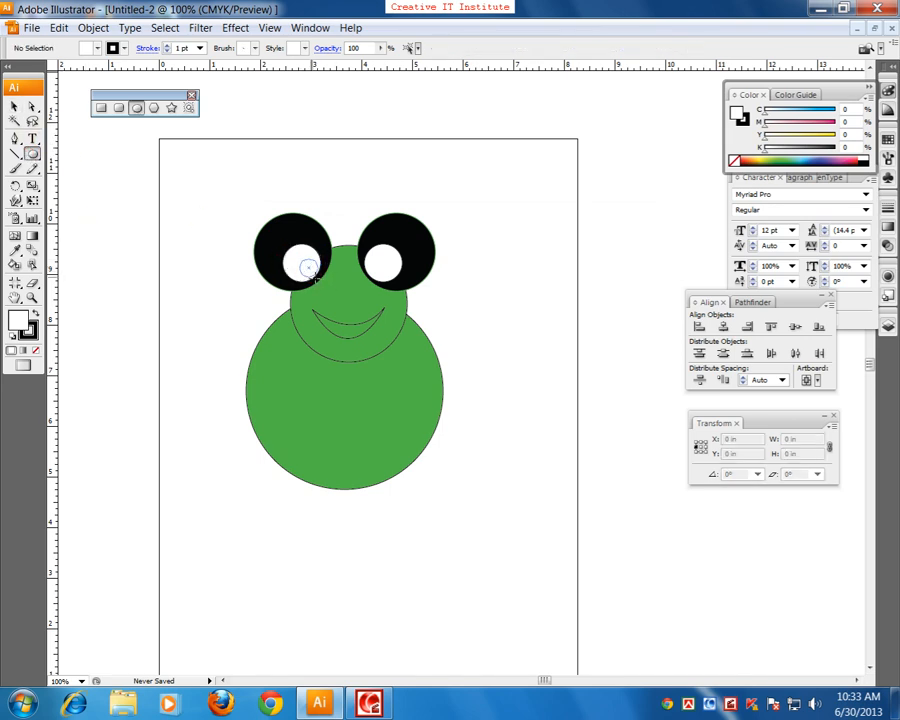
{"action": "left_click_drag", "start_coordinate": [317, 274], "coordinate": [296, 253]}
{"action": "key", "text": "v"}
{"action": "left_click_drag", "start_coordinate": [439, 420], "coordinate": [443, 438]}
{"action": "left_click", "coordinate": [596, 267]}
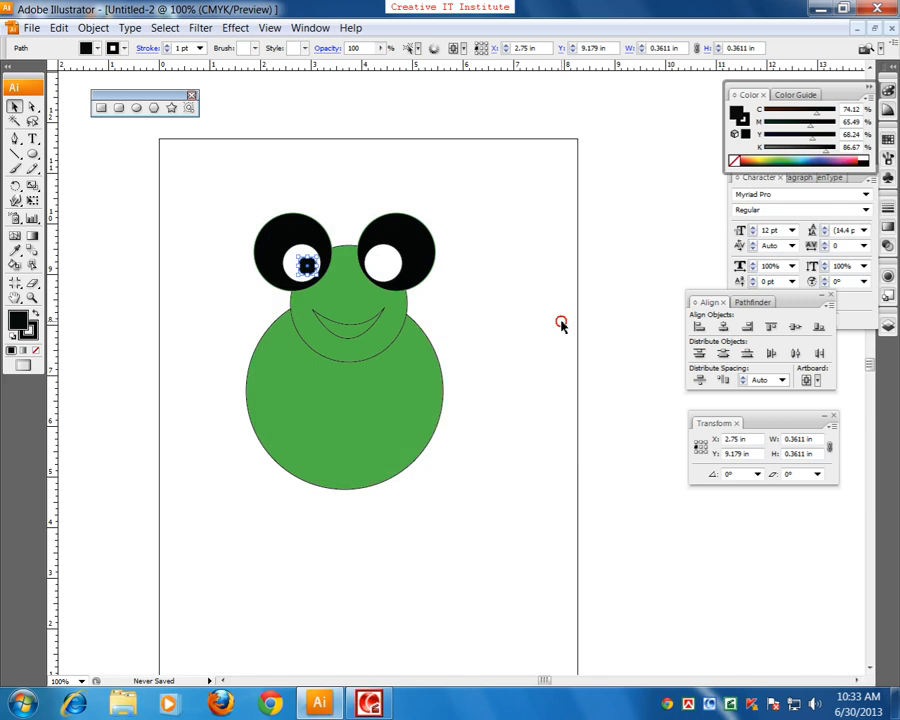
{"action": "left_click", "coordinate": [470, 318]}
Step: Place a copy of the black pupil in the frog's other white eye circle and deselect it
{"action": "left_click_drag", "start_coordinate": [312, 268], "coordinate": [384, 266]}
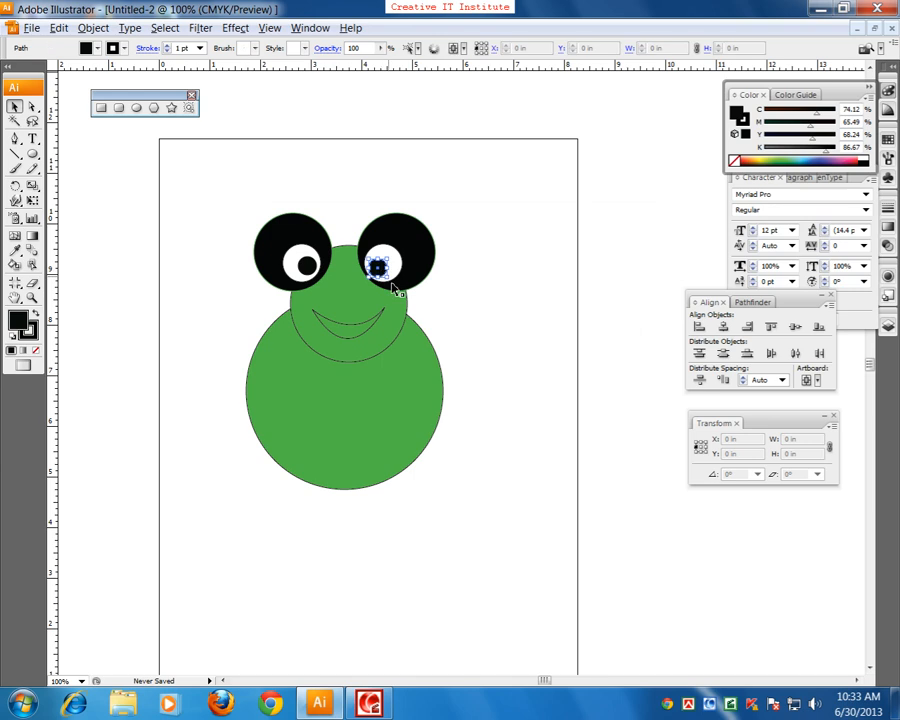
{"action": "left_click", "coordinate": [466, 376]}
{"action": "left_click_drag", "start_coordinate": [412, 381], "coordinate": [402, 377]}
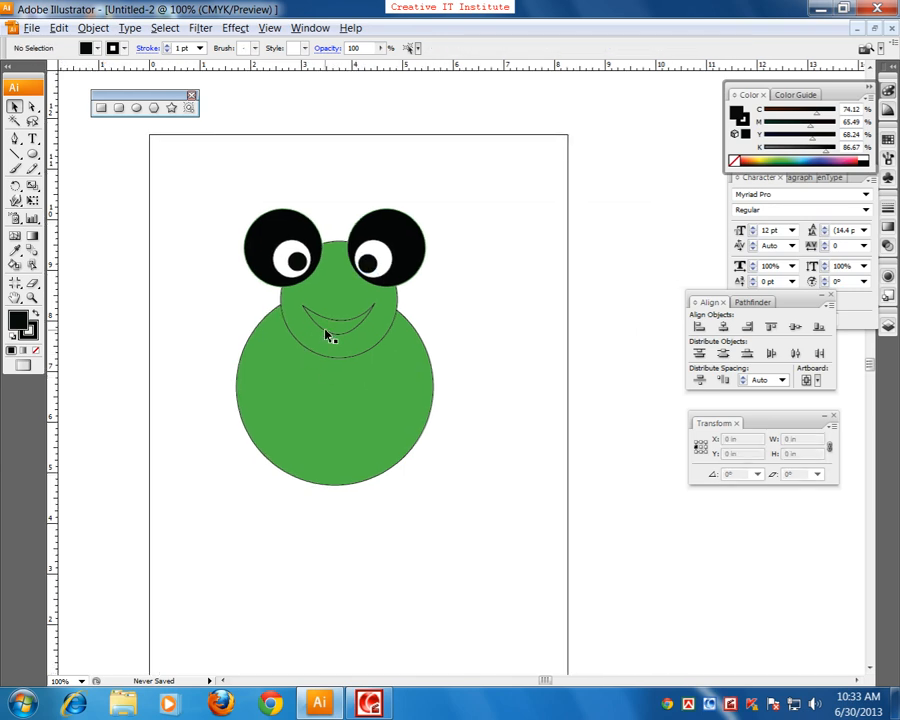
Step: Set the fill of the frog's smile to red, about C 1.57, M 100, Y 100, K 0, and deselect it
{"action": "left_click", "coordinate": [325, 335]}
{"action": "double_click", "coordinate": [18, 318]}
{"action": "left_click_drag", "start_coordinate": [471, 276], "coordinate": [471, 260]}
{"action": "left_click", "coordinate": [450, 276]}
{"action": "left_click", "coordinate": [574, 271]}
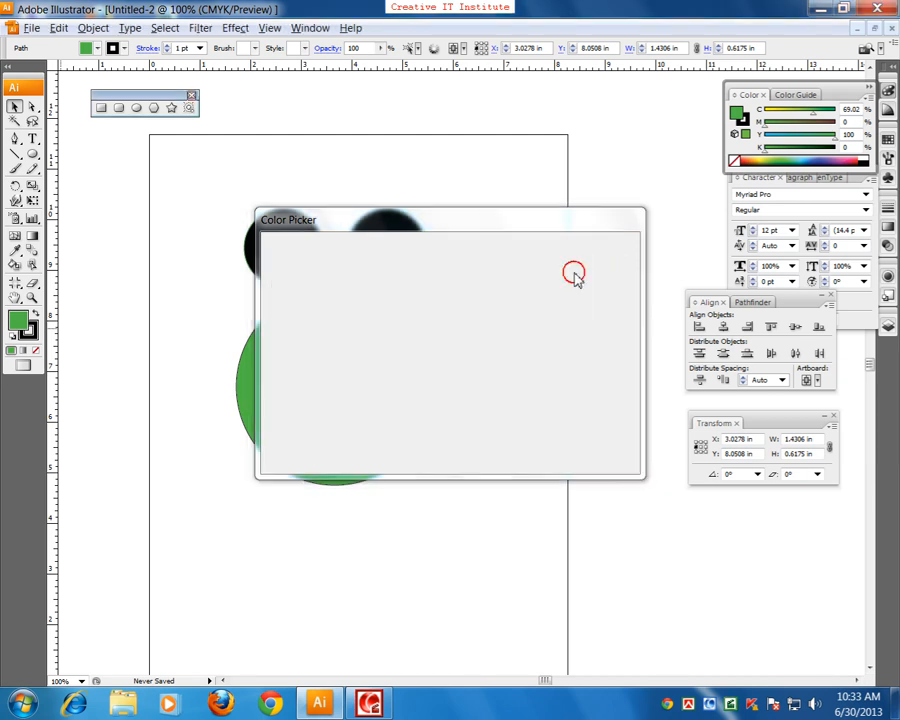
{"action": "left_click", "coordinate": [446, 408]}
{"action": "left_click_drag", "start_coordinate": [440, 410], "coordinate": [452, 364]}
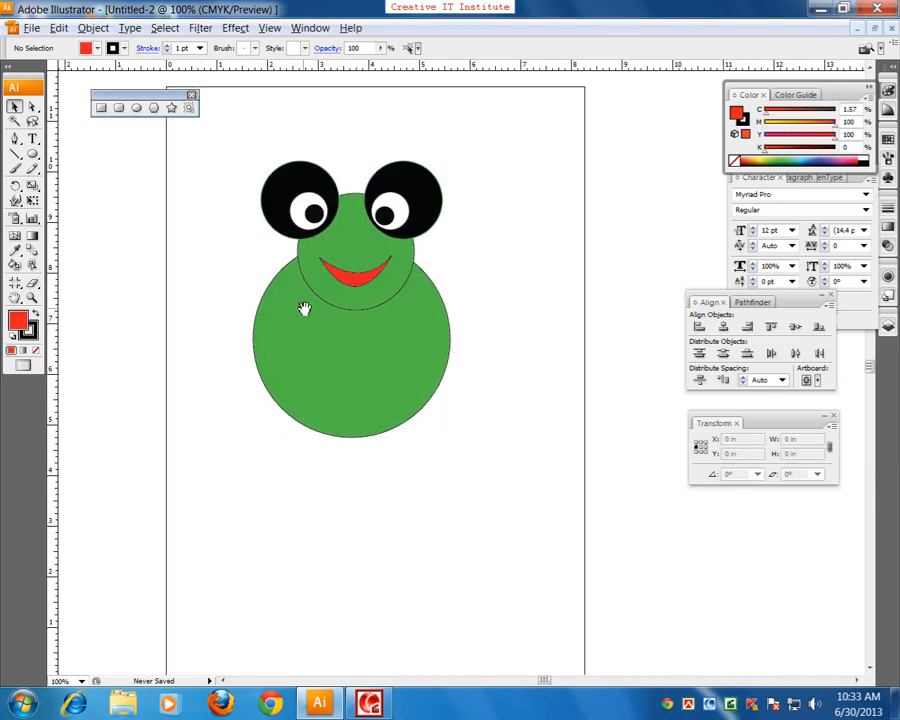
{"action": "left_click_drag", "start_coordinate": [303, 312], "coordinate": [287, 380]}
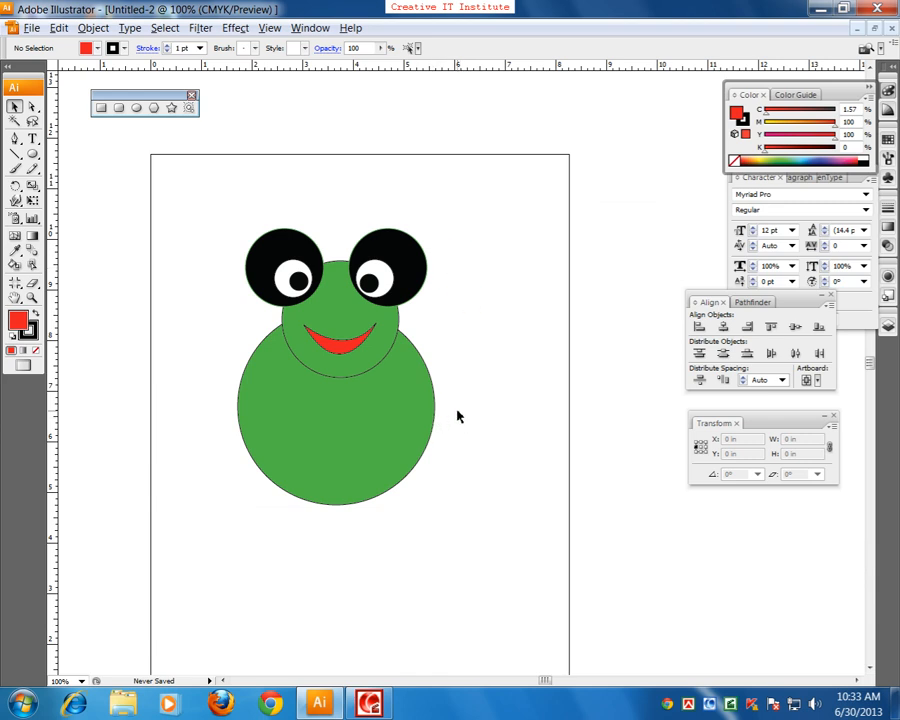
Step: Group all the frog's parts and move the group slightly to the right and up on the artboard
{"action": "left_click_drag", "start_coordinate": [206, 200], "coordinate": [449, 572]}
{"action": "right_click", "coordinate": [329, 395]}
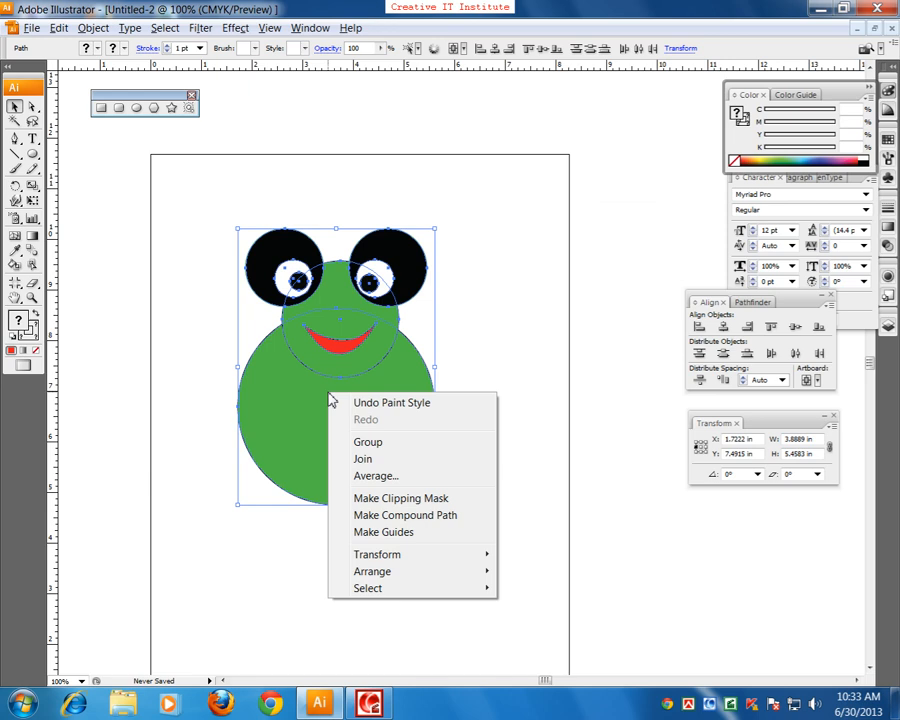
{"action": "left_click", "coordinate": [446, 446]}
{"action": "mouse_move", "coordinate": [381, 454]}
{"action": "left_mouse_down"}
{"action": "mouse_move", "coordinate": [414, 412]}
{"action": "mouse_move", "coordinate": [291, 492]}
{"action": "mouse_move", "coordinate": [375, 432]}
{"action": "left_mouse_up"}
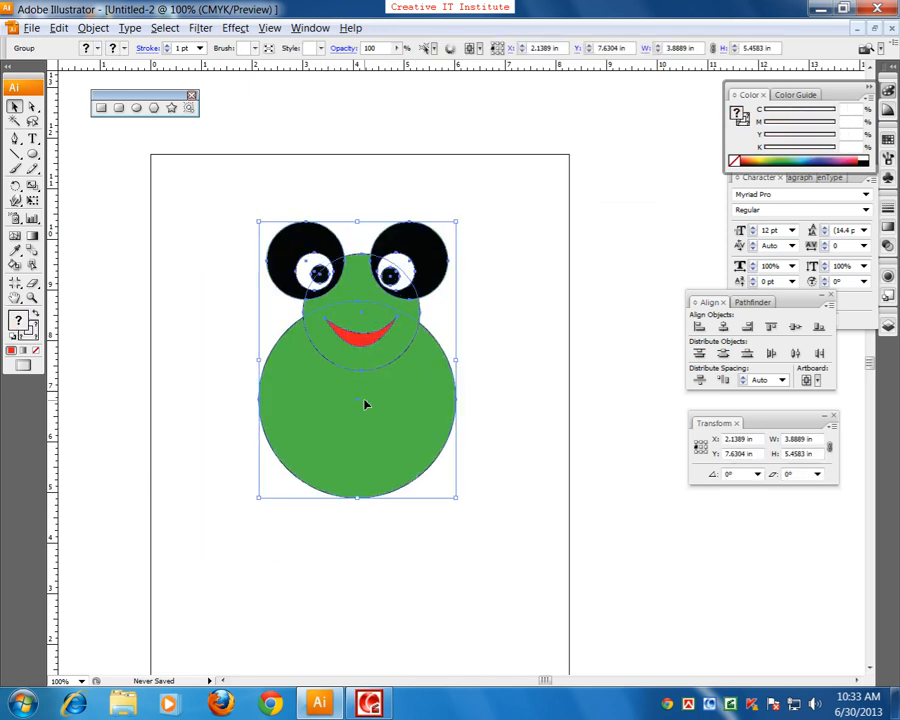
Step: Ungroup the frog and select individual parts to check that they are separate, leaving nothing selected
{"action": "right_click", "coordinate": [377, 368]}
{"action": "left_click", "coordinate": [412, 430]}
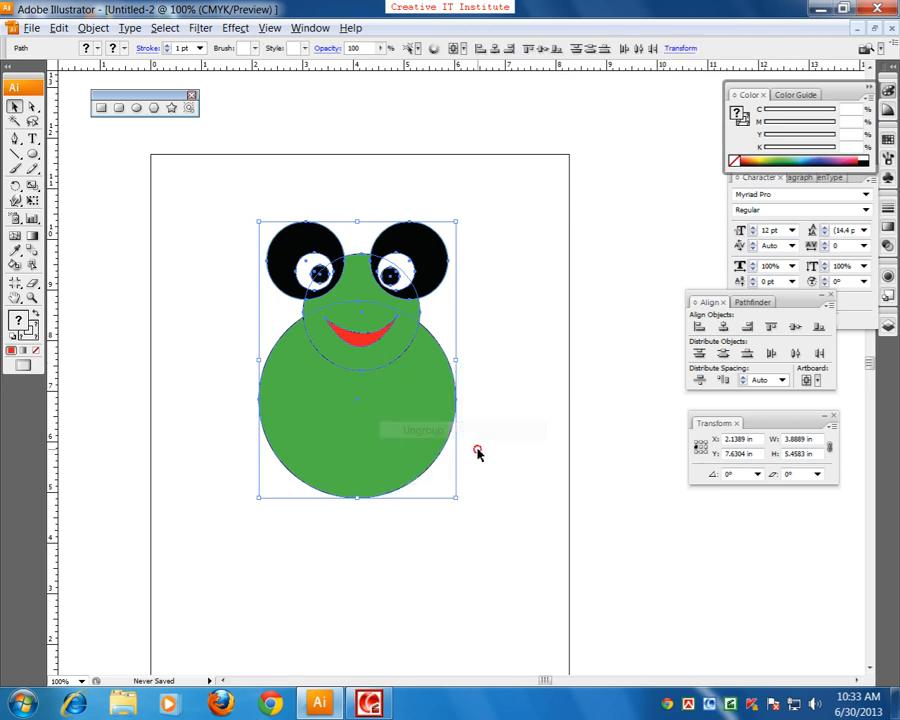
{"action": "left_click", "coordinate": [478, 450]}
{"action": "left_click", "coordinate": [401, 435]}
{"action": "left_click", "coordinate": [388, 358]}
{"action": "left_click", "coordinate": [509, 416]}
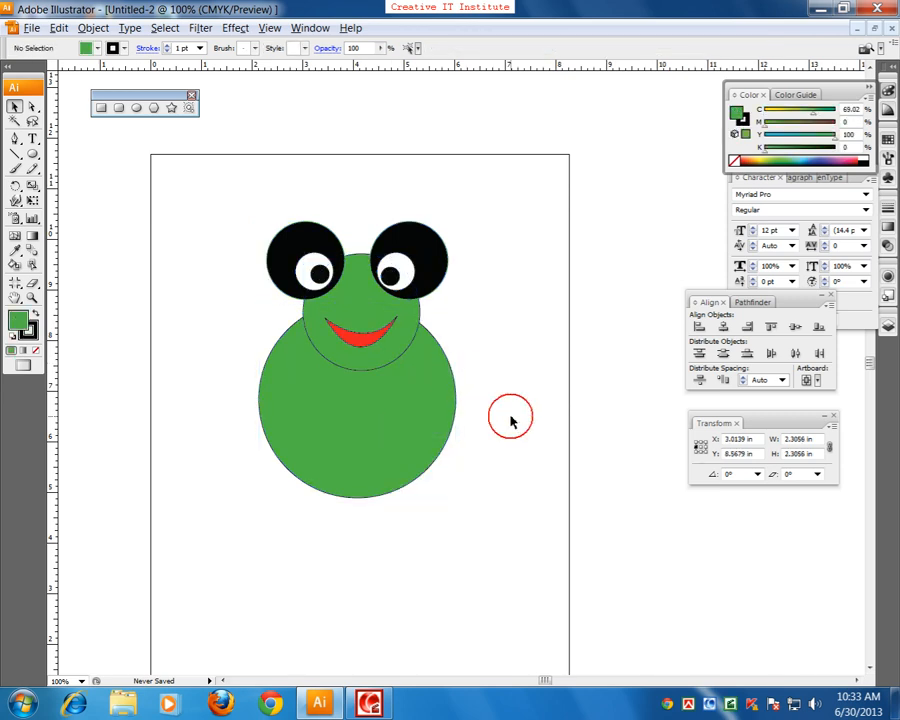
Step: Select all the frog's parts and delete them from the artboard
{"action": "left_click_drag", "start_coordinate": [500, 428], "coordinate": [465, 436]}
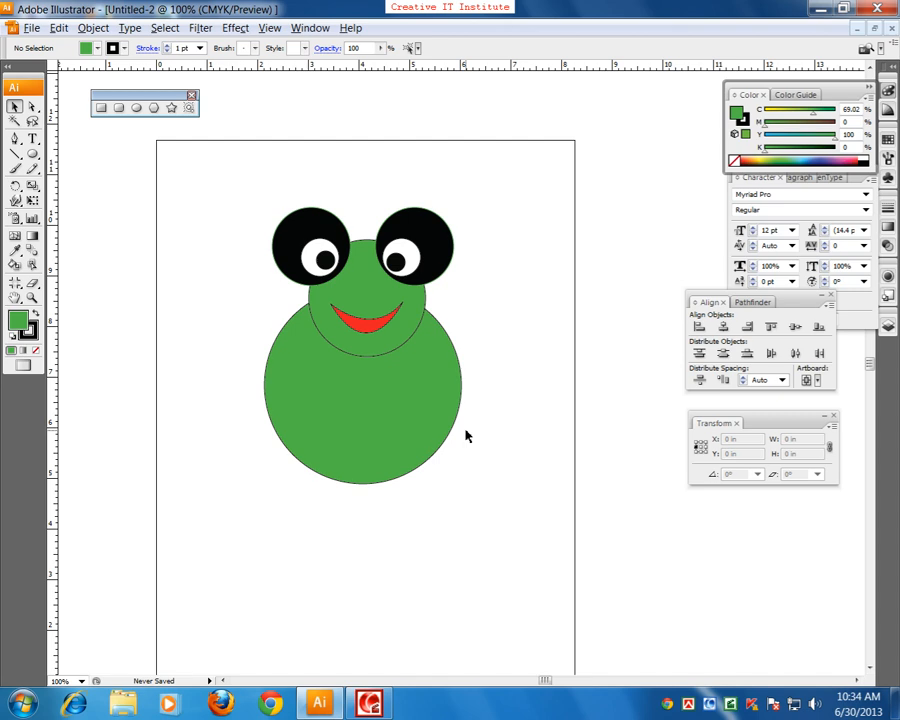
{"action": "left_click_drag", "start_coordinate": [540, 553], "coordinate": [290, 272]}
{"action": "key", "text": "Delete"}
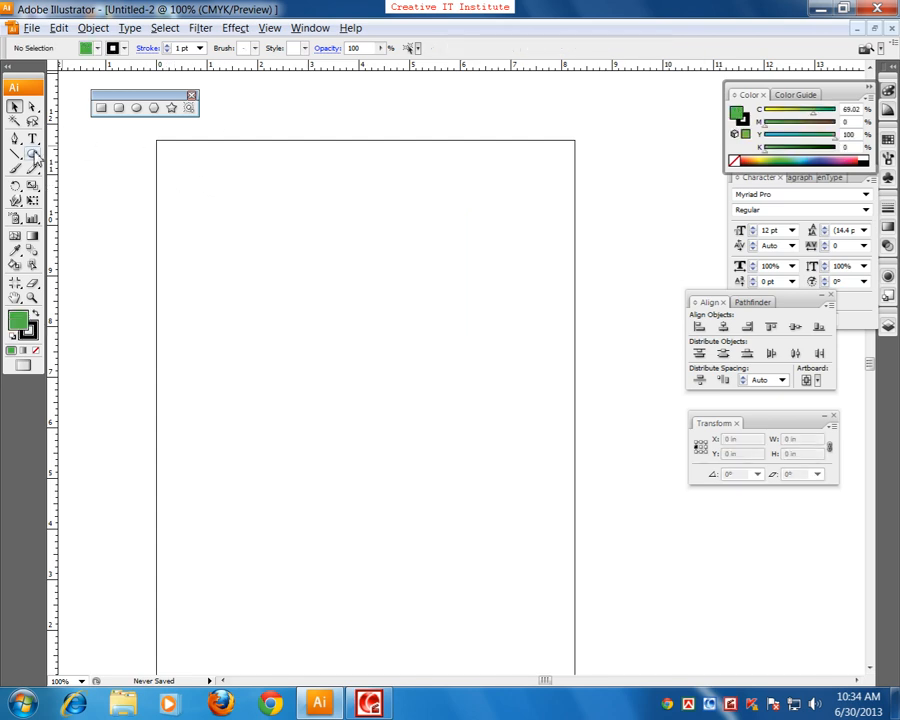
Step: Tear off the shape tools as a new floating palette and close the previous shape palette
{"action": "left_click", "coordinate": [35, 160]}
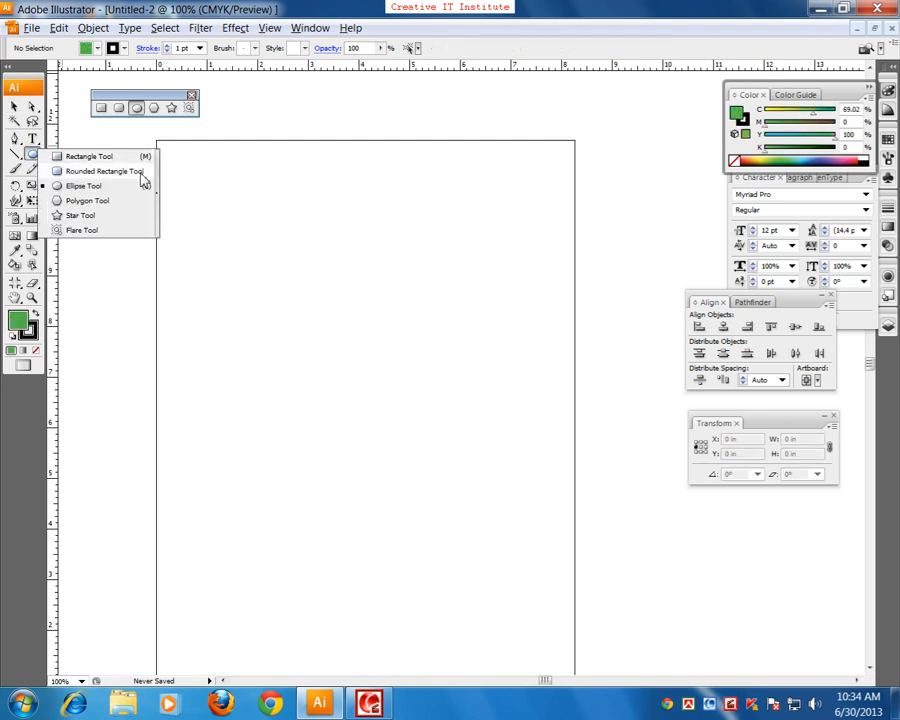
{"action": "left_click", "coordinate": [156, 187]}
{"action": "left_click_drag", "start_coordinate": [116, 152], "coordinate": [170, 106]}
{"action": "left_click", "coordinate": [192, 96]}
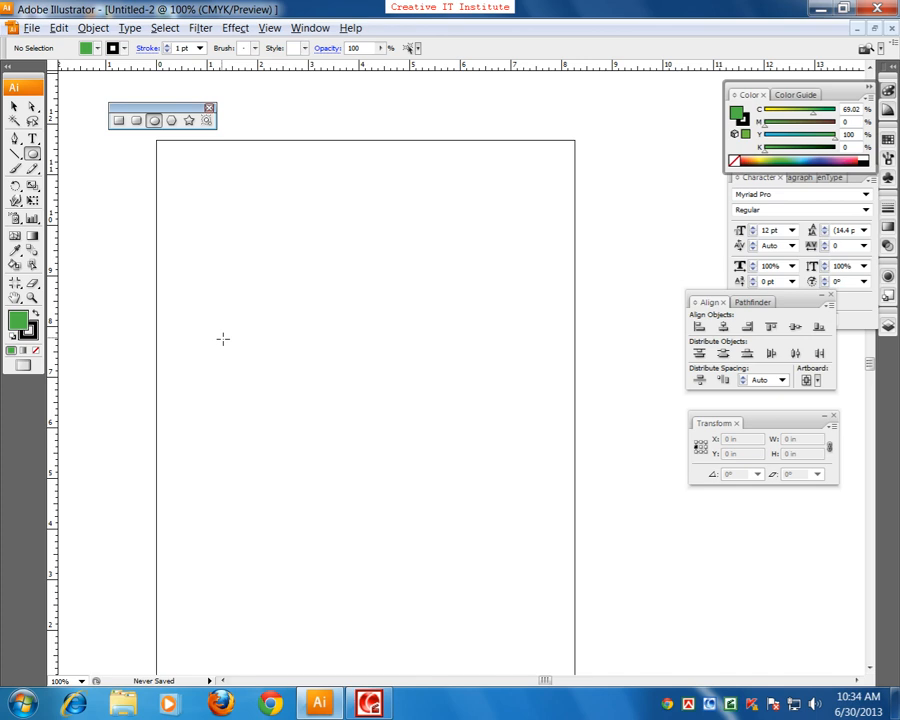
Step: Draw a closed seven-point bent leg with a pointed foot on the artboard's left side with the Pen tool and deselect it
{"action": "left_click", "coordinate": [15, 140]}
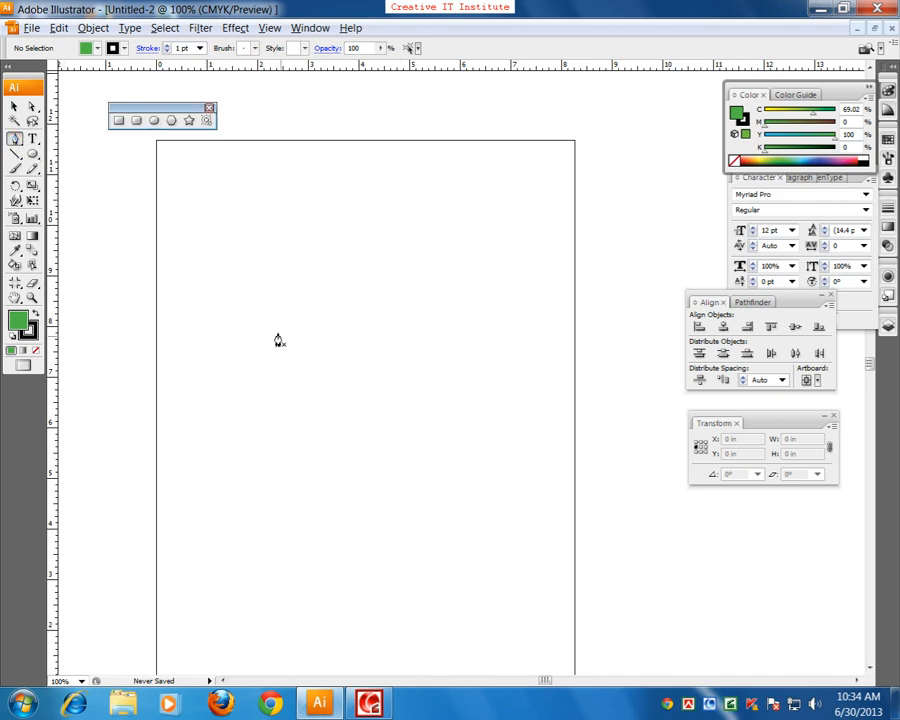
{"action": "left_click", "coordinate": [261, 322]}
{"action": "left_click", "coordinate": [307, 347]}
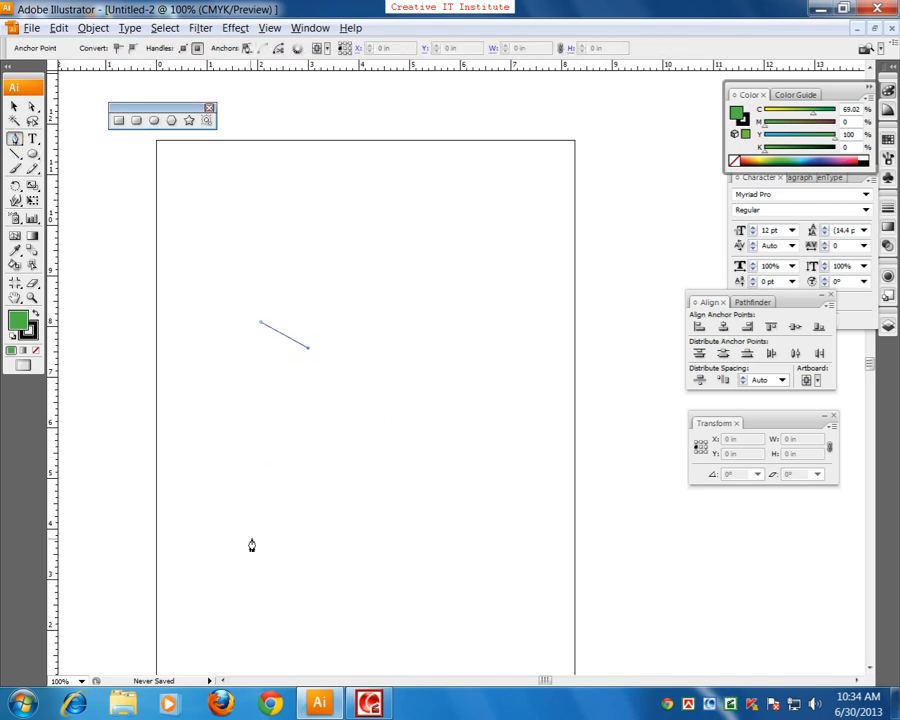
{"action": "left_click", "coordinate": [261, 476]}
{"action": "left_click", "coordinate": [286, 549]}
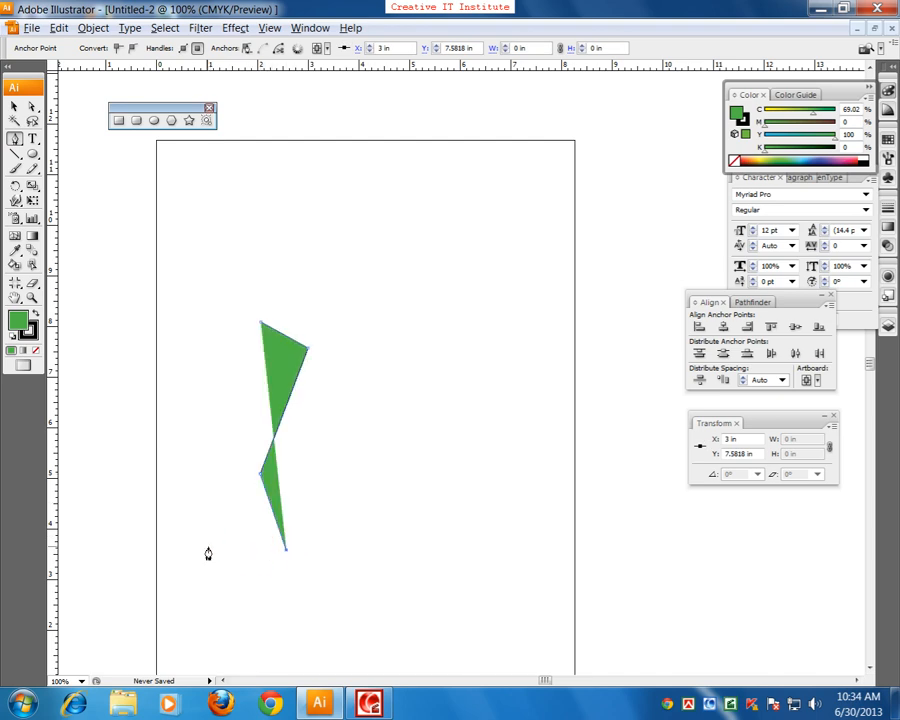
{"action": "left_click", "coordinate": [190, 549]}
{"action": "left_click", "coordinate": [248, 528]}
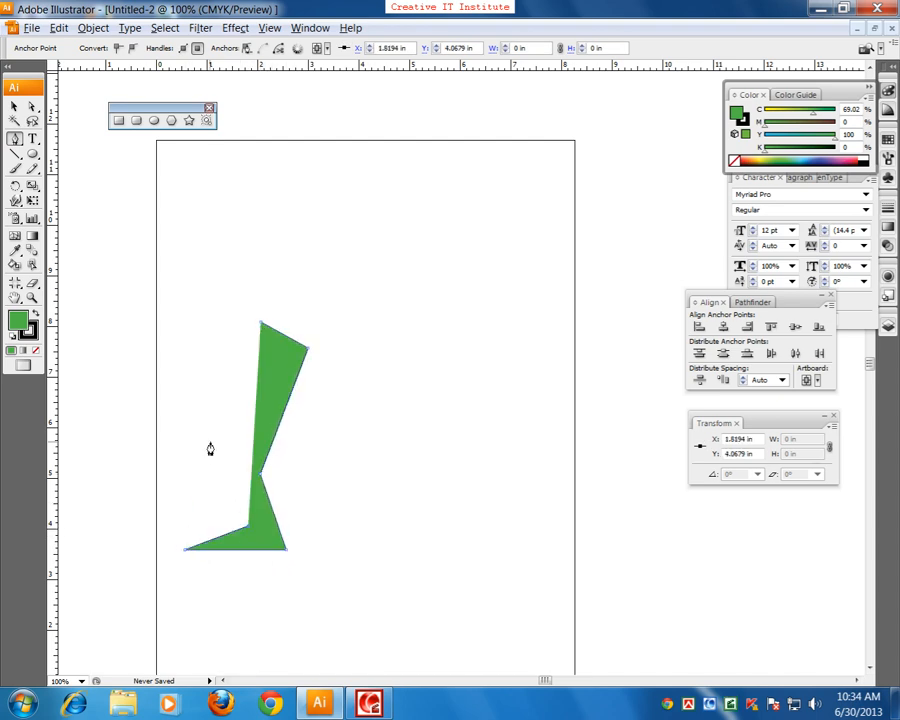
{"action": "left_click", "coordinate": [209, 442]}
{"action": "left_click", "coordinate": [259, 324]}
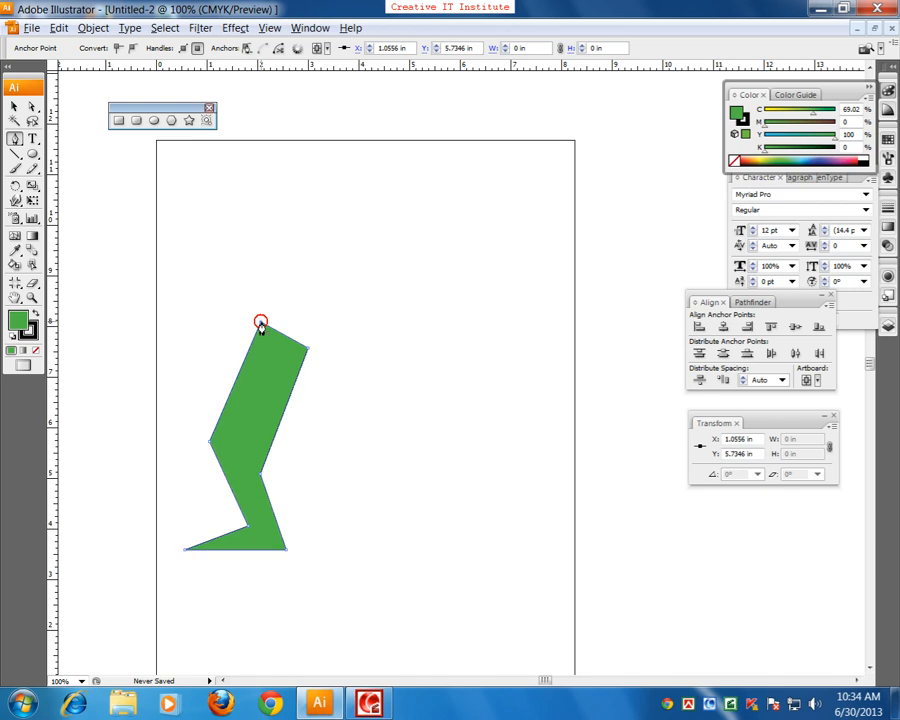
{"action": "left_click", "coordinate": [15, 105]}
{"action": "left_click", "coordinate": [64, 254]}
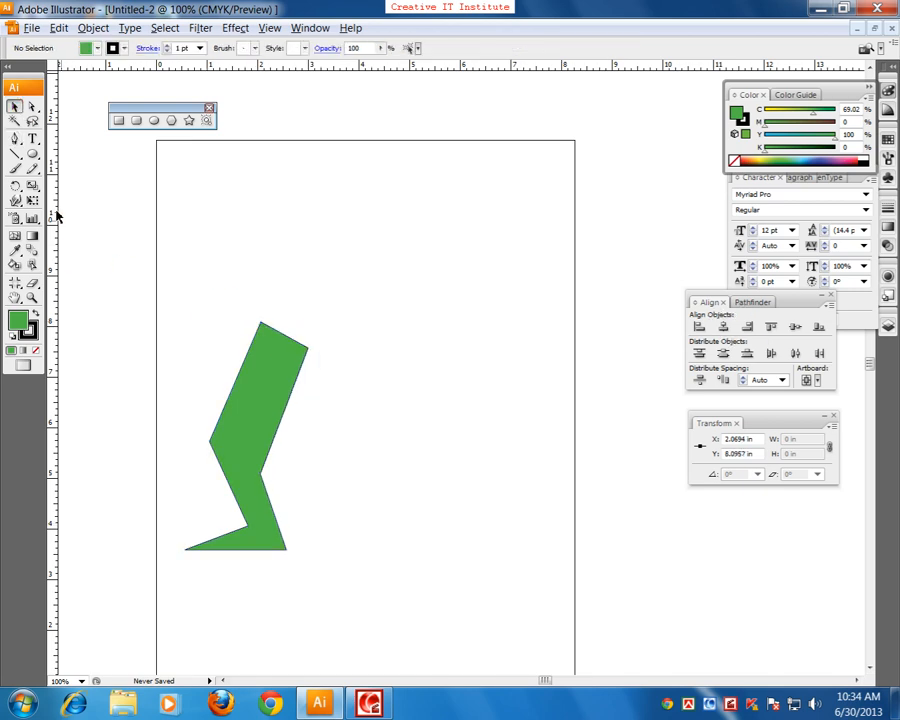
Step: Draw a second closed seven-point leg, bent out to the right beside the first, with the Pen tool and deselect it
{"action": "left_click", "coordinate": [15, 139]}
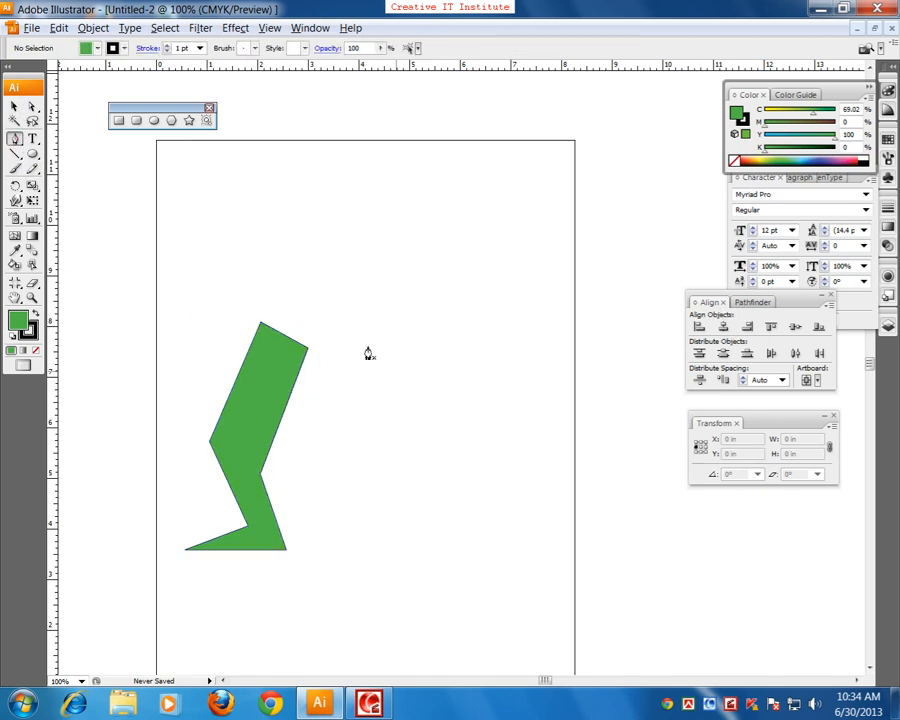
{"action": "left_click", "coordinate": [316, 349]}
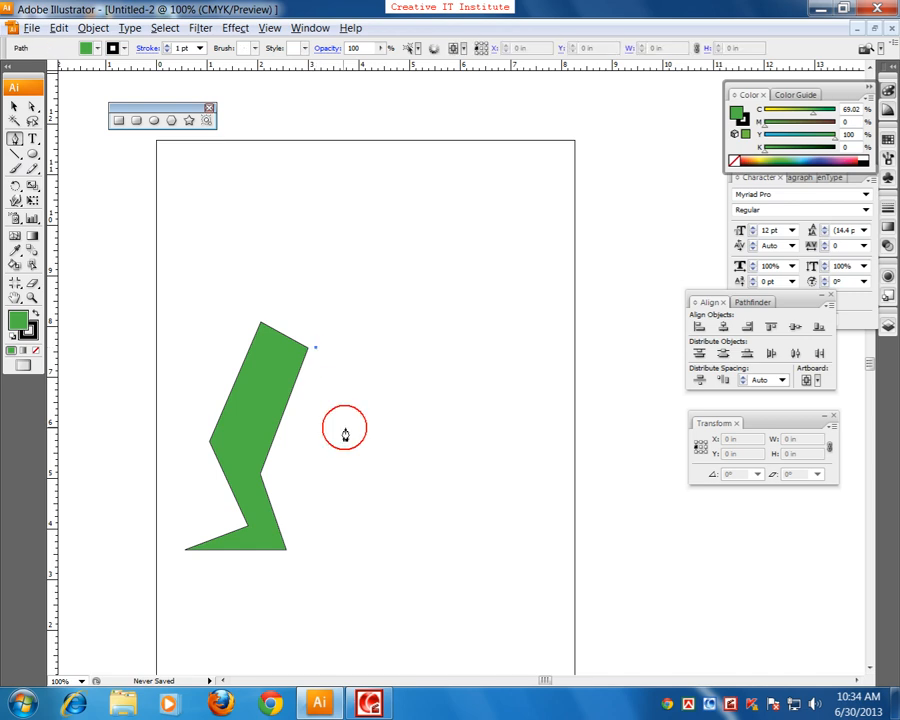
{"action": "left_click", "coordinate": [362, 452]}
{"action": "left_click", "coordinate": [455, 422]}
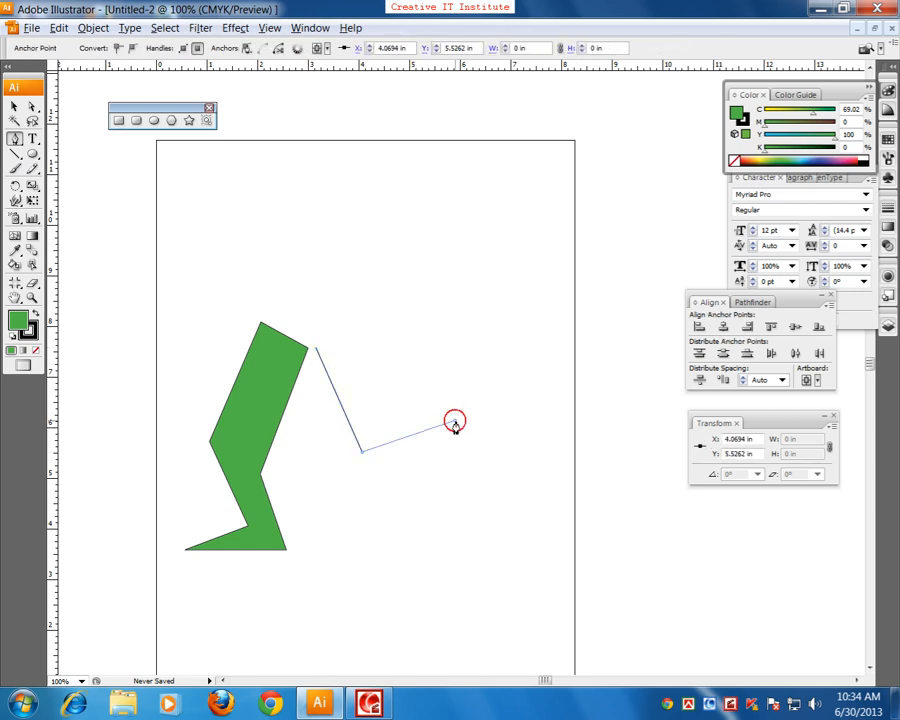
{"action": "left_click", "coordinate": [467, 494]}
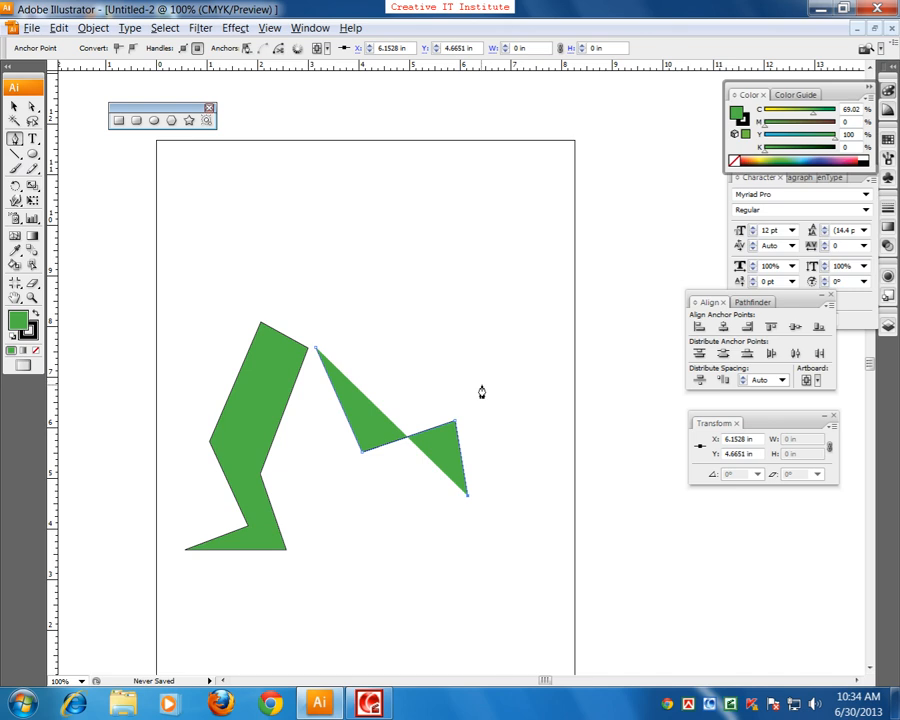
{"action": "left_click", "coordinate": [476, 395]}
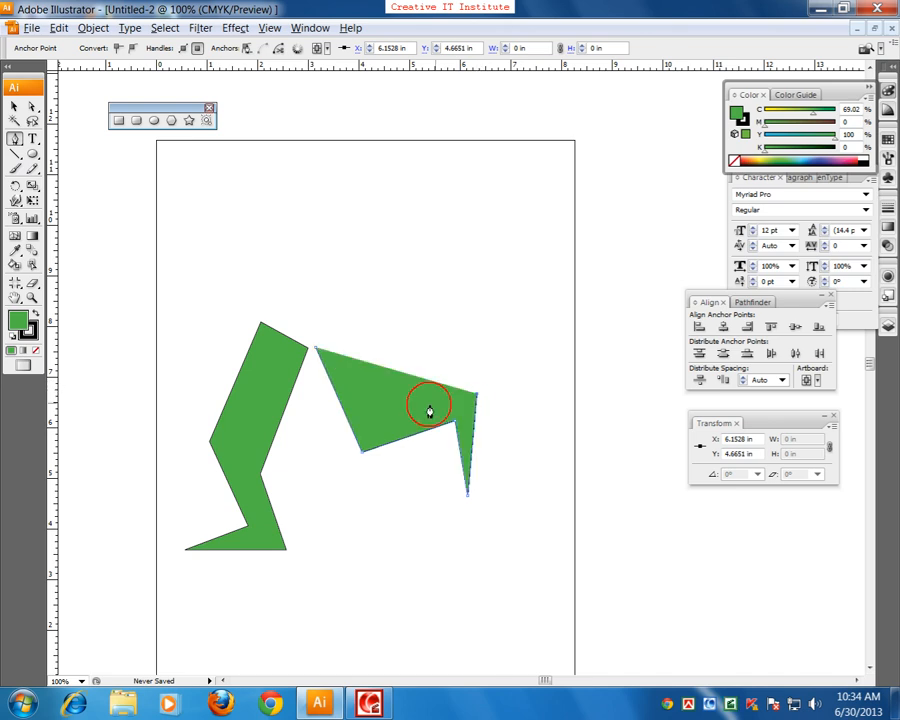
{"action": "left_click", "coordinate": [383, 430]}
{"action": "left_click", "coordinate": [378, 321]}
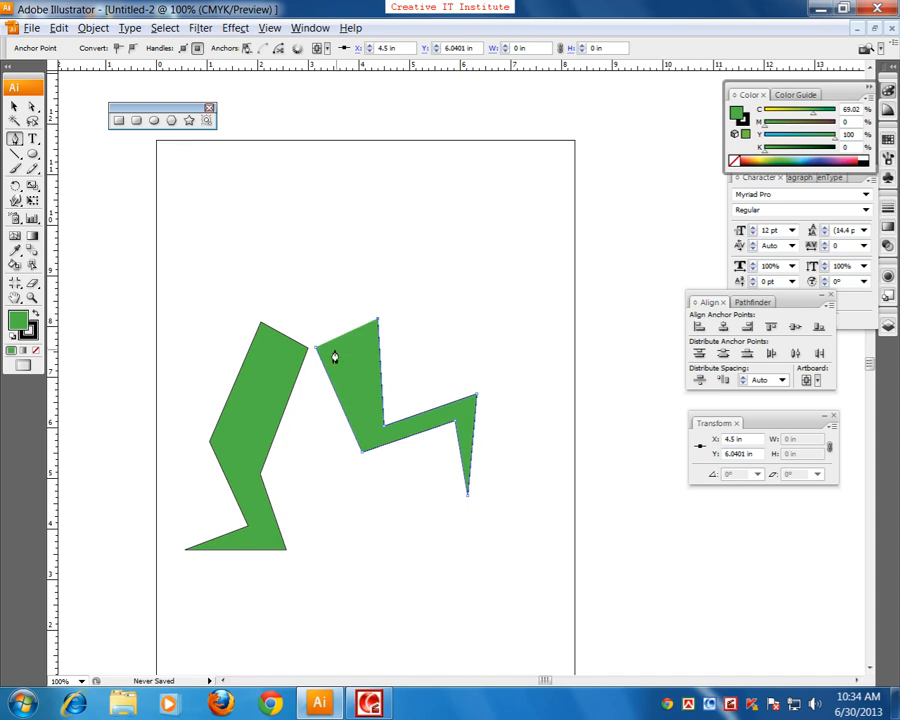
{"action": "left_click", "coordinate": [315, 350]}
{"action": "left_click", "coordinate": [14, 105]}
{"action": "left_click", "coordinate": [158, 240]}
Step: Draw a body circle about 2.72 in wide just above the two legs with the Ellipse tool
{"action": "left_click", "coordinate": [153, 120]}
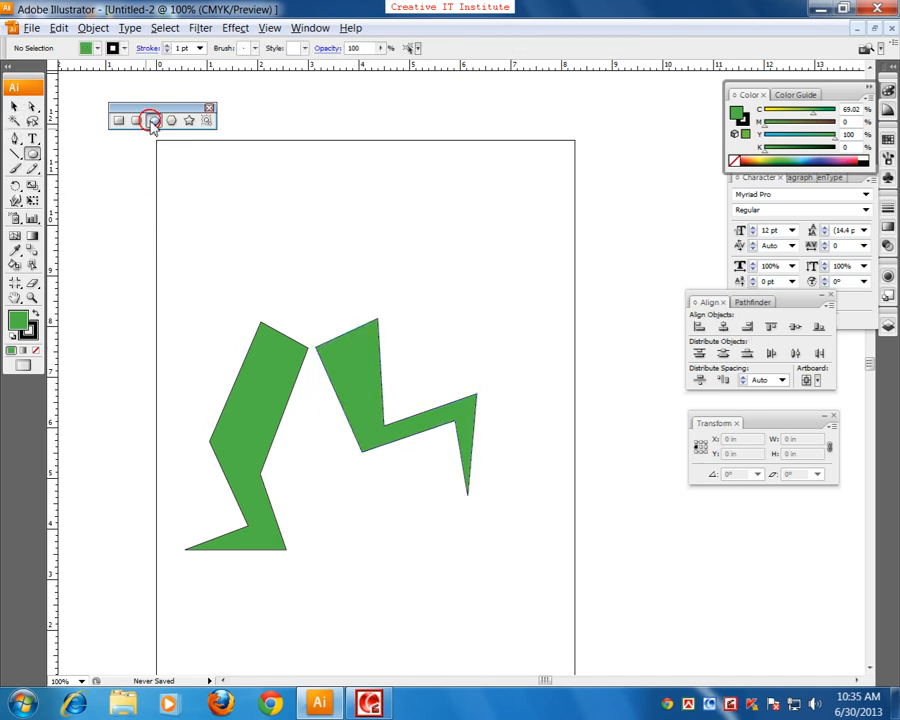
{"action": "left_click_drag", "start_coordinate": [258, 202], "coordinate": [447, 505]}
{"action": "key", "text": "space"}
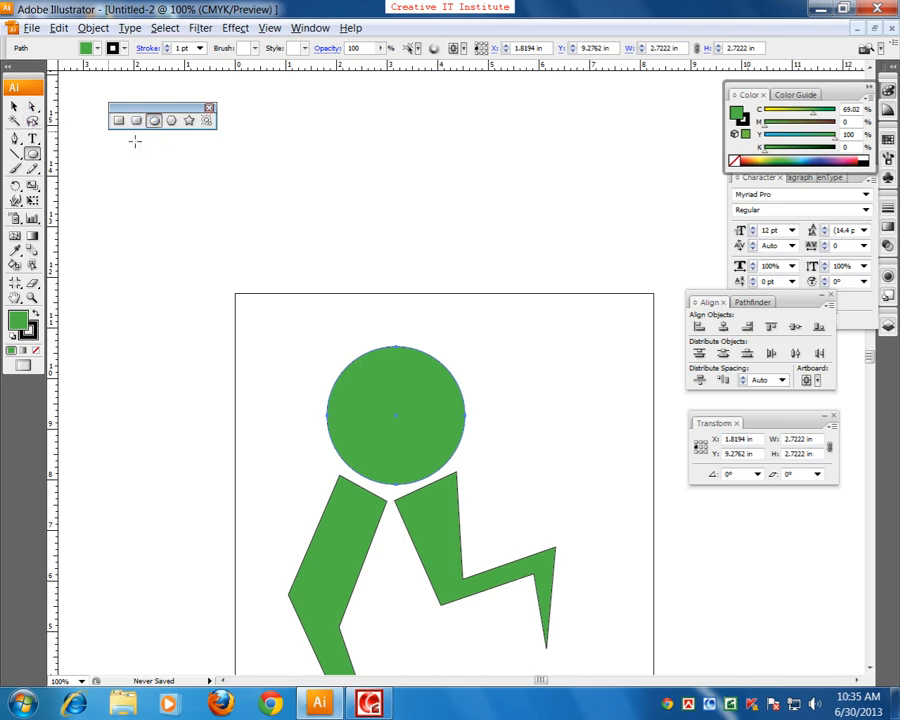
Step: Draw a smaller head circle, scale it to about 1.29 in wide and place it over the body circle's upper-left edge
{"action": "left_click_drag", "start_coordinate": [301, 352], "coordinate": [363, 439]}
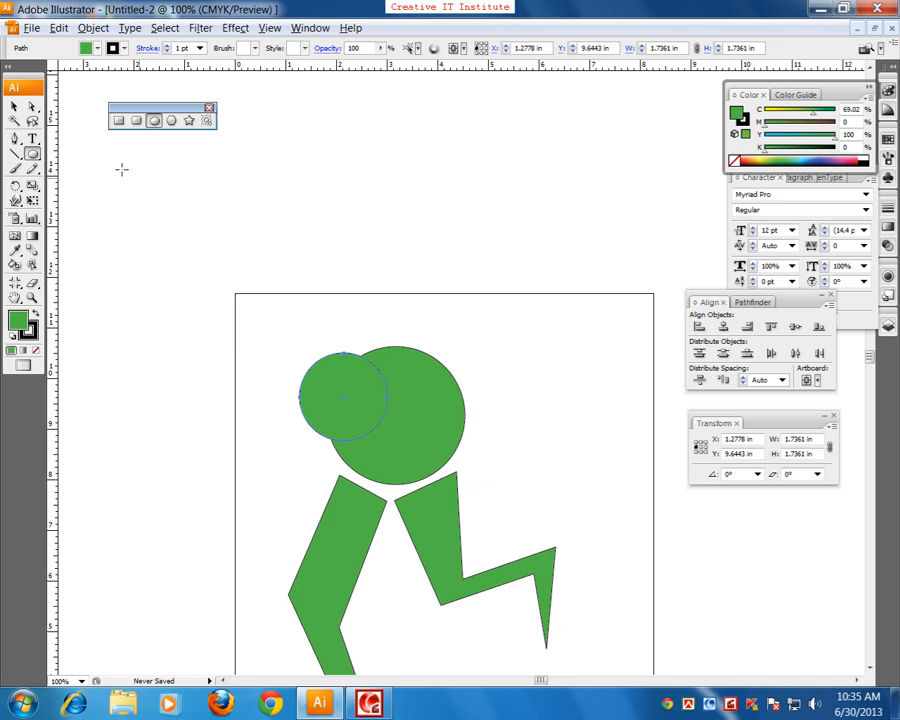
{"action": "left_click", "coordinate": [14, 106]}
{"action": "left_click_drag", "start_coordinate": [388, 355], "coordinate": [377, 364]}
{"action": "left_click_drag", "start_coordinate": [356, 404], "coordinate": [362, 377]}
{"action": "key", "text": "space"}
{"action": "left_click_drag", "start_coordinate": [378, 420], "coordinate": [334, 368]}
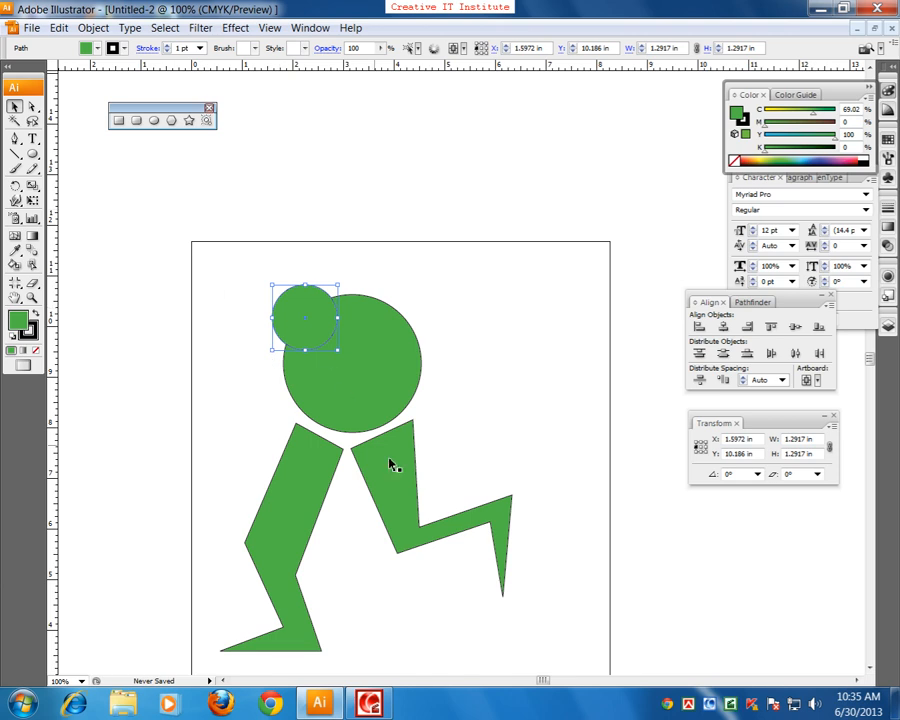
{"action": "left_click_drag", "start_coordinate": [390, 460], "coordinate": [363, 372]}
{"action": "left_click", "coordinate": [464, 331]}
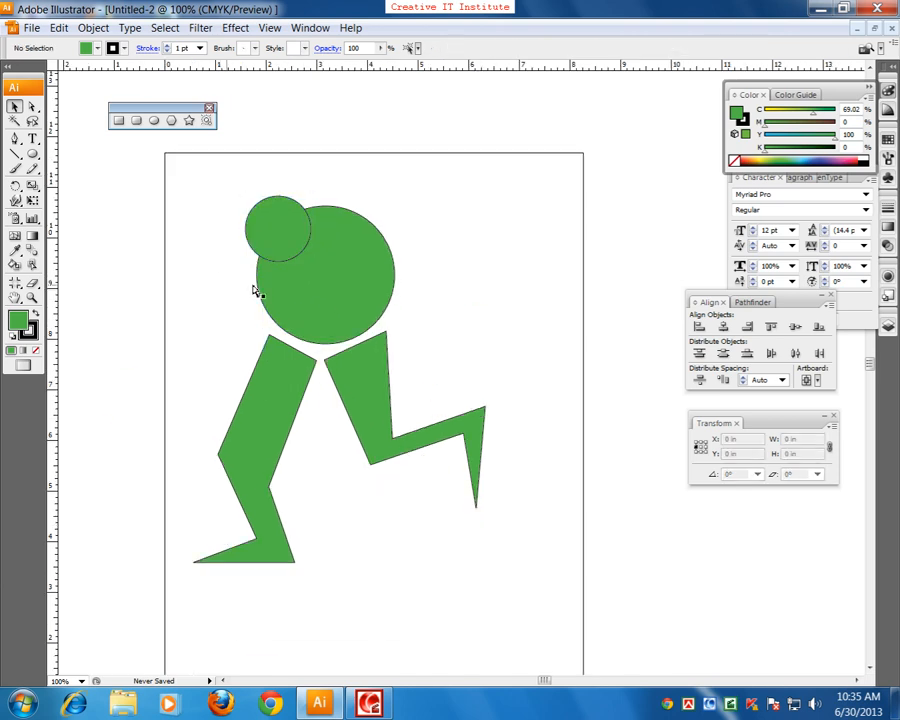
Step: Select the whole walking figure, legs and circles, and delete it to clear the artboard
{"action": "key", "text": "ctrl+minus"}
{"action": "left_click_drag", "start_coordinate": [272, 246], "coordinate": [526, 586]}
{"action": "key", "text": "Delete"}
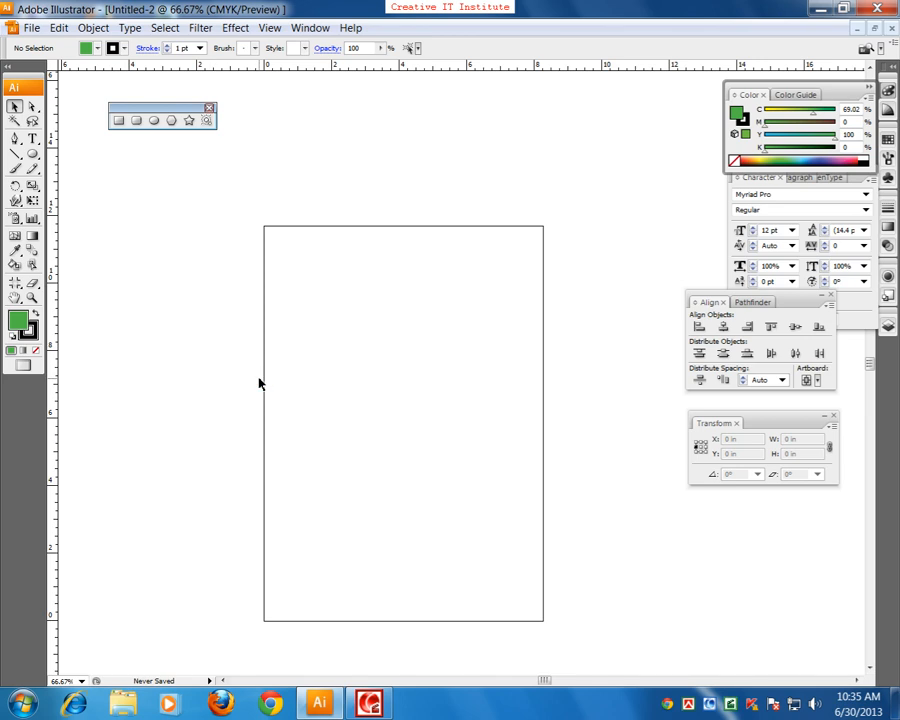
{"action": "left_click", "coordinate": [369, 703]}
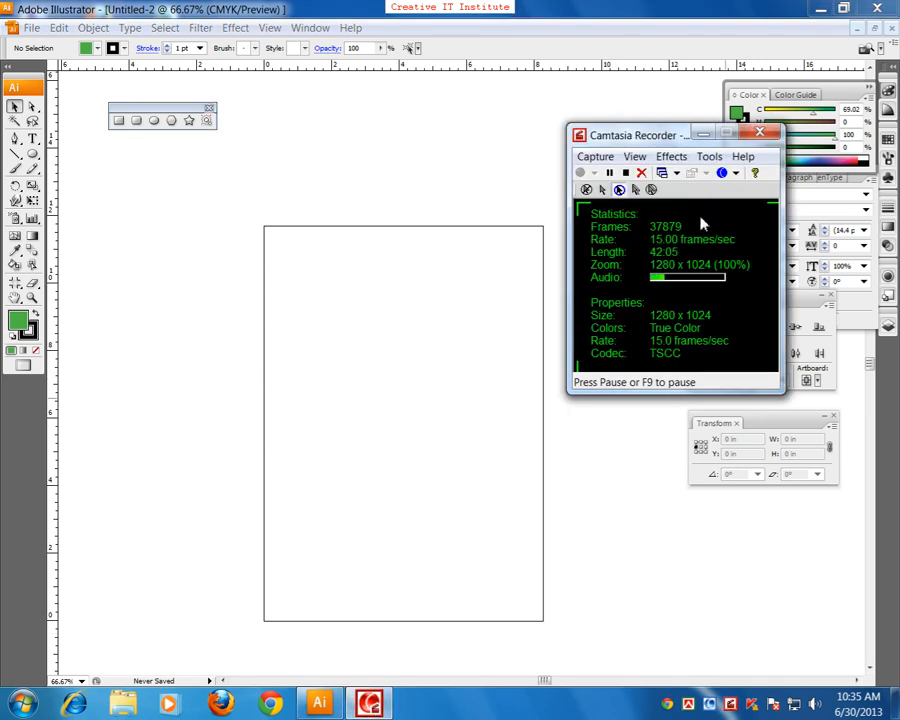